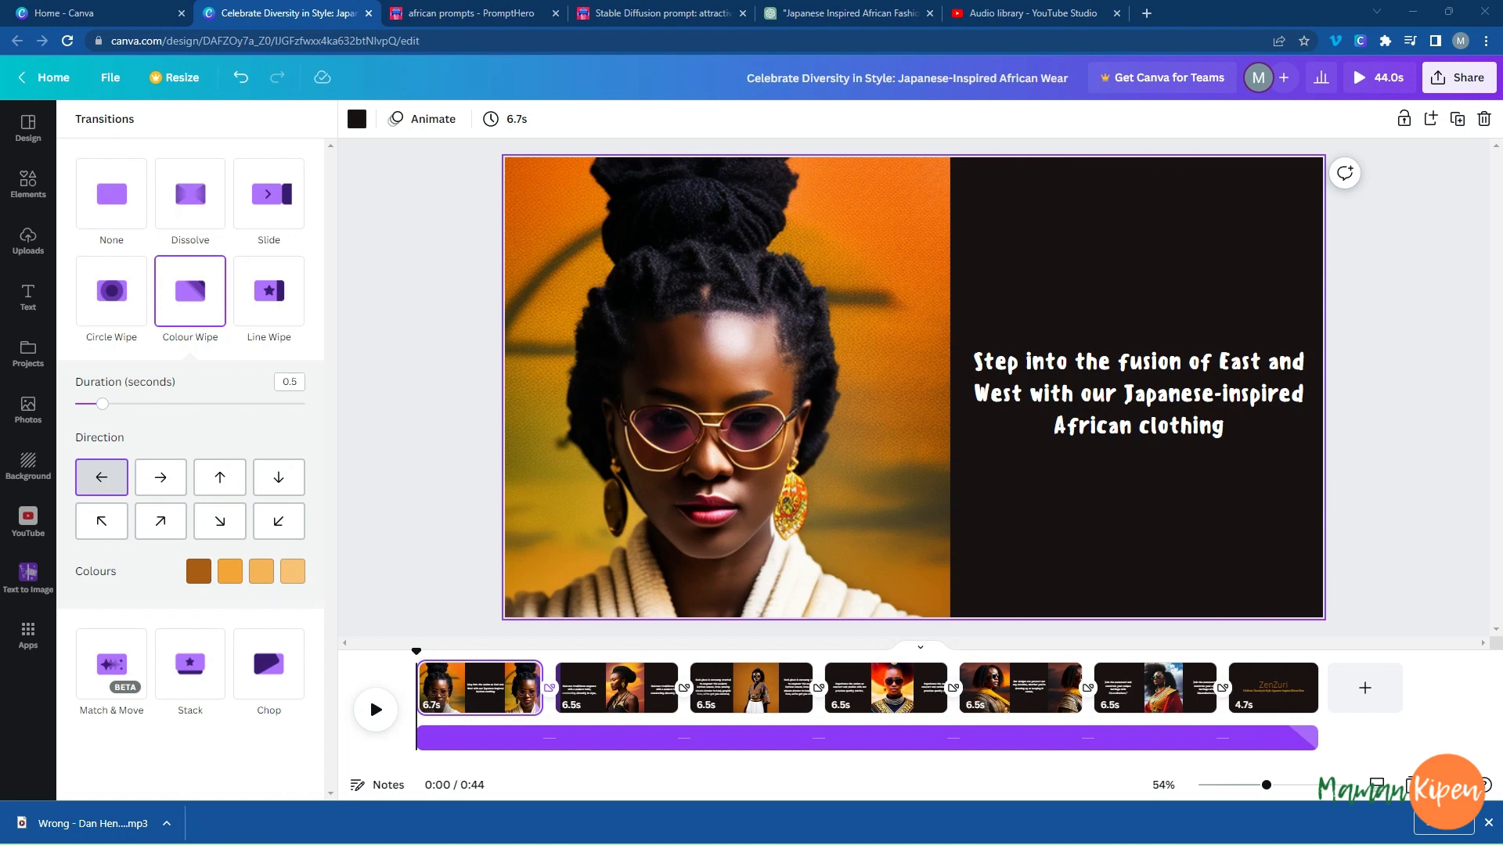
Preview the finished Japanese-inspired African wear video through to its ZenZuri closing page, and close the preview.
left_click(1376, 77)
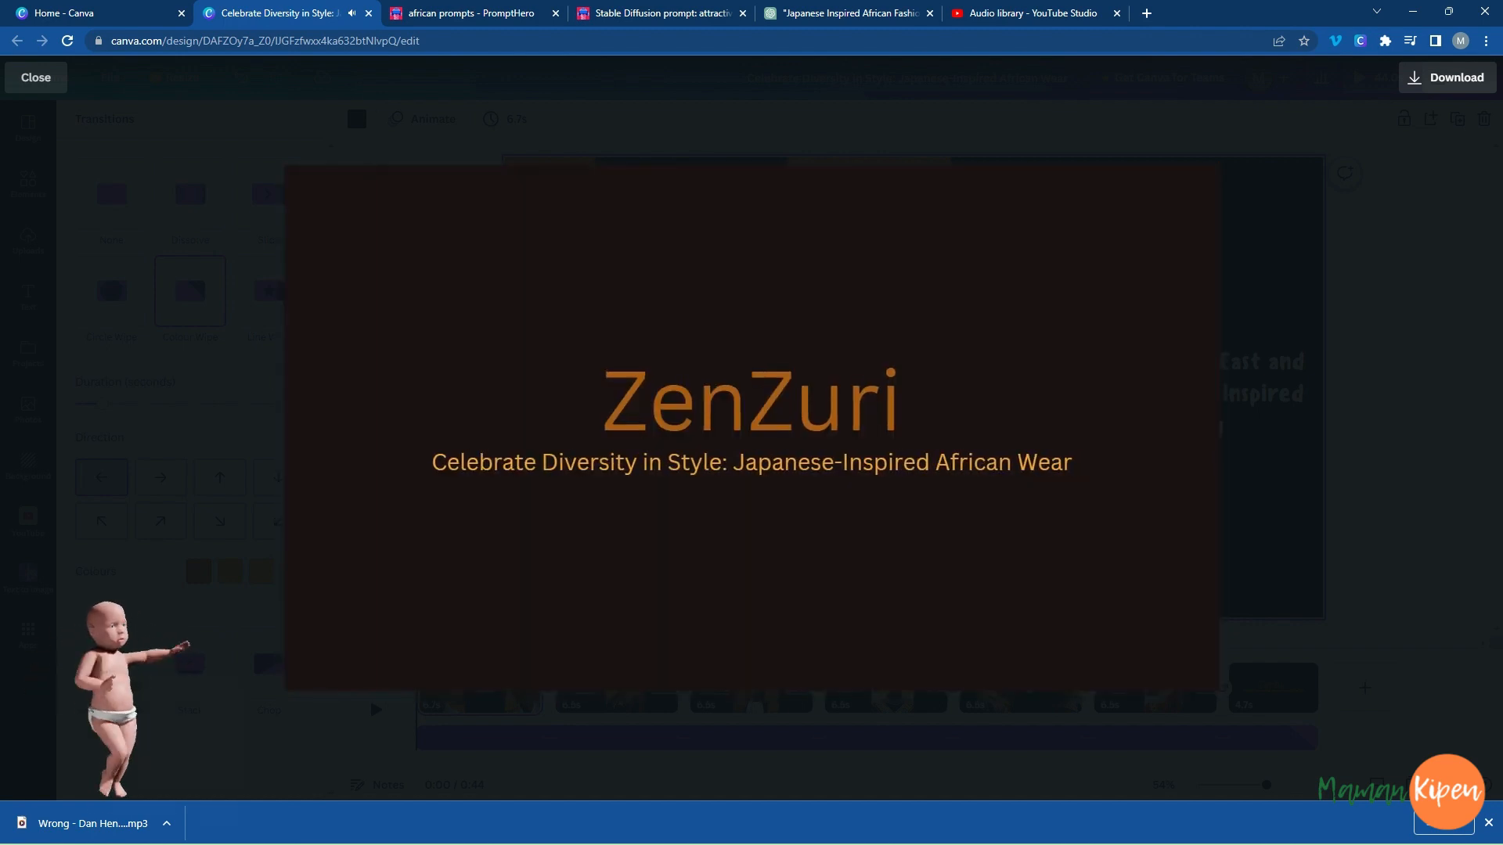
left_click(892, 292)
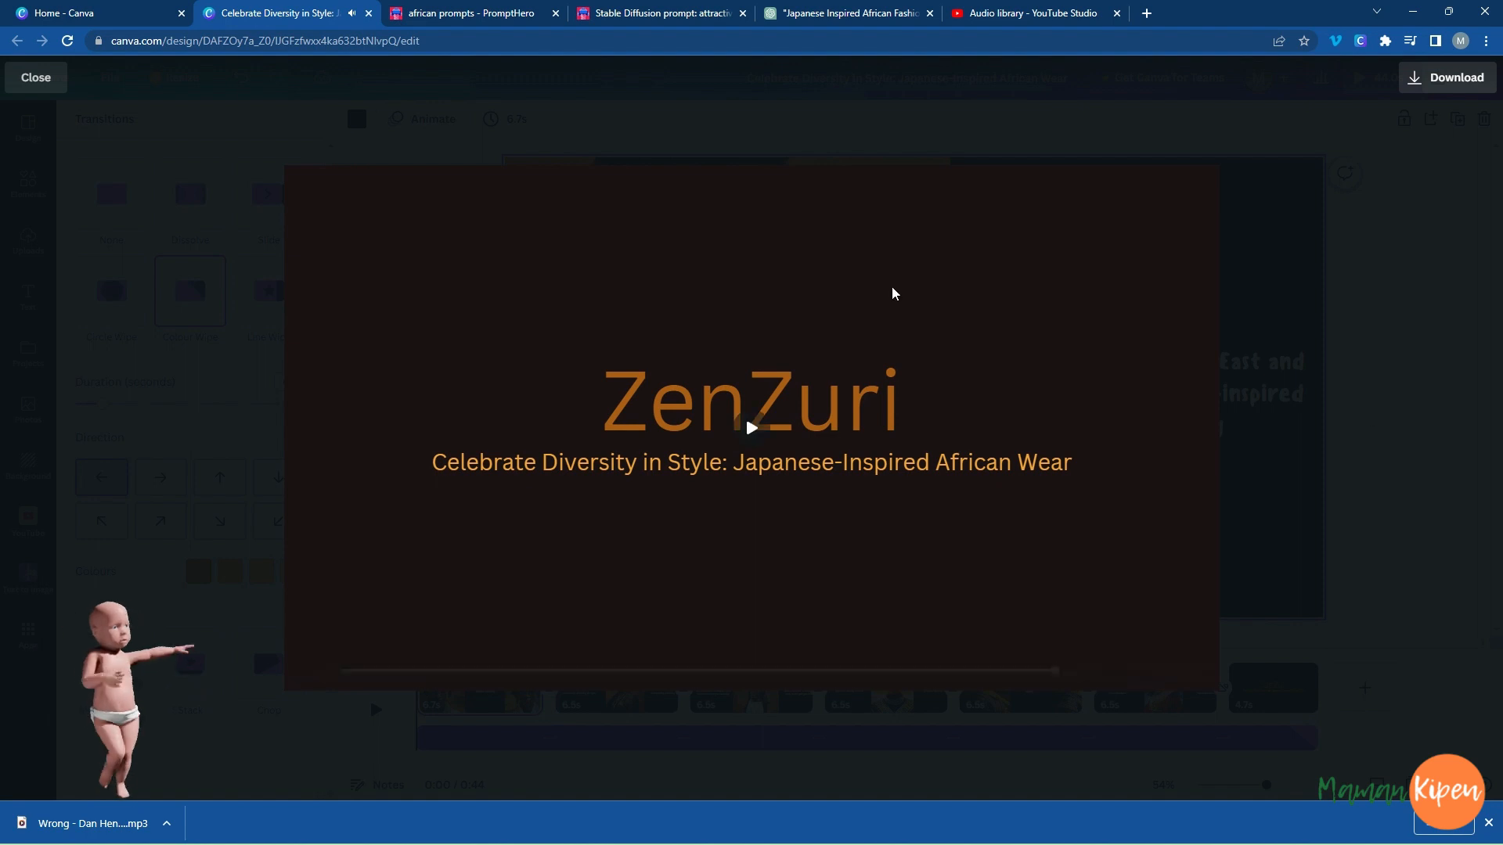
left_click(1431, 520)
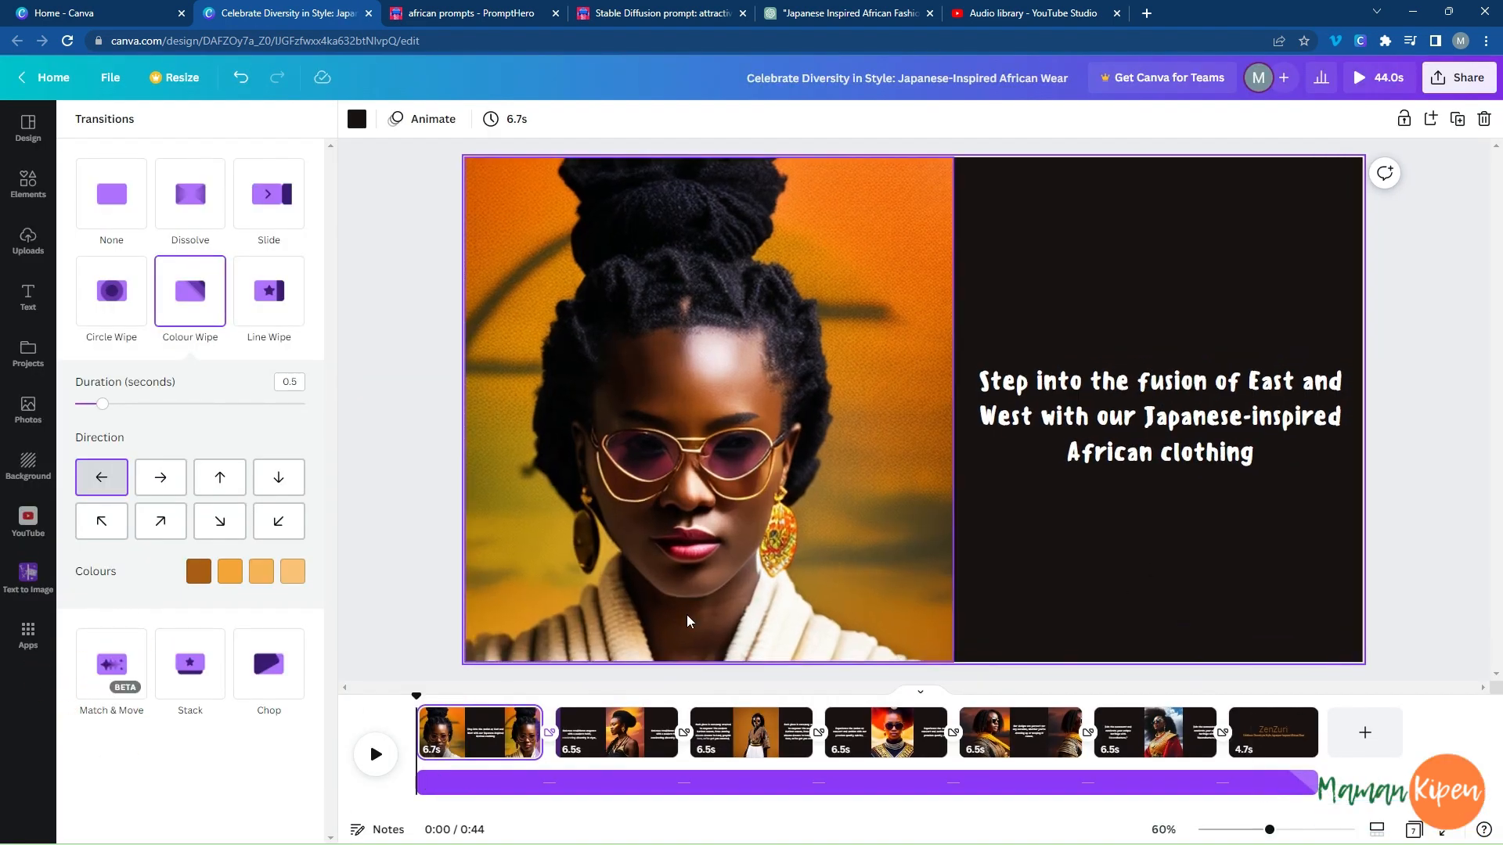
Create a blank 1920 × 1080 px video design from the Canva home page and open the Text to Image app in it.
left_click(82, 14)
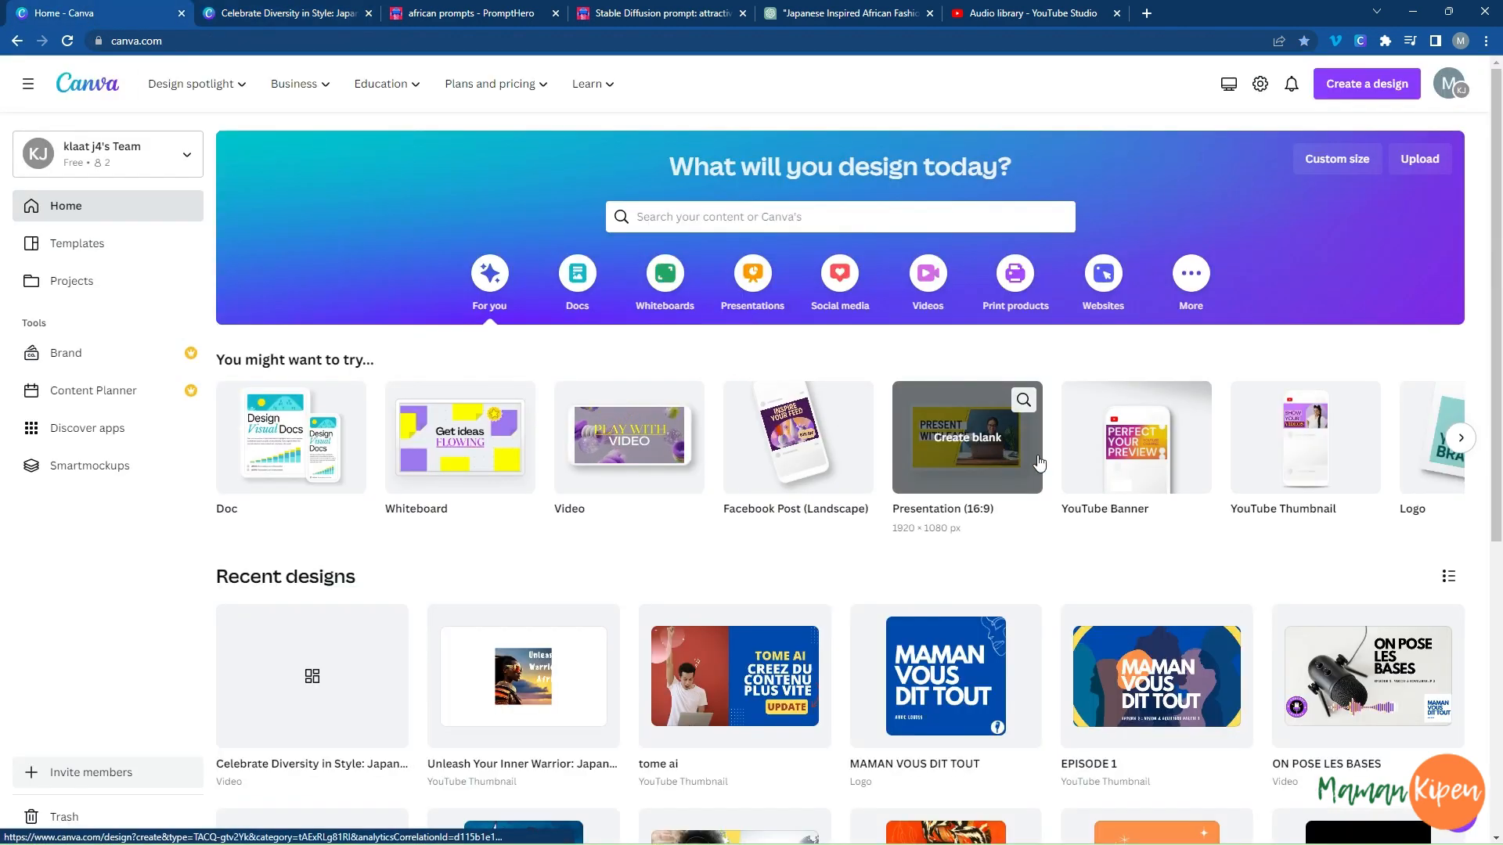
left_click(608, 439)
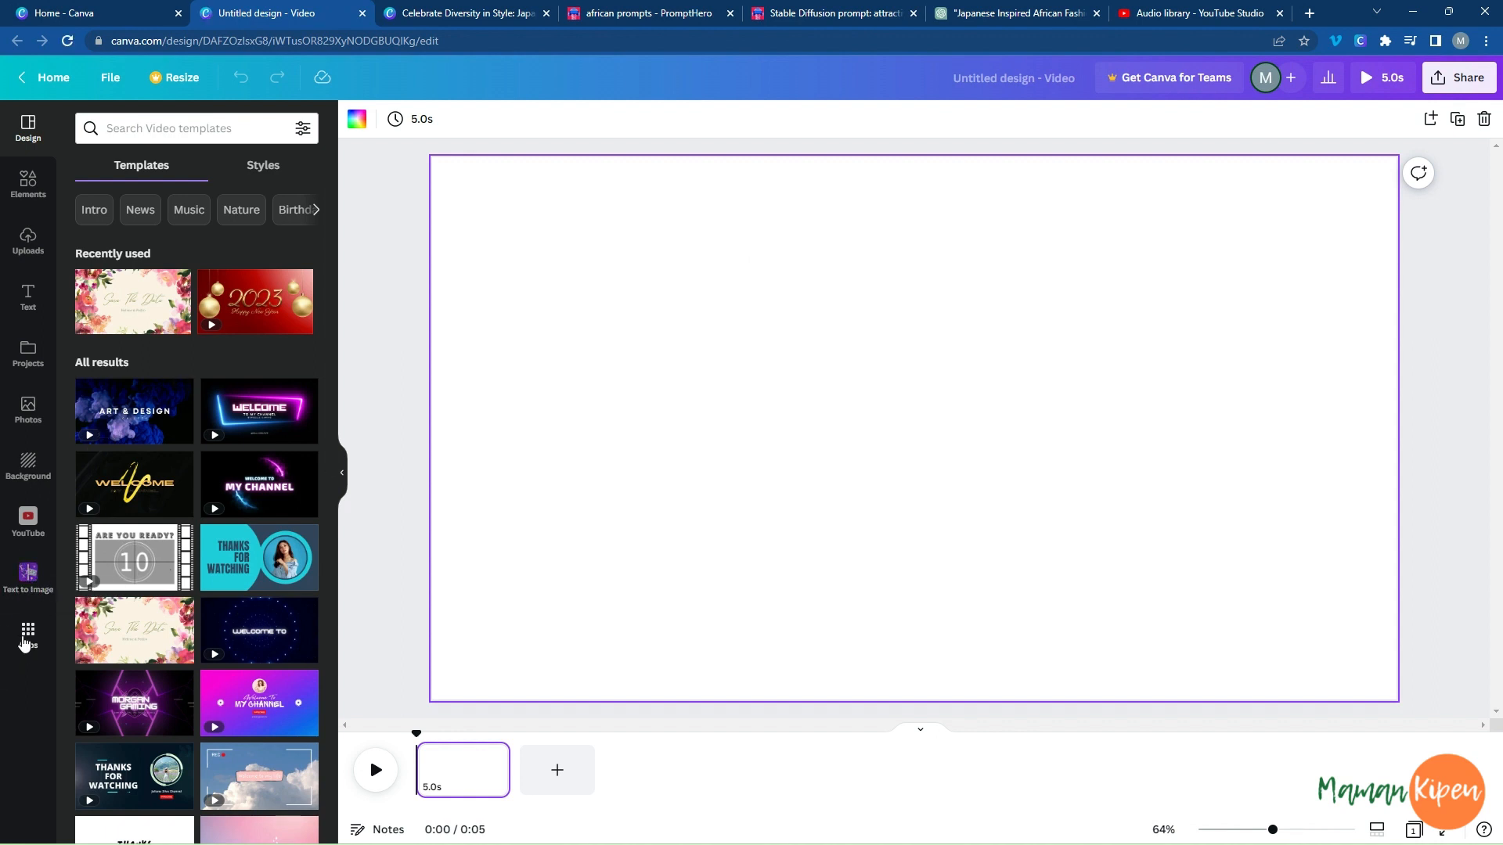
left_click(28, 638)
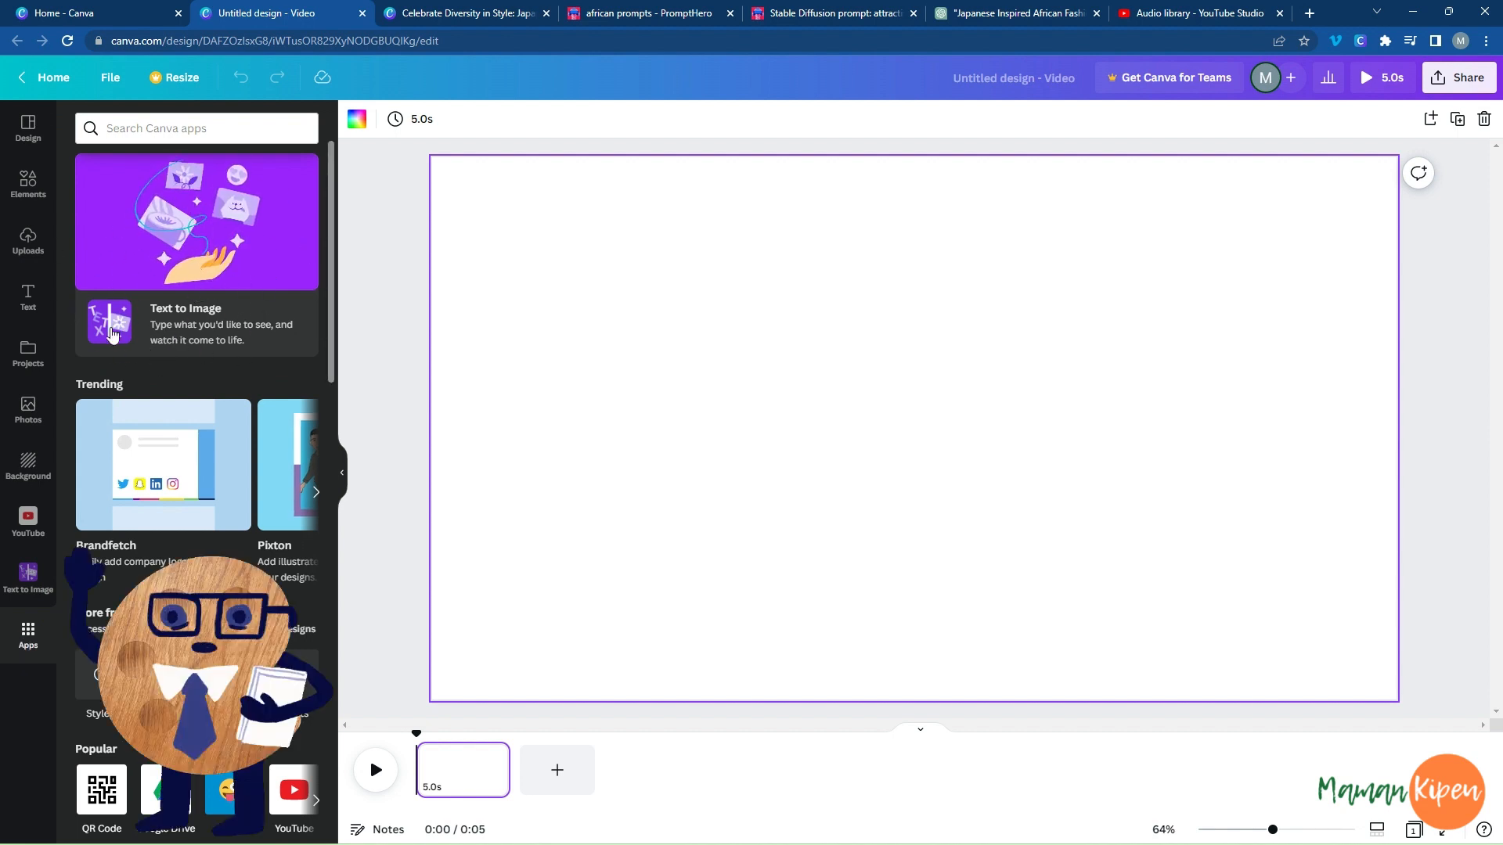
left_click(247, 332)
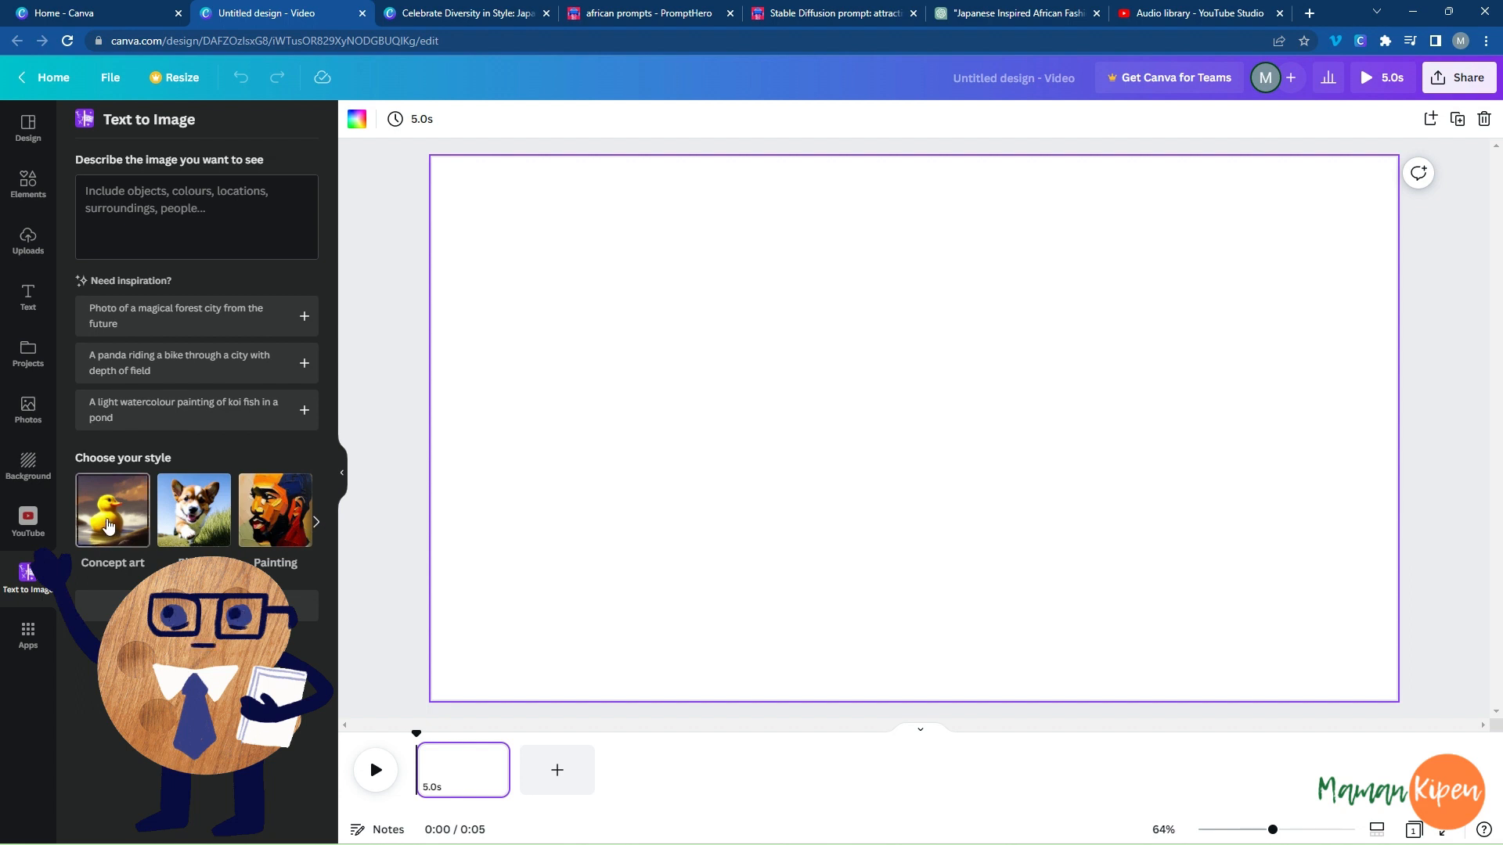
Look through the image styles offered by Text to Image, from Concept art to Pattern.
left_click(316, 523)
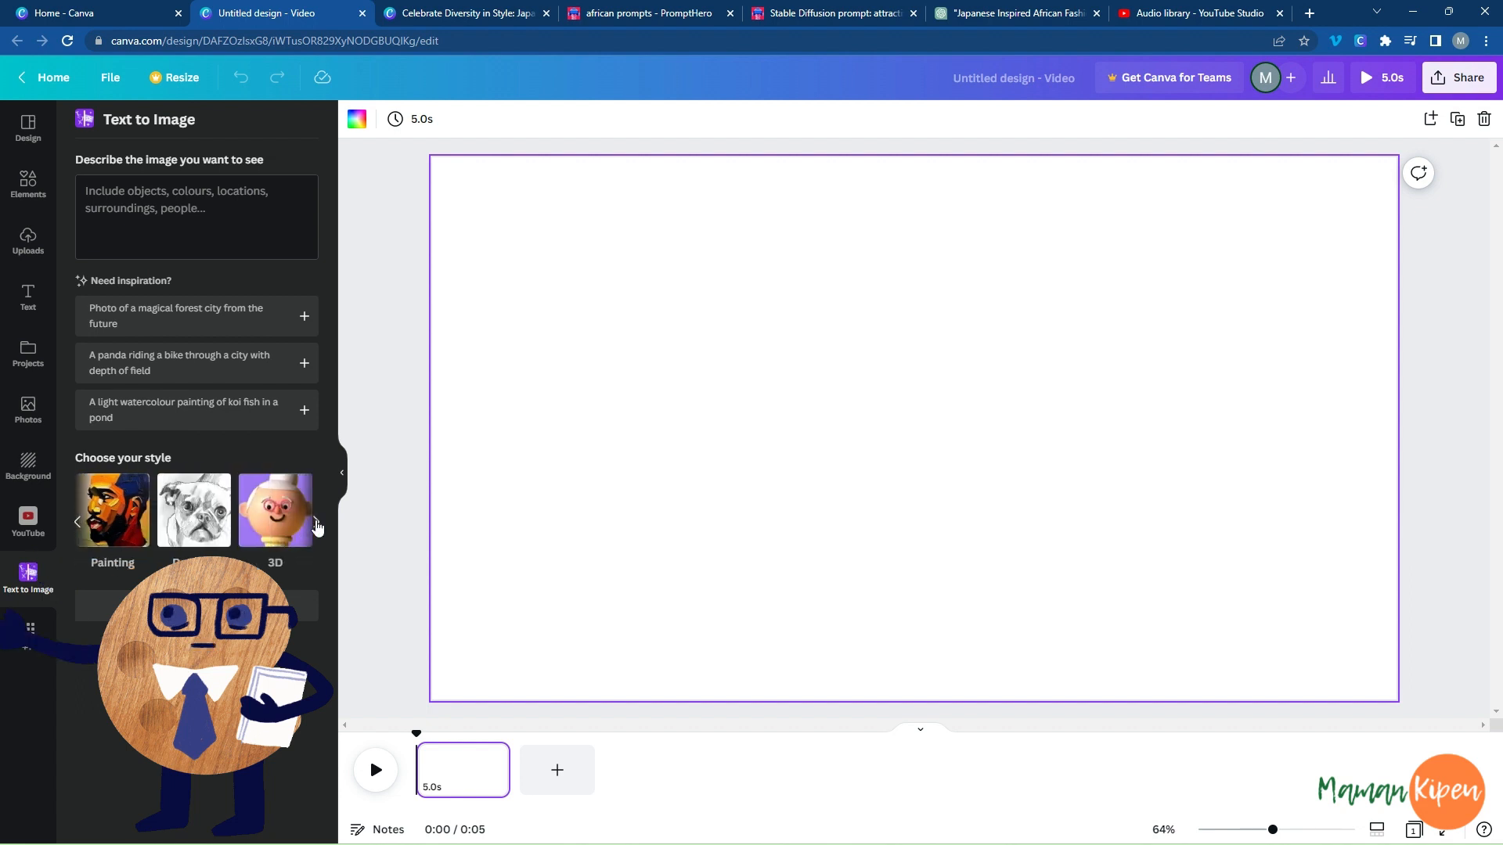
left_click(316, 522)
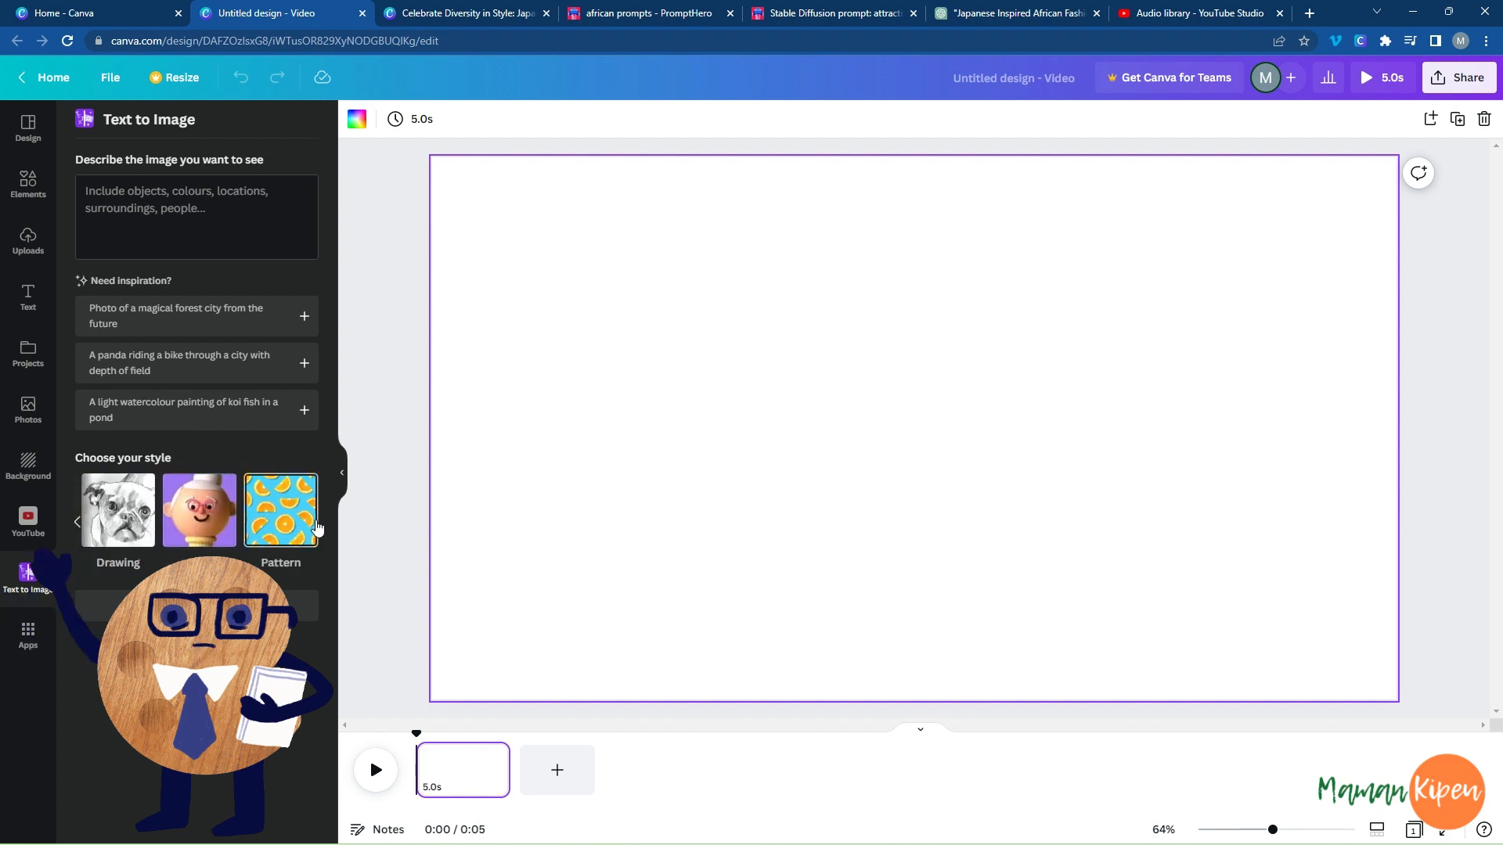
left_click(77, 522)
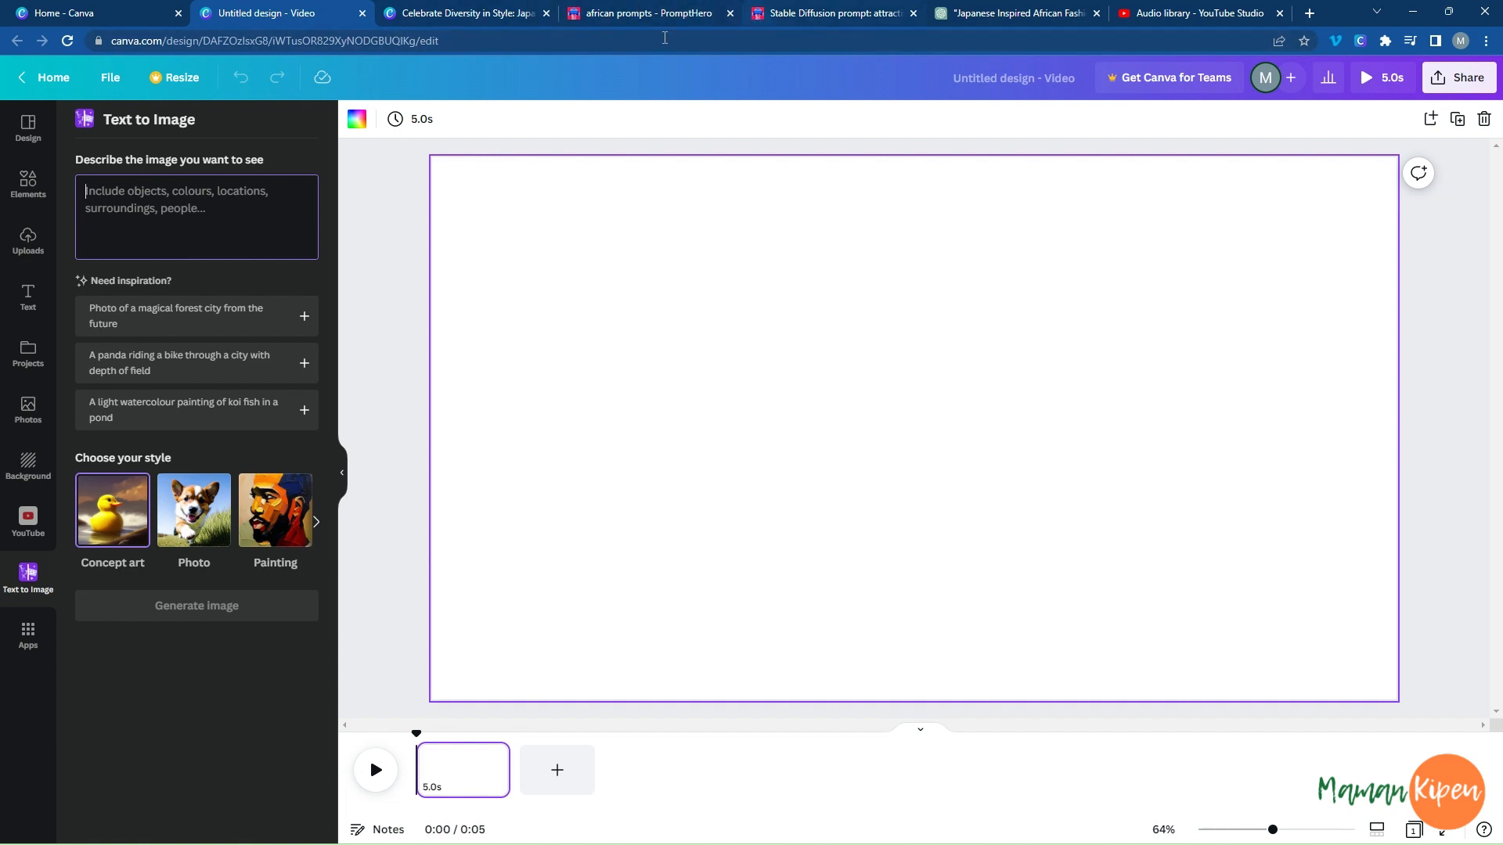
Switch to the PromptHero results for "african" and examine the sample images and their prompts for inspiration.
left_click(631, 14)
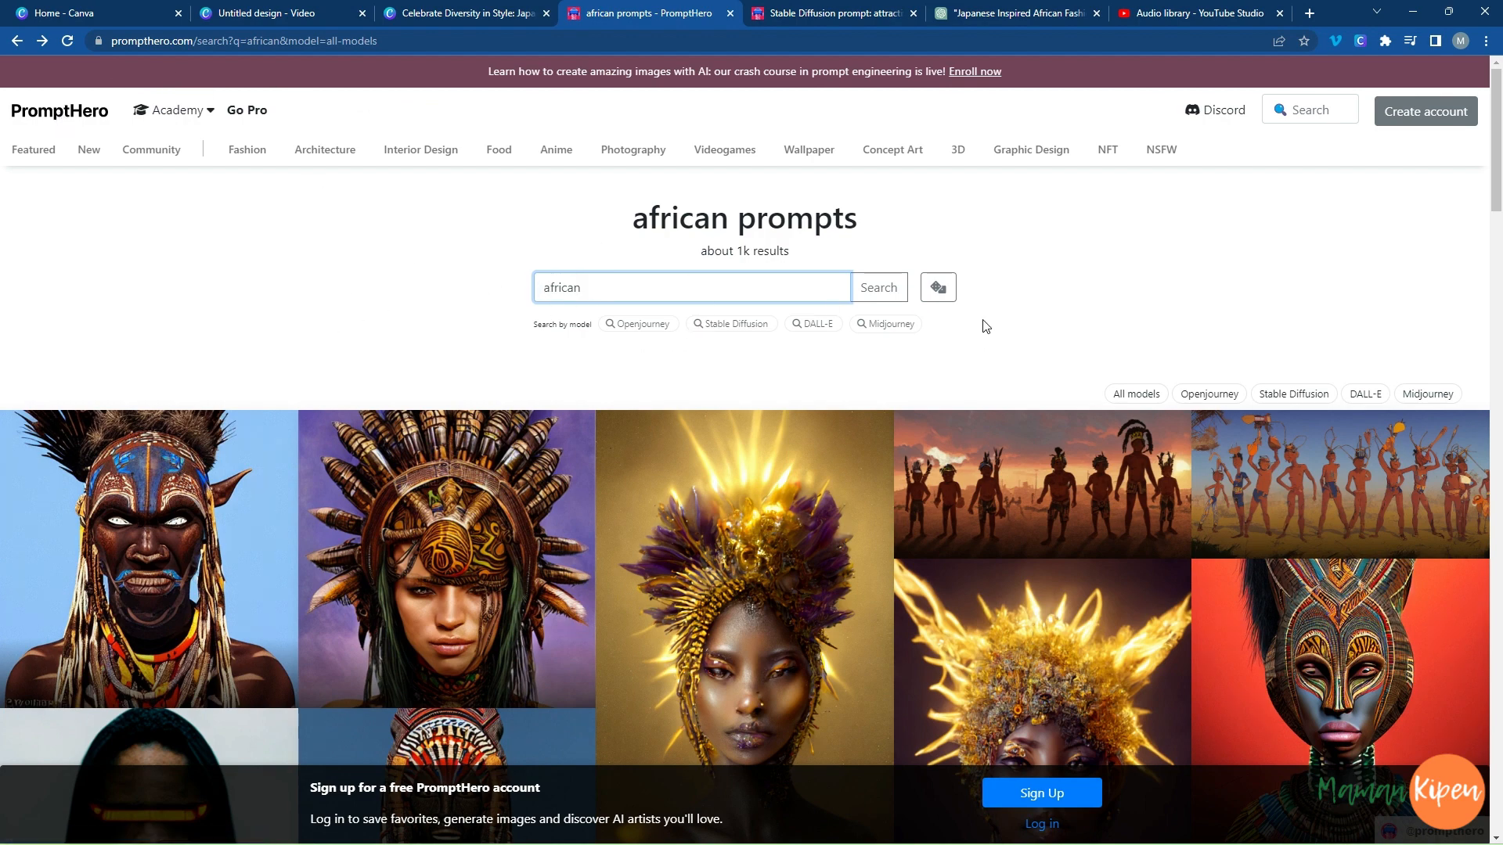
scroll(995, 570, "down", 1)
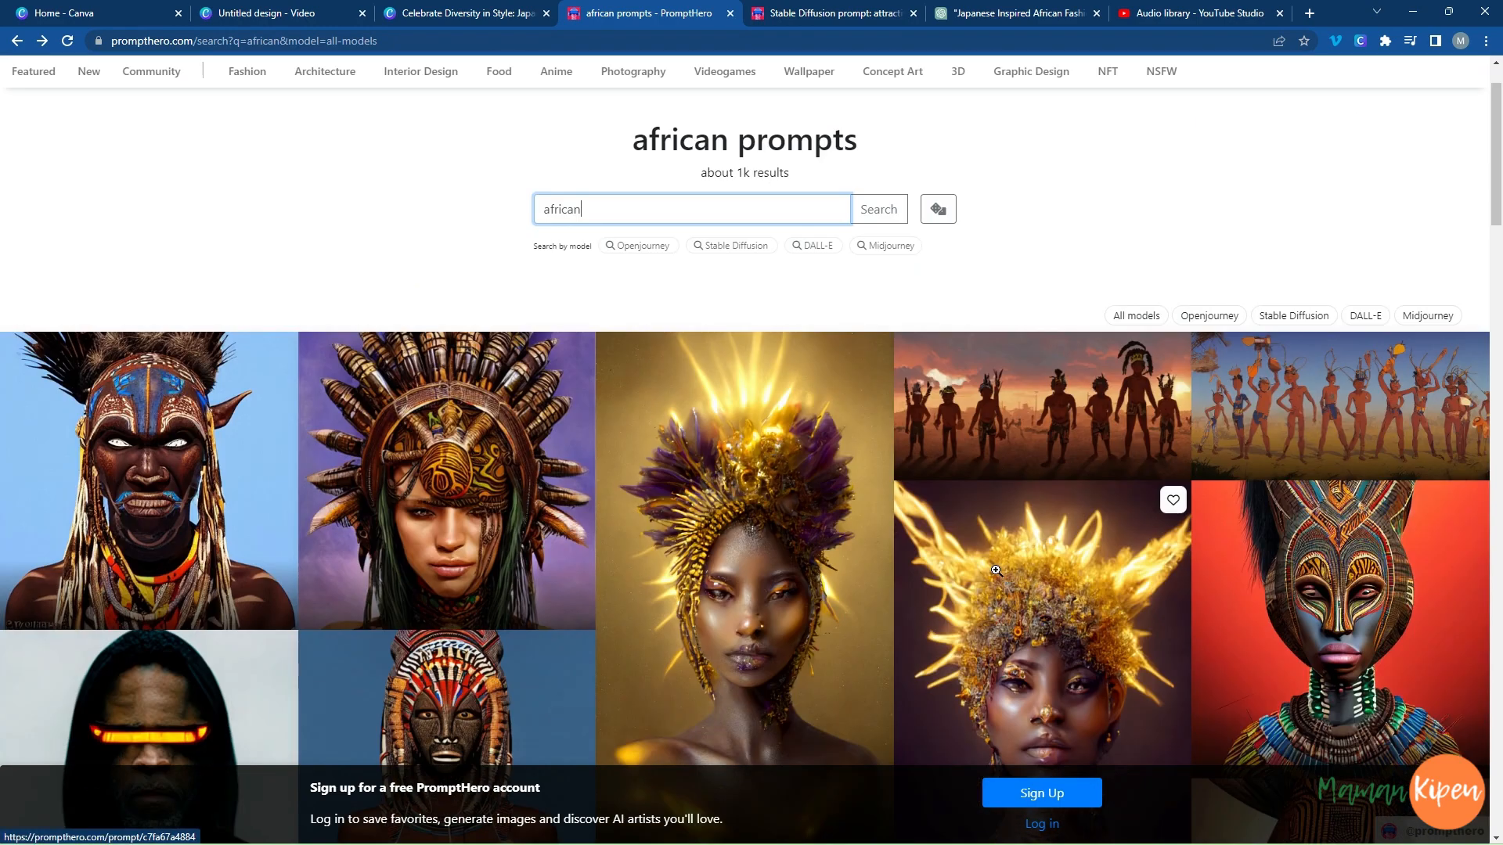
scroll(995, 571, "down", 1)
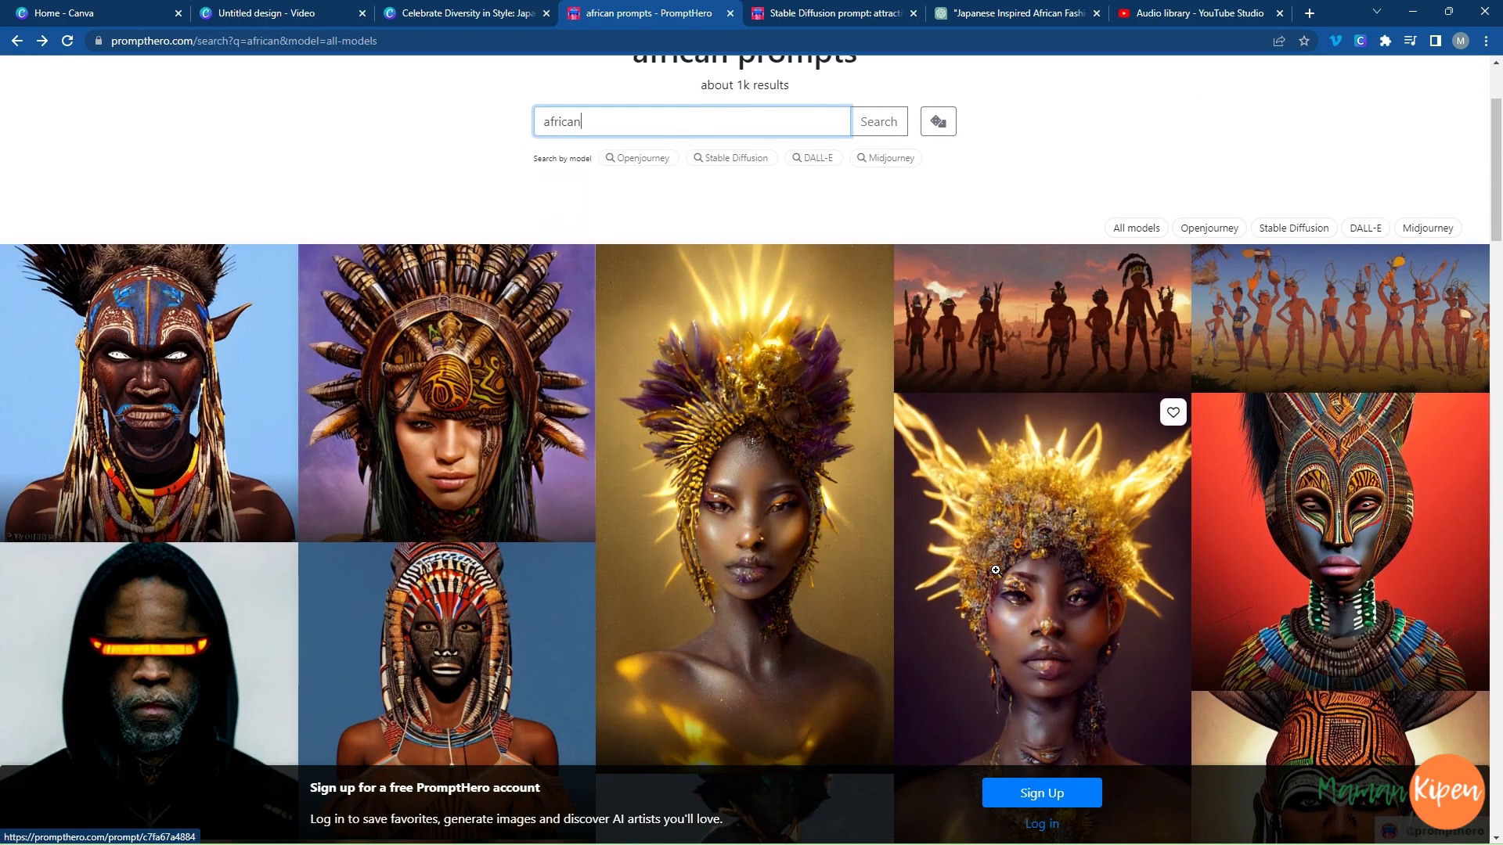
scroll(995, 571, "down", 2)
scroll(995, 571, "down", 9)
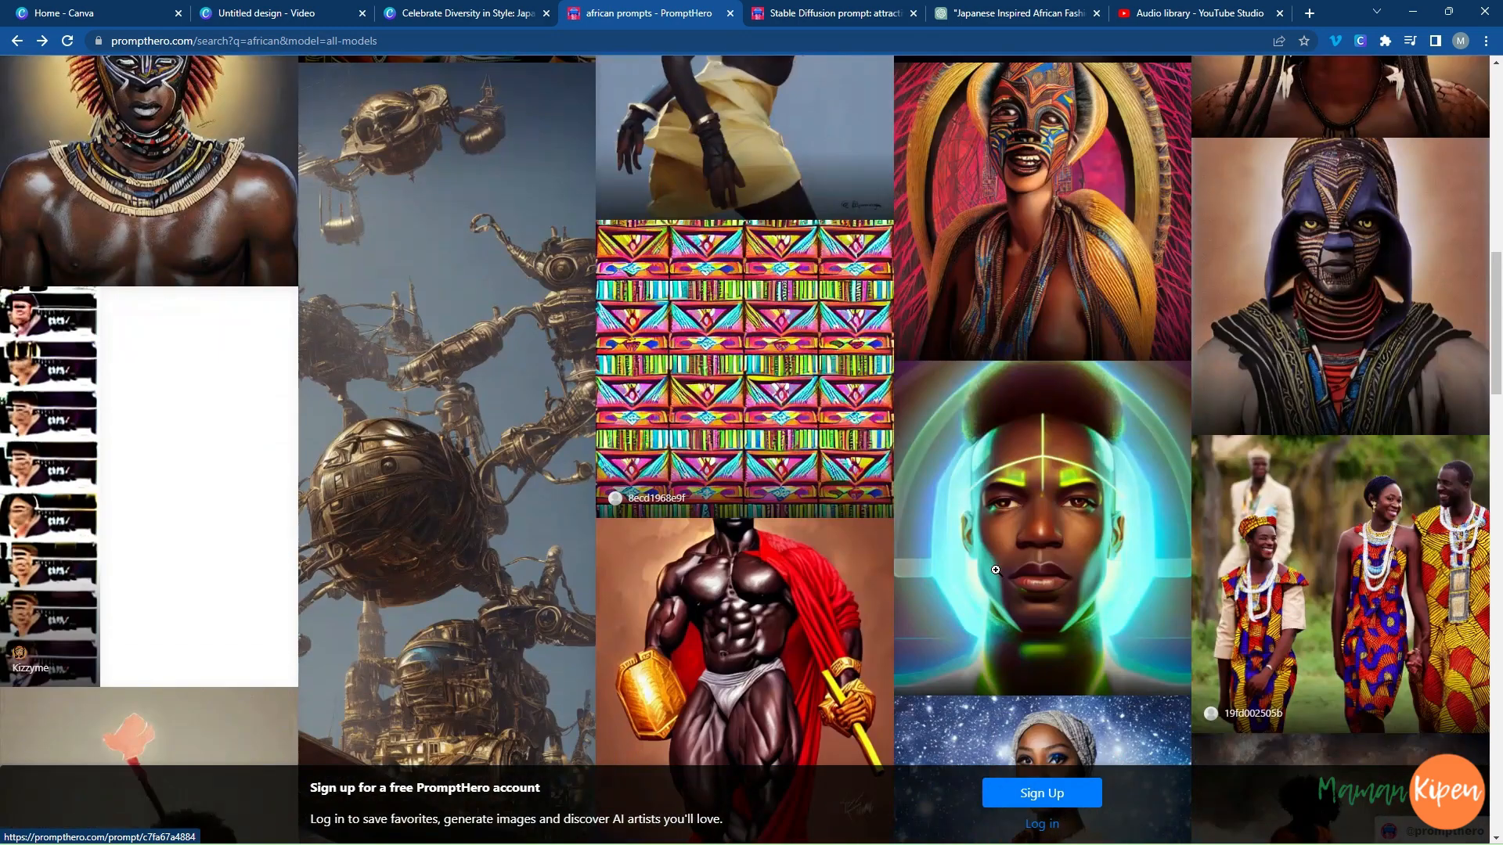
scroll(995, 570, "down", 13)
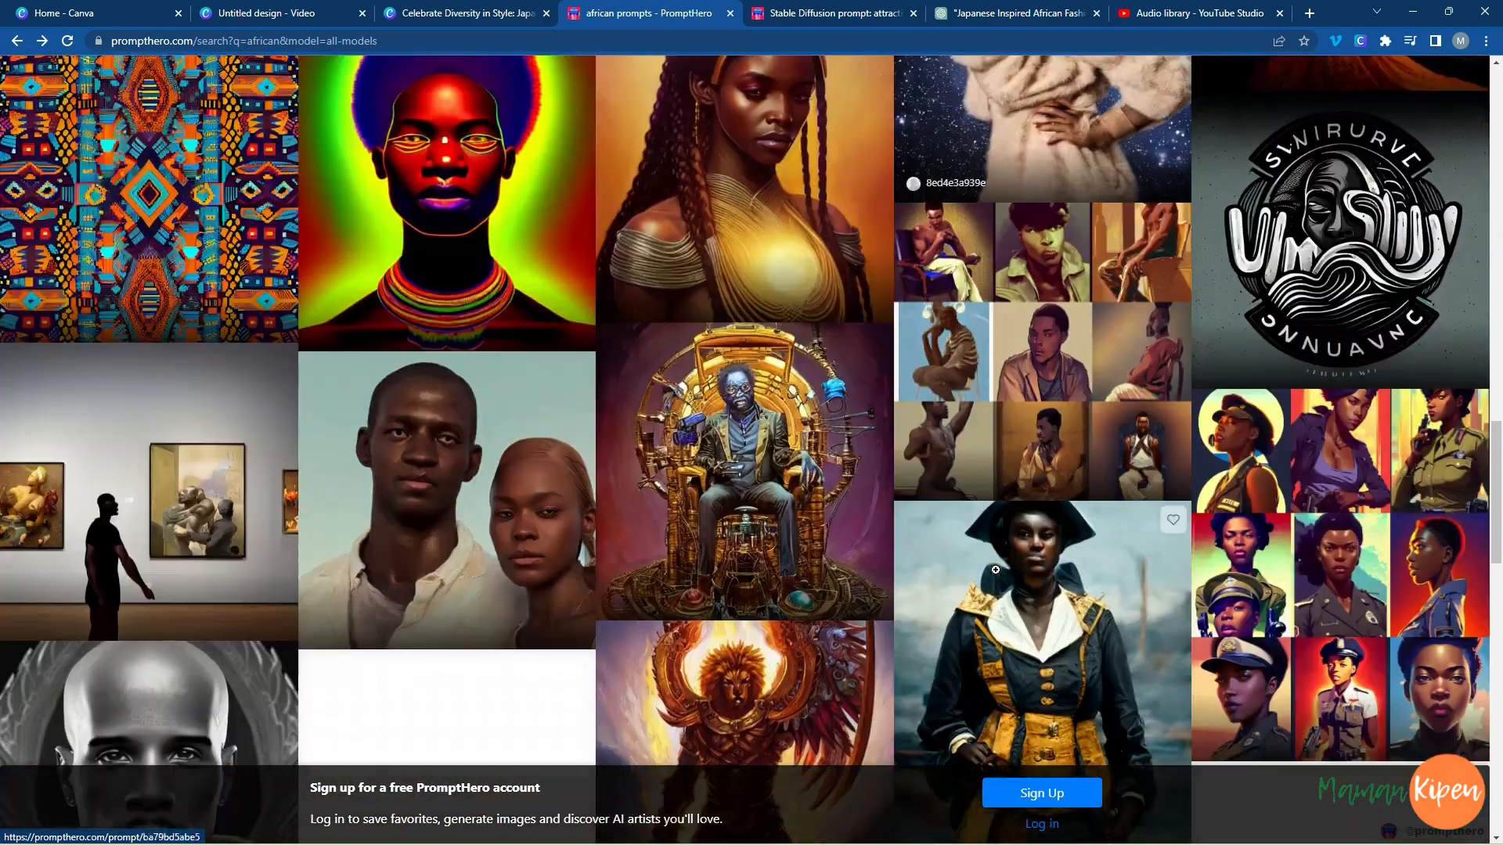
scroll(997, 570, "down", 7)
scroll(997, 571, "up", 6)
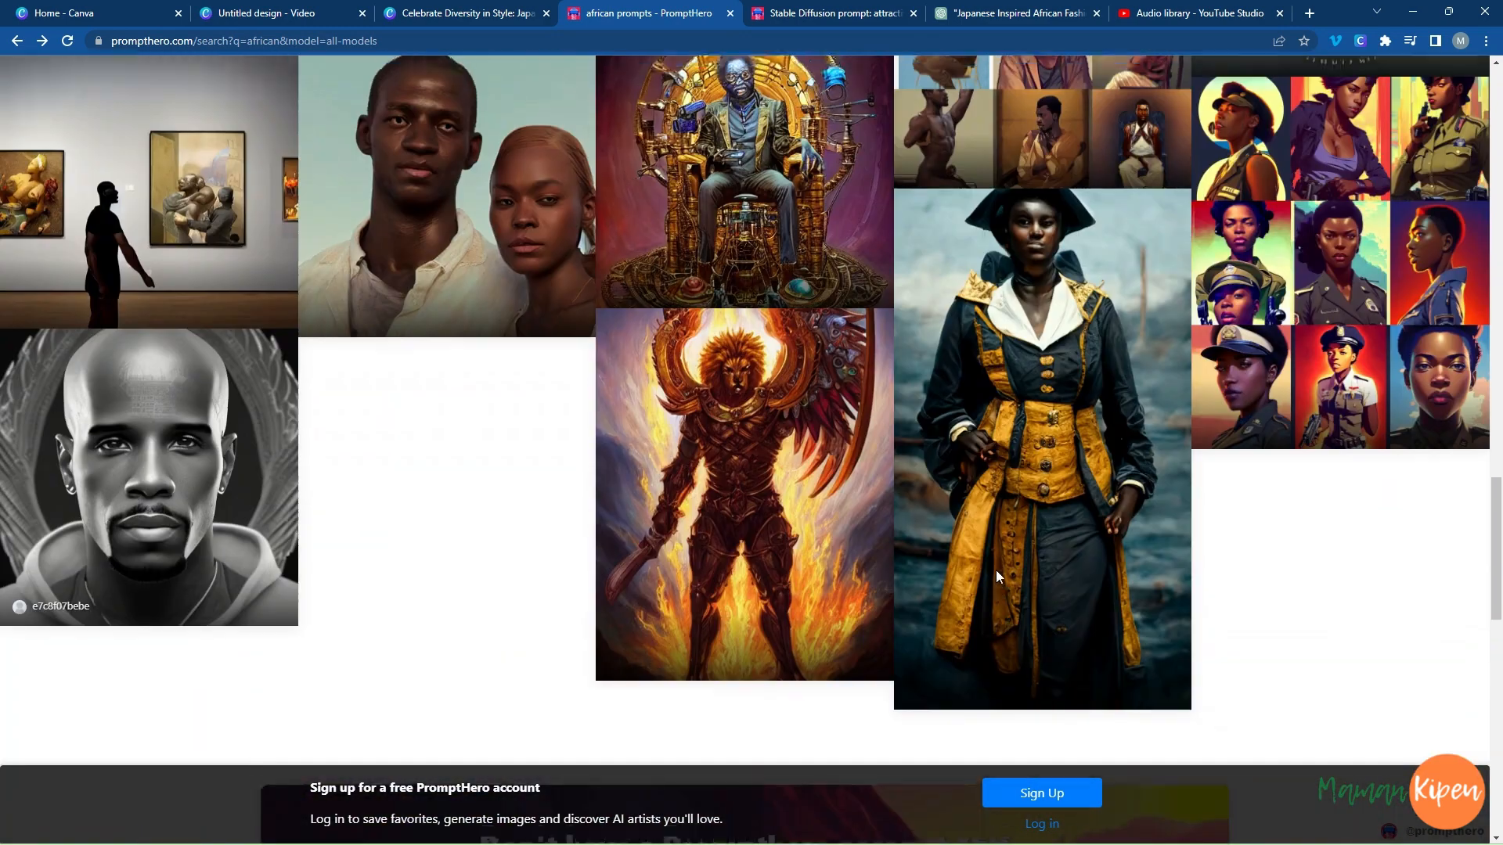
scroll(996, 569, "up", 15)
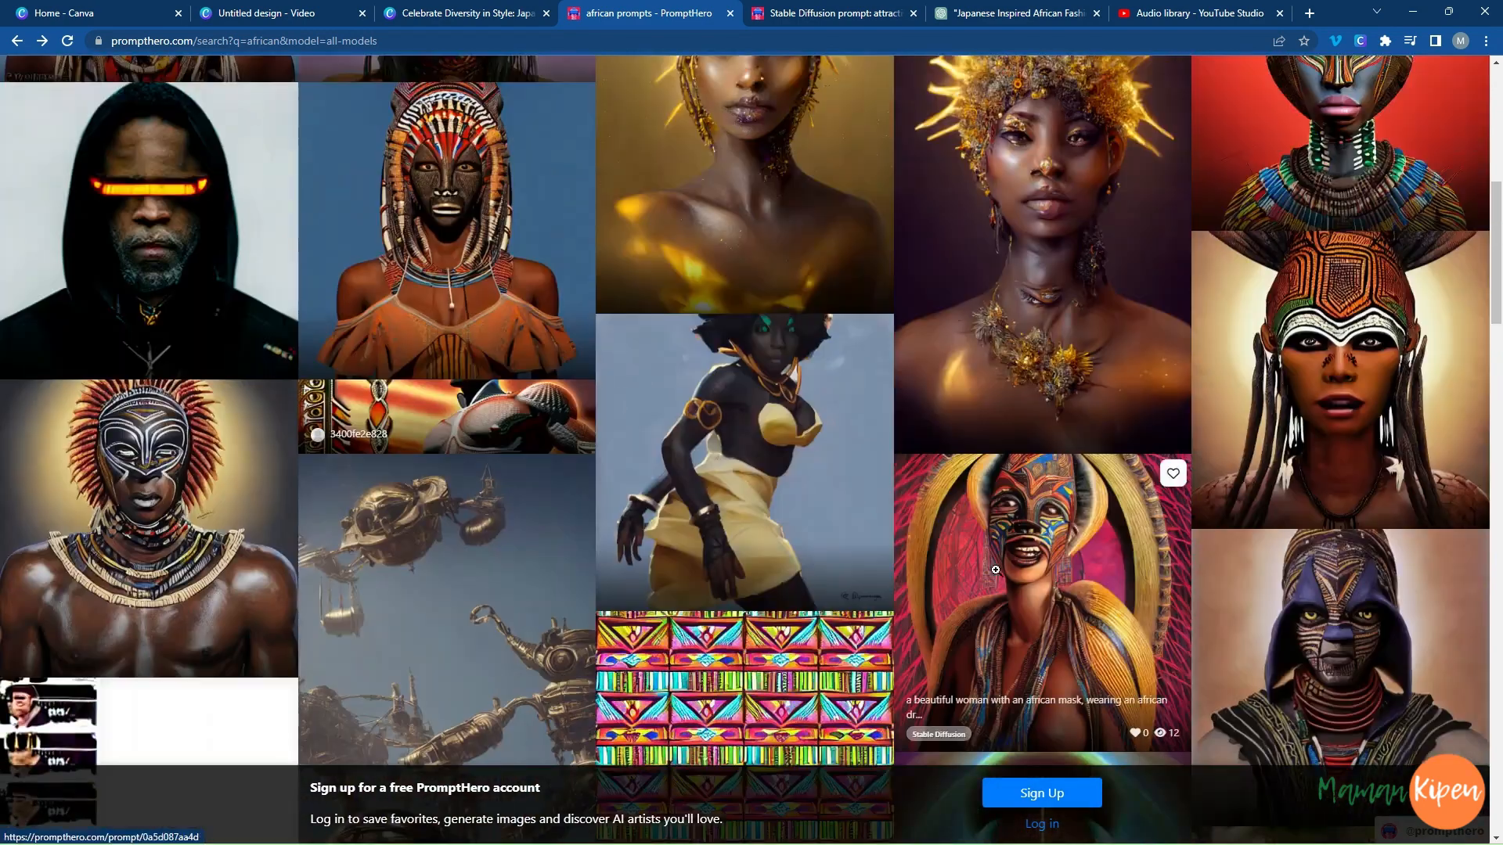
scroll(995, 570, "down", 5)
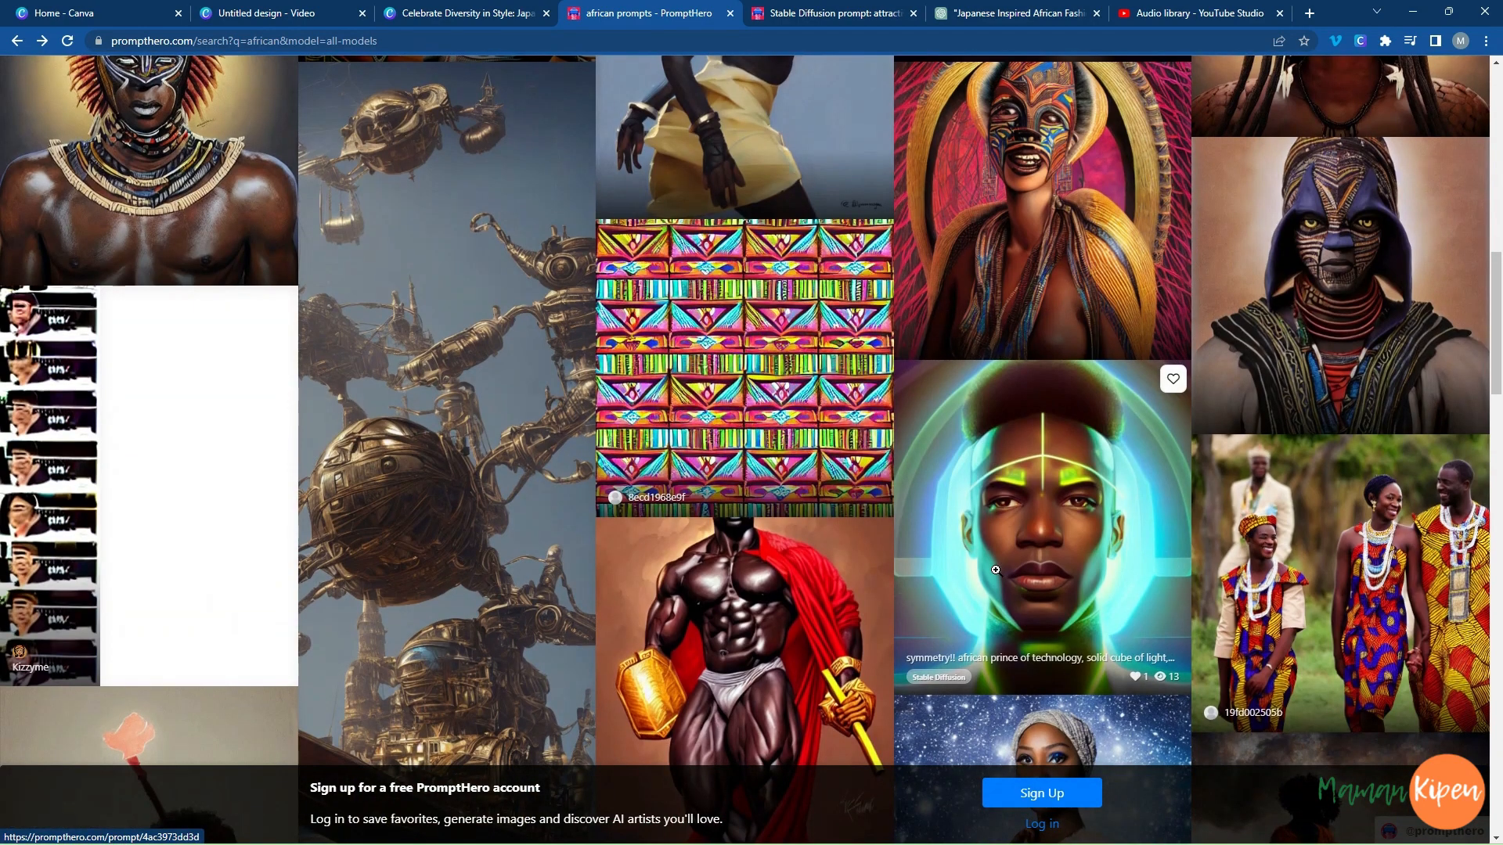
scroll(996, 569, "up", 6)
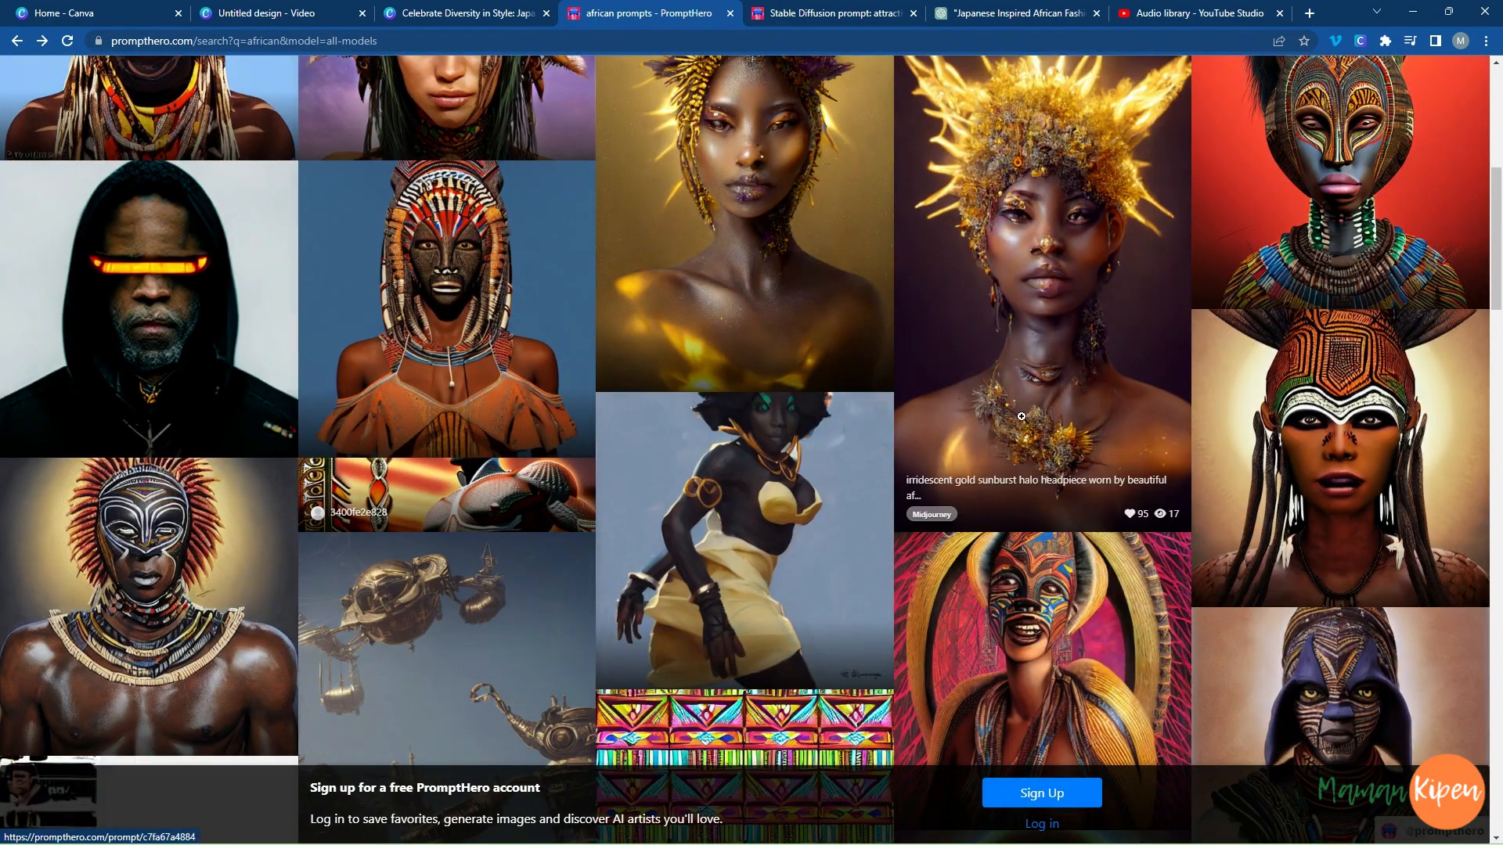
scroll(1082, 395, "up", 2)
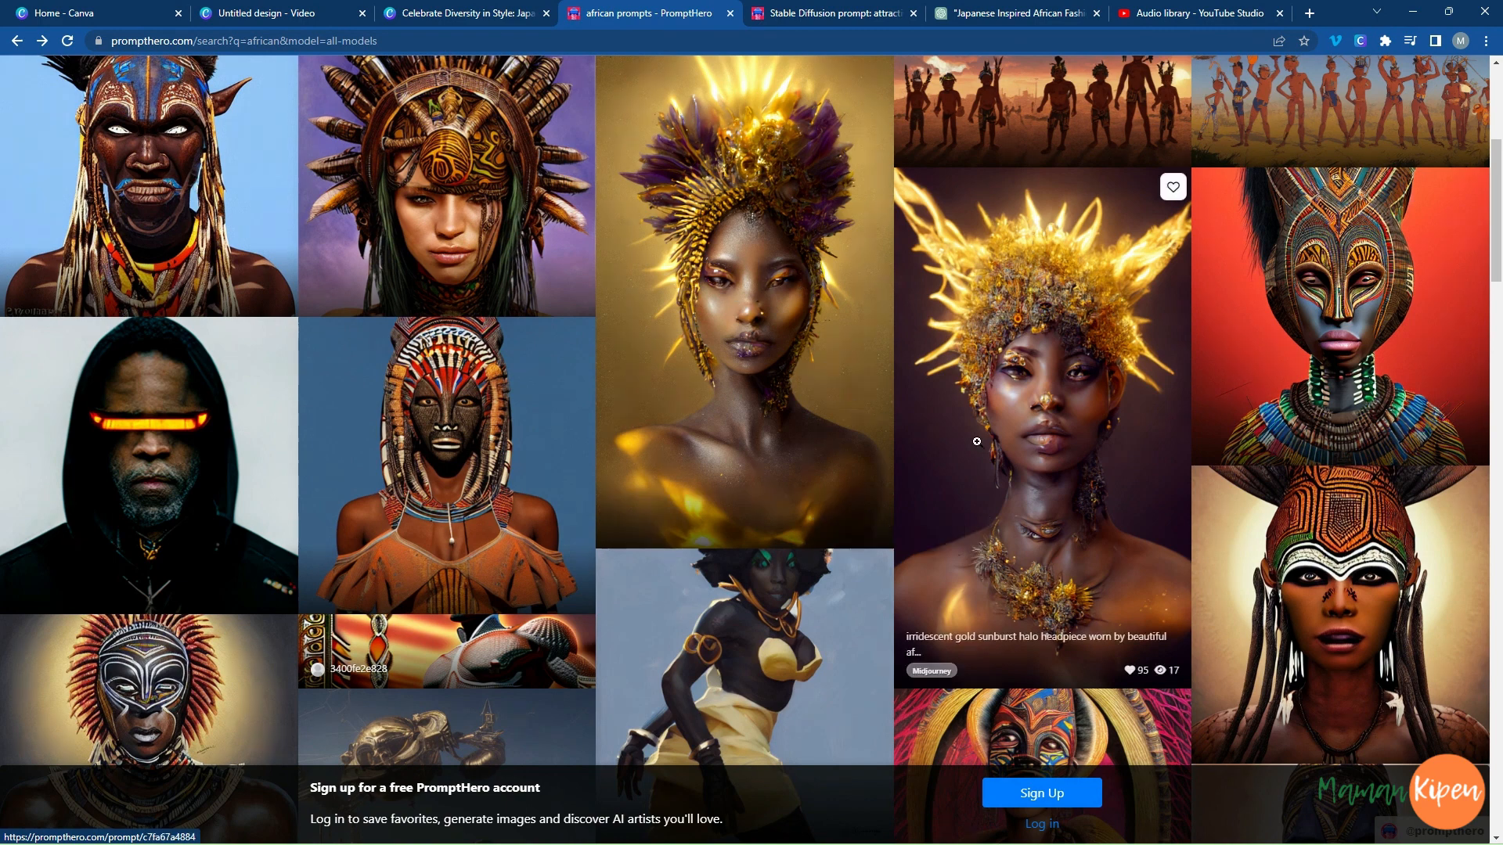
scroll(704, 329, "up", 5)
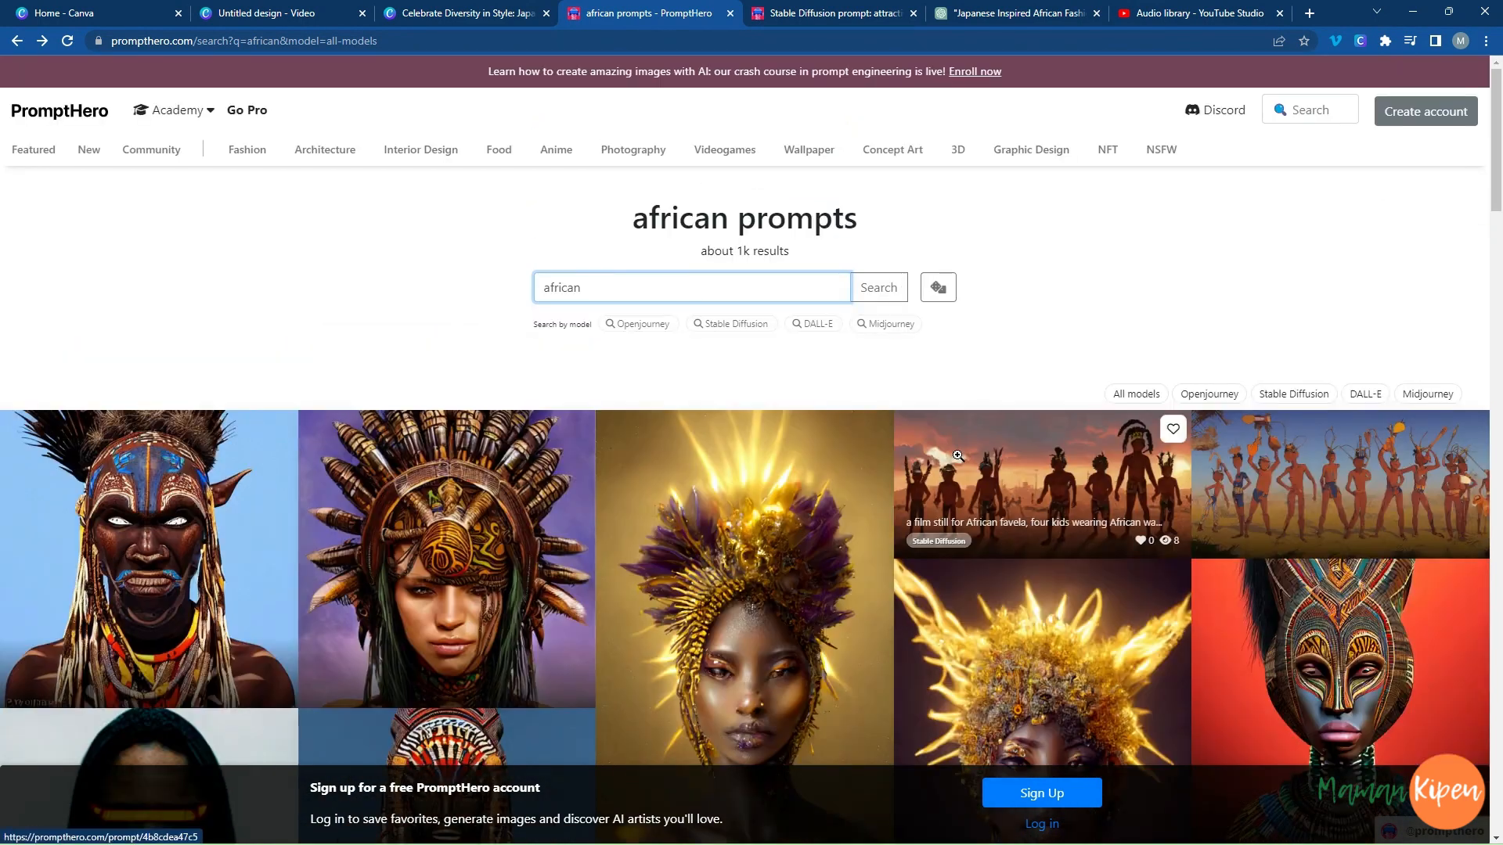
Copy the full "attractive female portrait of african samurai" prompt from its open PromptHero page.
left_click(844, 16)
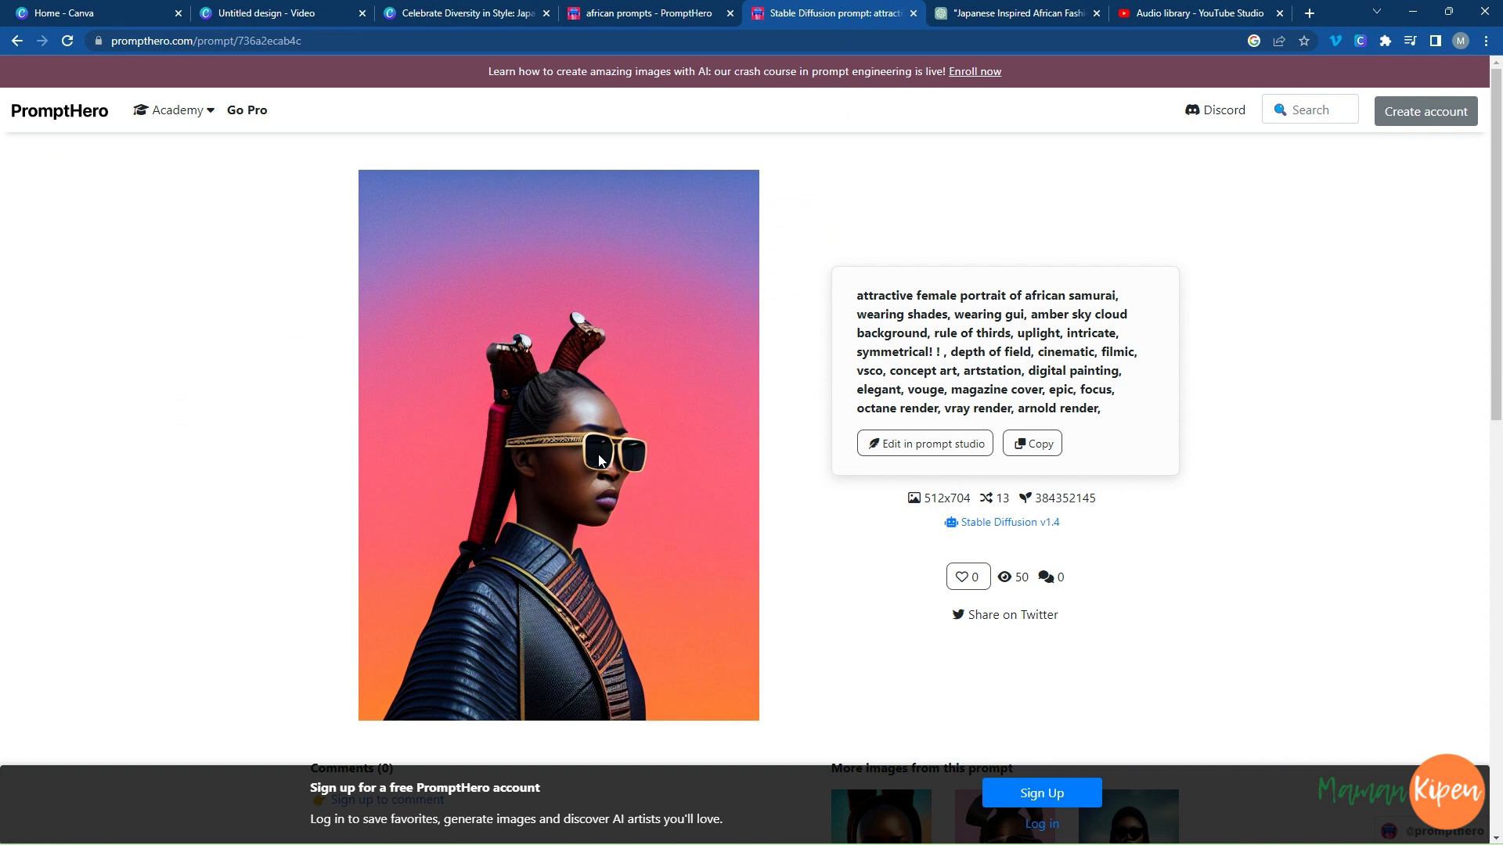
left_click_drag(854, 296, 1119, 297)
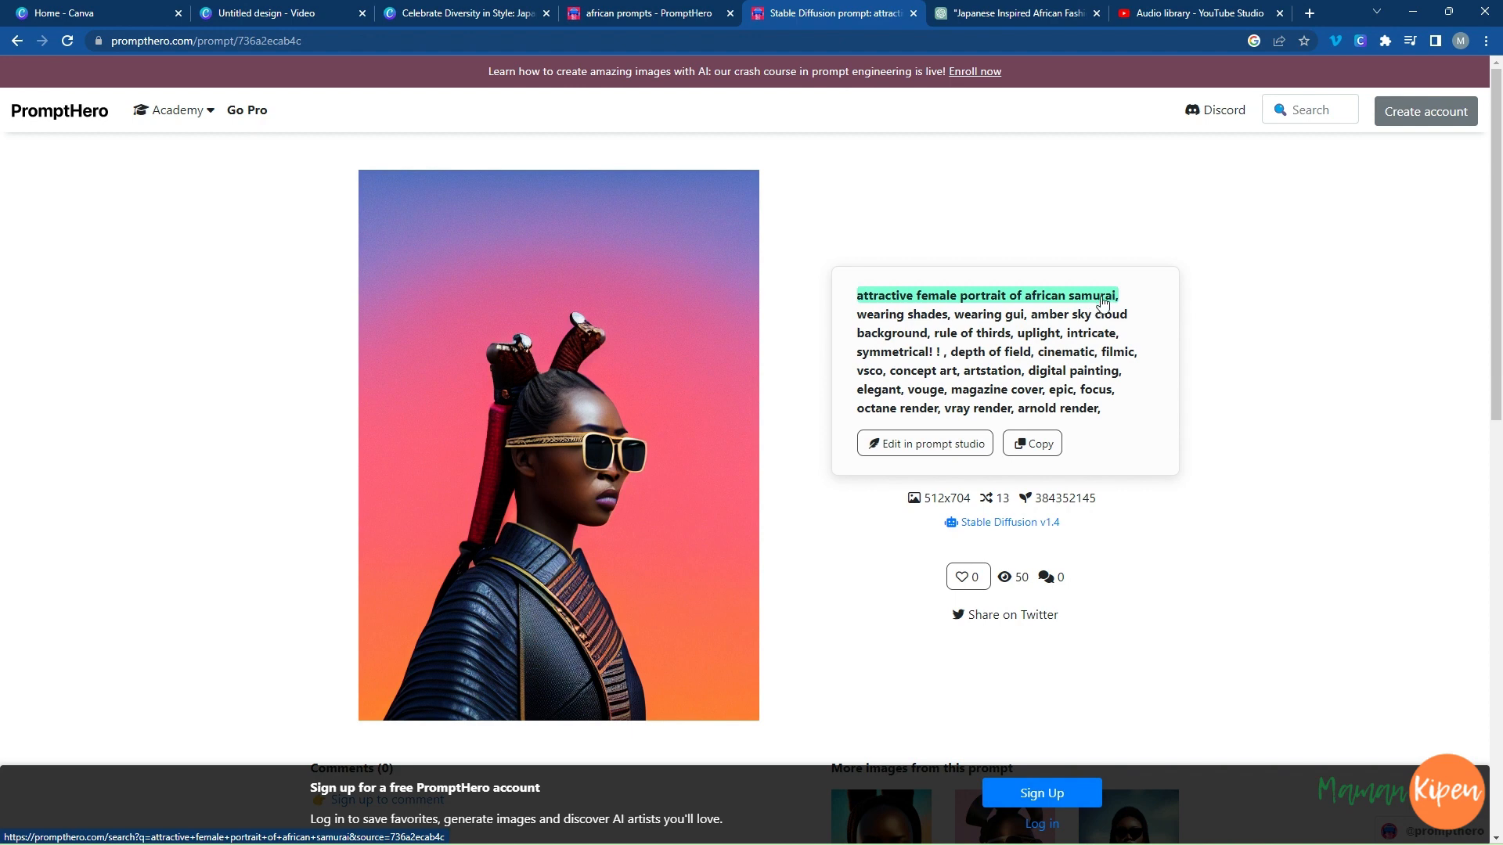
left_click(1039, 445)
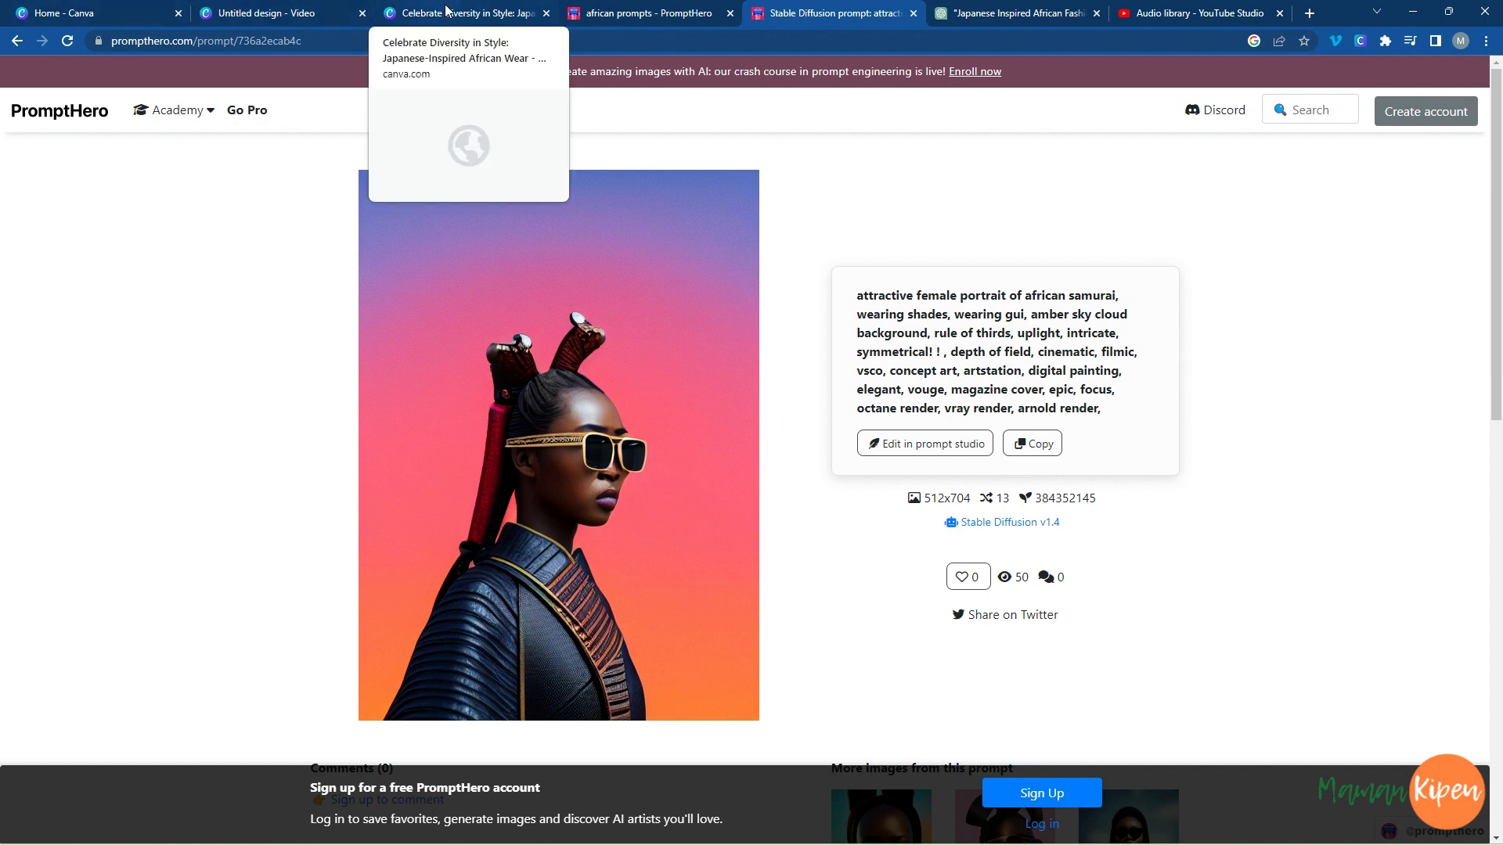
Paste the copied prompt as the image description in the untitled Canva video and trim its cut-off ending back to "epic".
left_click(274, 13)
right_click(114, 193)
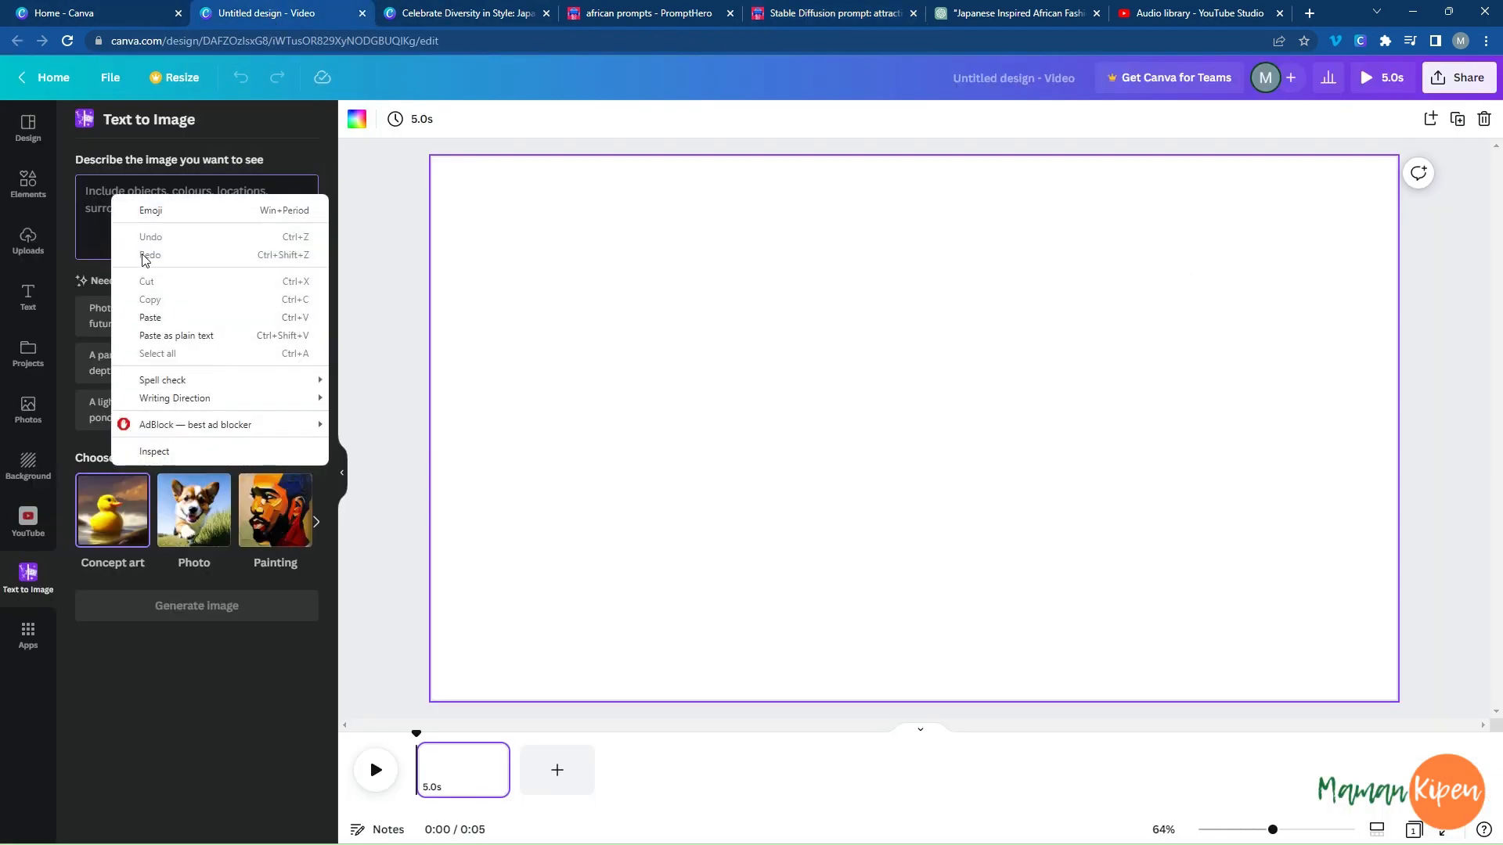
left_click(162, 317)
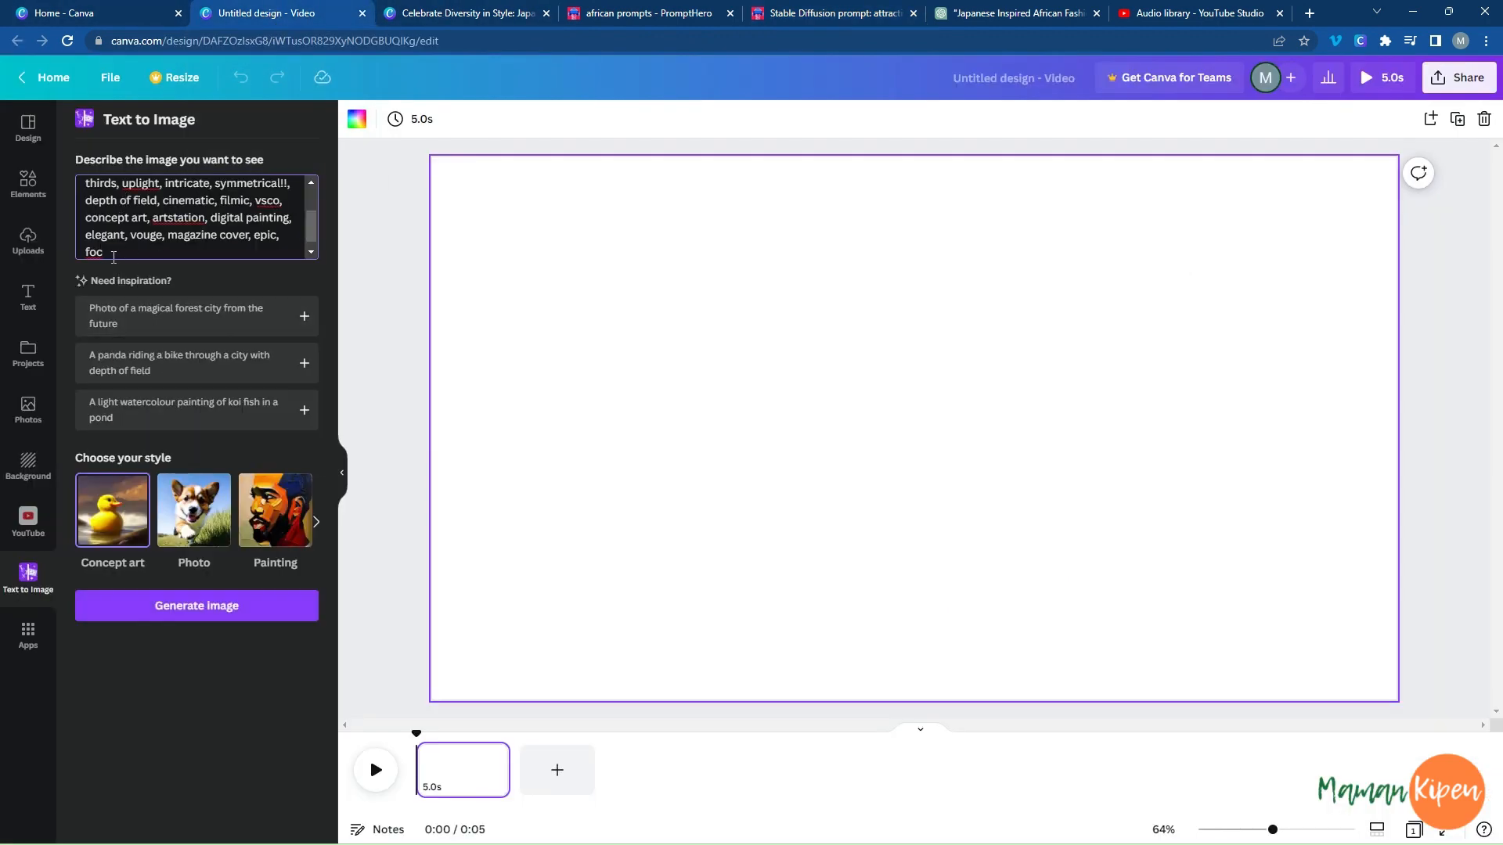
left_click_drag(113, 257, 78, 253)
left_click(197, 249)
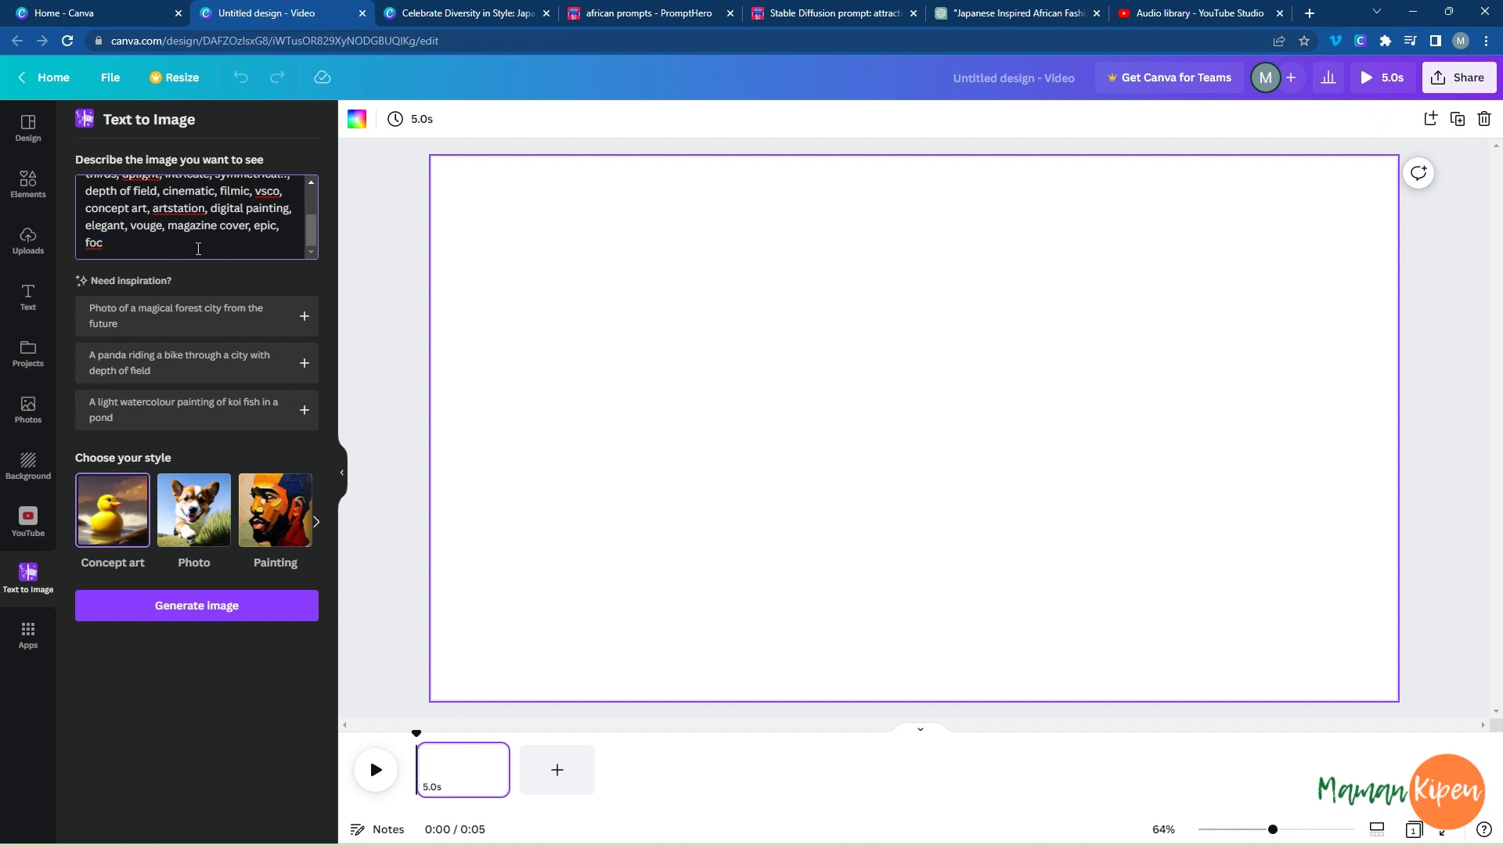
key("BackSpace")
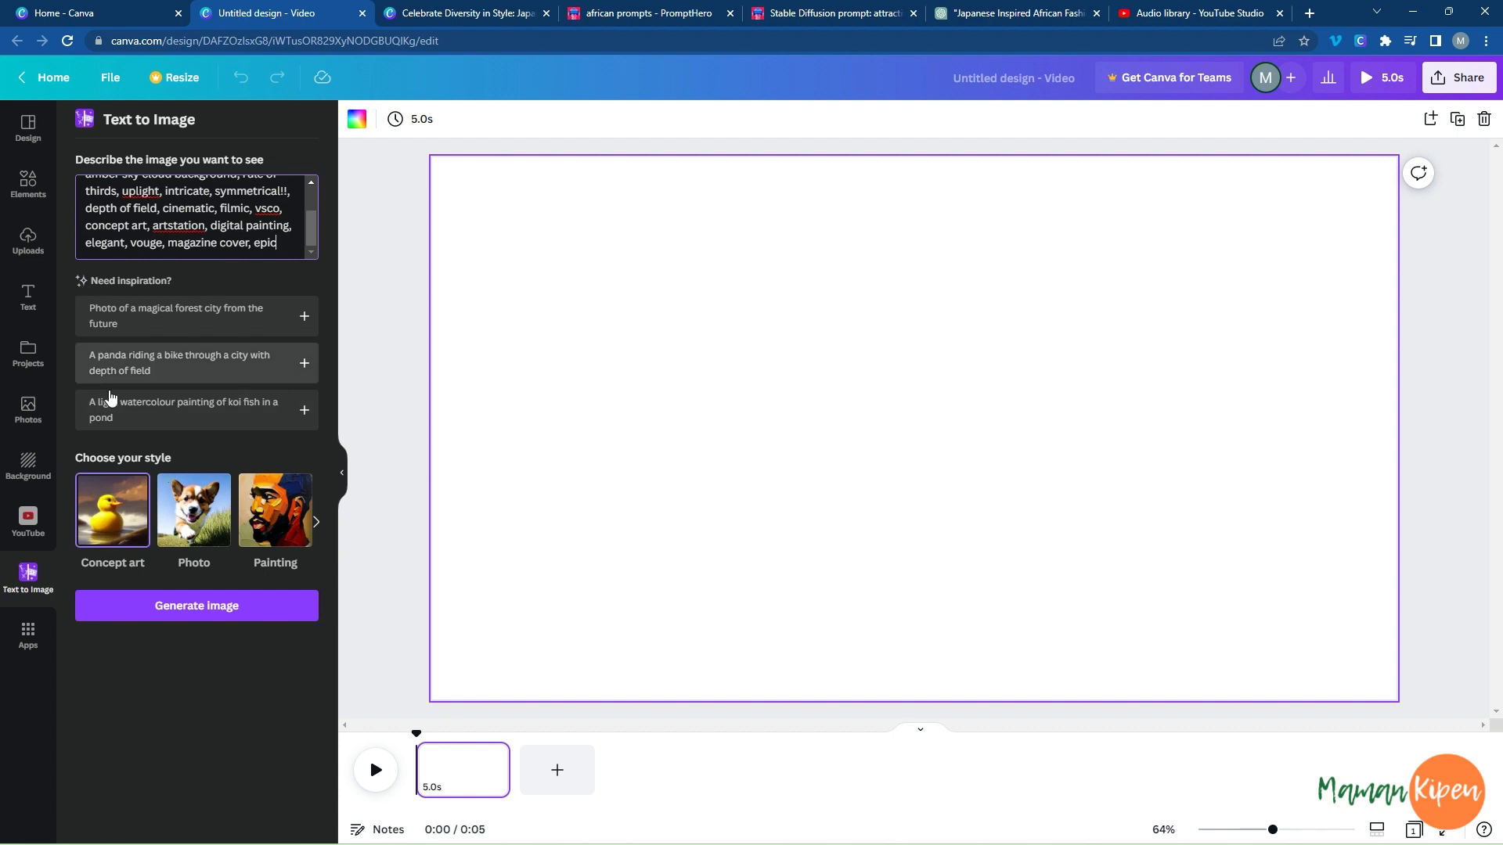
Generate Concept art images from the prompt and place the afro and gold headband portrait in the page's upper-left corner.
left_click(187, 617)
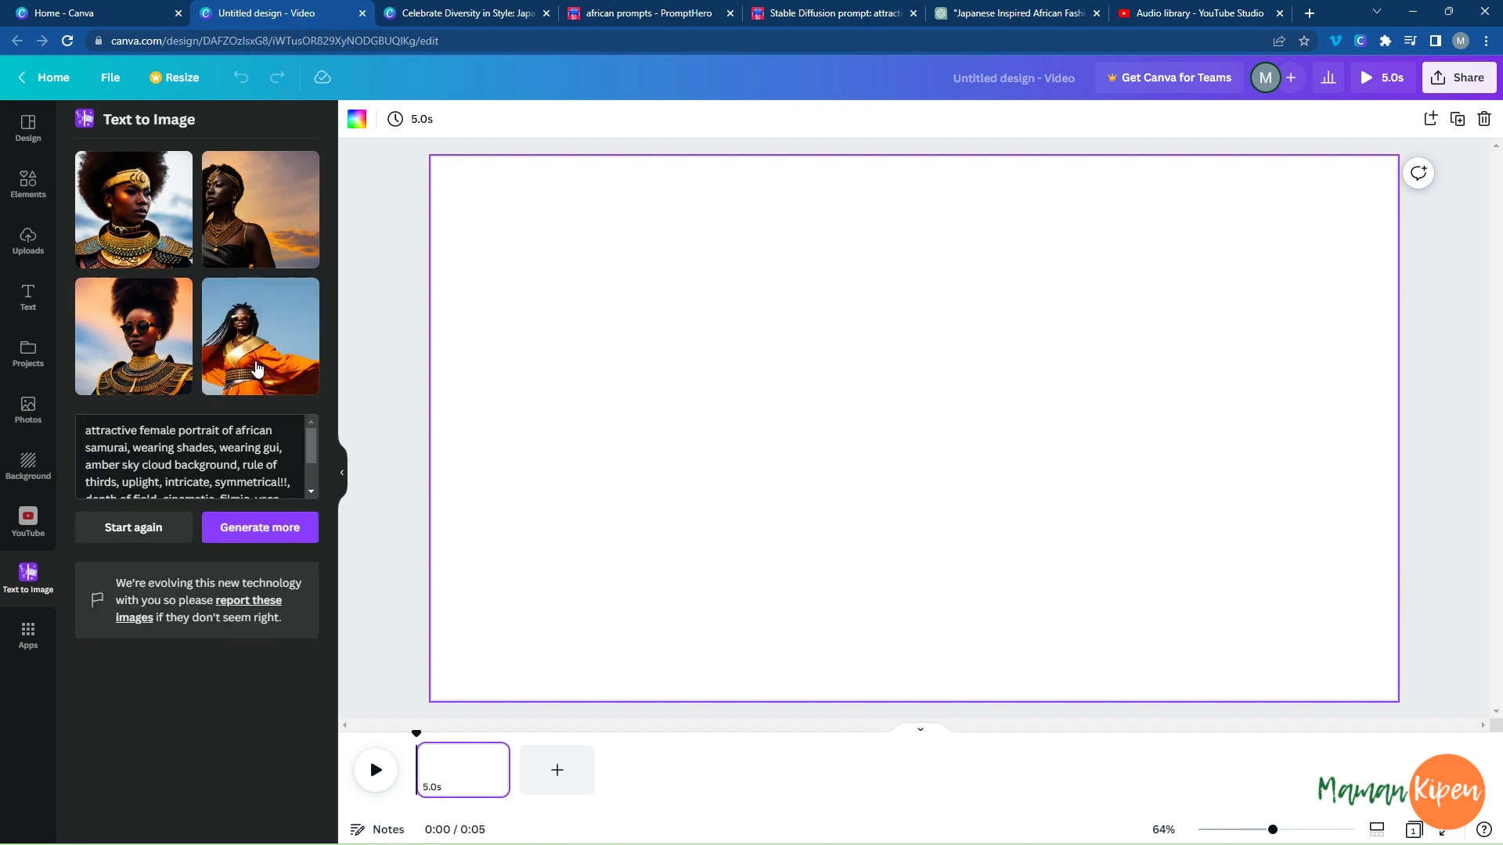
left_click(140, 207)
left_click_drag(896, 351, 566, 232)
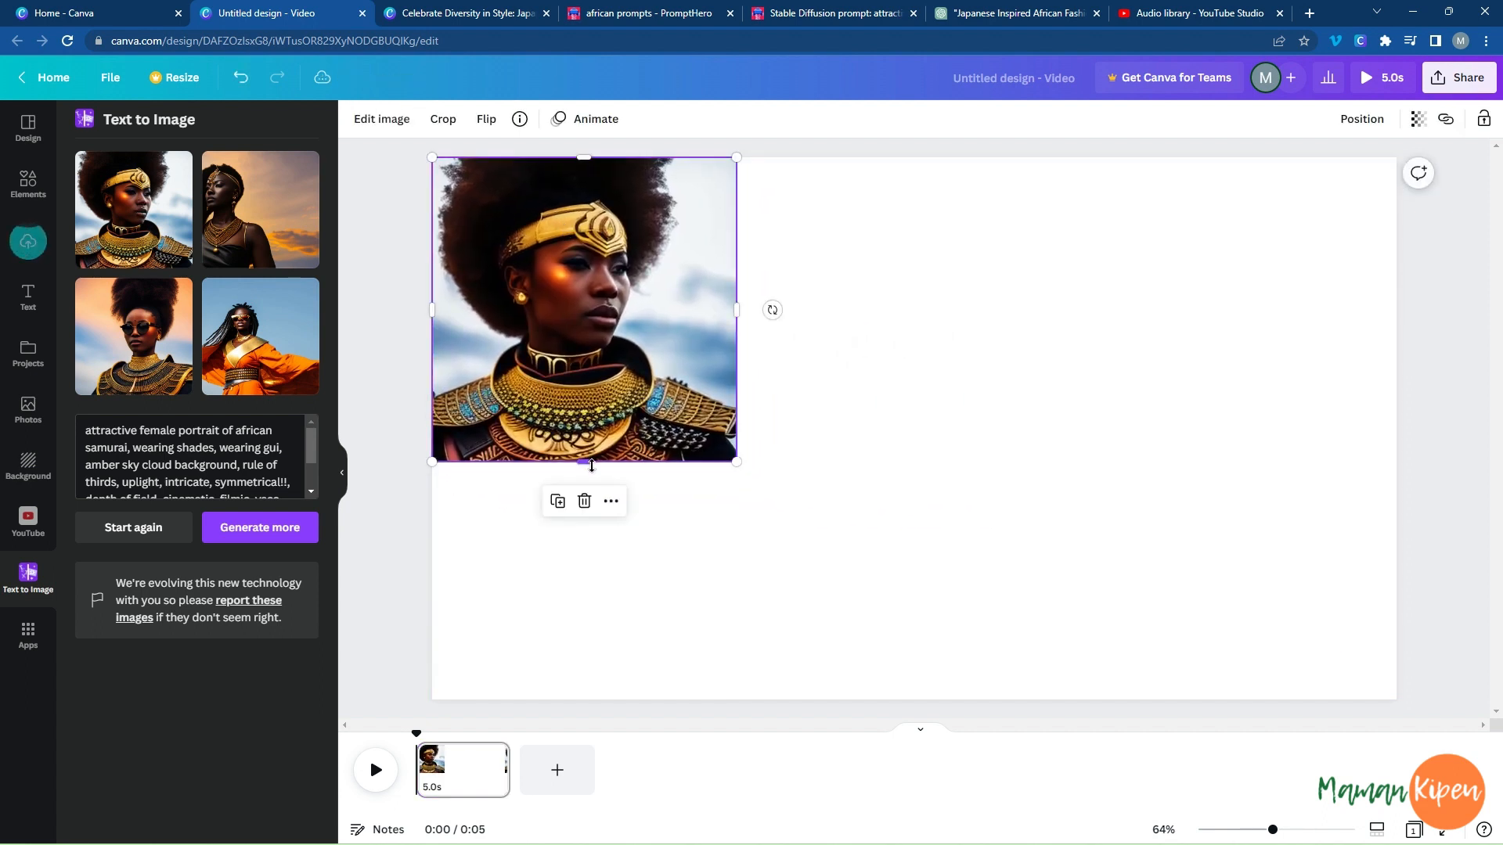
Extend the portrait down to the full page height and widen it to a little under half the page width.
left_click_drag(590, 486, 618, 701)
left_click_drag(742, 422, 825, 423)
left_click_drag(482, 409, 432, 429)
Set the portrait as the page background and detach it from the background again.
right_click(611, 384)
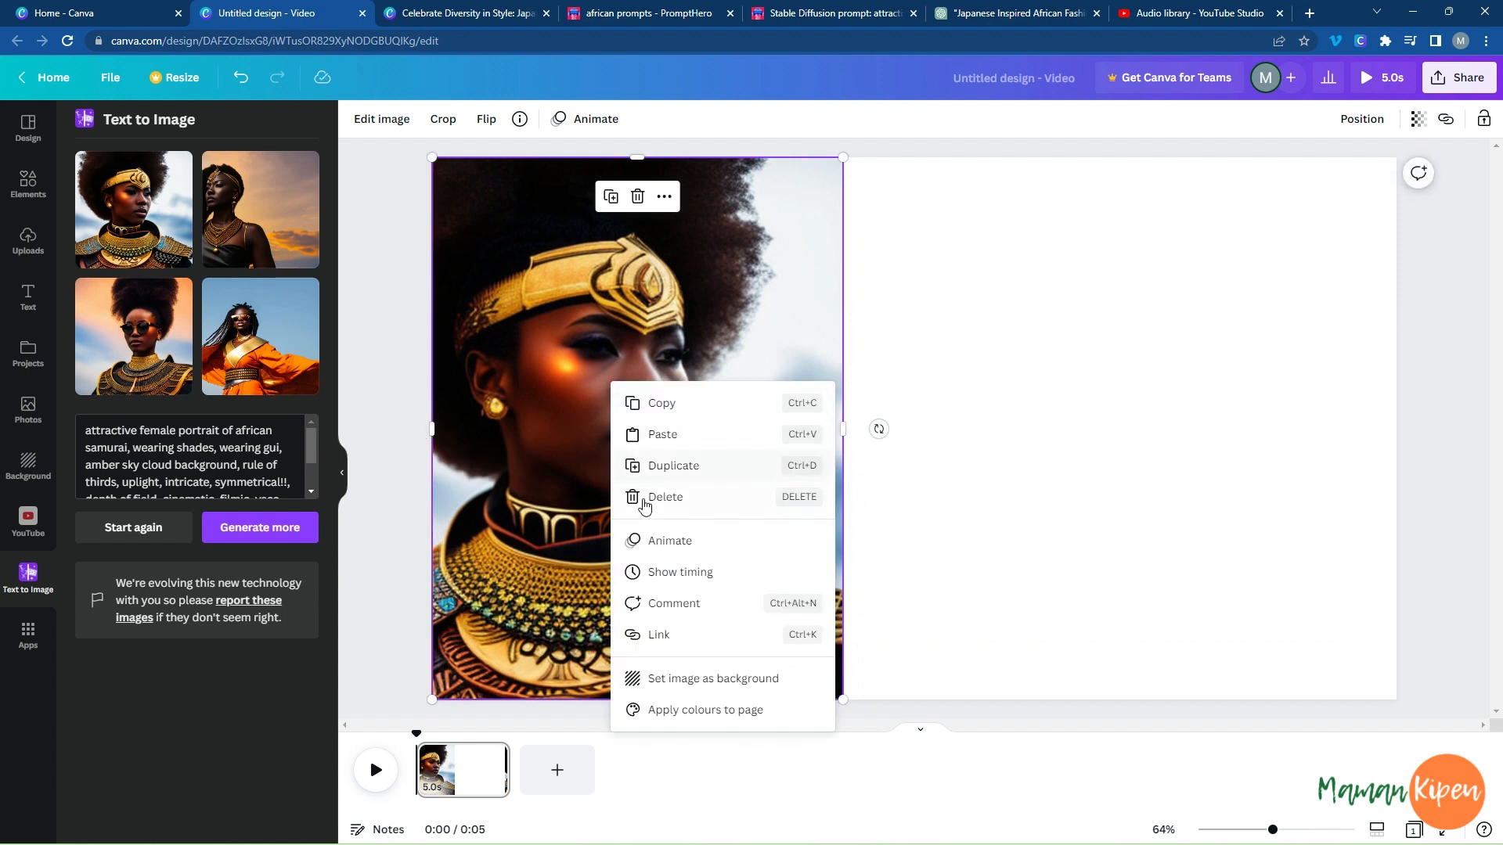
left_click(709, 679)
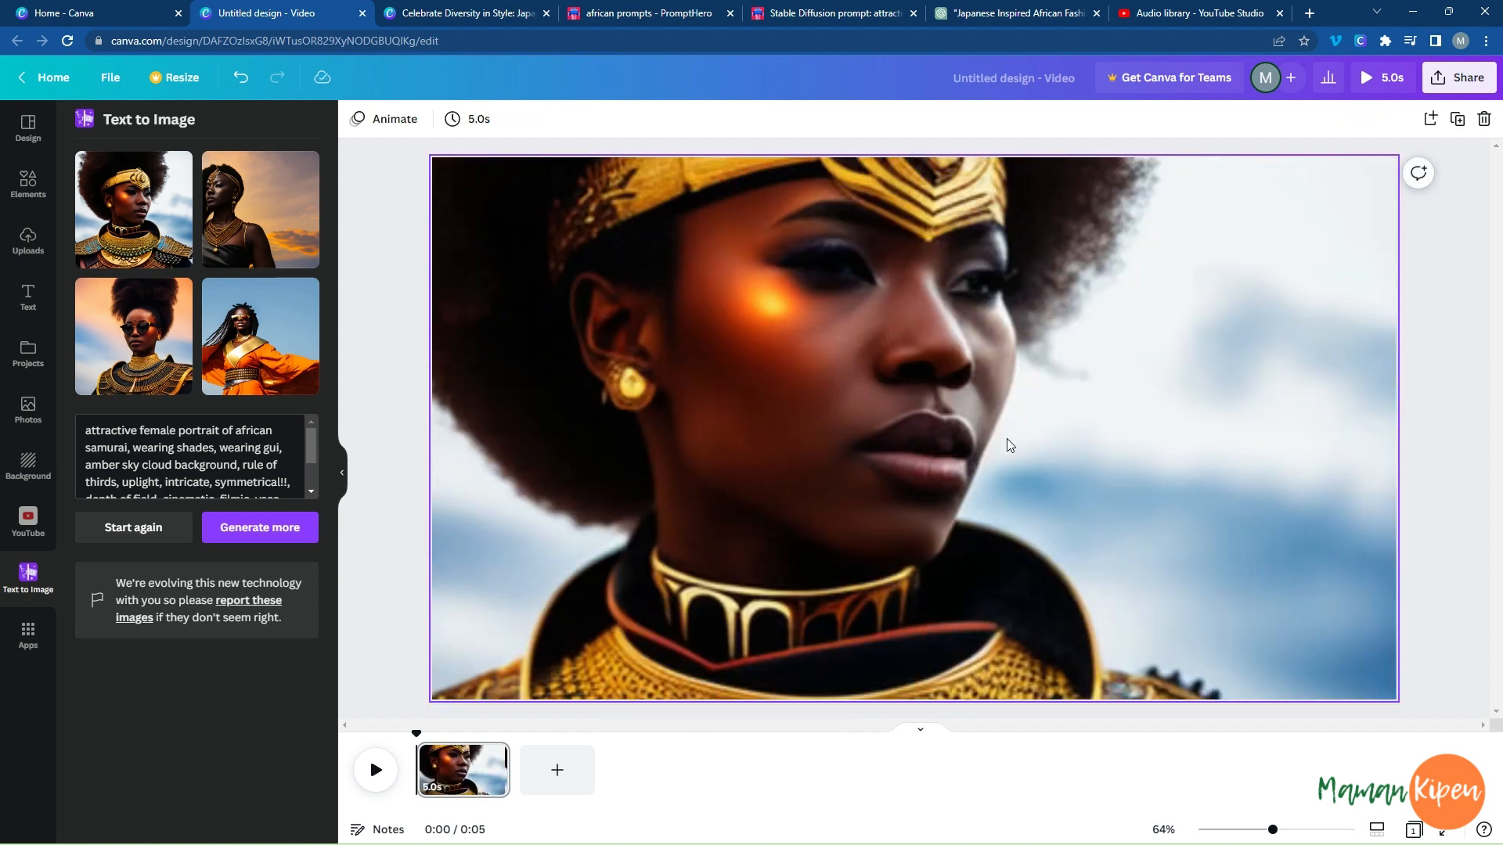
right_click(889, 369)
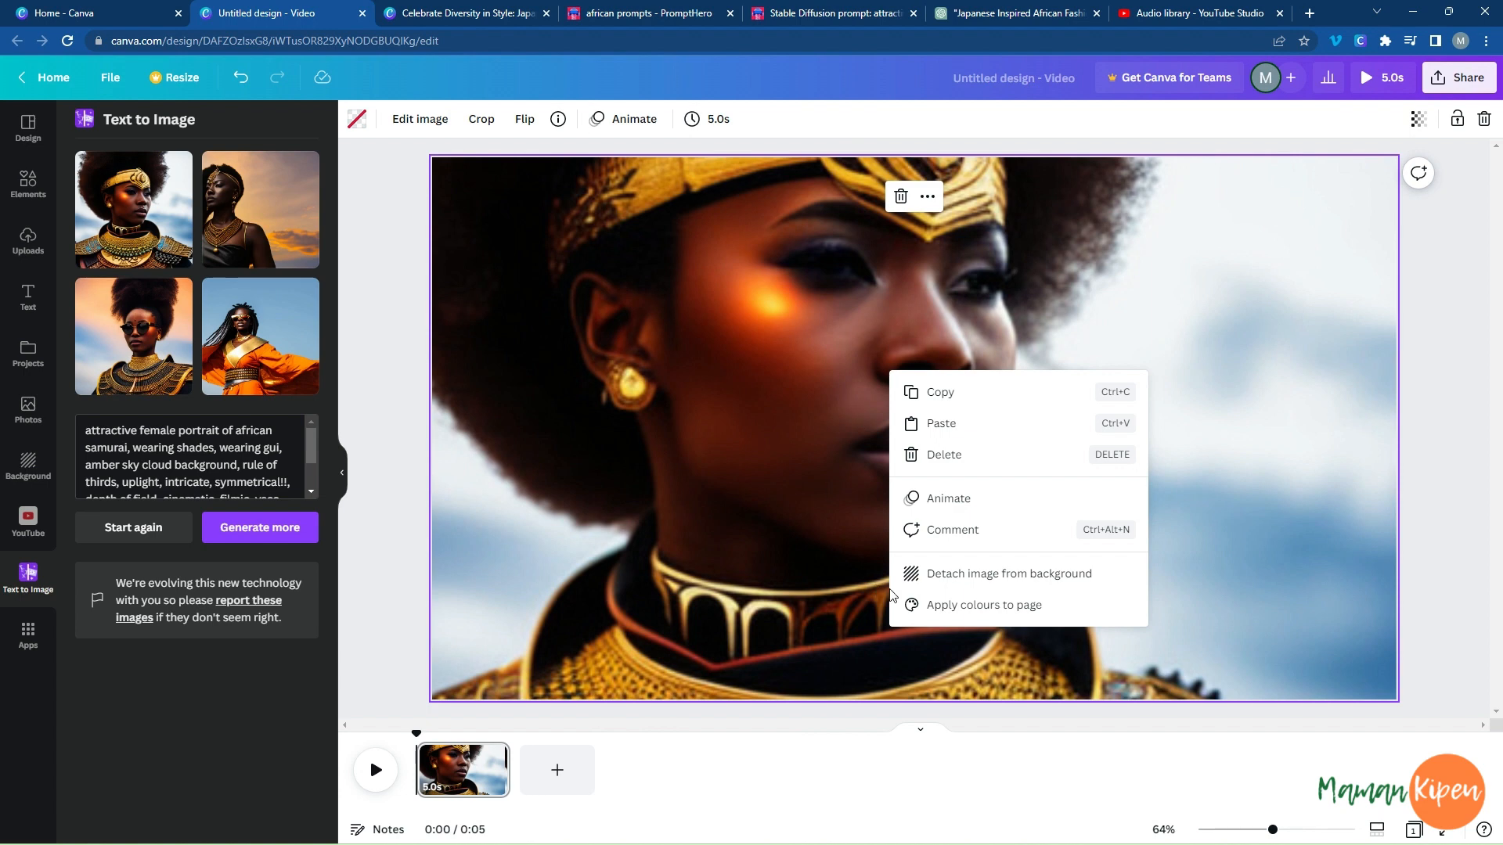
left_click(920, 570)
Move the detached portrait into the page's upper-left corner and extend its lower edge to the bottom of the page.
left_click_drag(963, 391, 699, 335)
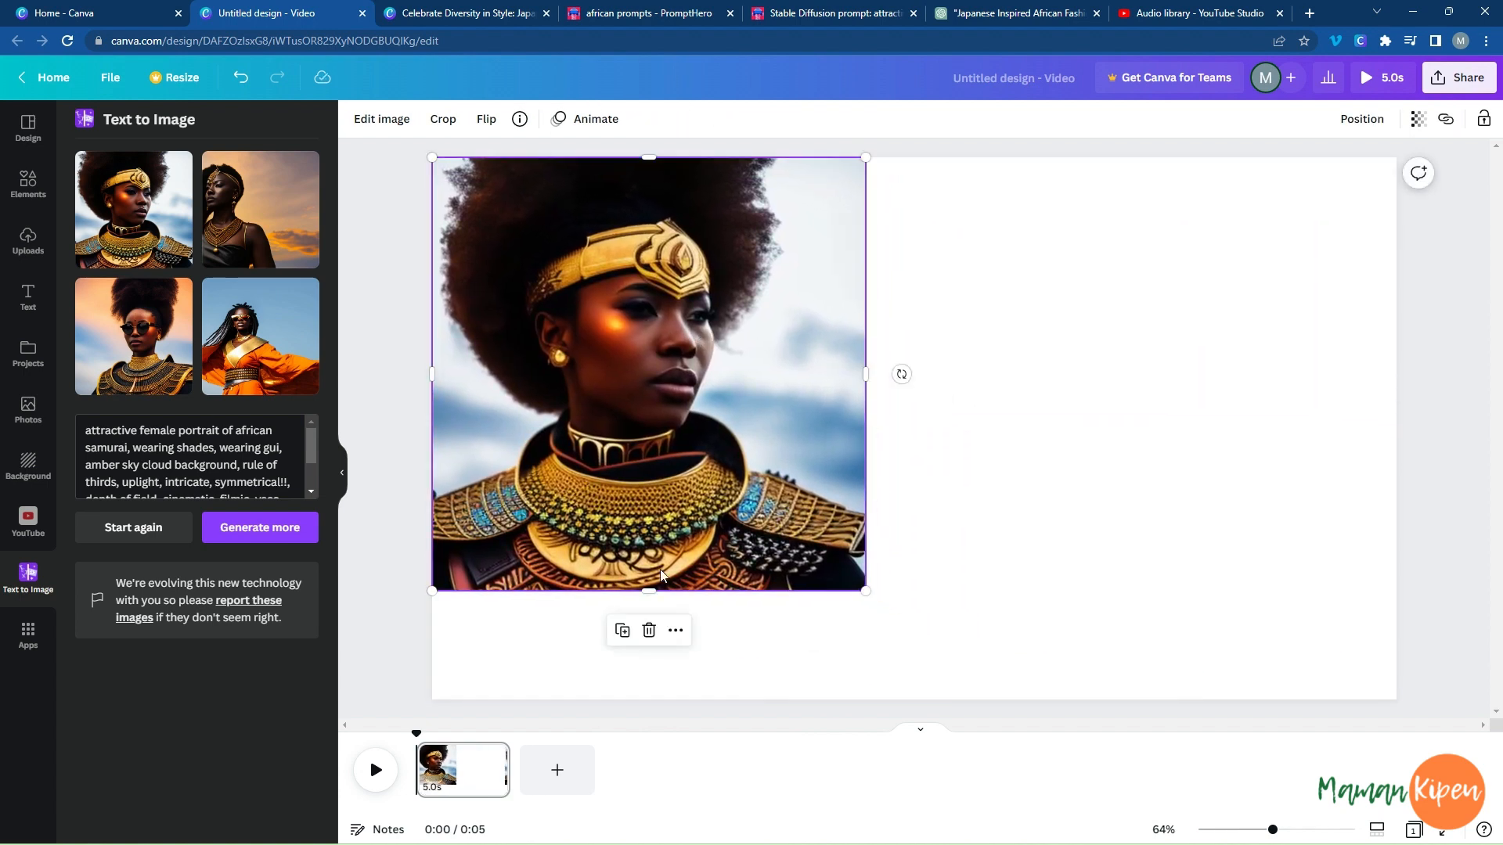
left_click_drag(643, 591, 649, 704)
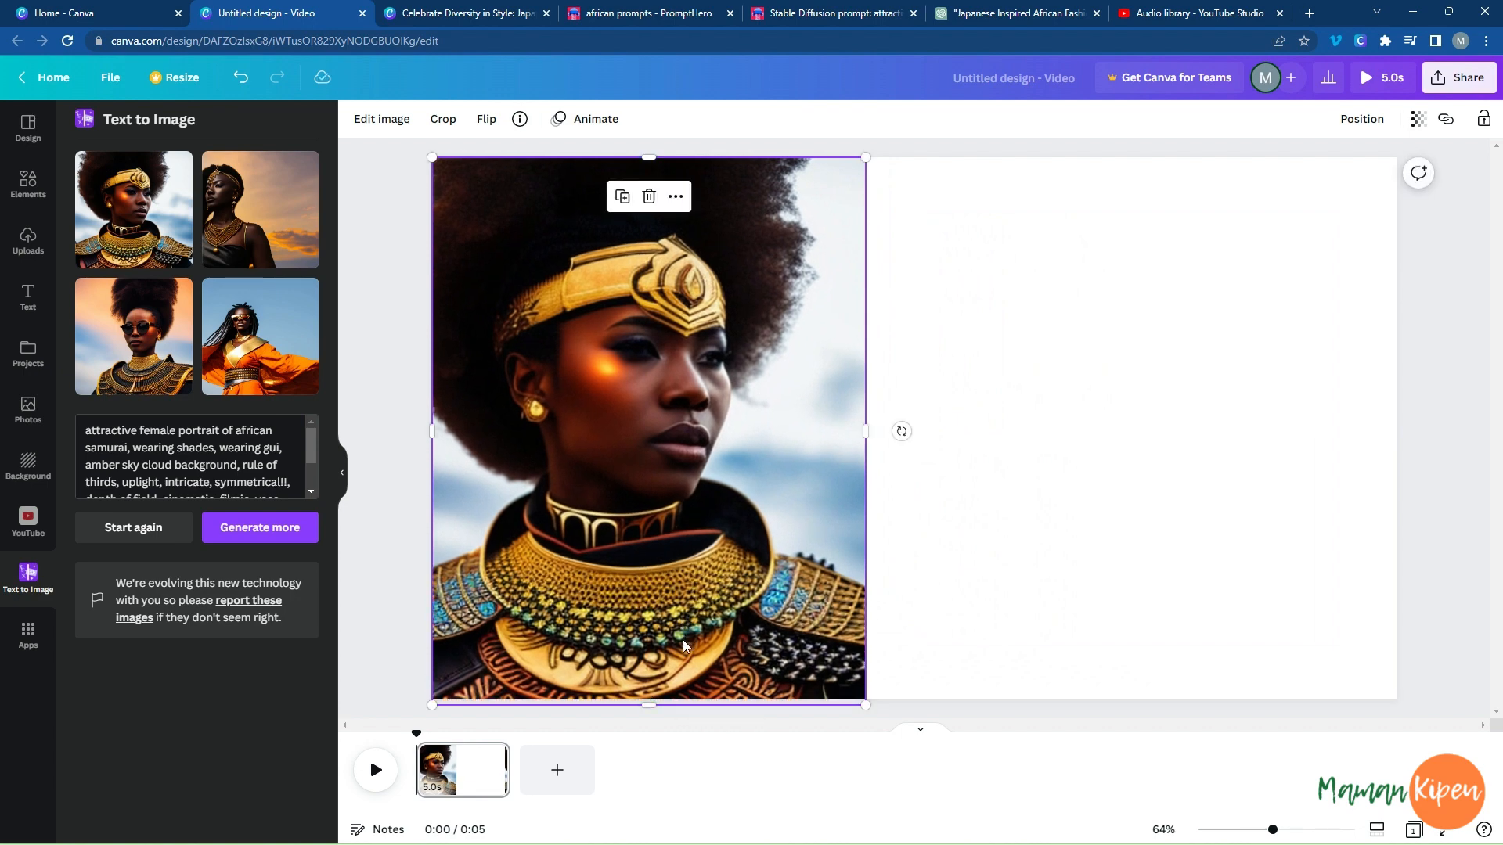
Add a second page to the video.
left_click(1065, 498)
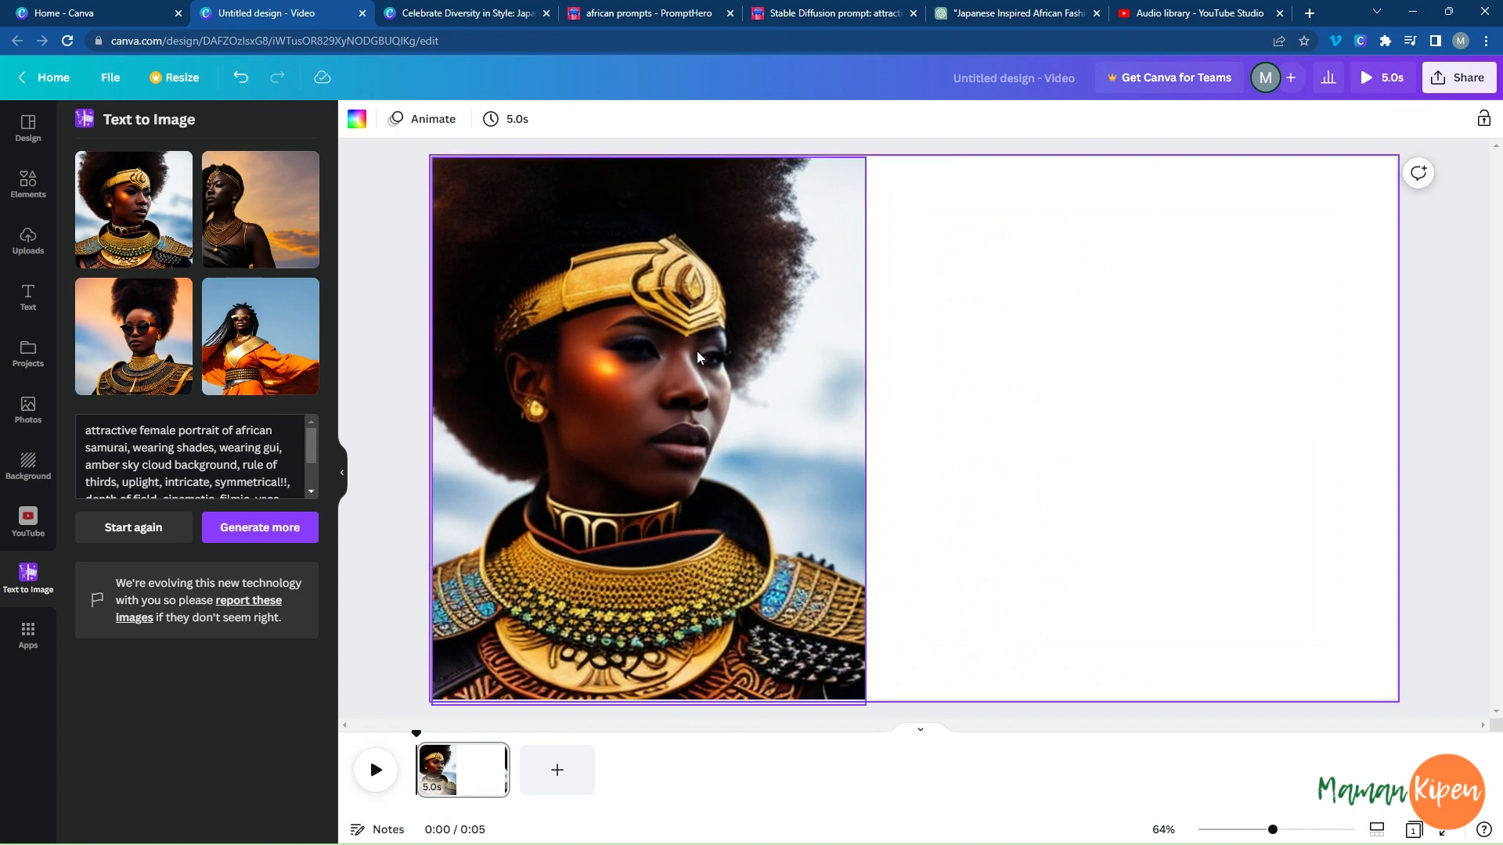
left_click(561, 773)
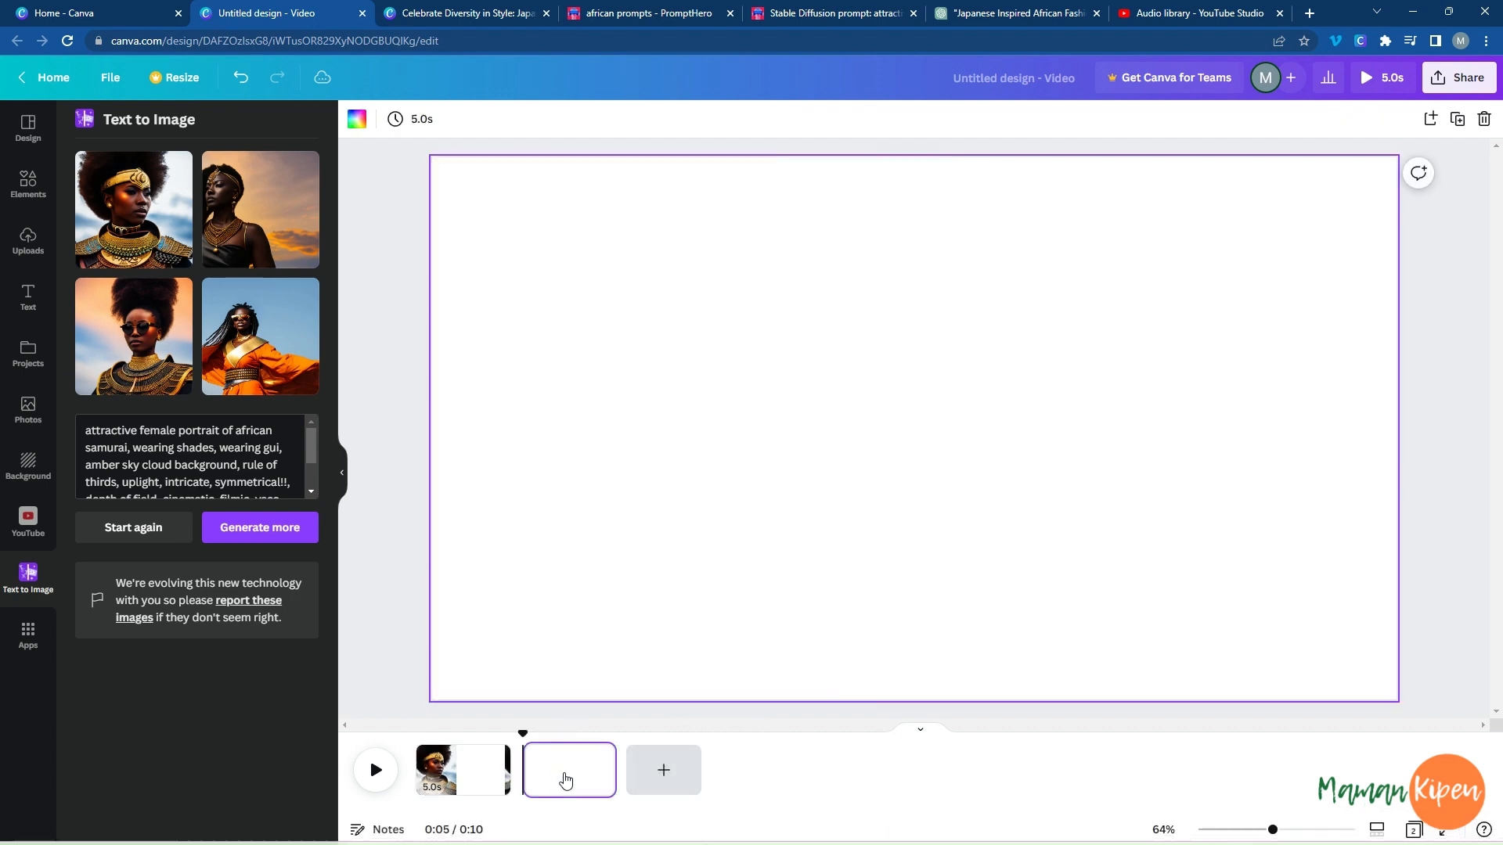
Try the dark sunset portrait on the second page, mirrored horizontally and enlarged to full height along the page's left edge, and delete it.
left_click(235, 215)
left_click_drag(963, 409, 646, 350)
left_click(486, 118)
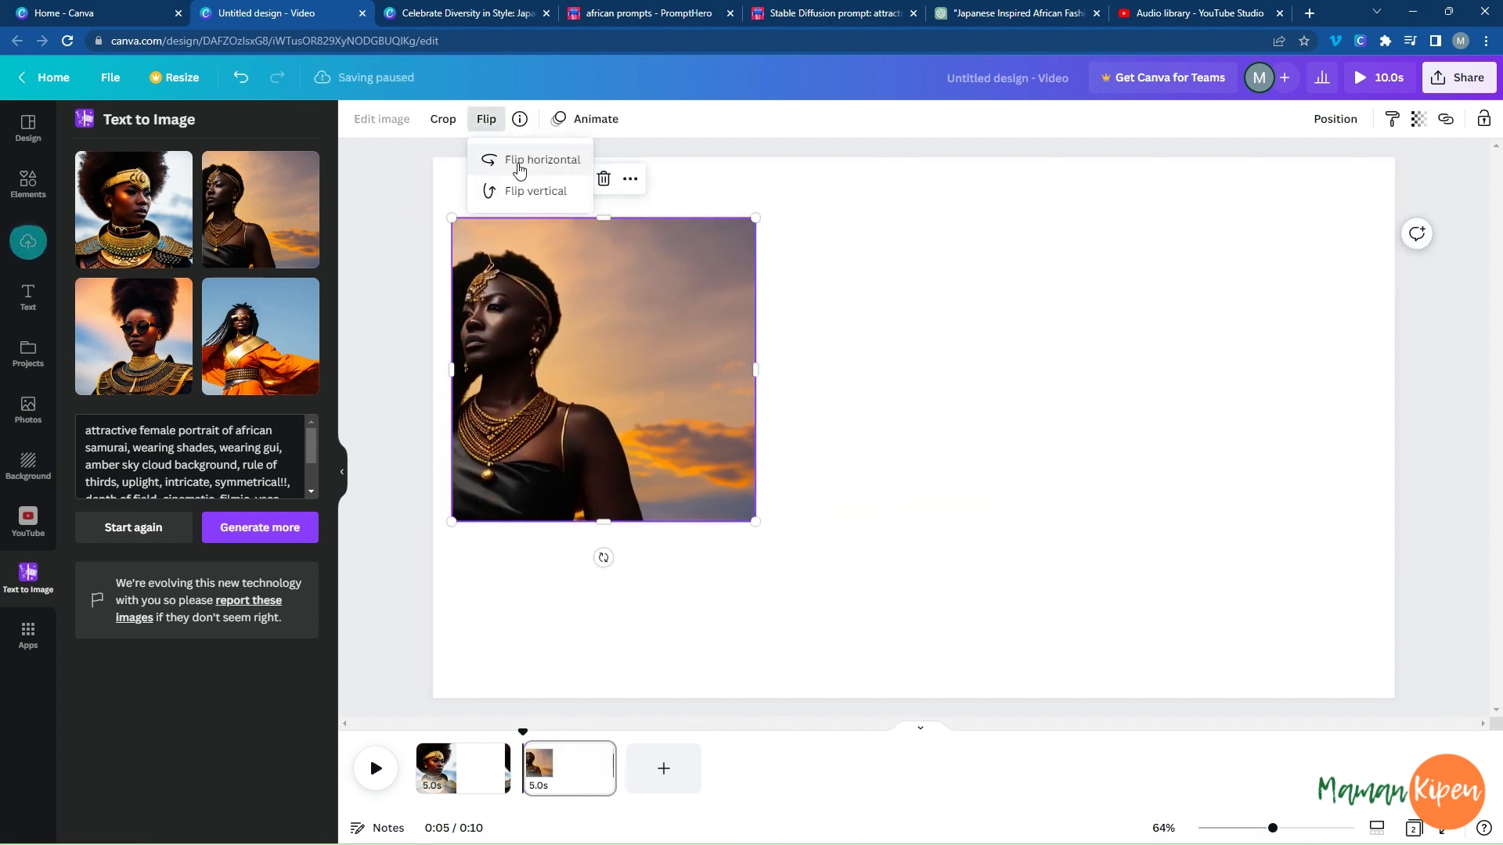
left_click(511, 160)
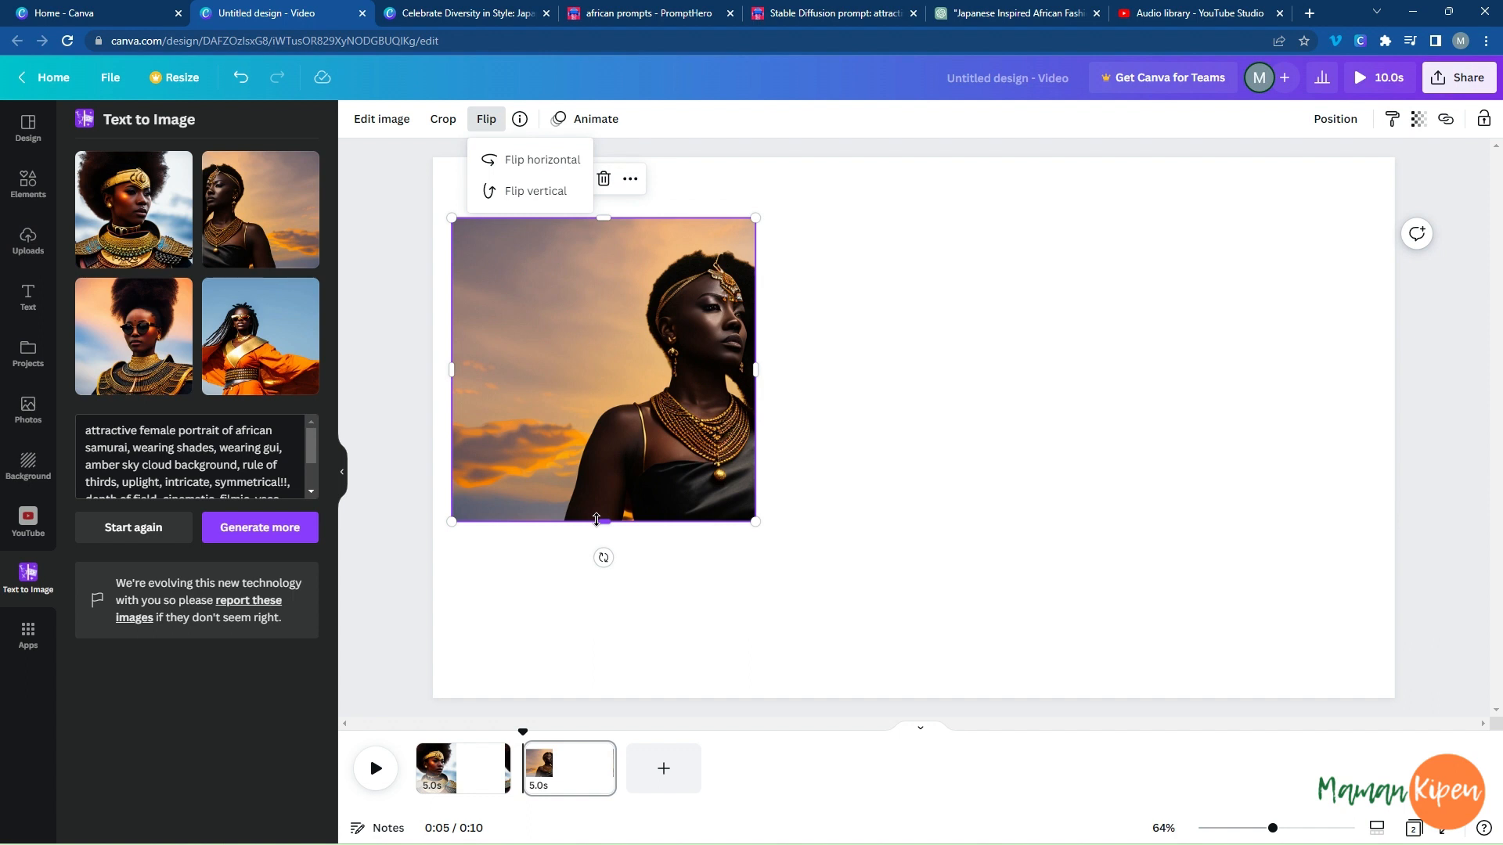
left_click_drag(613, 527, 621, 705)
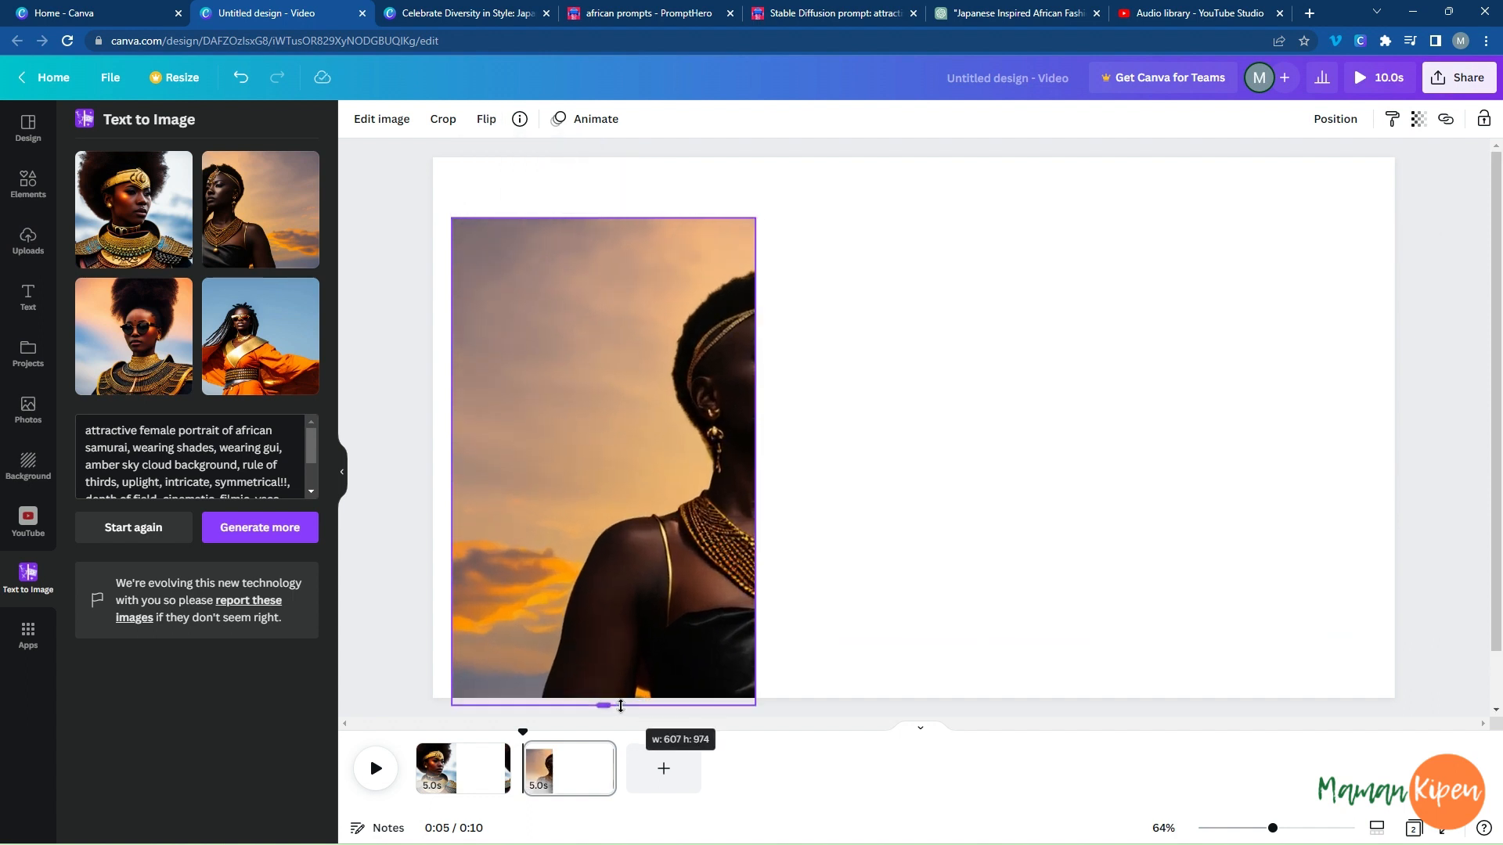
left_click_drag(754, 460, 925, 446)
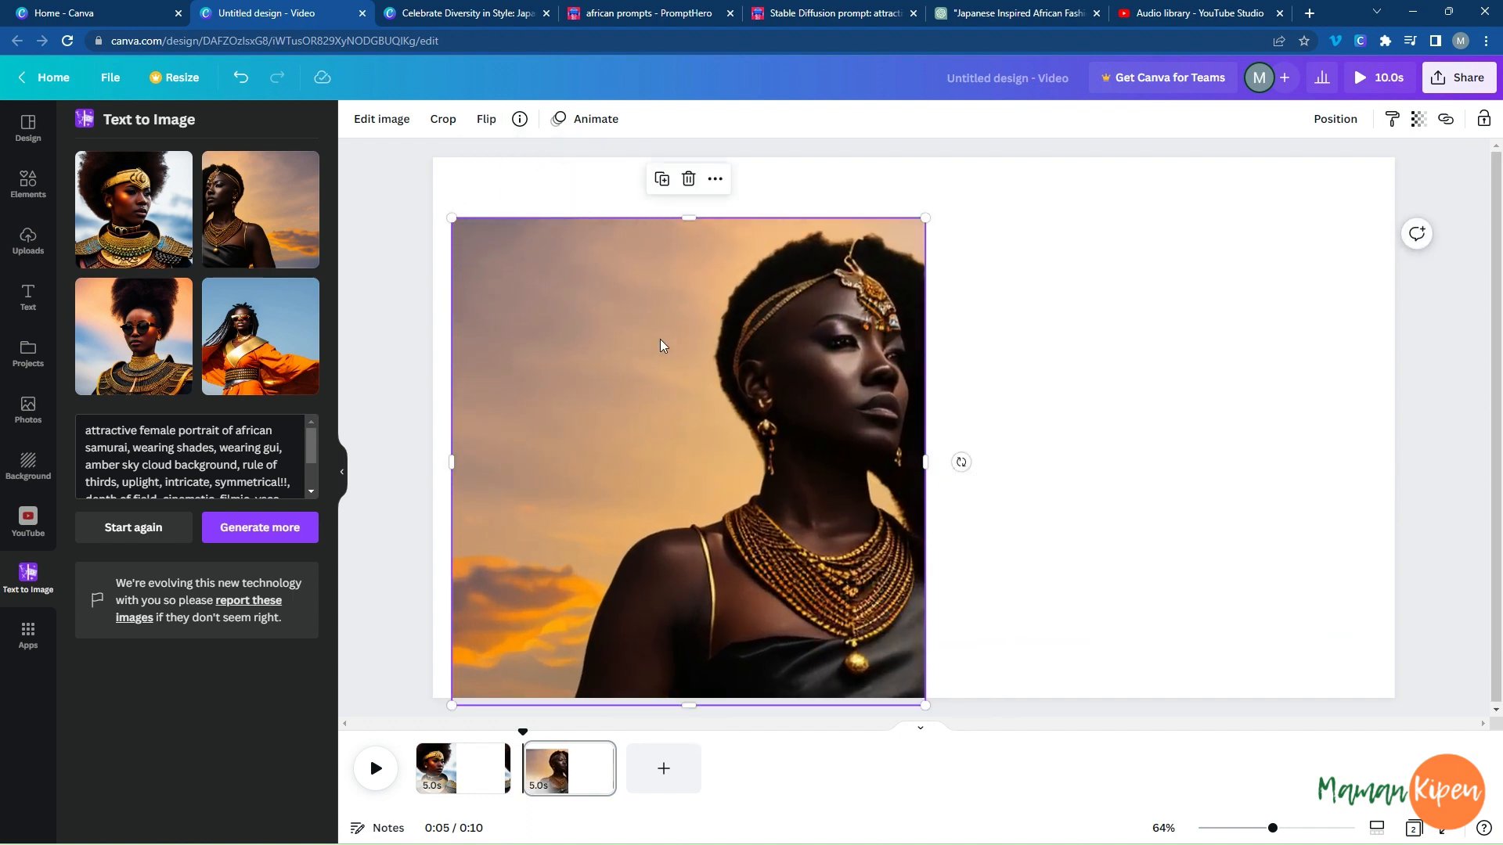
left_click_drag(661, 345, 643, 284)
left_click_drag(667, 648, 670, 701)
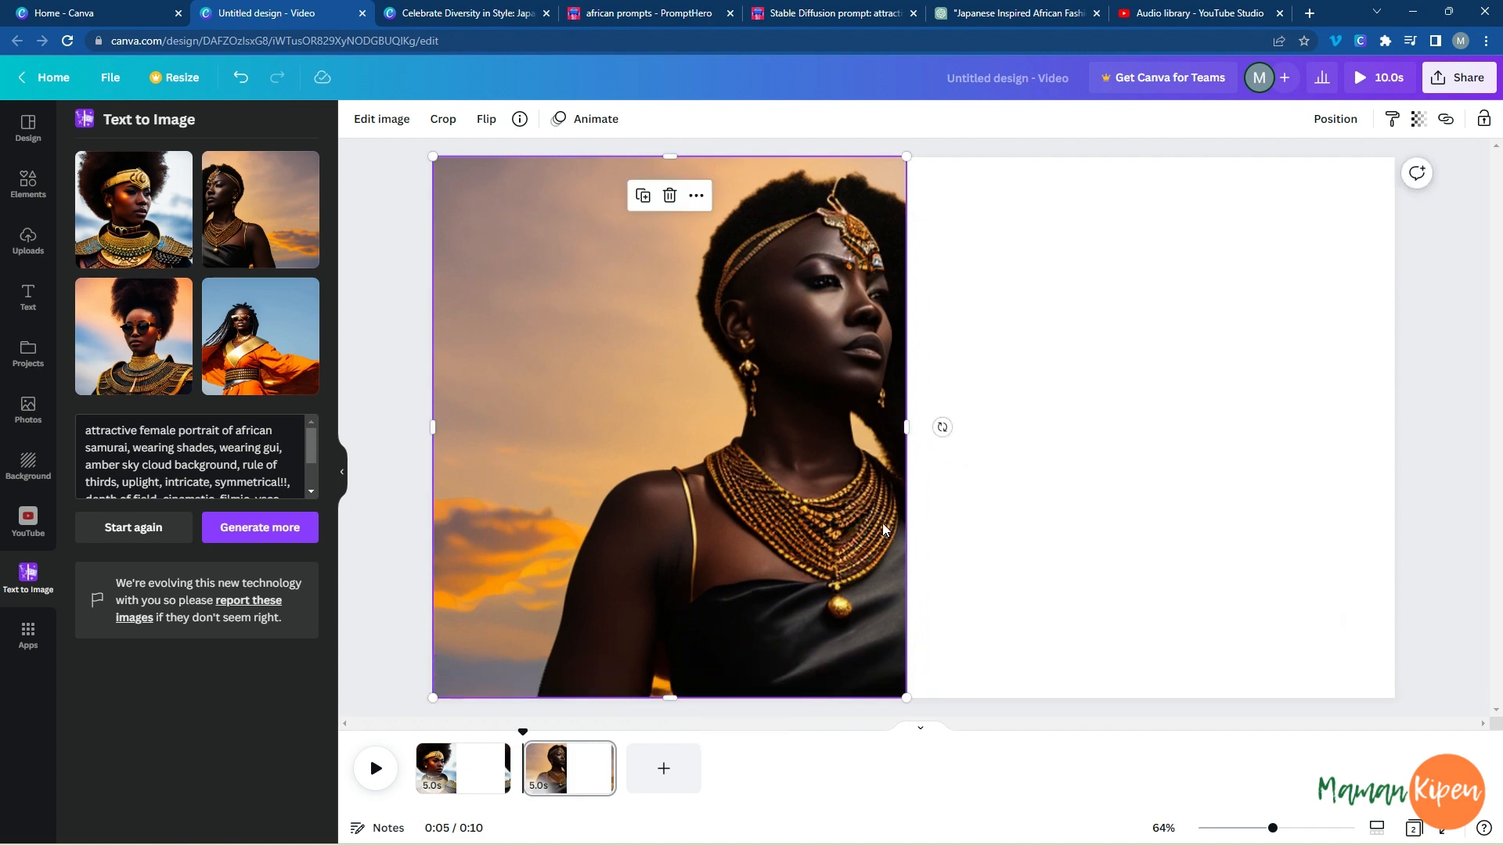
key("Delete")
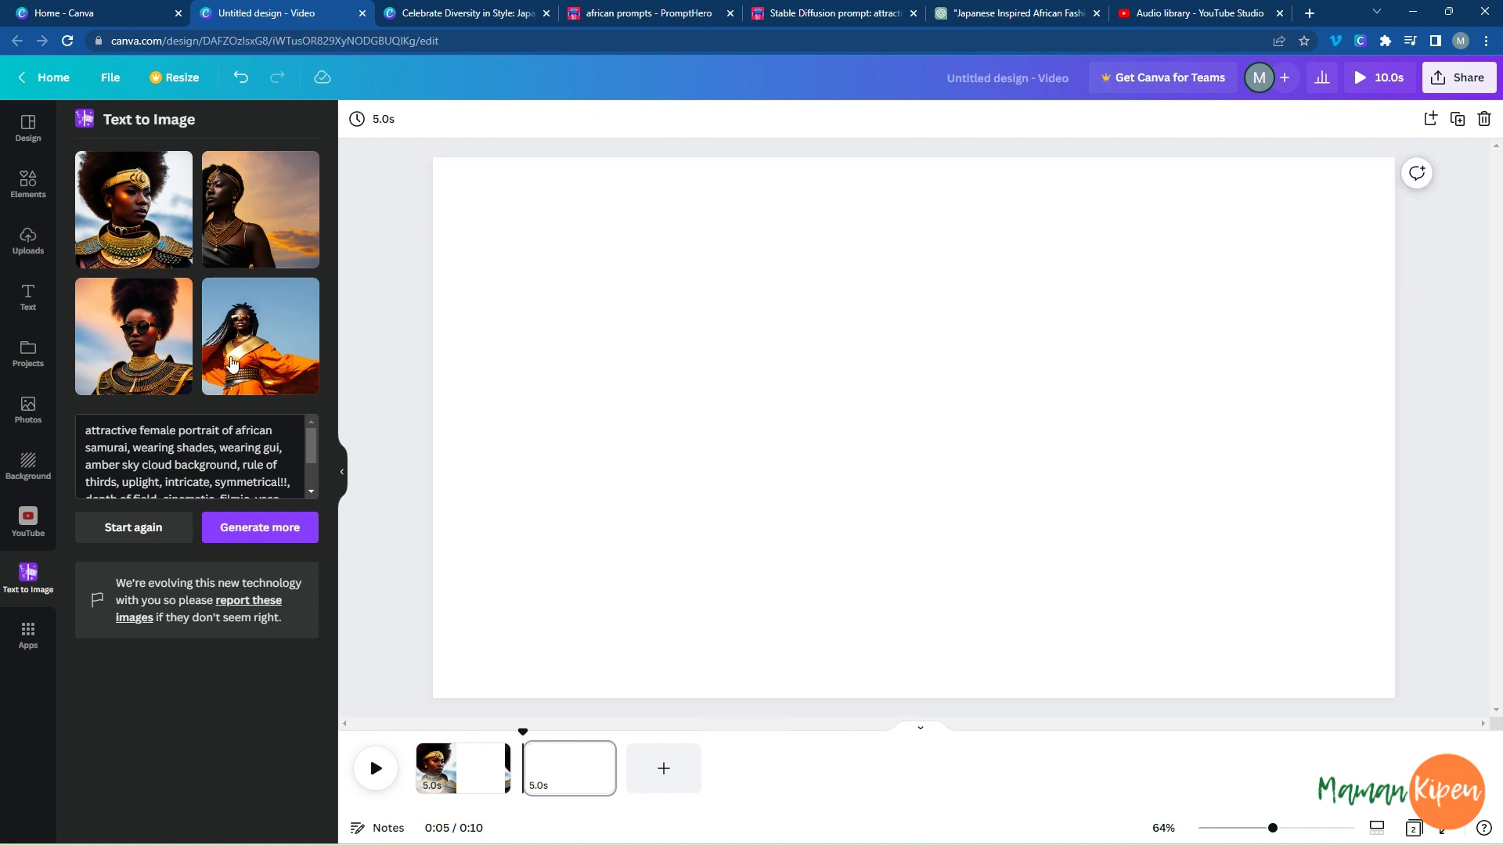
Insert the afro and sunglasses portrait near the second page's upper-left corner and flip it horizontally.
left_click(115, 358)
left_click_drag(943, 440, 614, 328)
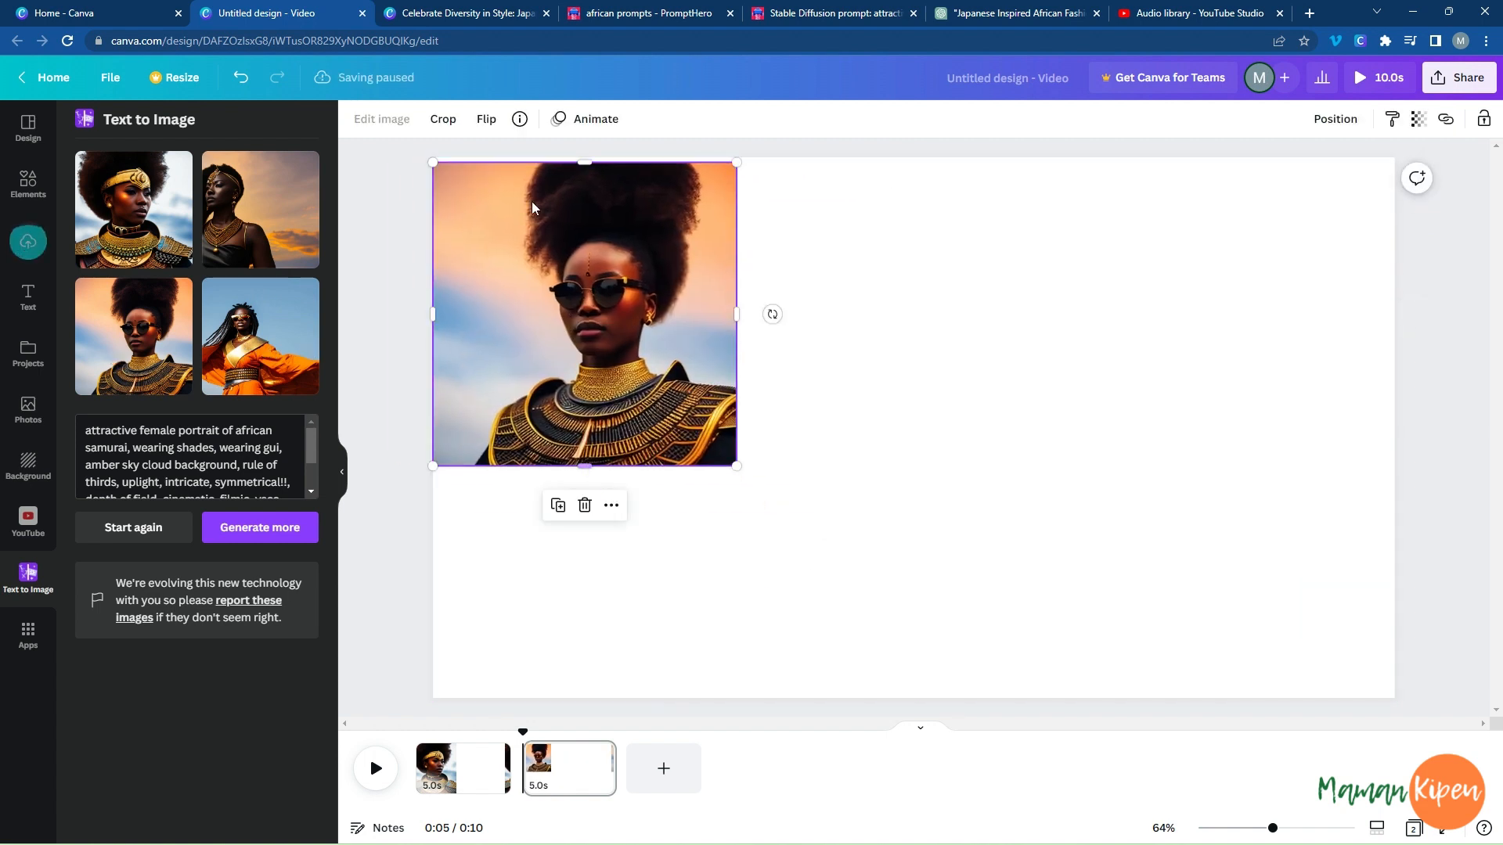
left_click(486, 118)
left_click(533, 160)
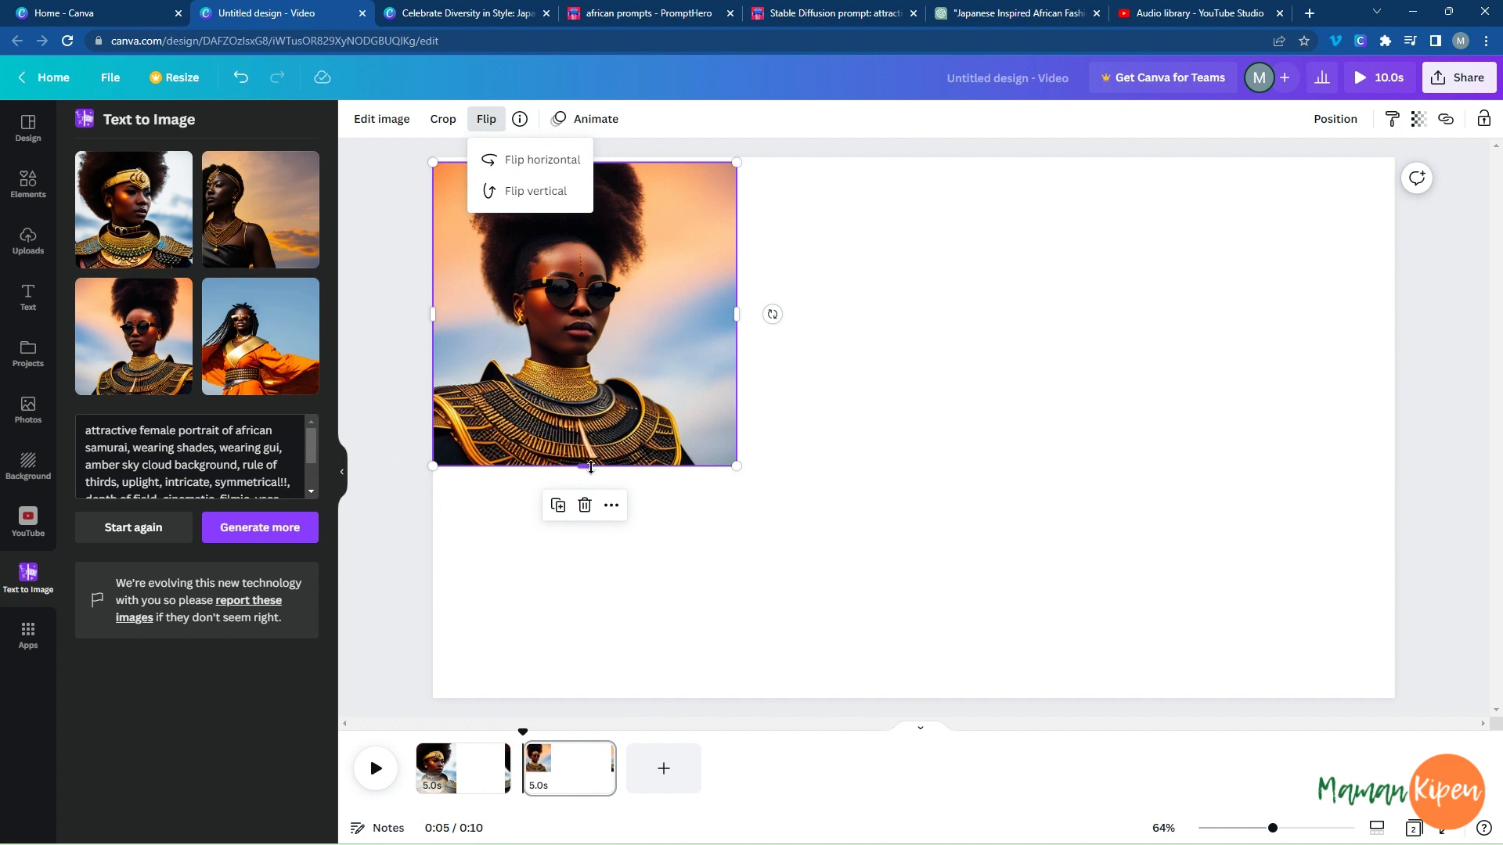
Extend the sunglasses portrait to the full page height along the left edge, a little under half the page width.
left_click_drag(591, 467, 591, 697)
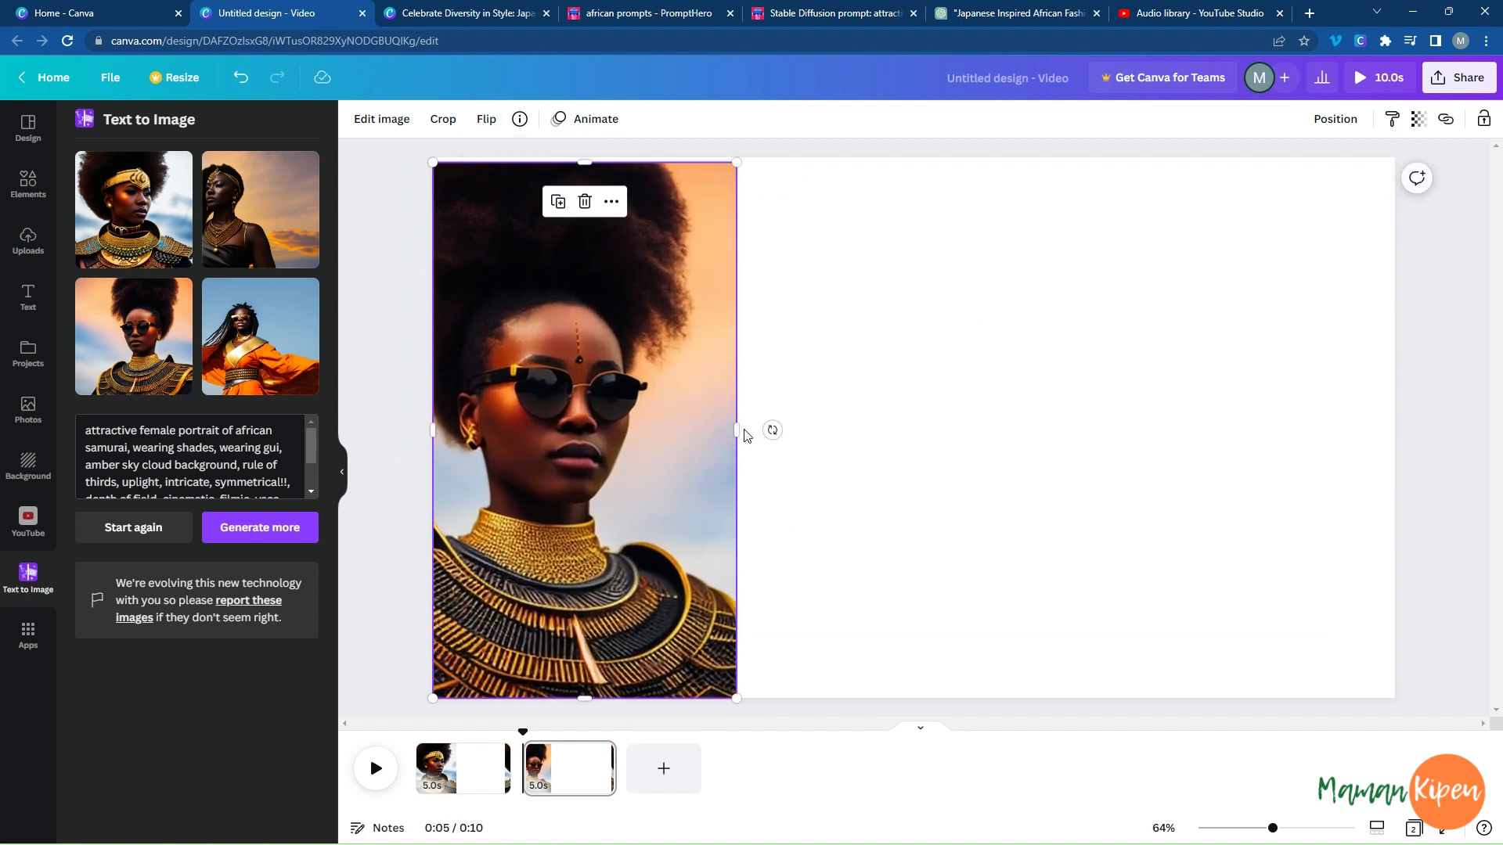
left_click_drag(737, 430, 895, 429)
left_click_drag(687, 437, 727, 436)
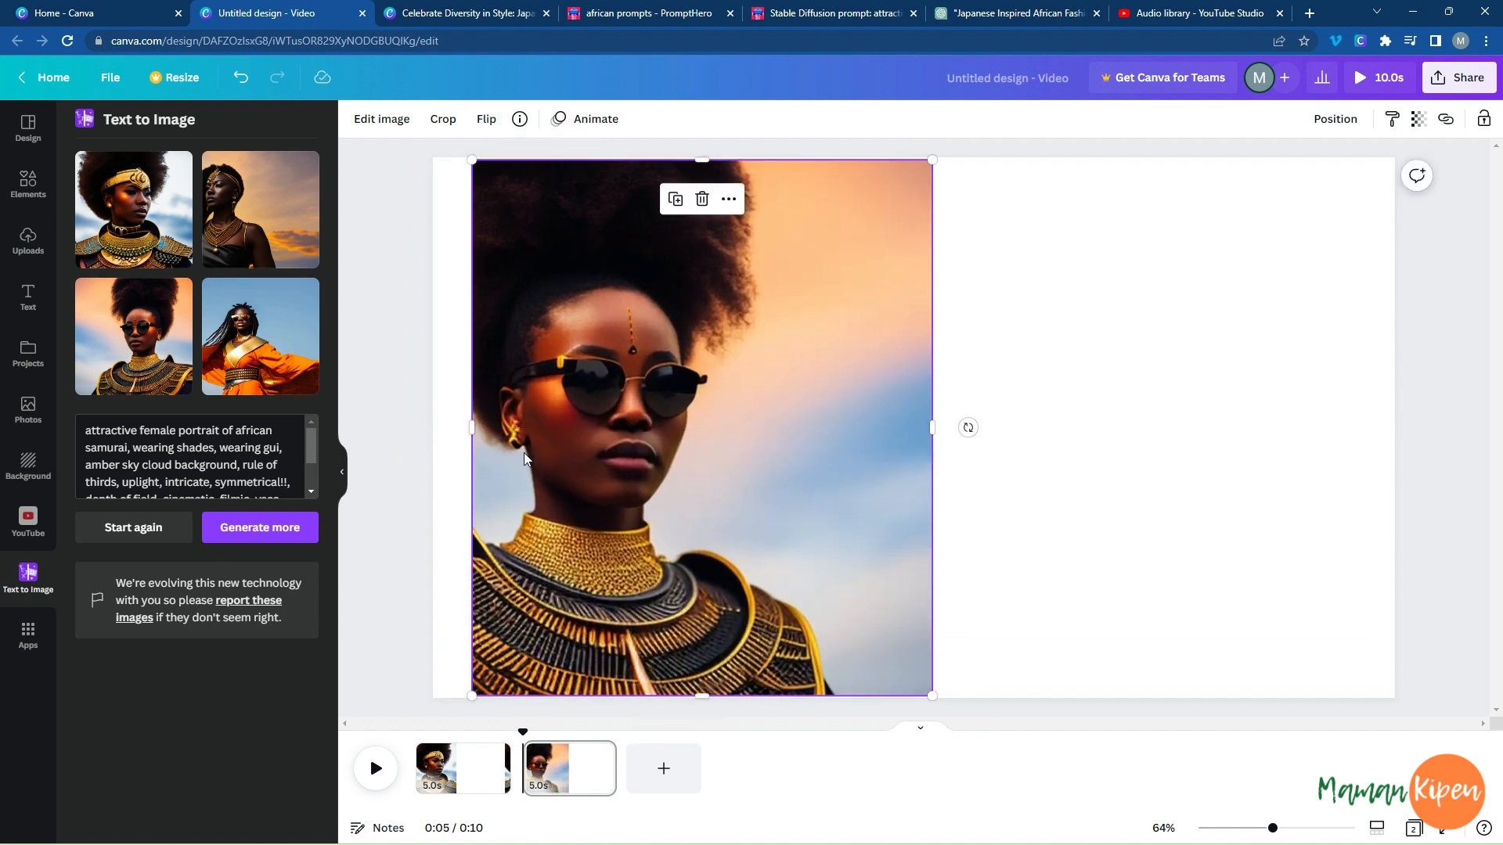
left_click_drag(472, 431, 433, 430)
left_click_drag(589, 443, 588, 442)
left_click_drag(684, 693, 687, 705)
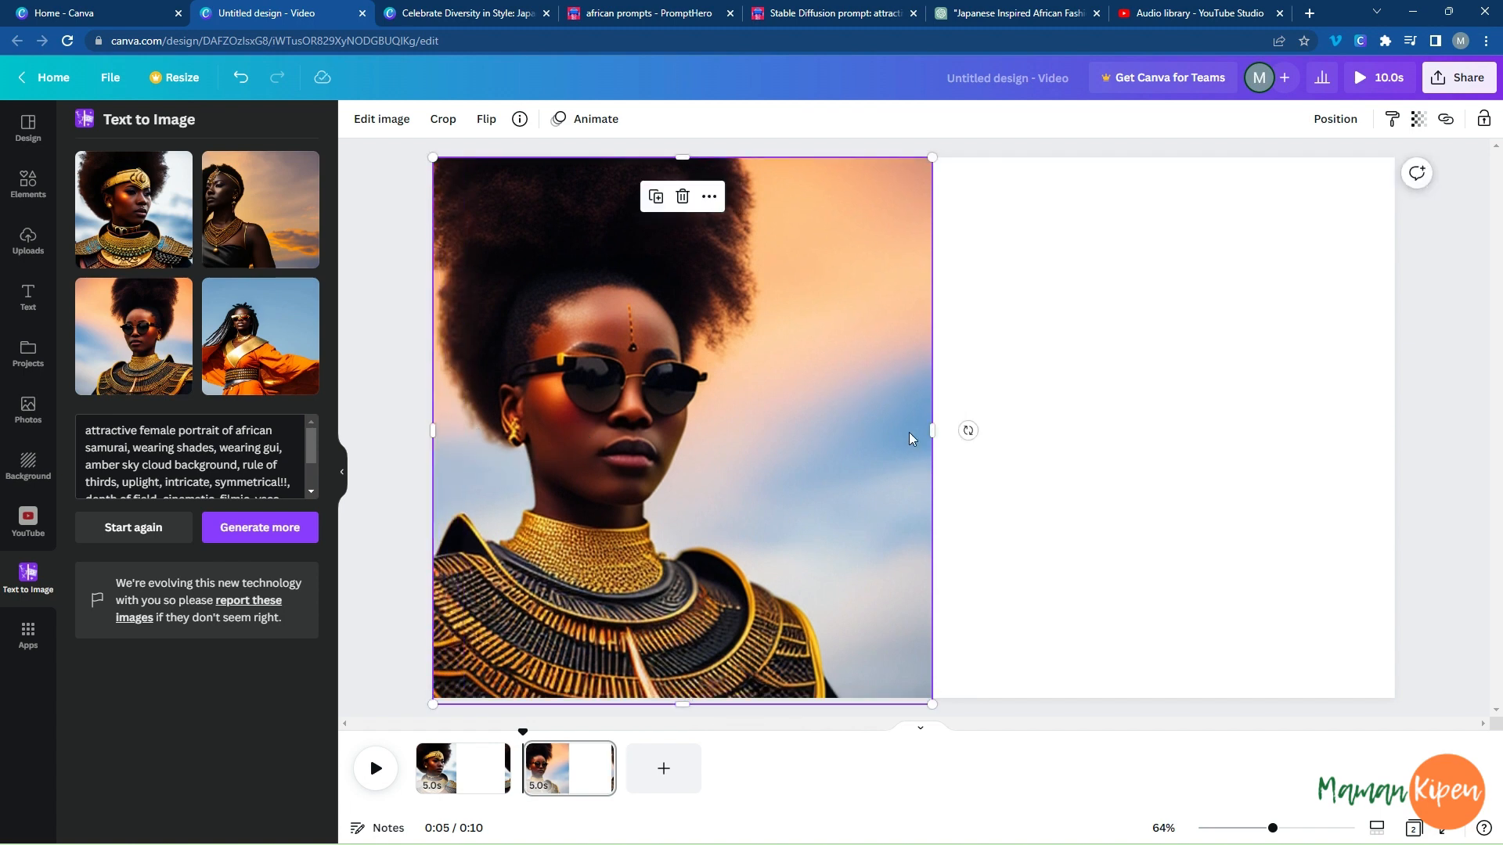
left_click_drag(931, 433, 900, 431)
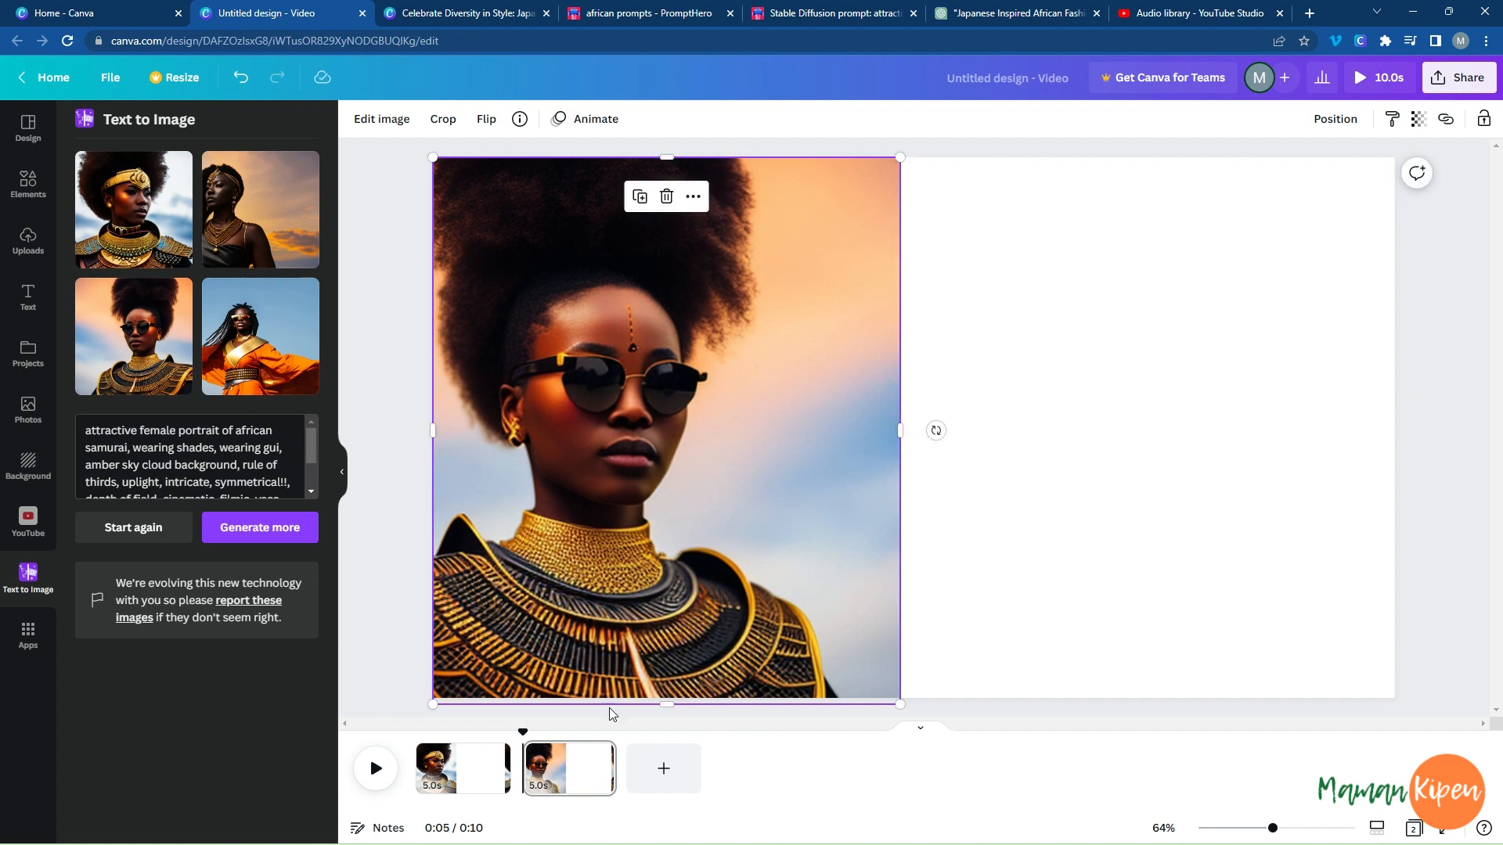
Add a third page to the video.
left_click(663, 768)
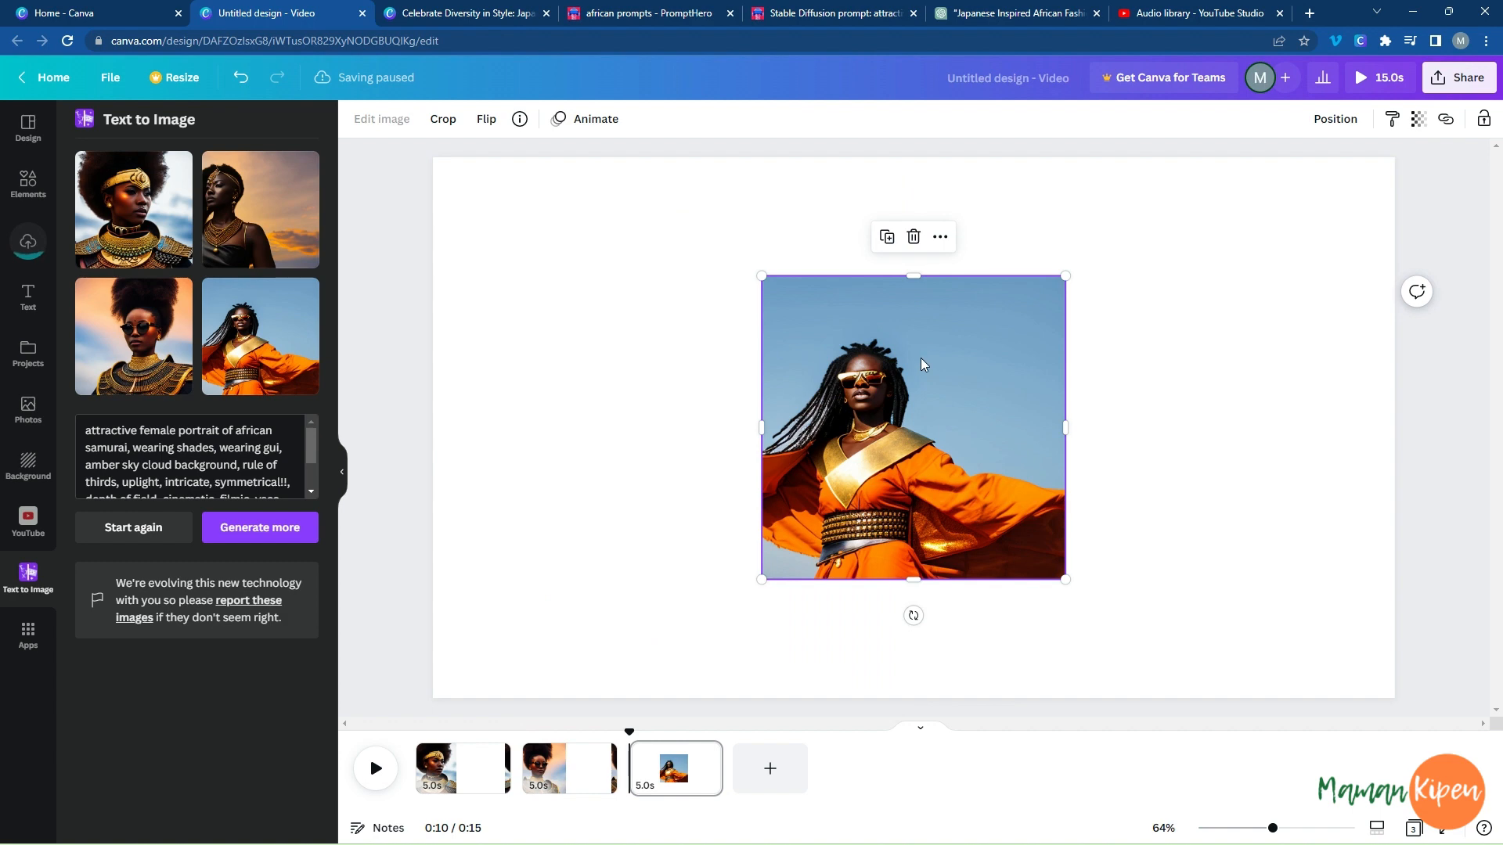
Try the orange-robe portrait on the third page, mirrored and enlarged to nearly full height from the upper-left corner, and delete it.
left_click_drag(920, 363, 673, 306)
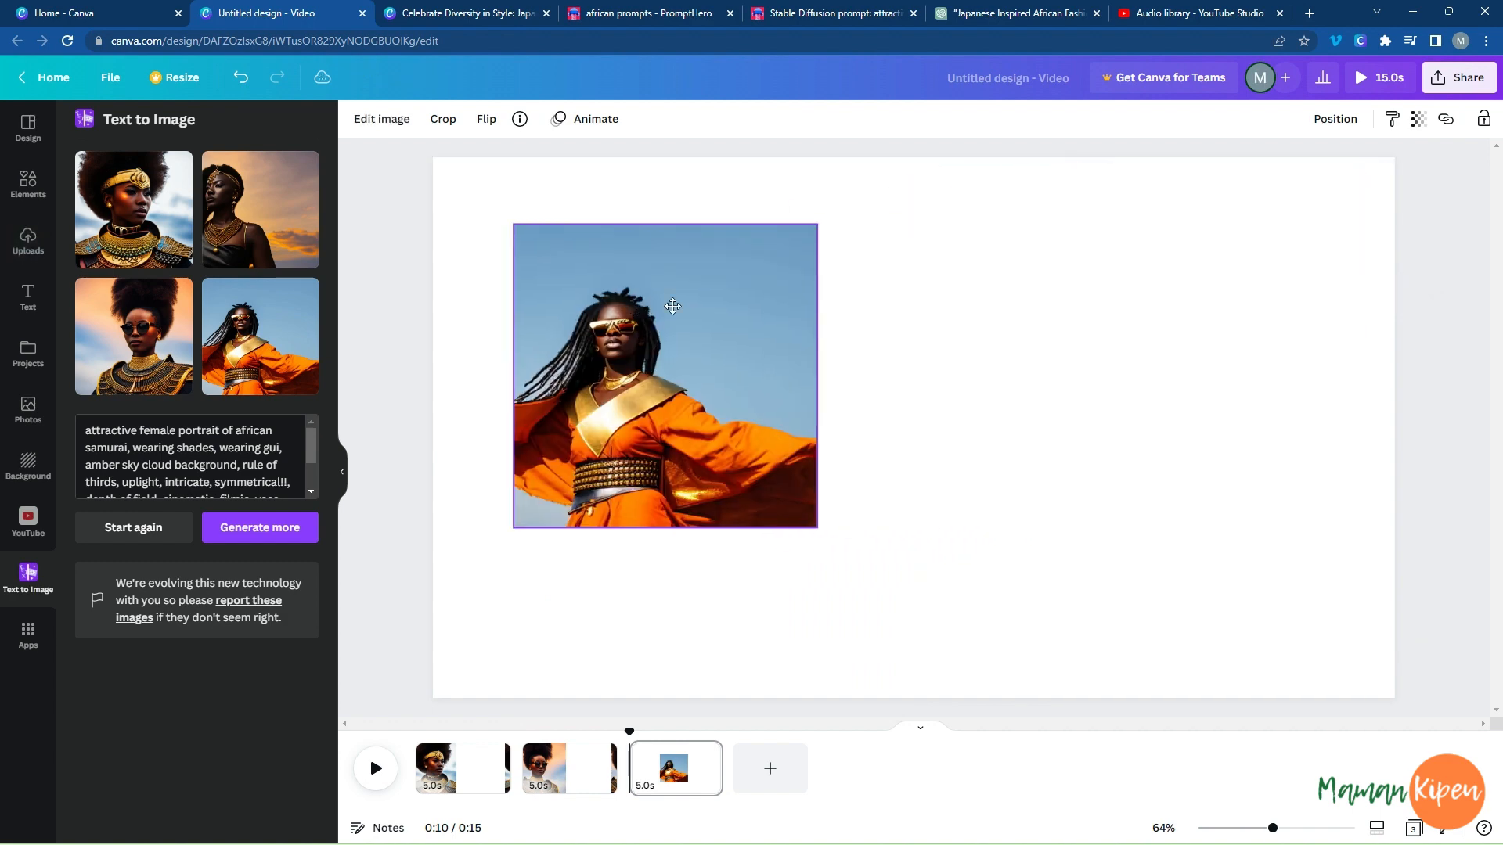
left_click(486, 118)
left_click(541, 160)
left_click_drag(657, 408, 578, 342)
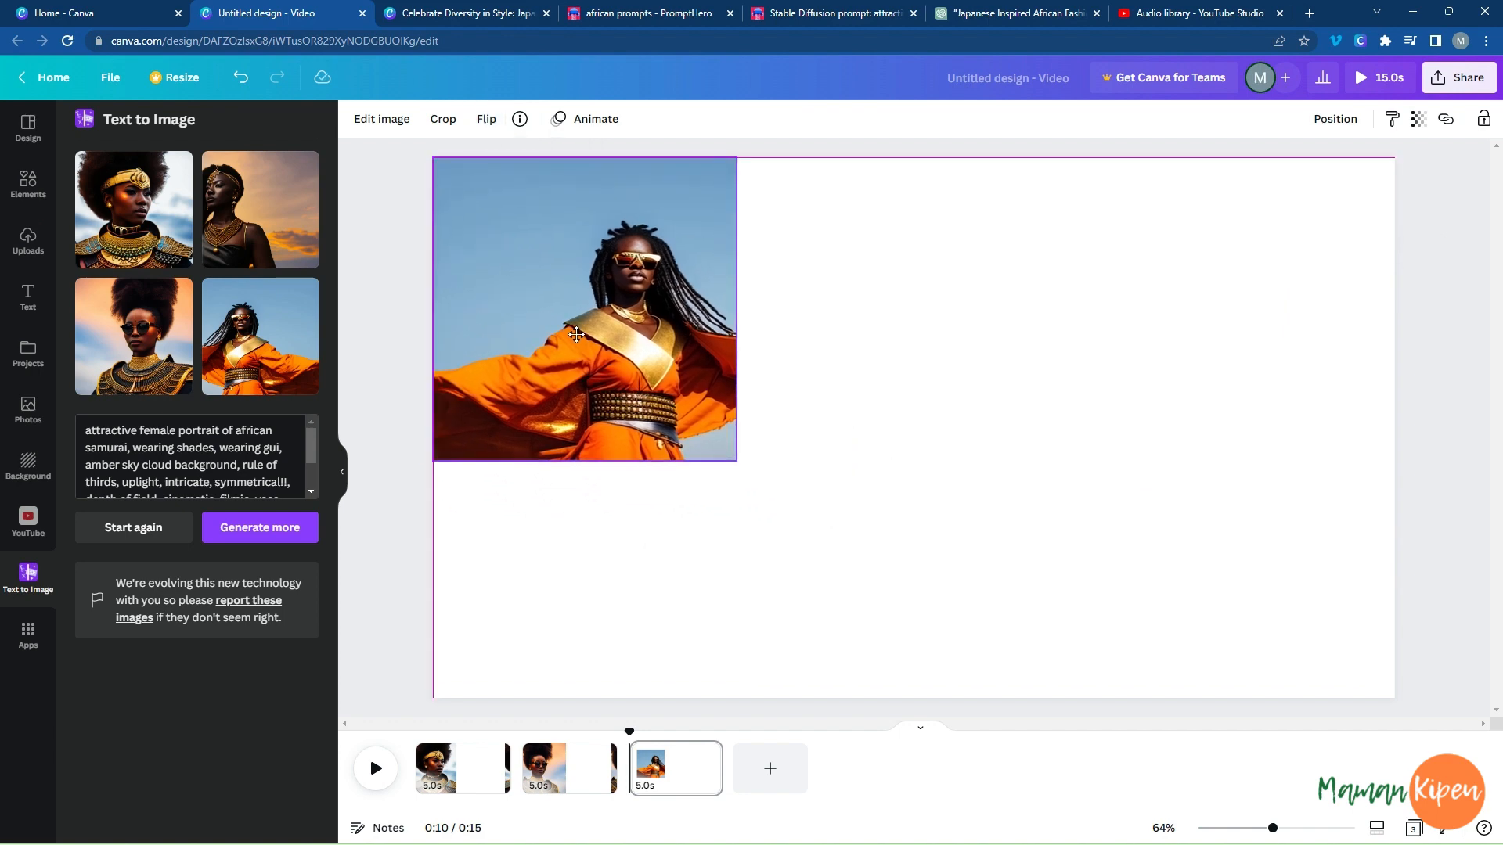
left_click_drag(586, 464, 586, 686)
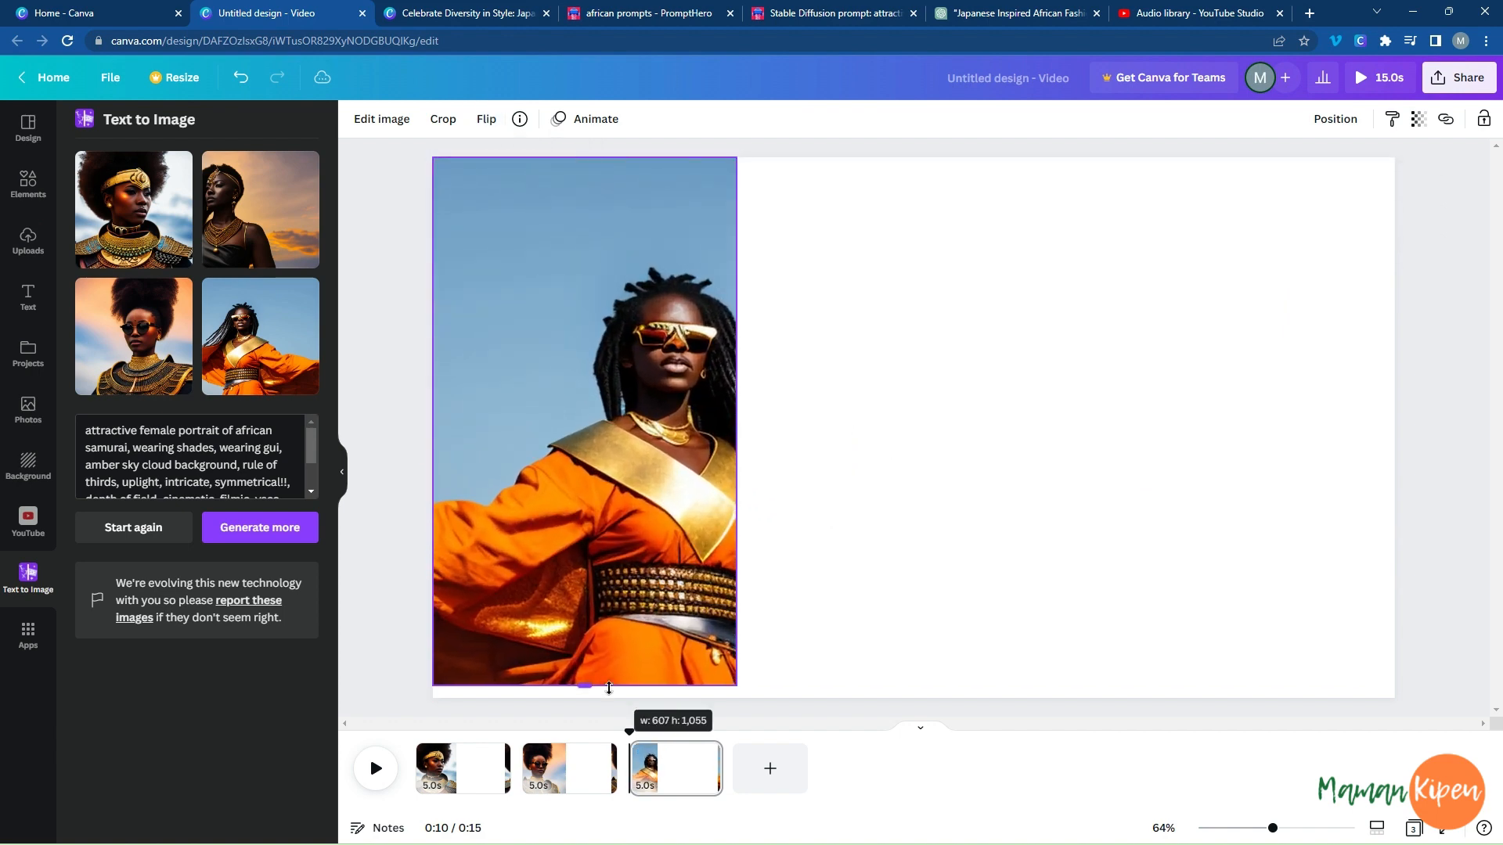
left_click_drag(737, 422, 837, 423)
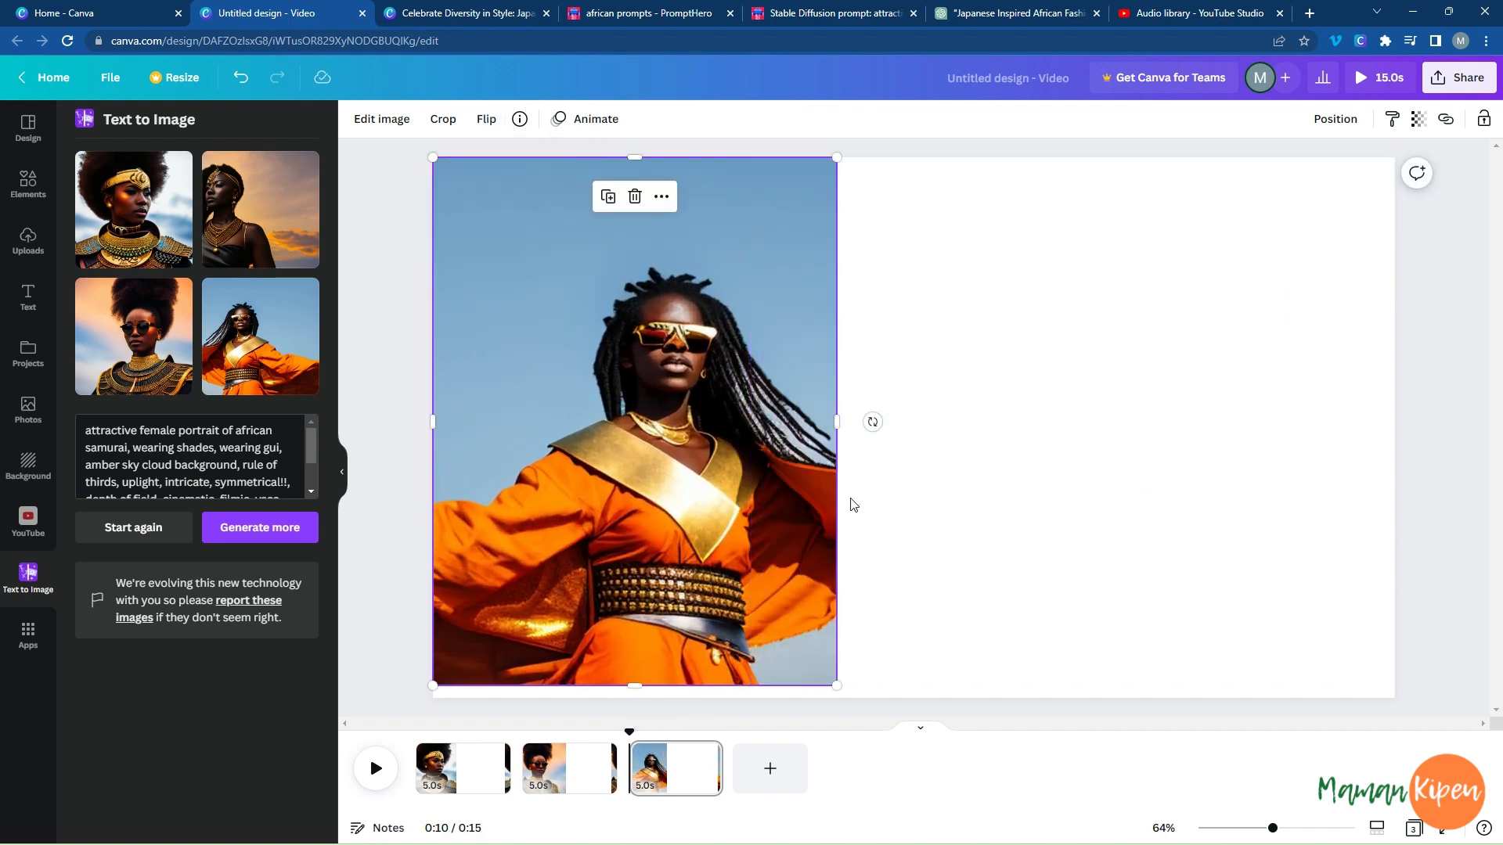
key("Delete")
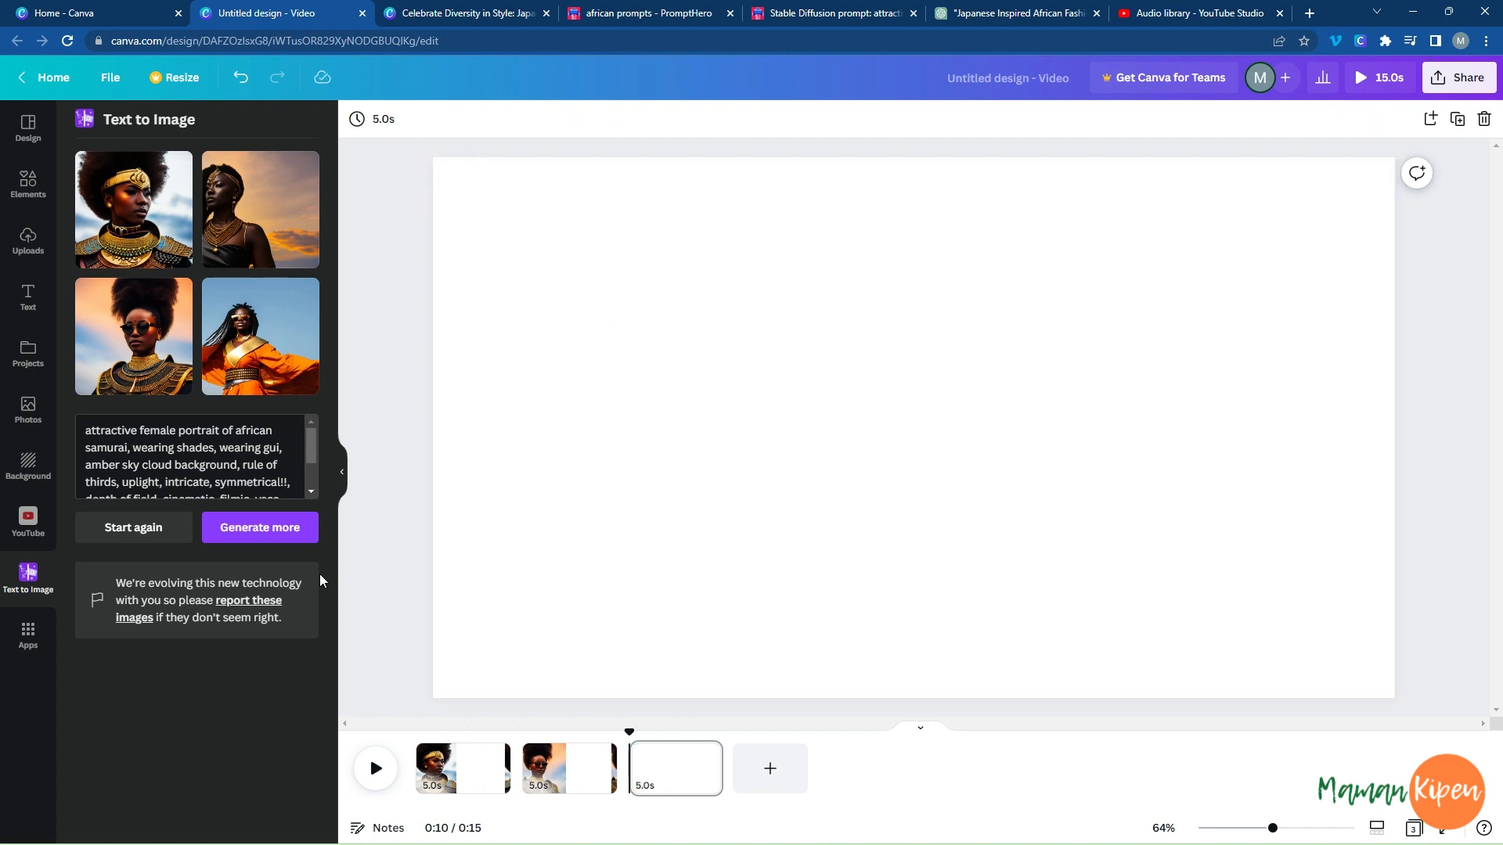
Generate more images from the same prompt and place the braided portrait in red and gold along the third page's right edge, enlarged to nearly full height.
left_click(260, 529)
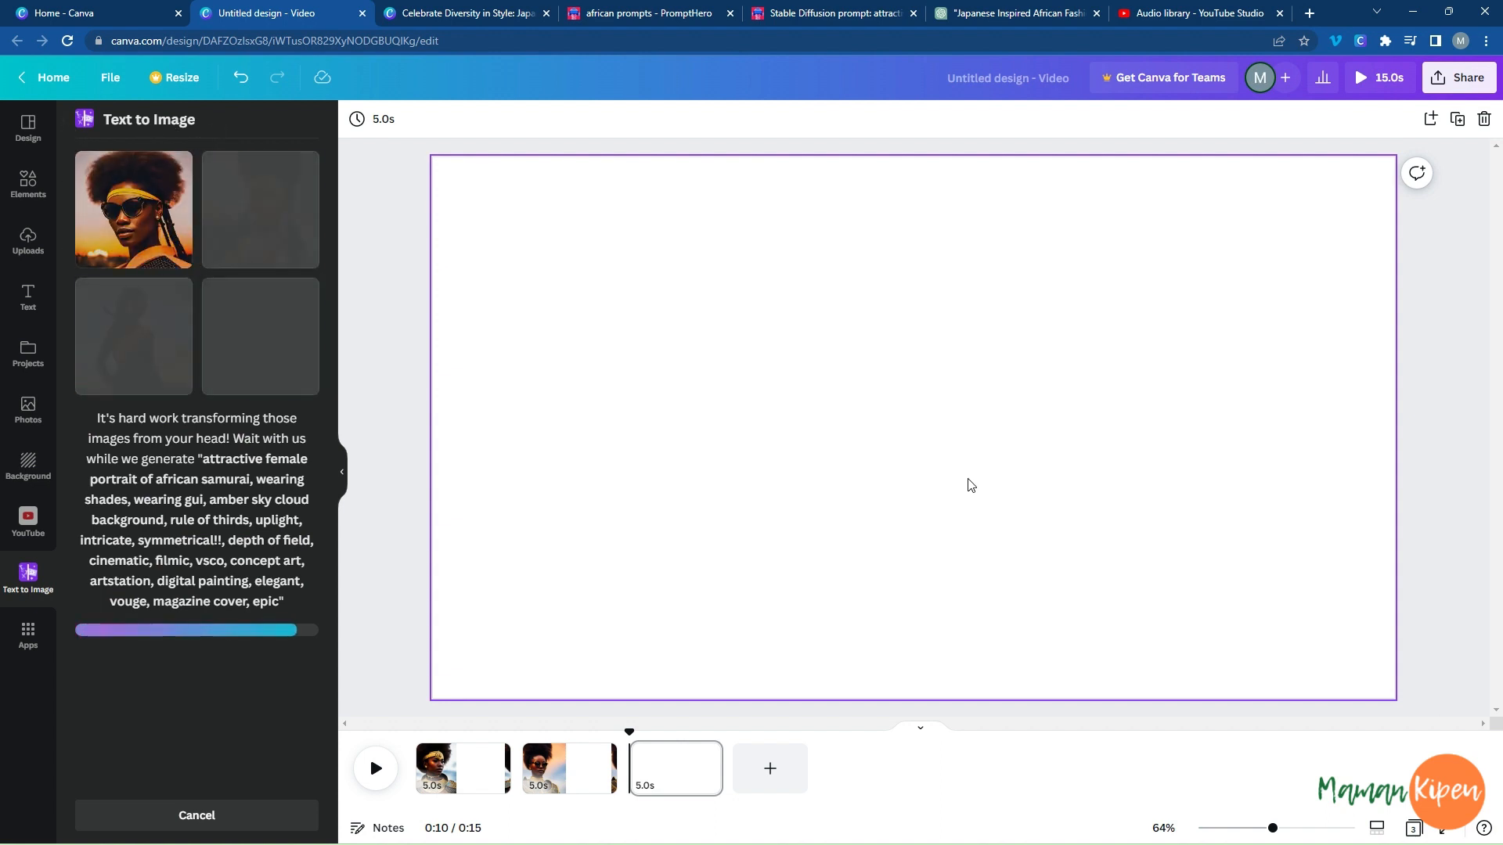
left_click_drag(877, 500, 1196, 398)
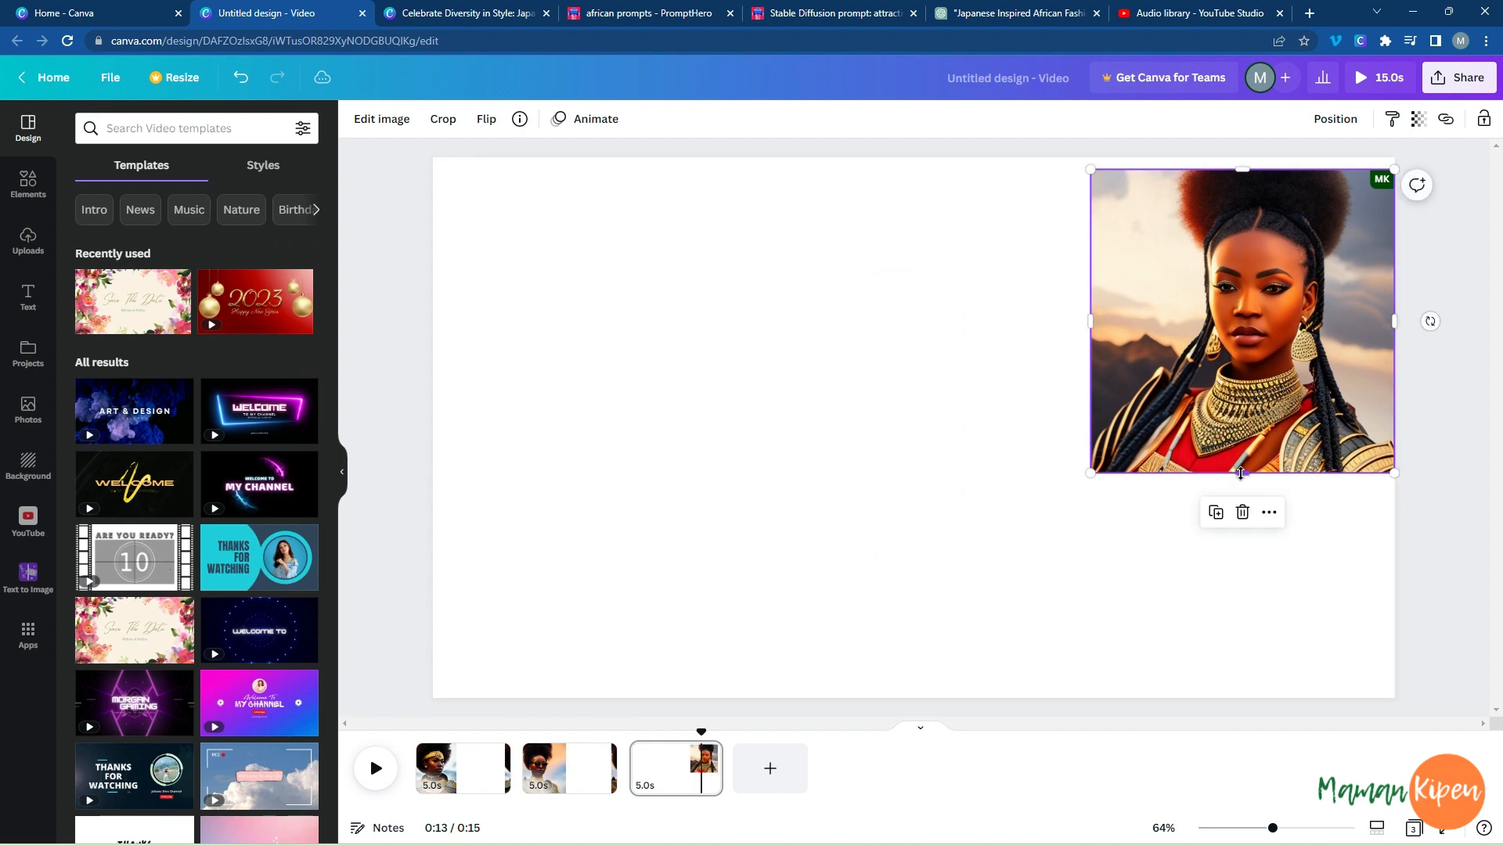
left_click_drag(1242, 472, 1243, 699)
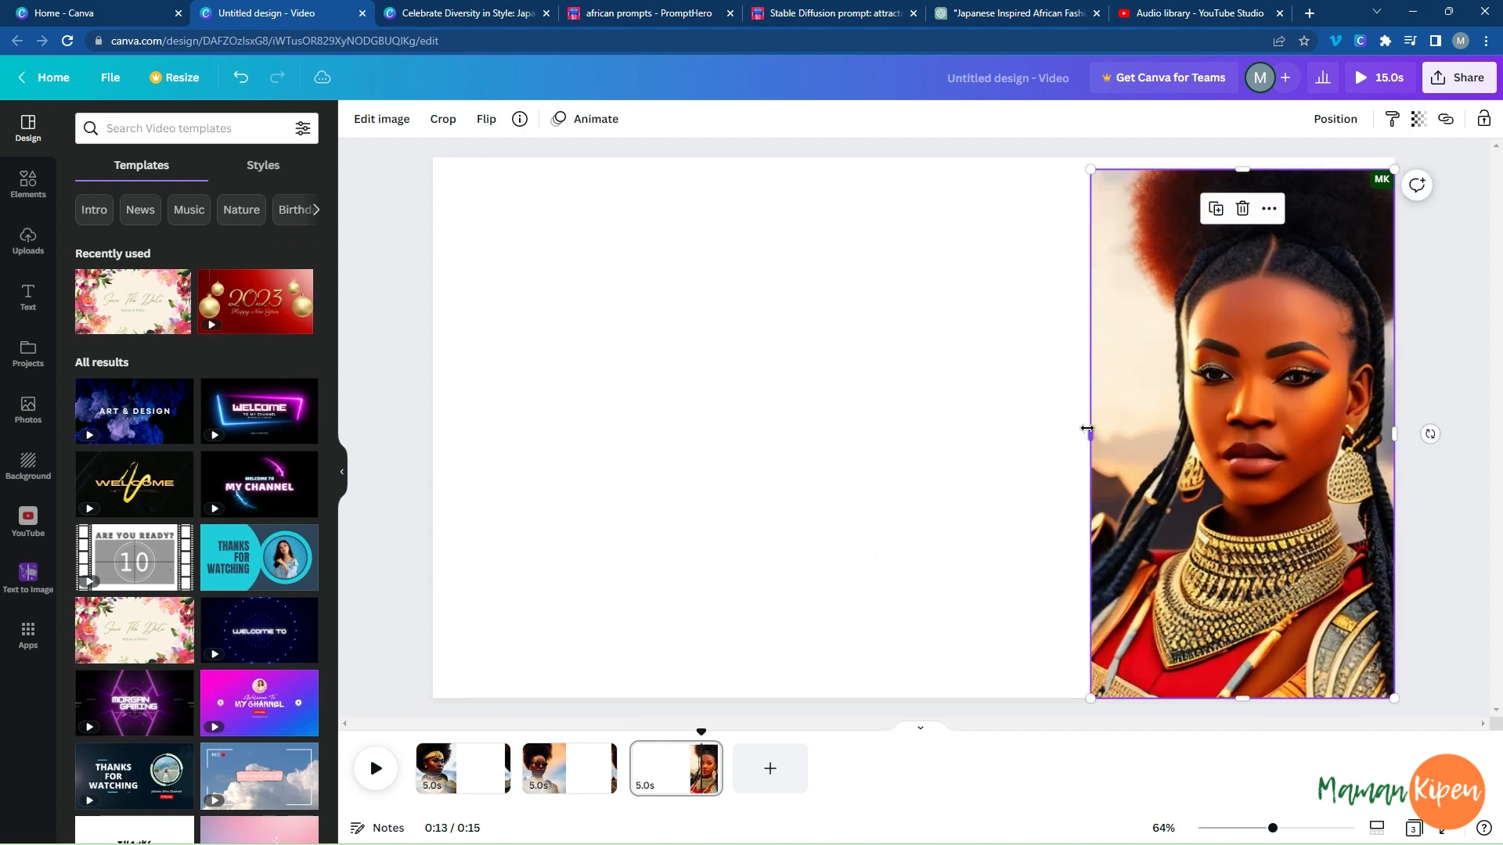
left_click_drag(1087, 429, 995, 428)
Move the braided portrait to the page's left edge, flip it horizontally, and extend it to fill the page height.
left_click_drag(1283, 454, 717, 443)
left_click(486, 119)
left_click(509, 161)
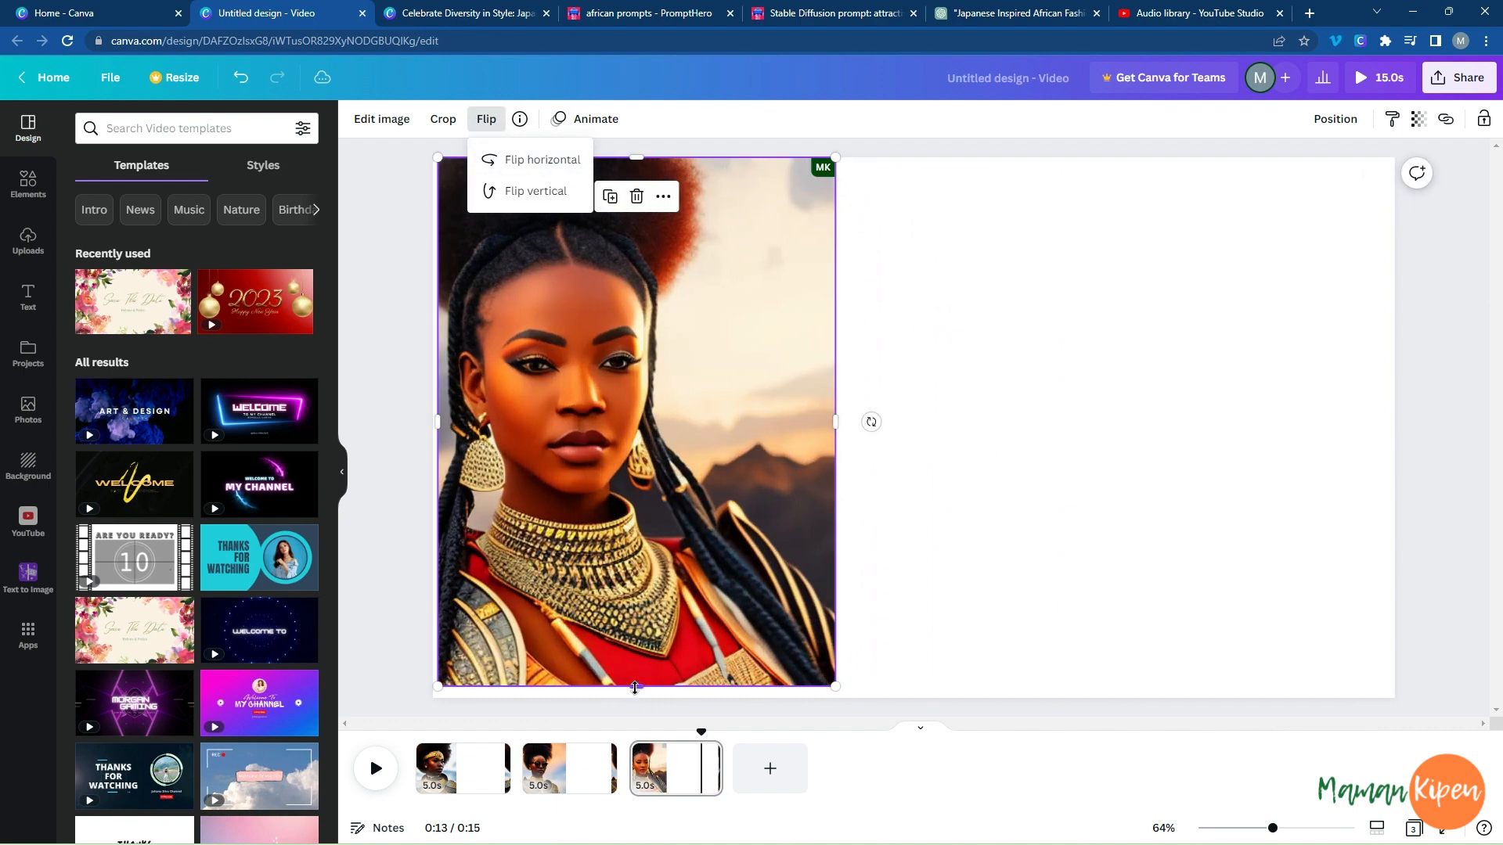
left_click_drag(635, 688, 635, 701)
left_click_drag(596, 498, 590, 497)
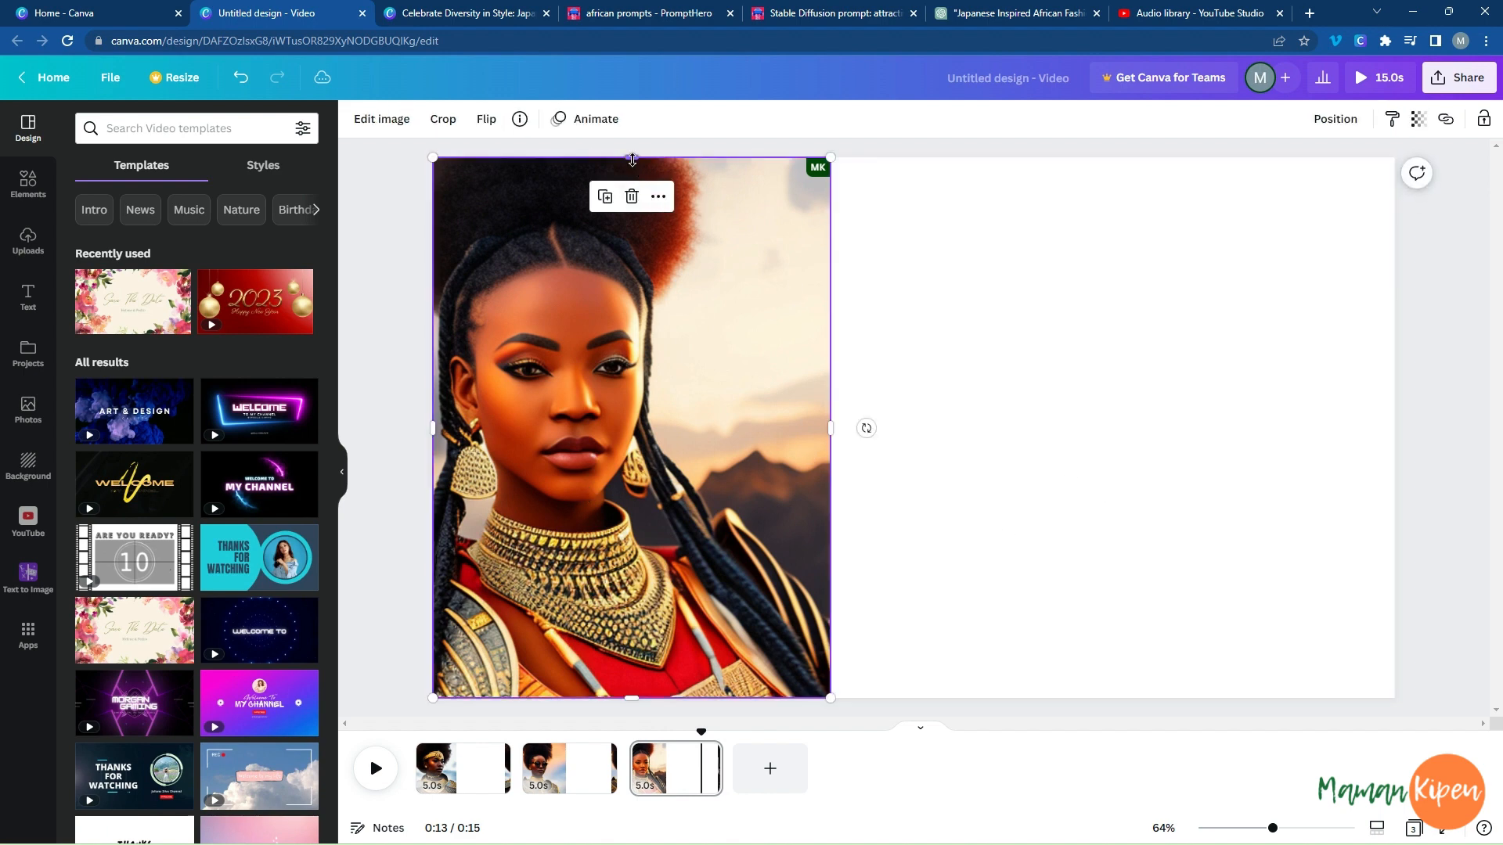
left_click_drag(632, 159, 632, 151)
left_click(1016, 466)
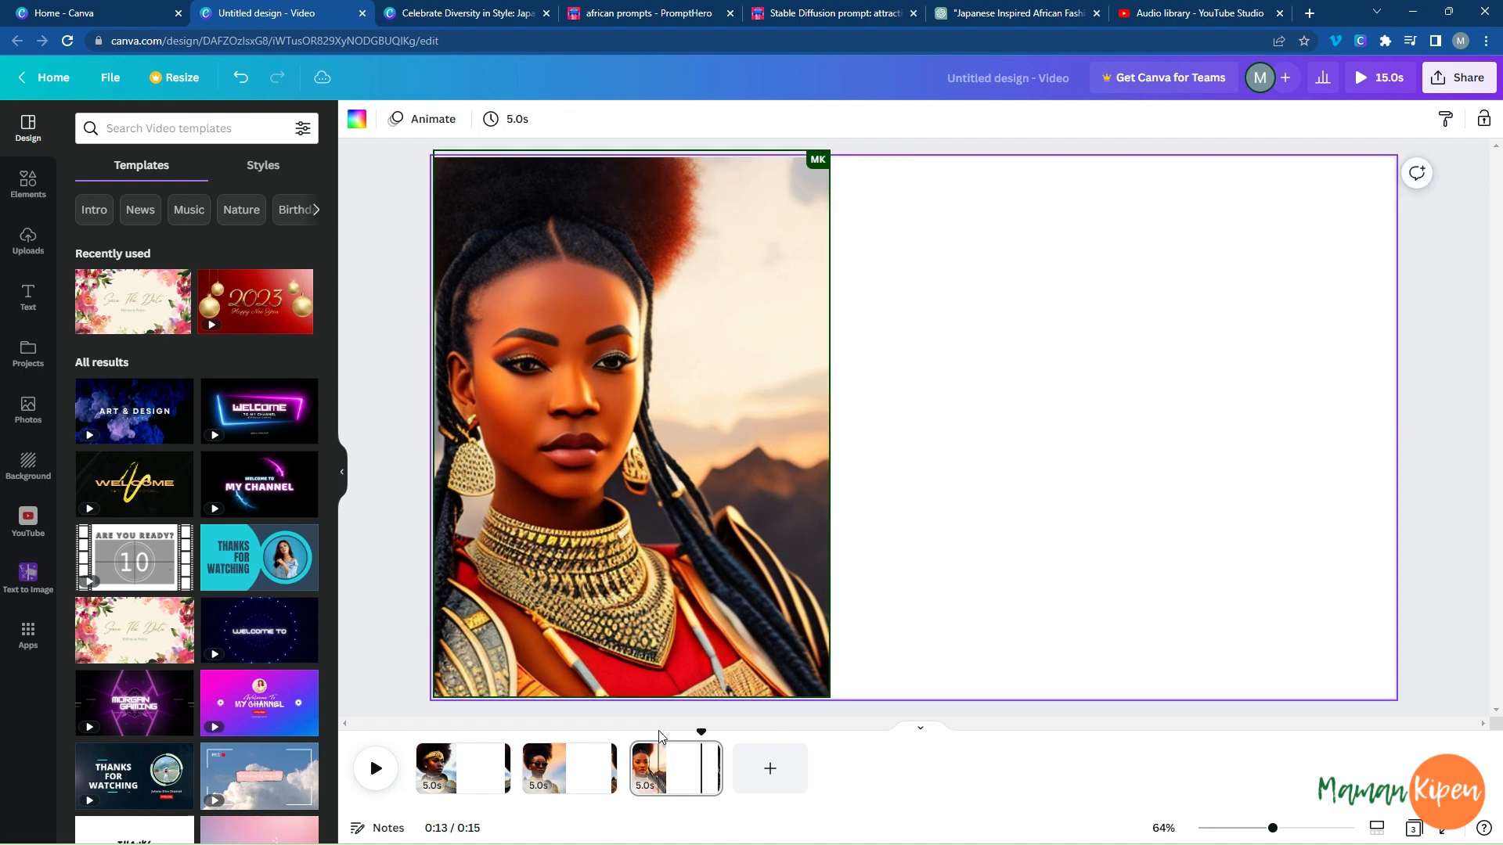
Add a fourth page and place the uploaded portrait of the sword-bearing woman in its upper-left corner.
left_click(770, 768)
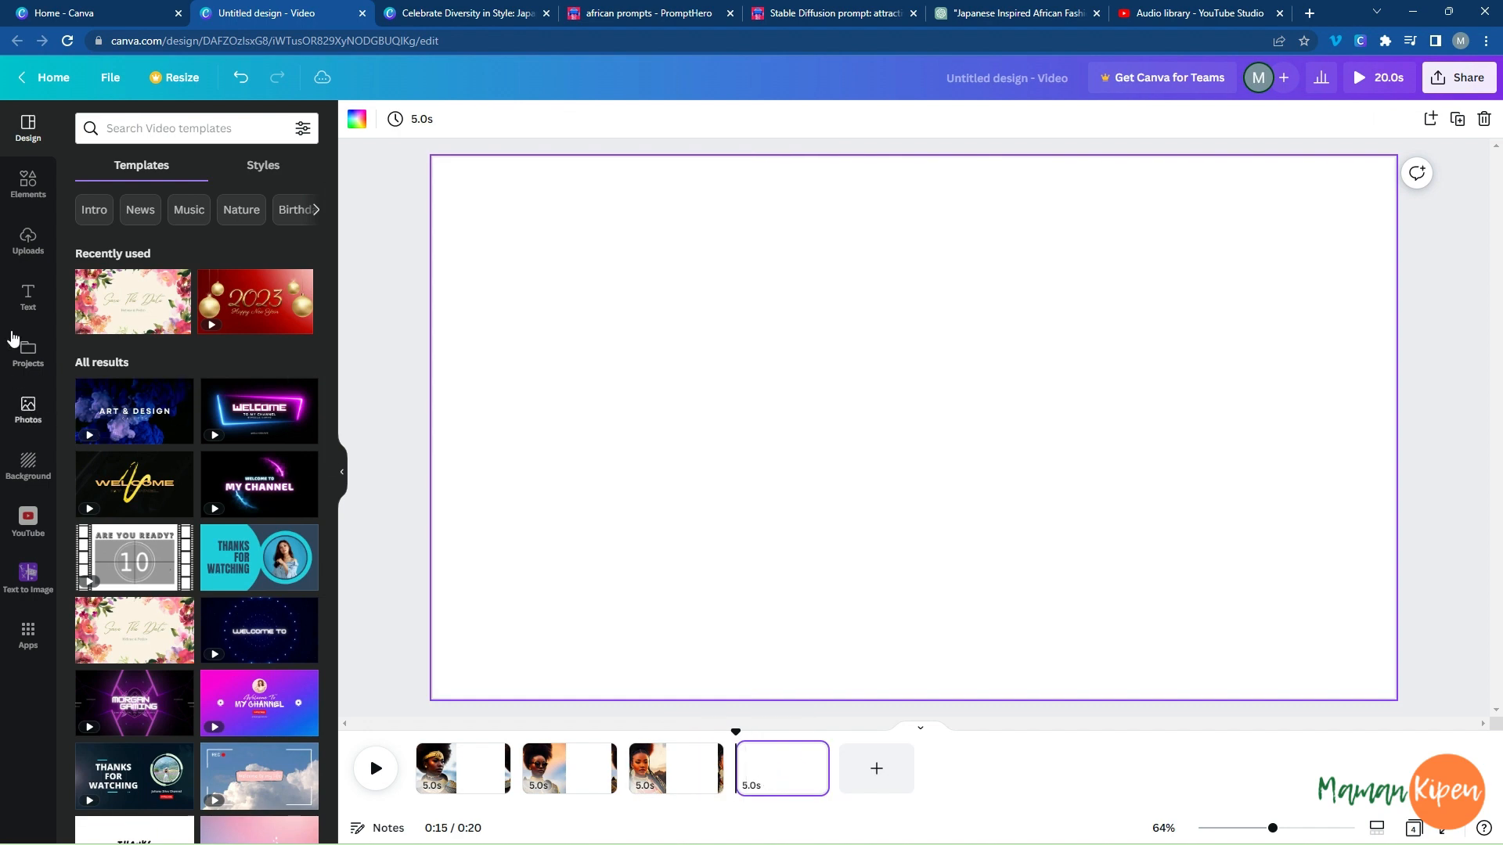
left_click(27, 241)
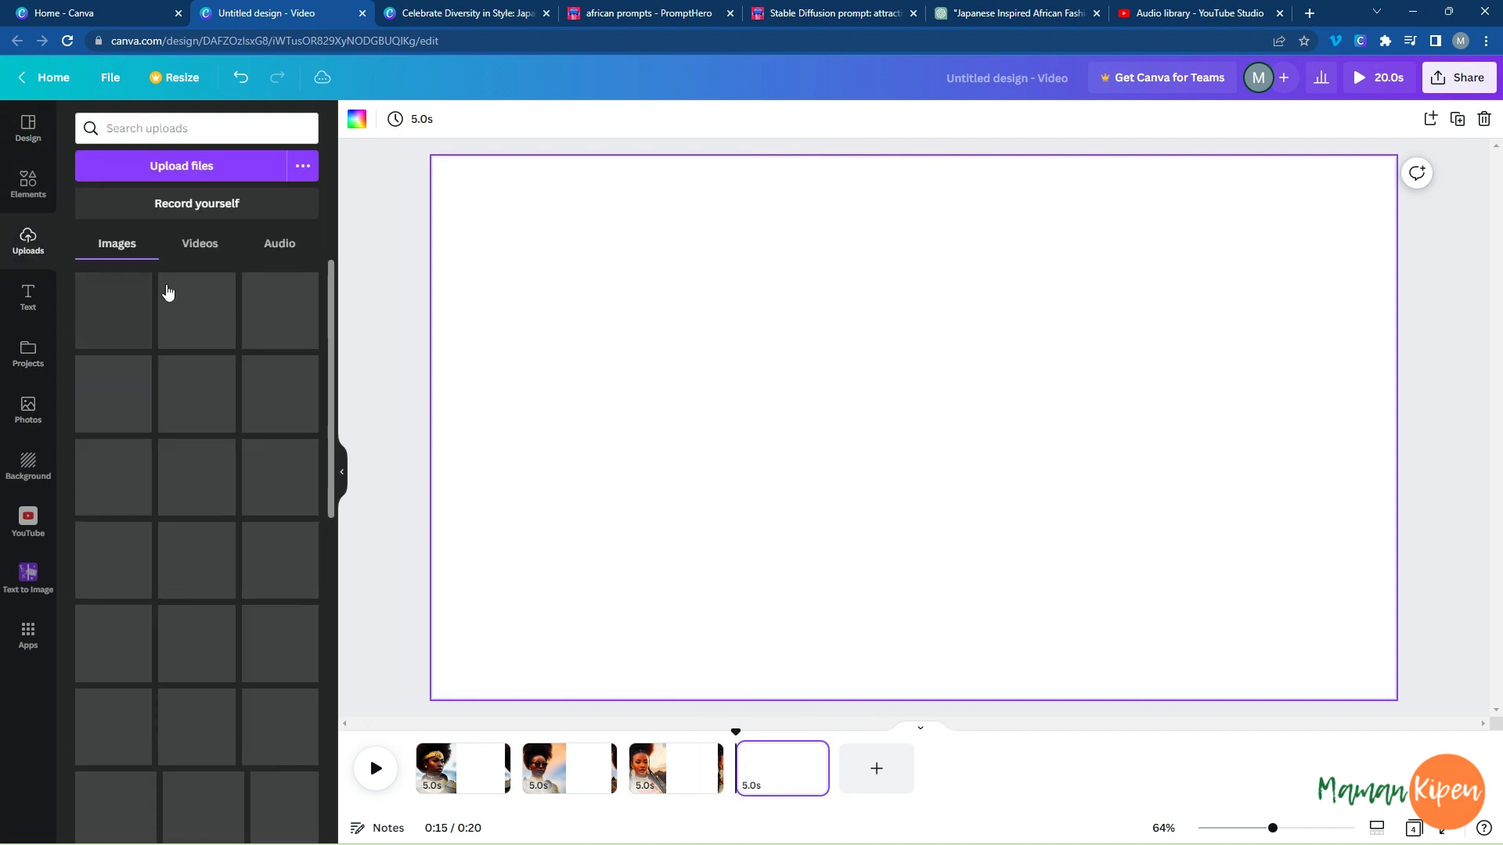
left_click(199, 407)
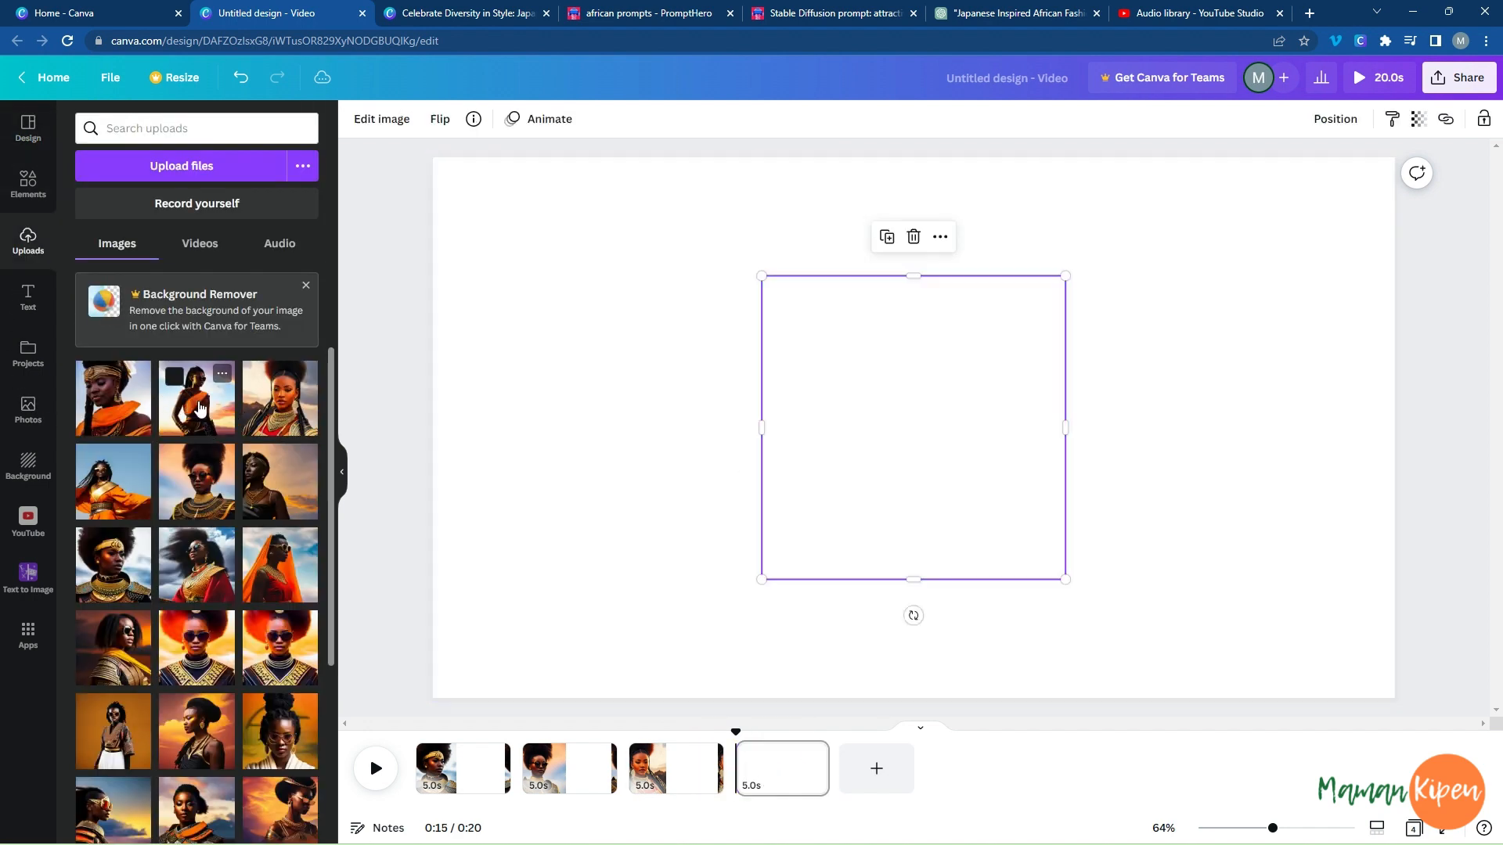
left_click_drag(954, 382, 625, 264)
Extend the sword-bearing portrait down to the full page height and widen it to about two-fifths of the page width.
left_click_drag(587, 463, 636, 698)
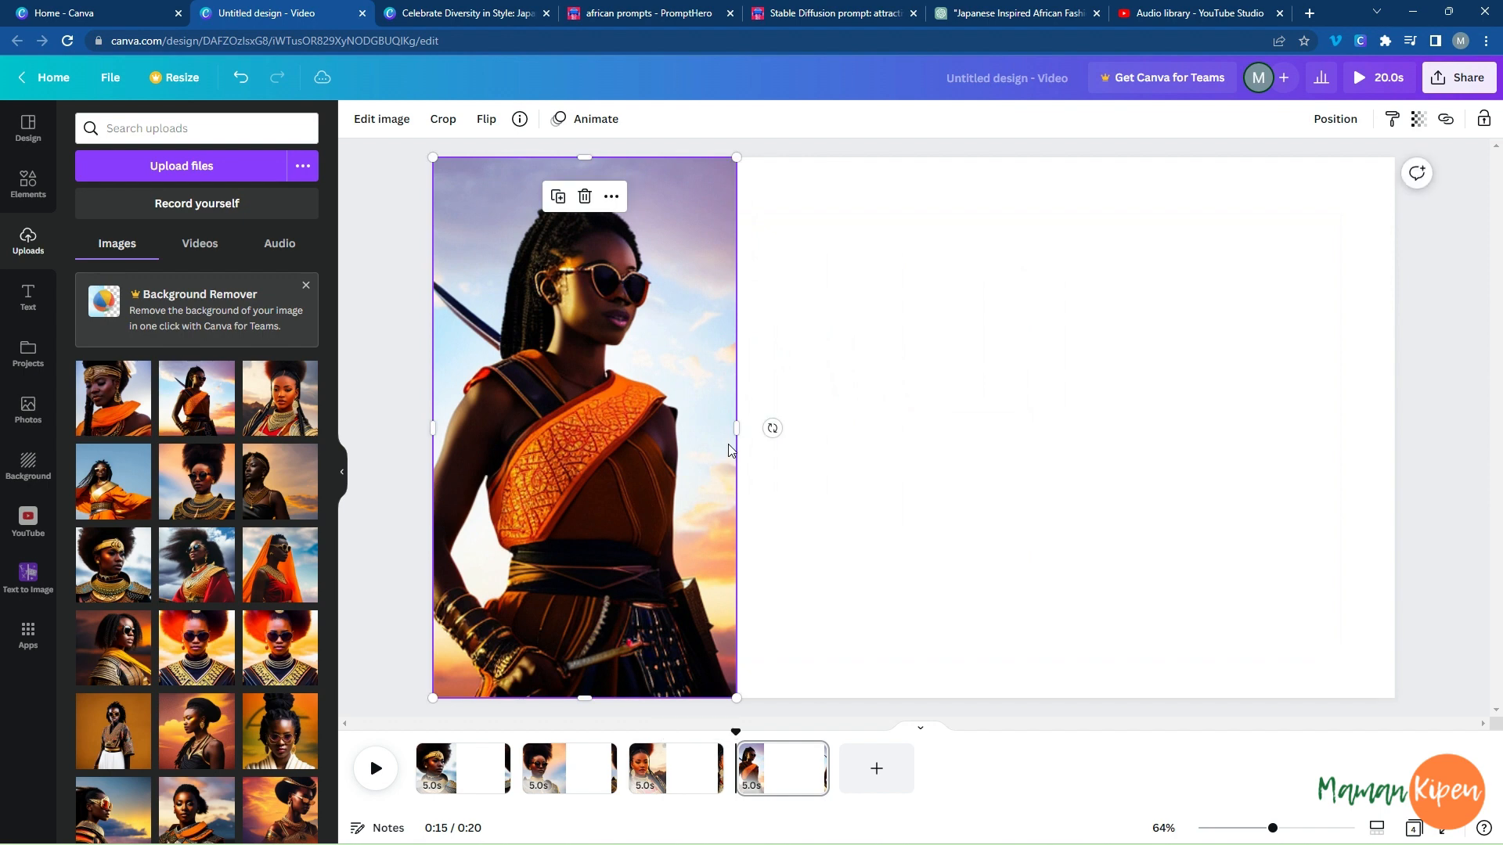
left_click_drag(737, 428, 840, 428)
left_click(1001, 408)
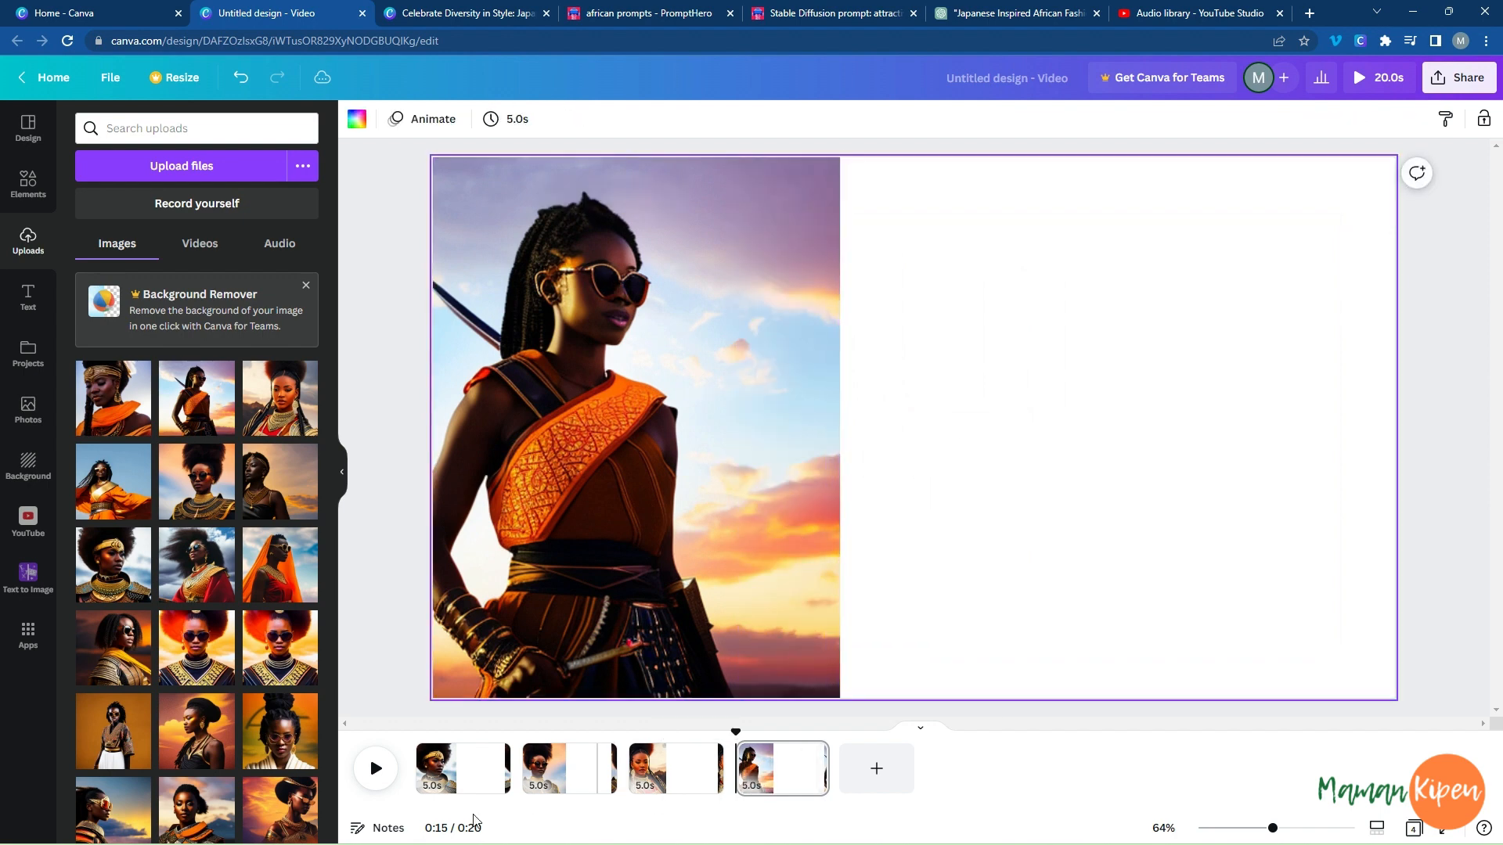
left_click(550, 770)
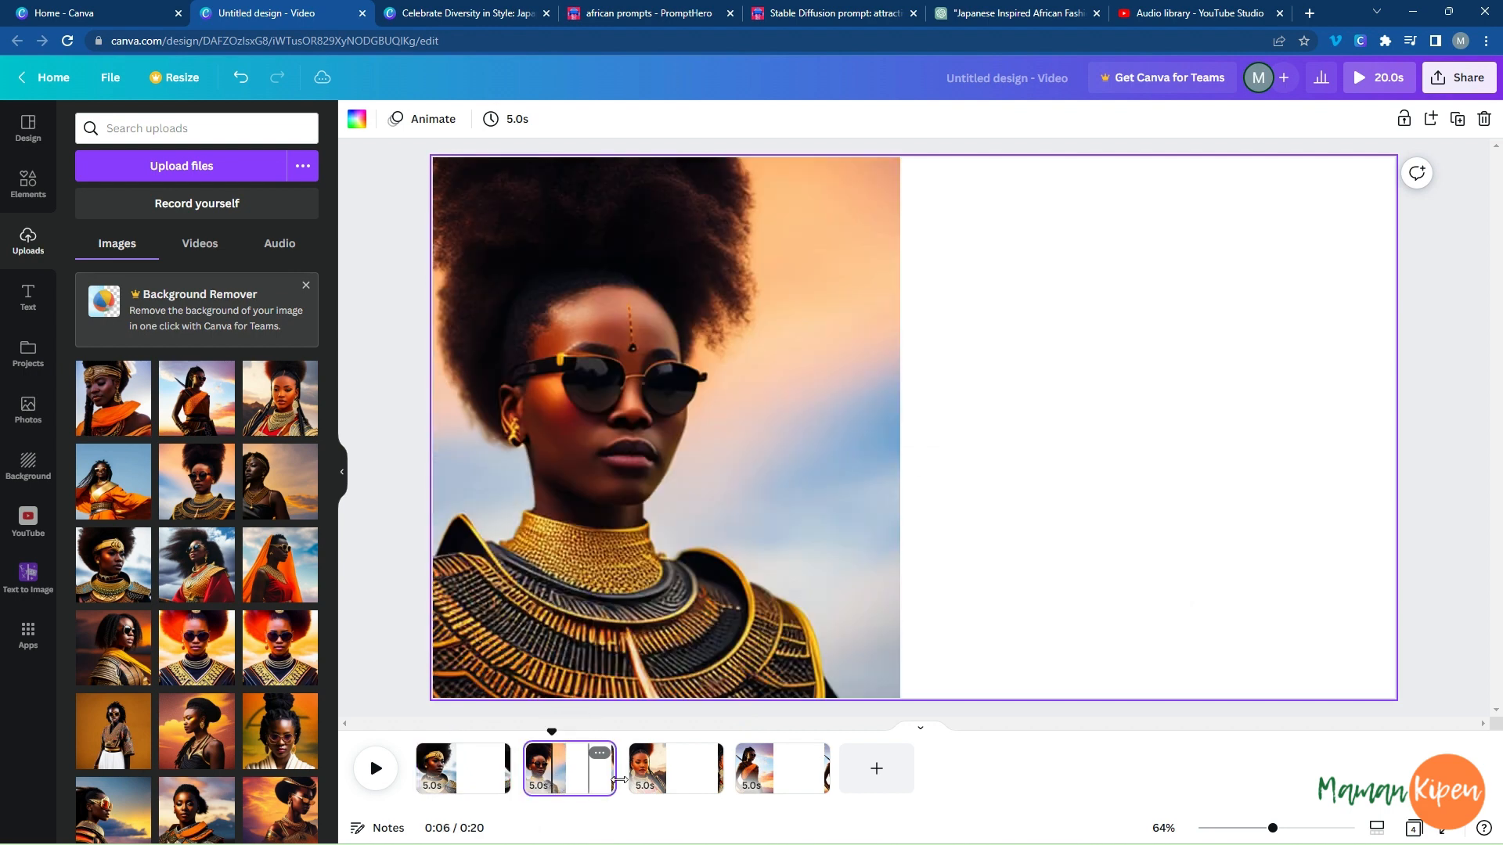
left_click(673, 767)
left_click(783, 771)
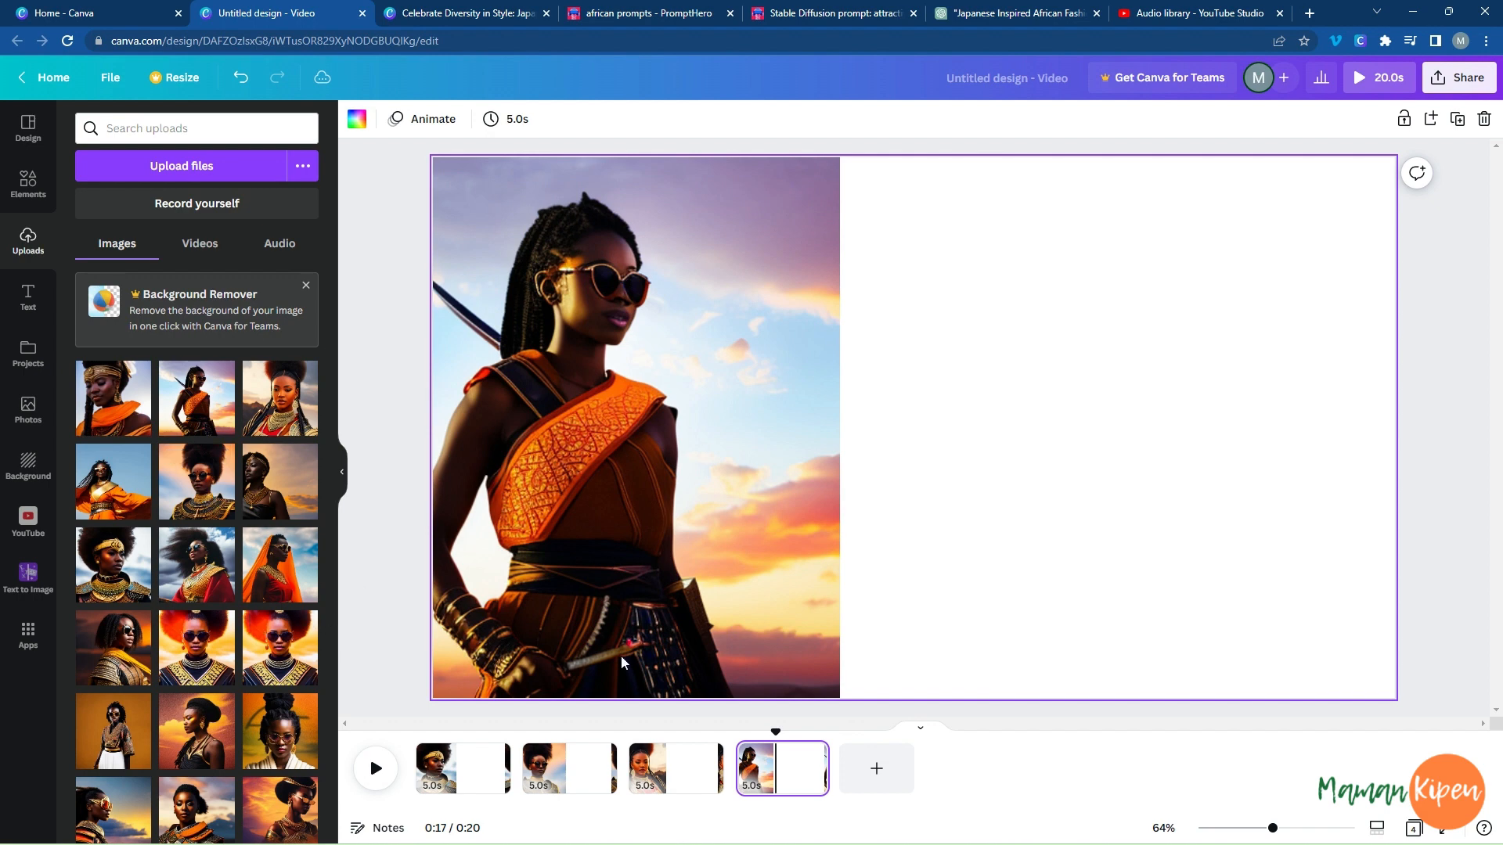
Add a fifth page and place the uploaded portrait with gold headband and orange scarf in its upper-left corner, flipped horizontally.
left_click(852, 763)
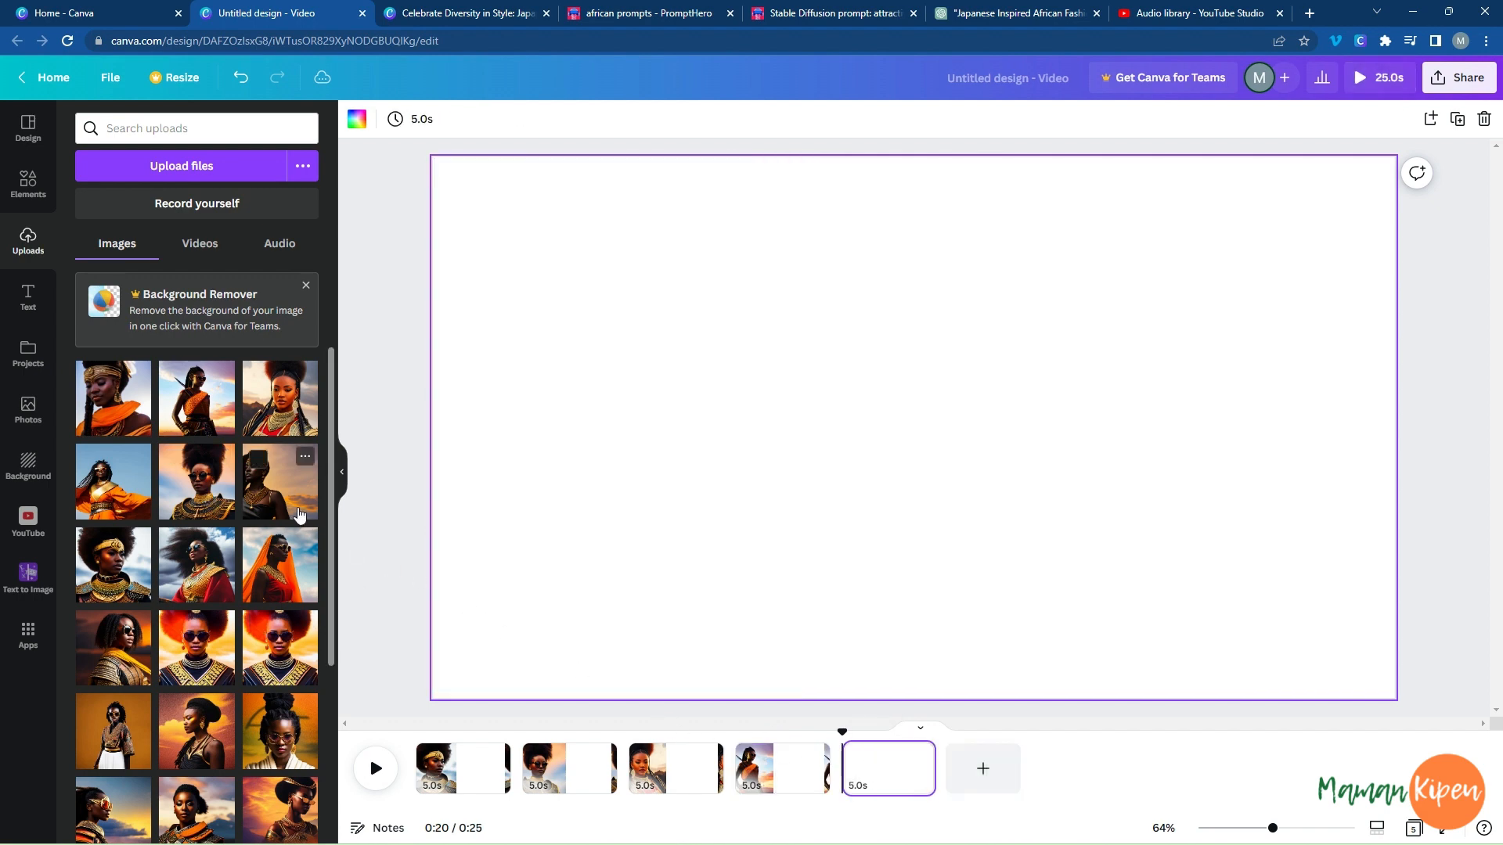
left_click(115, 411)
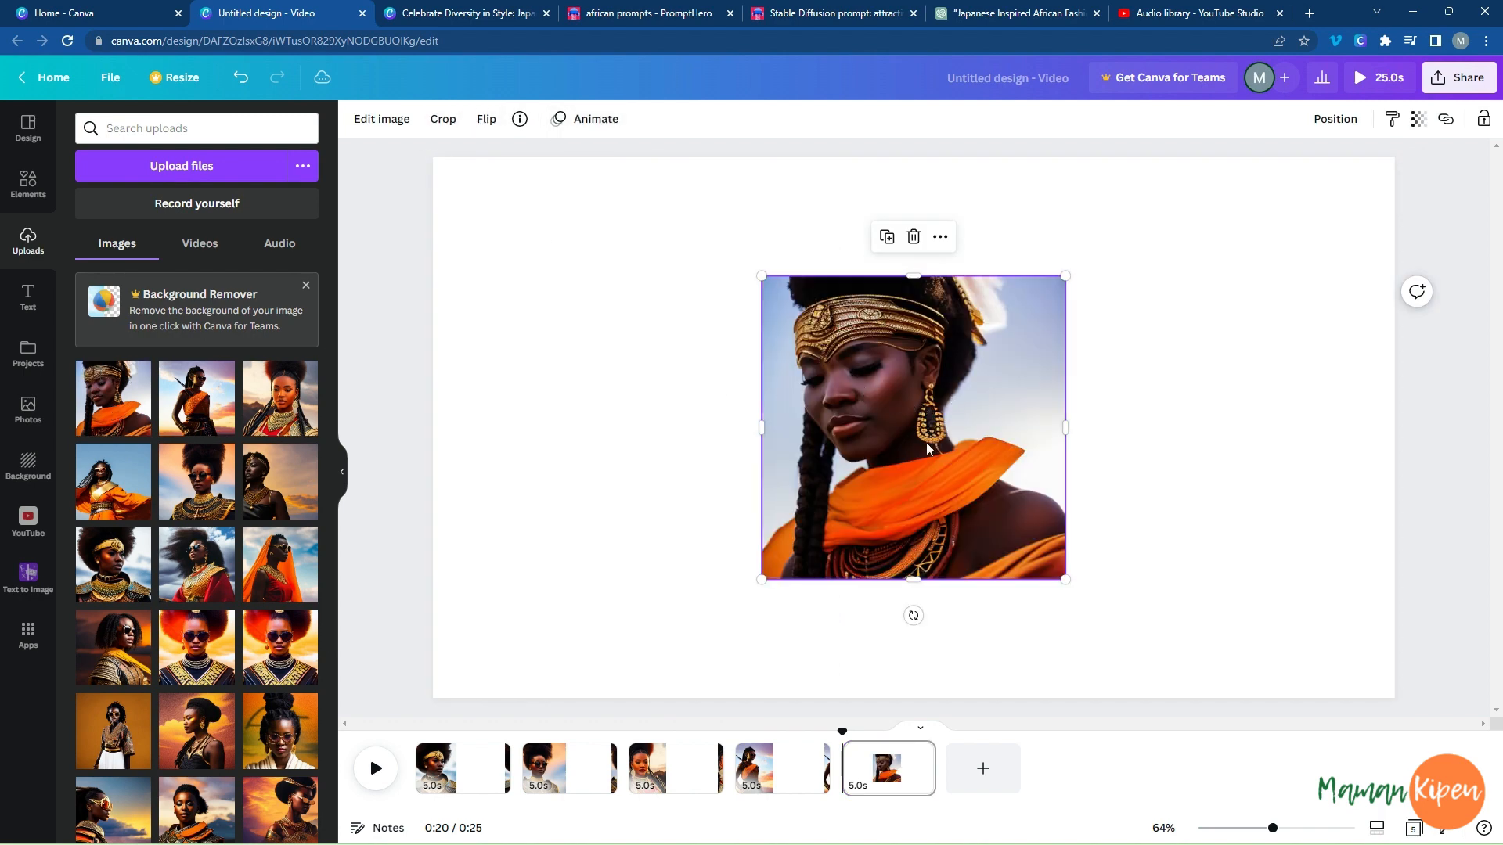
left_click(487, 122)
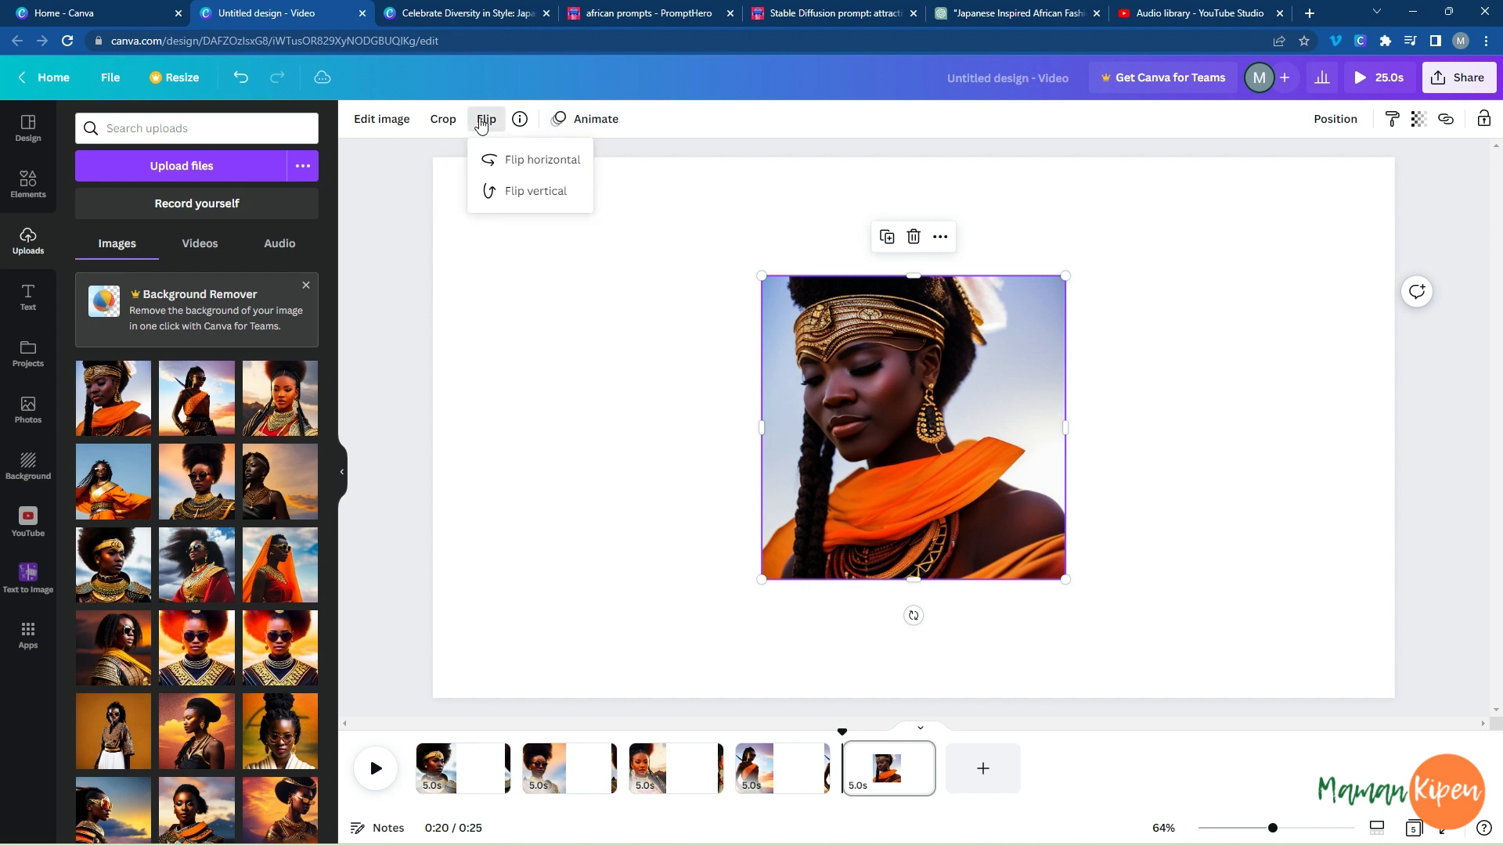
left_click(501, 159)
left_click_drag(931, 379, 600, 261)
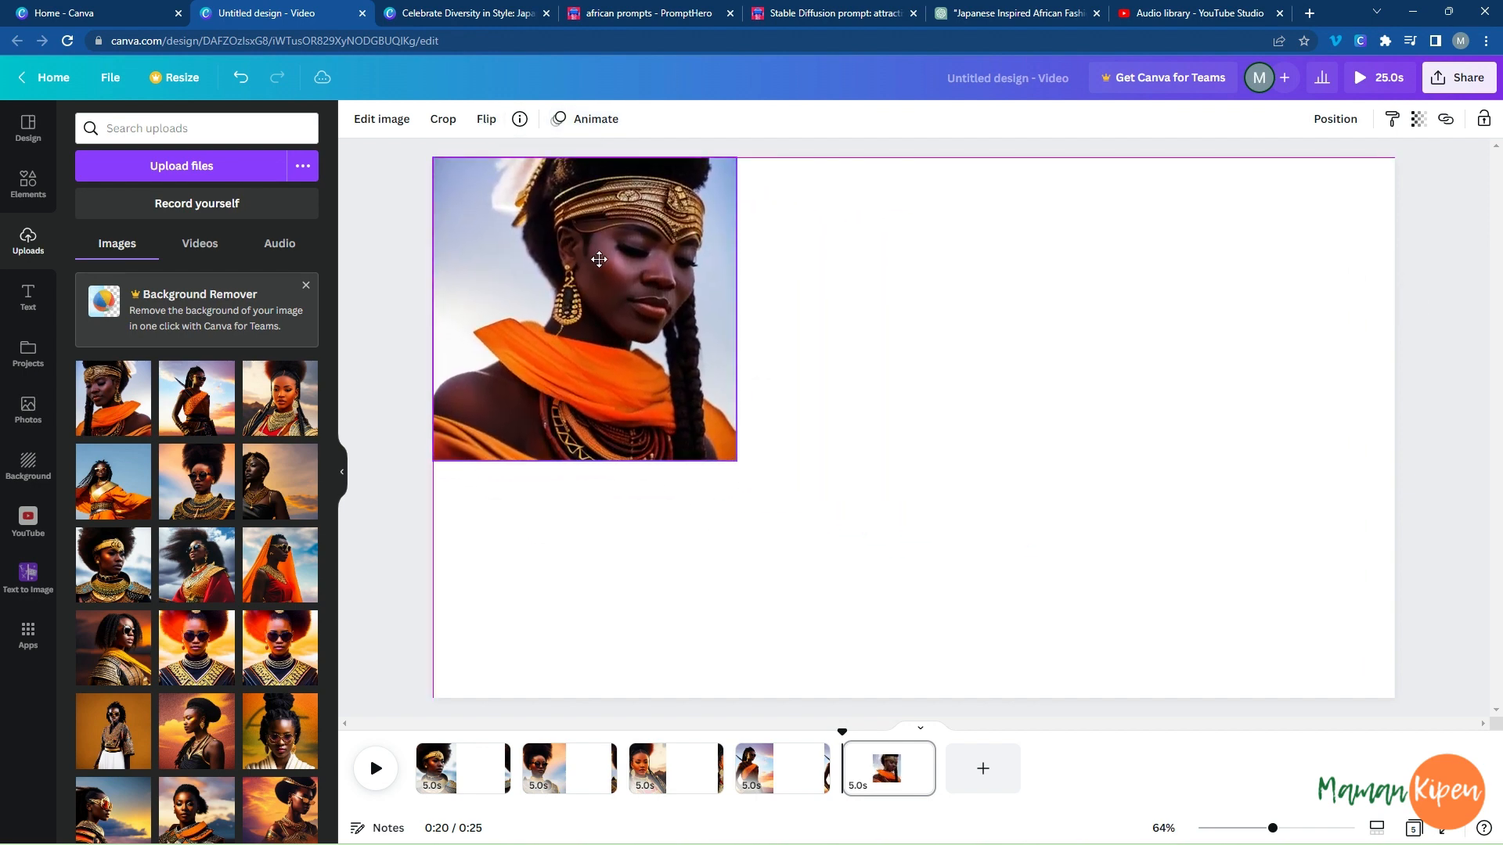
Extend the gold-headband portrait down to the full page height and widen it to about two-fifths of the page width.
left_click_drag(584, 462, 618, 699)
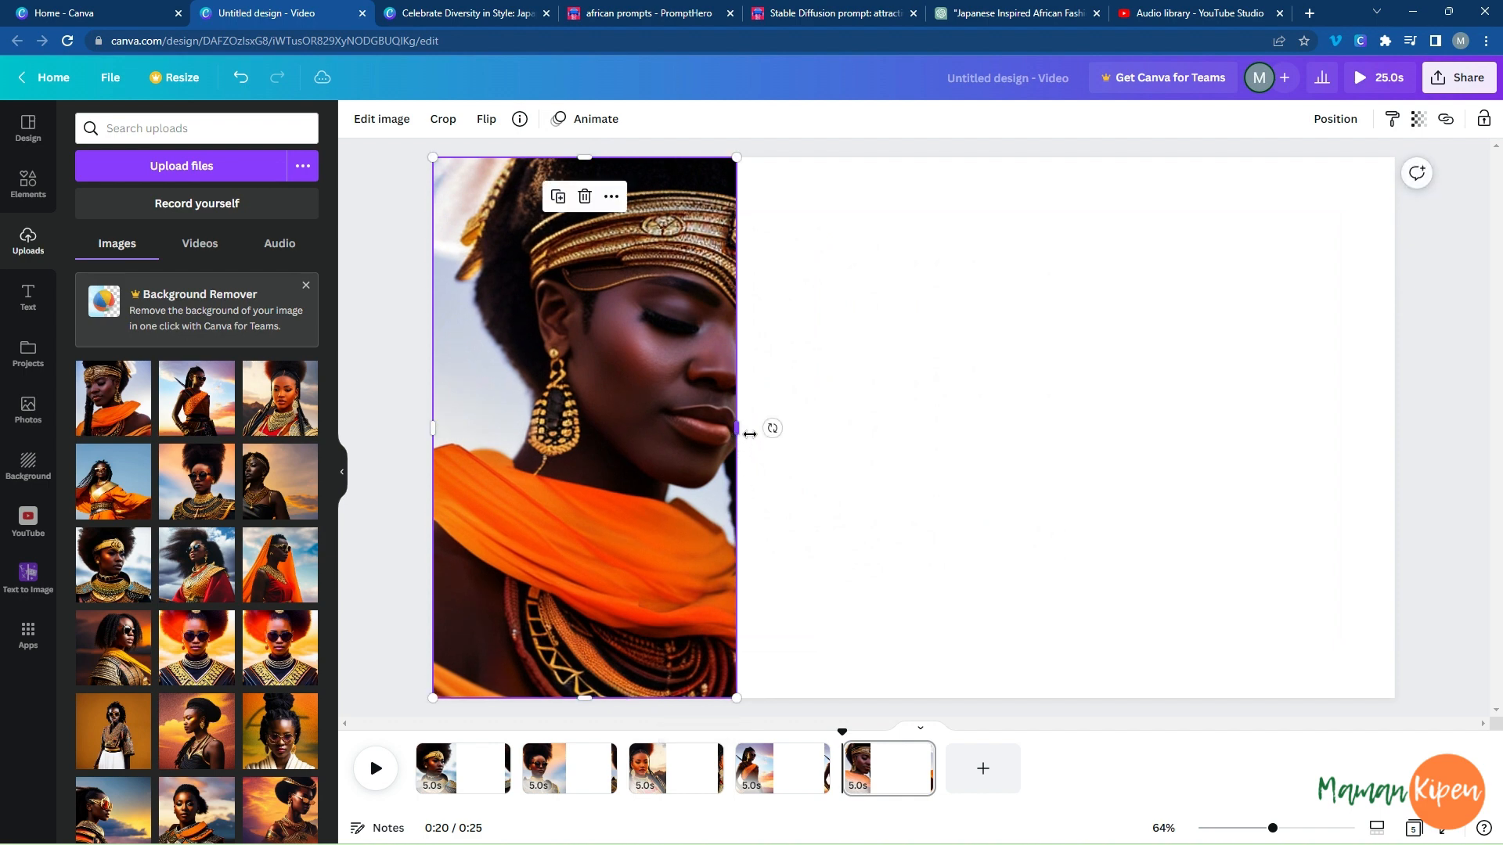
left_click_drag(750, 434, 844, 427)
left_click(1212, 305)
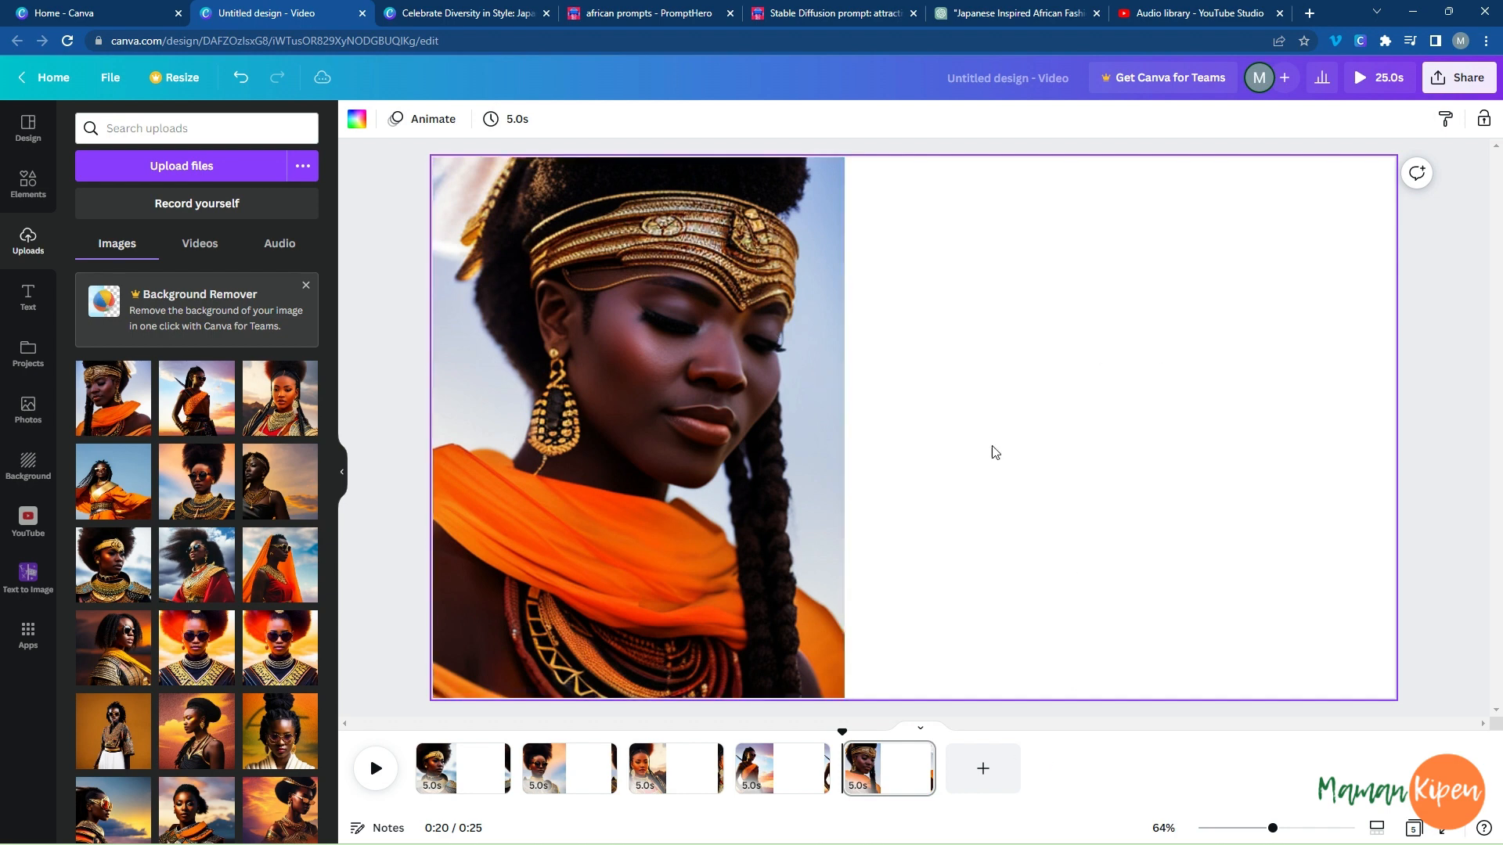
Set the first page's background to the near-black colour taken from its photo.
left_click(476, 779)
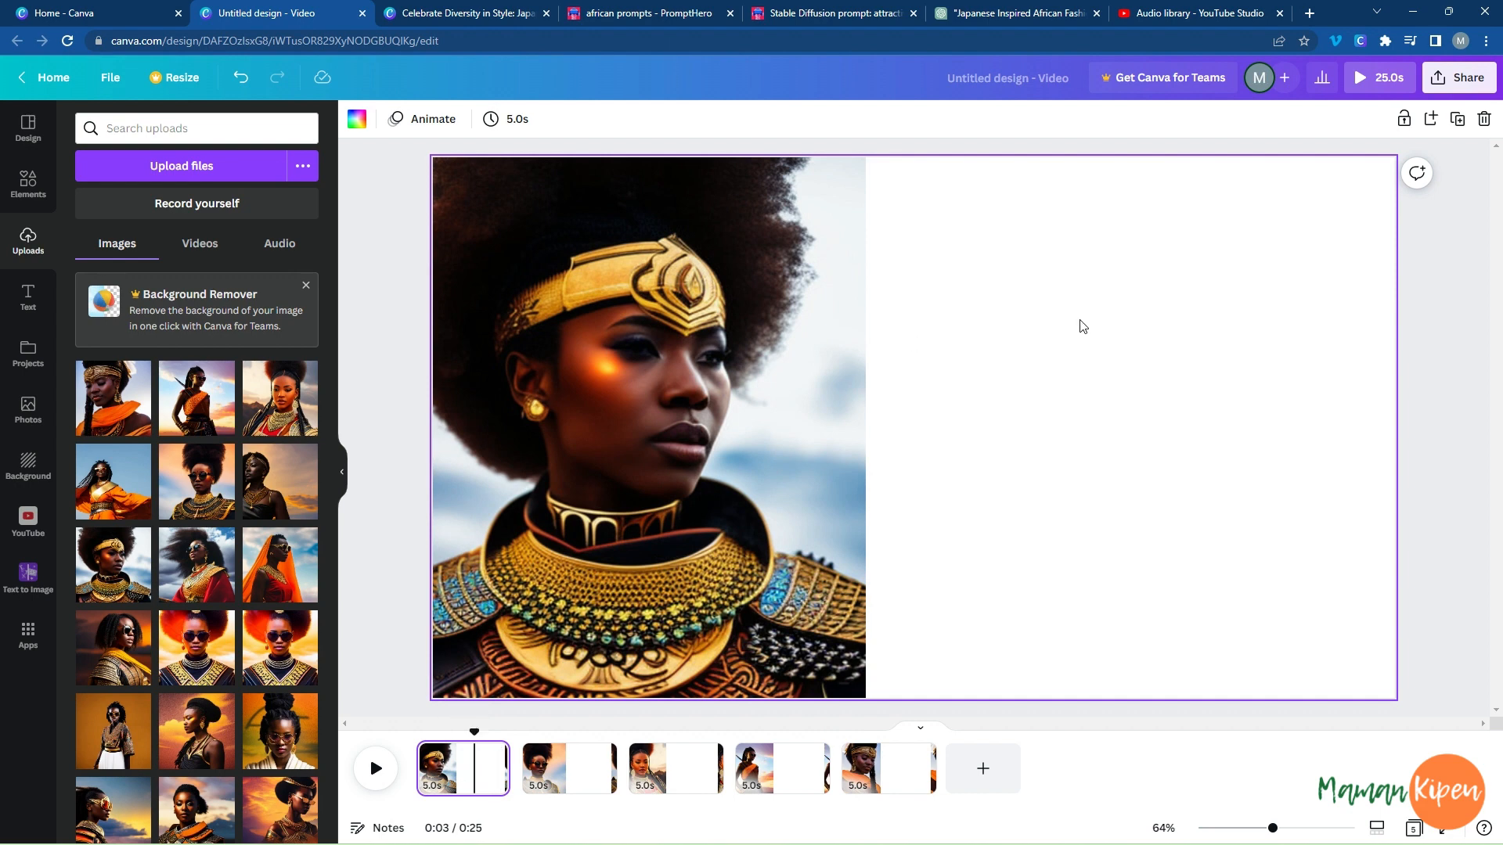
right_click(1093, 302)
left_click(1009, 263)
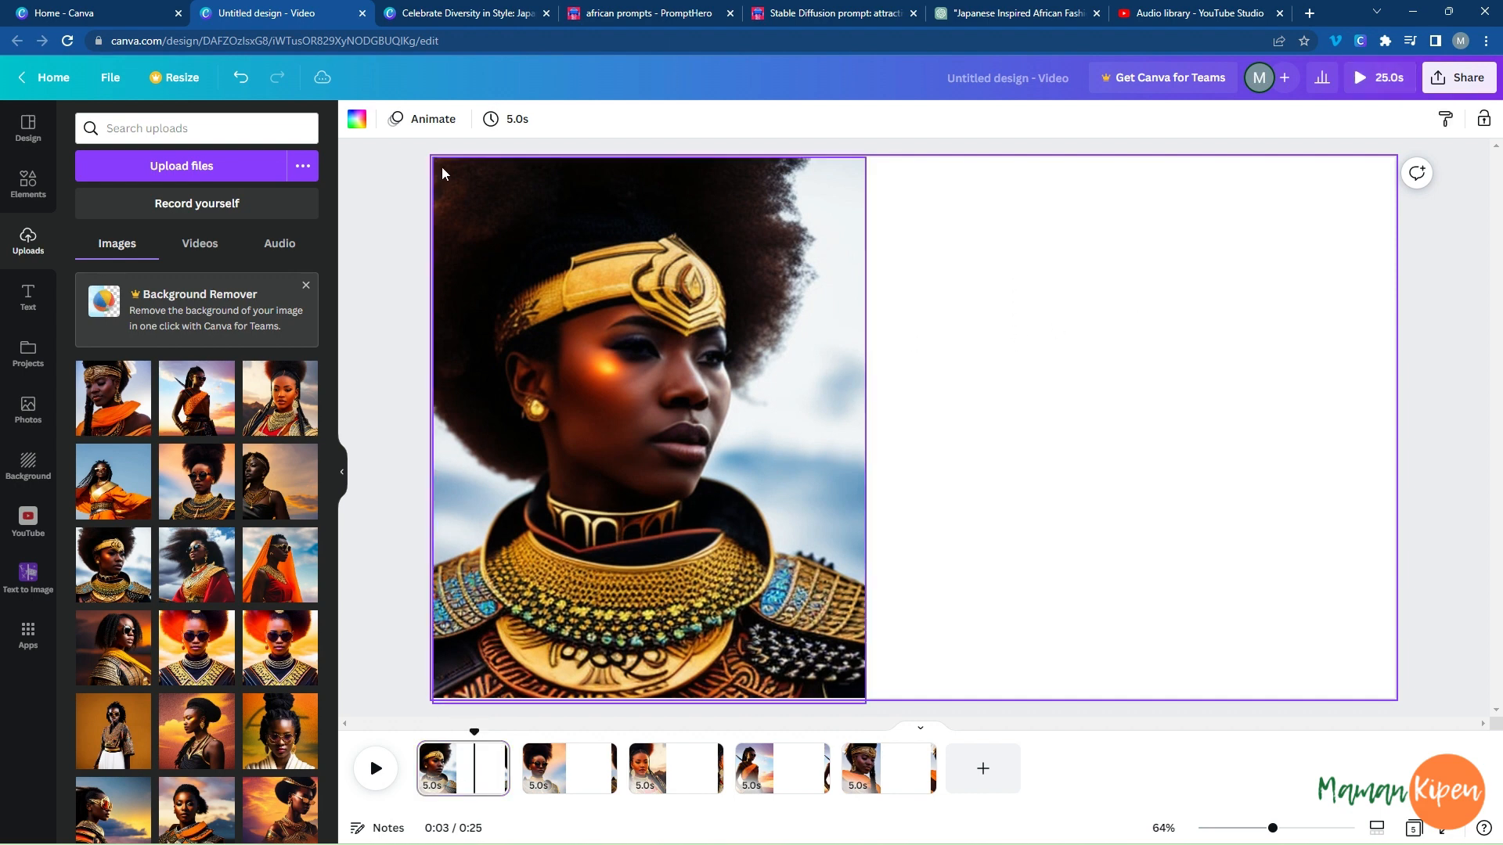
left_click(360, 126)
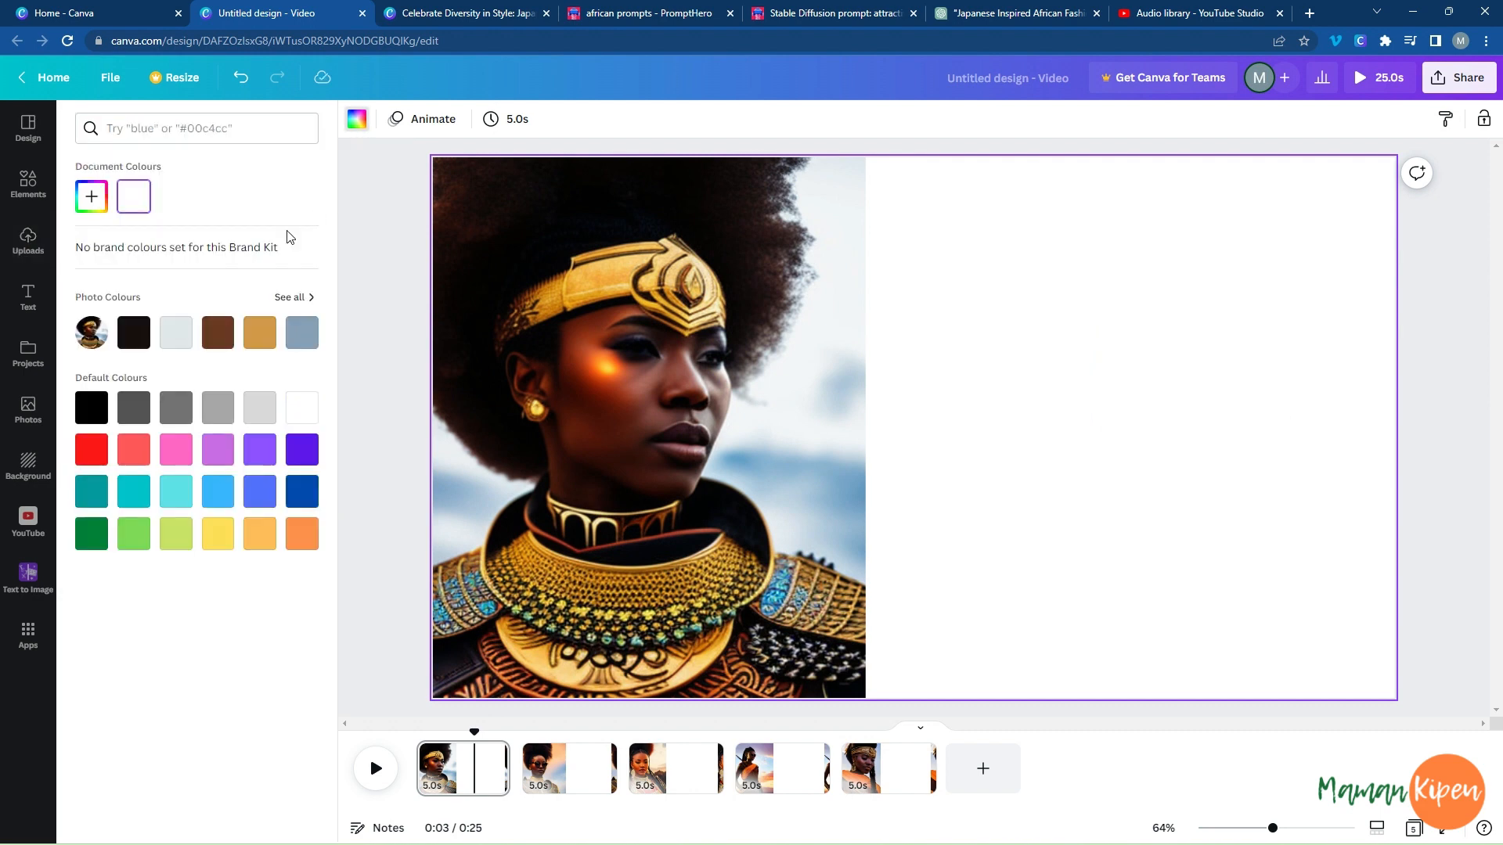
left_click(134, 333)
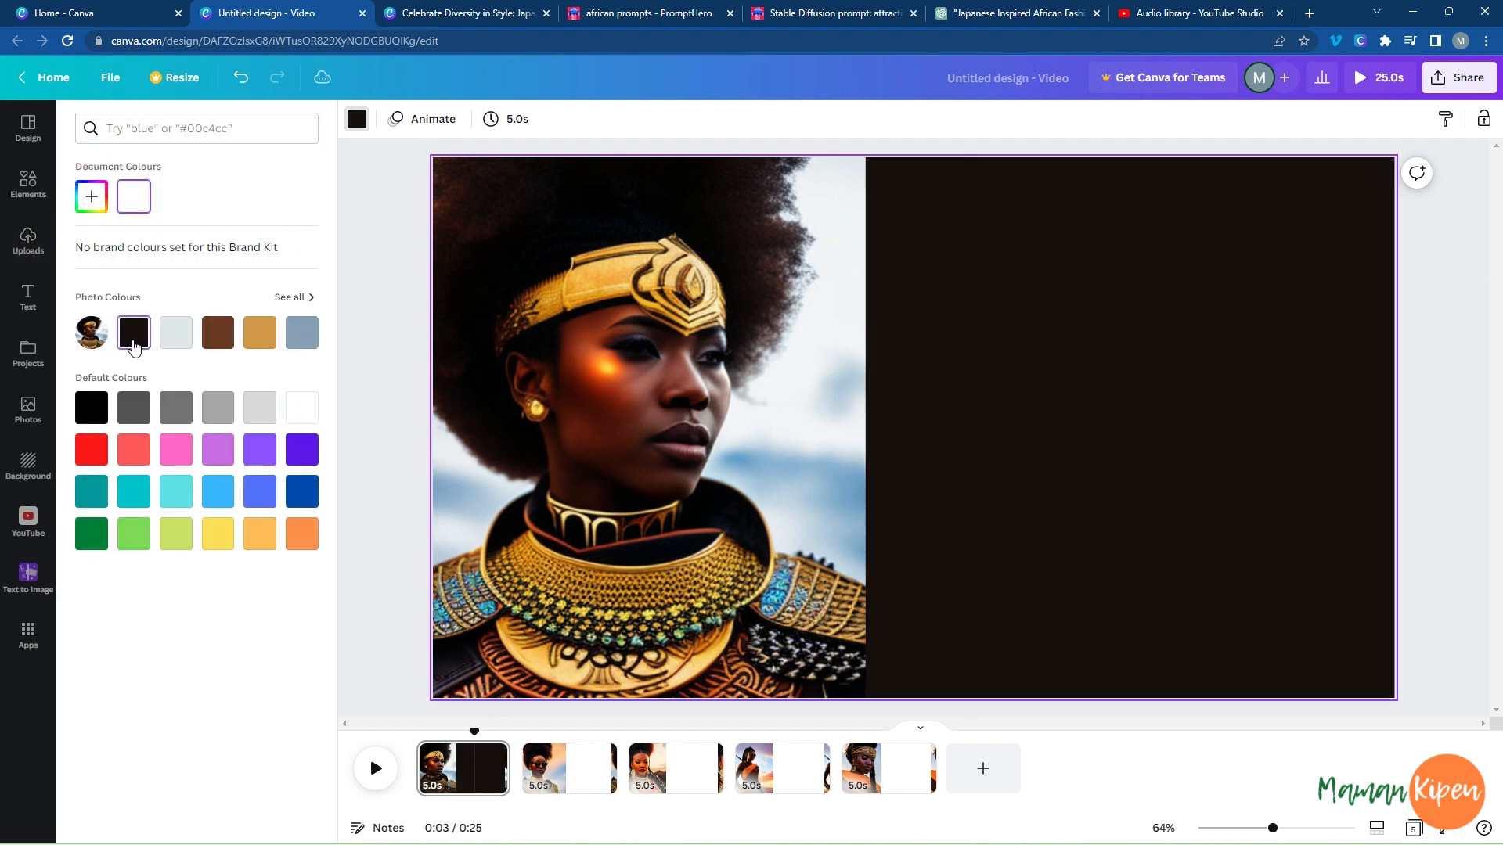
Apply the same near-black background to the second page and to all remaining pages, and return to the first page.
left_click(596, 771)
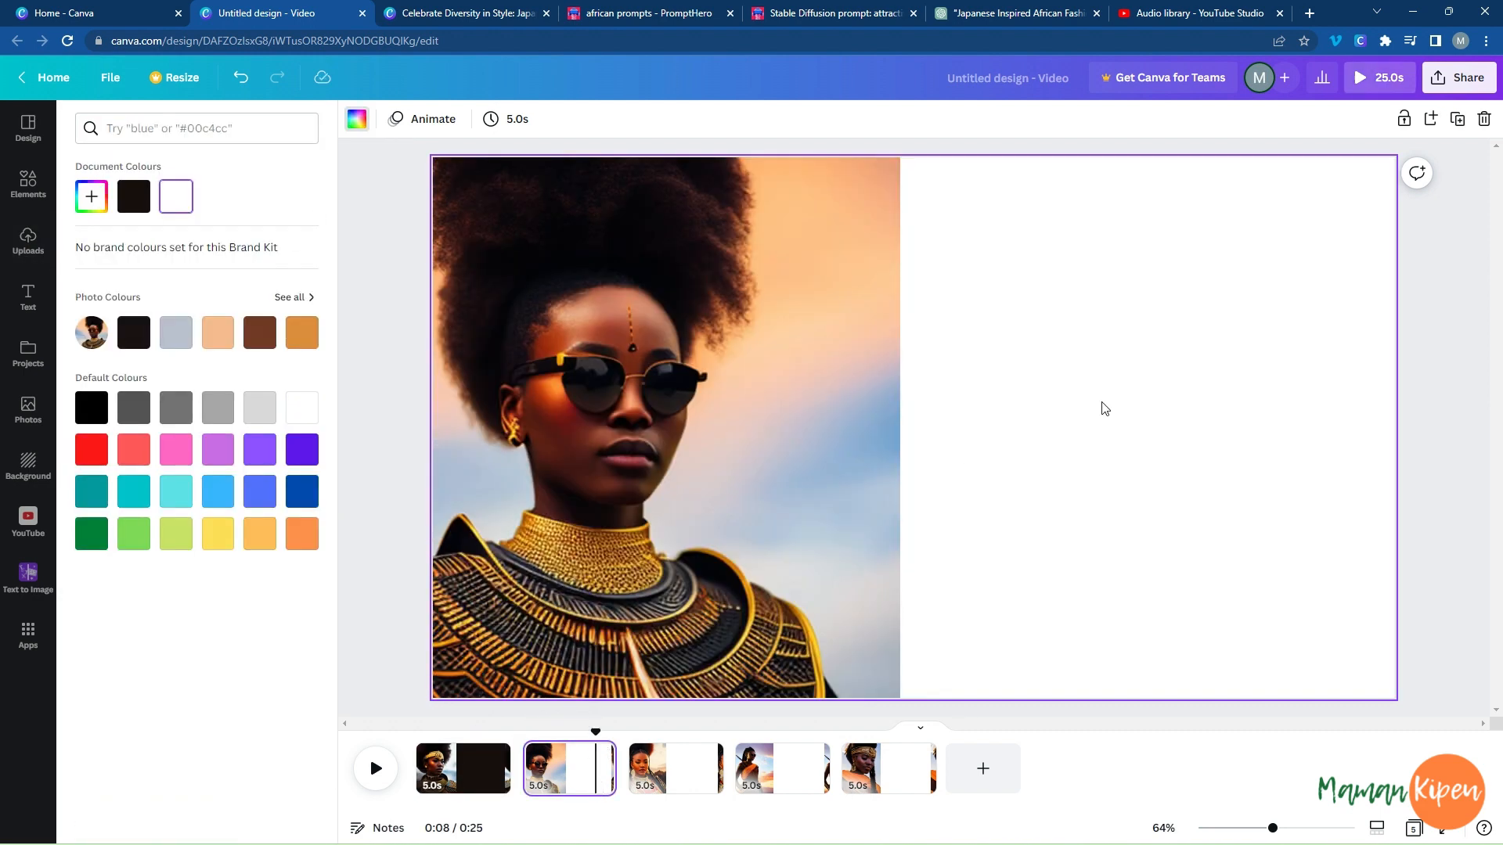
left_click(137, 202)
left_click(155, 815)
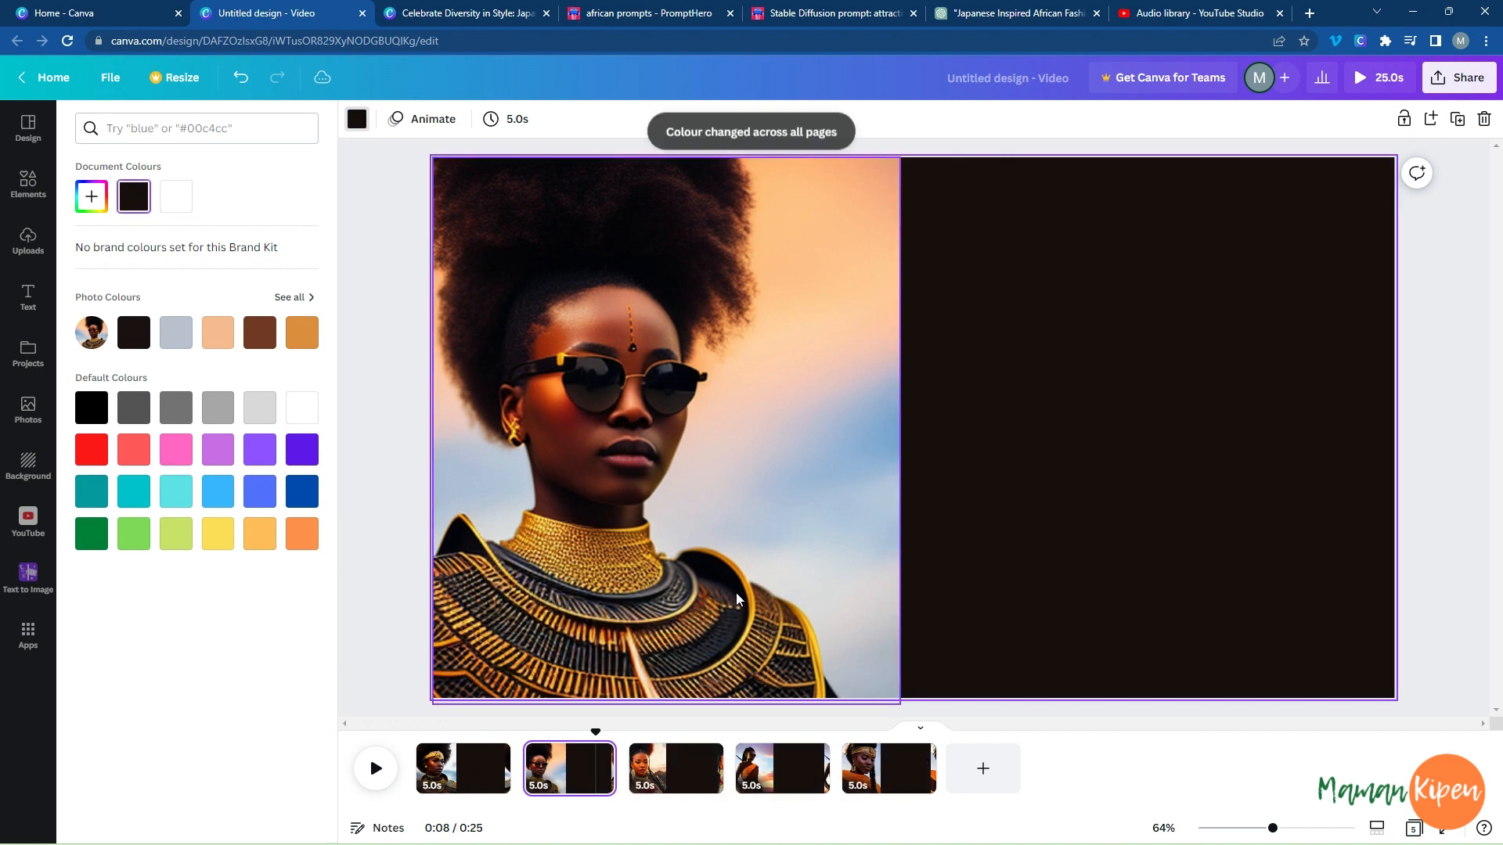
left_click(454, 777)
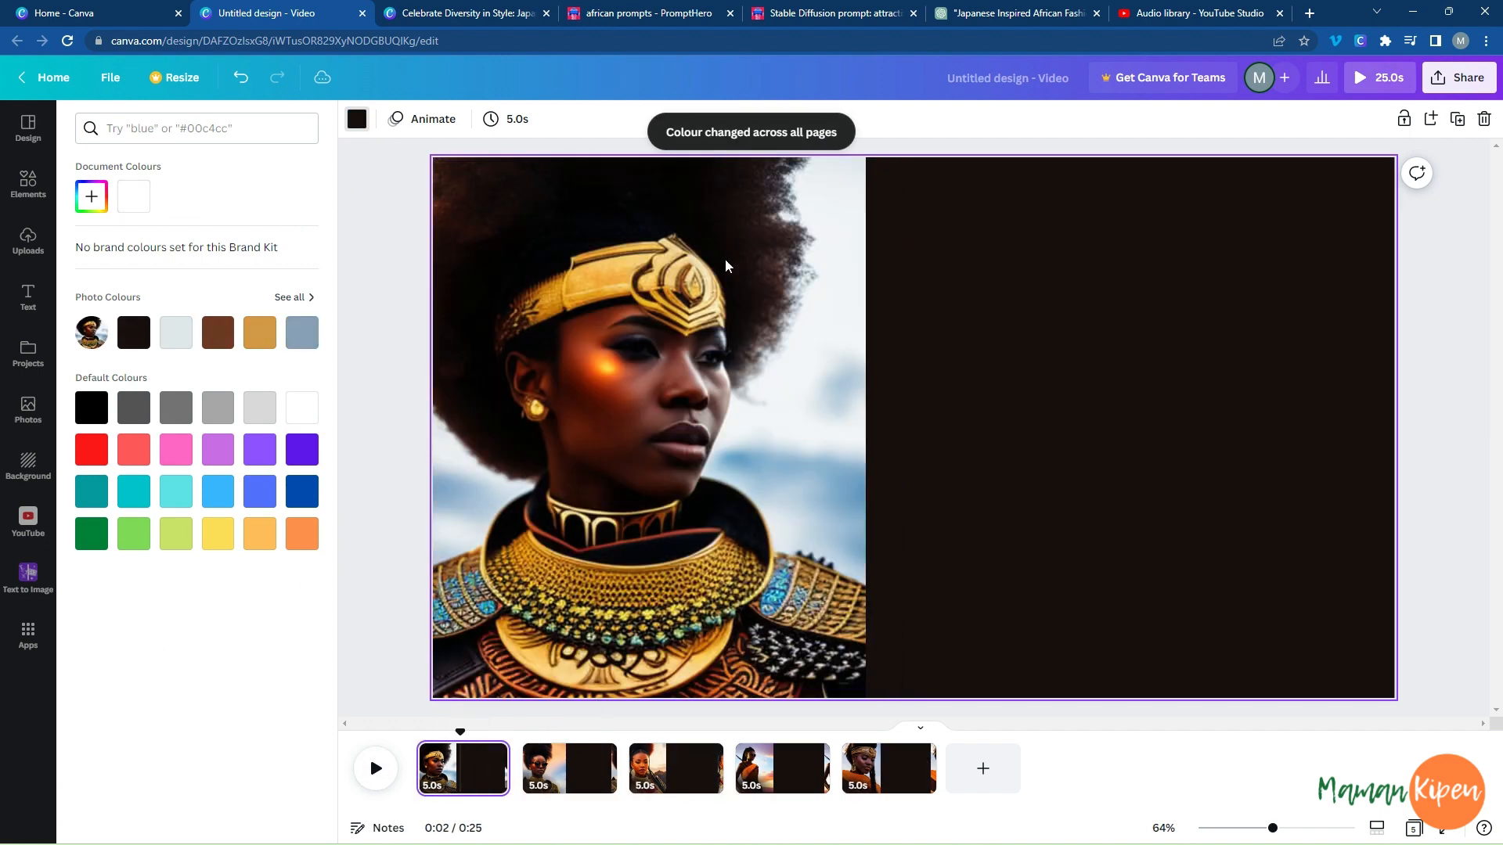
Switch to ChatGPT and review the suggested slogans, brand names and ad text for the Japanese-inspired African fashion brand.
left_click(1009, 13)
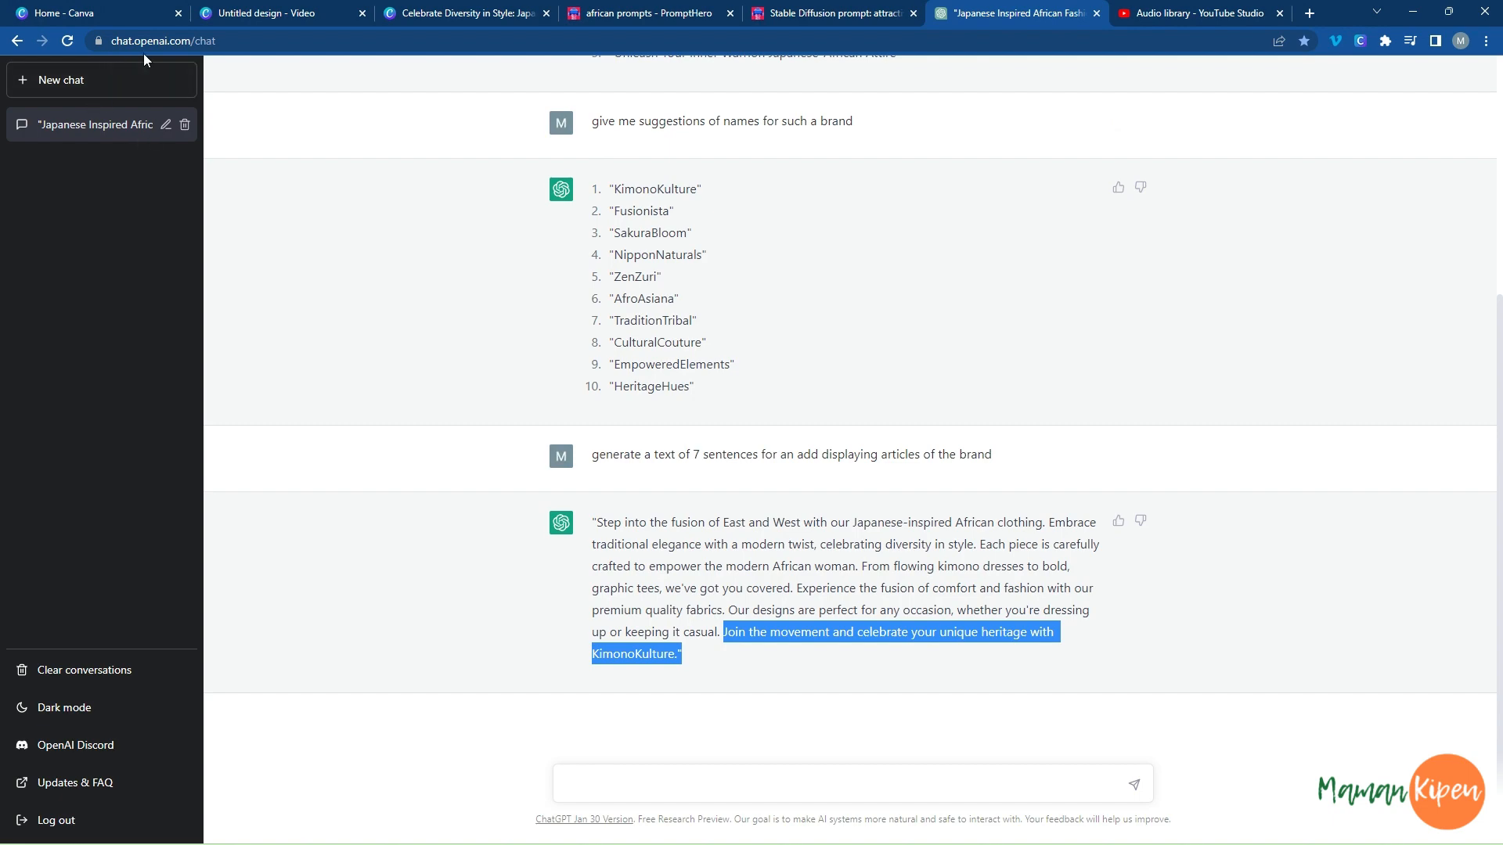
scroll(878, 596, "up", 4)
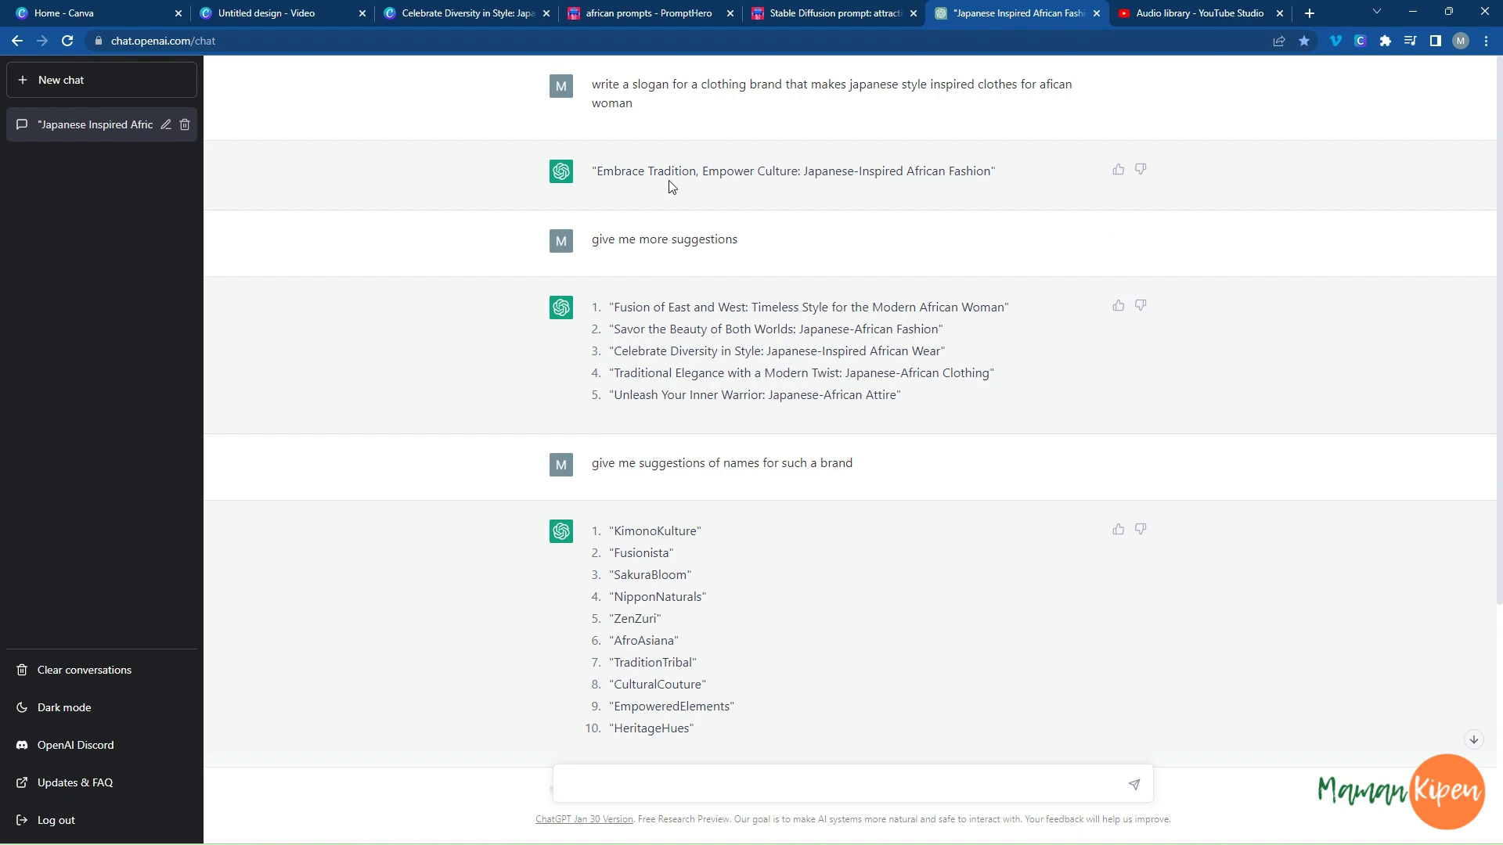
scroll(670, 185, "down", 1)
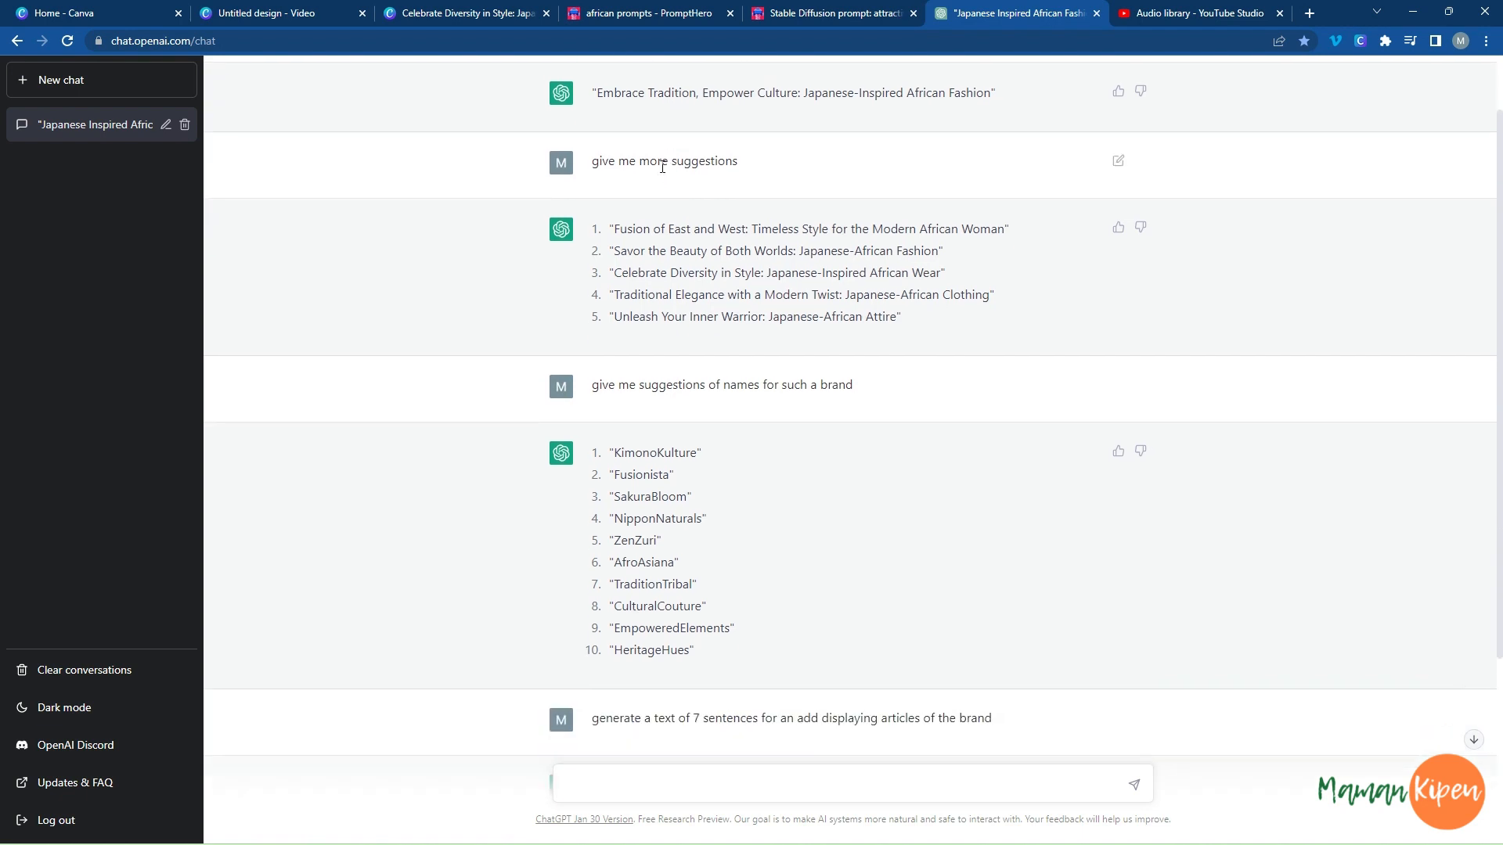
scroll(622, 166, "up", 1)
left_click_drag(616, 229, 736, 235)
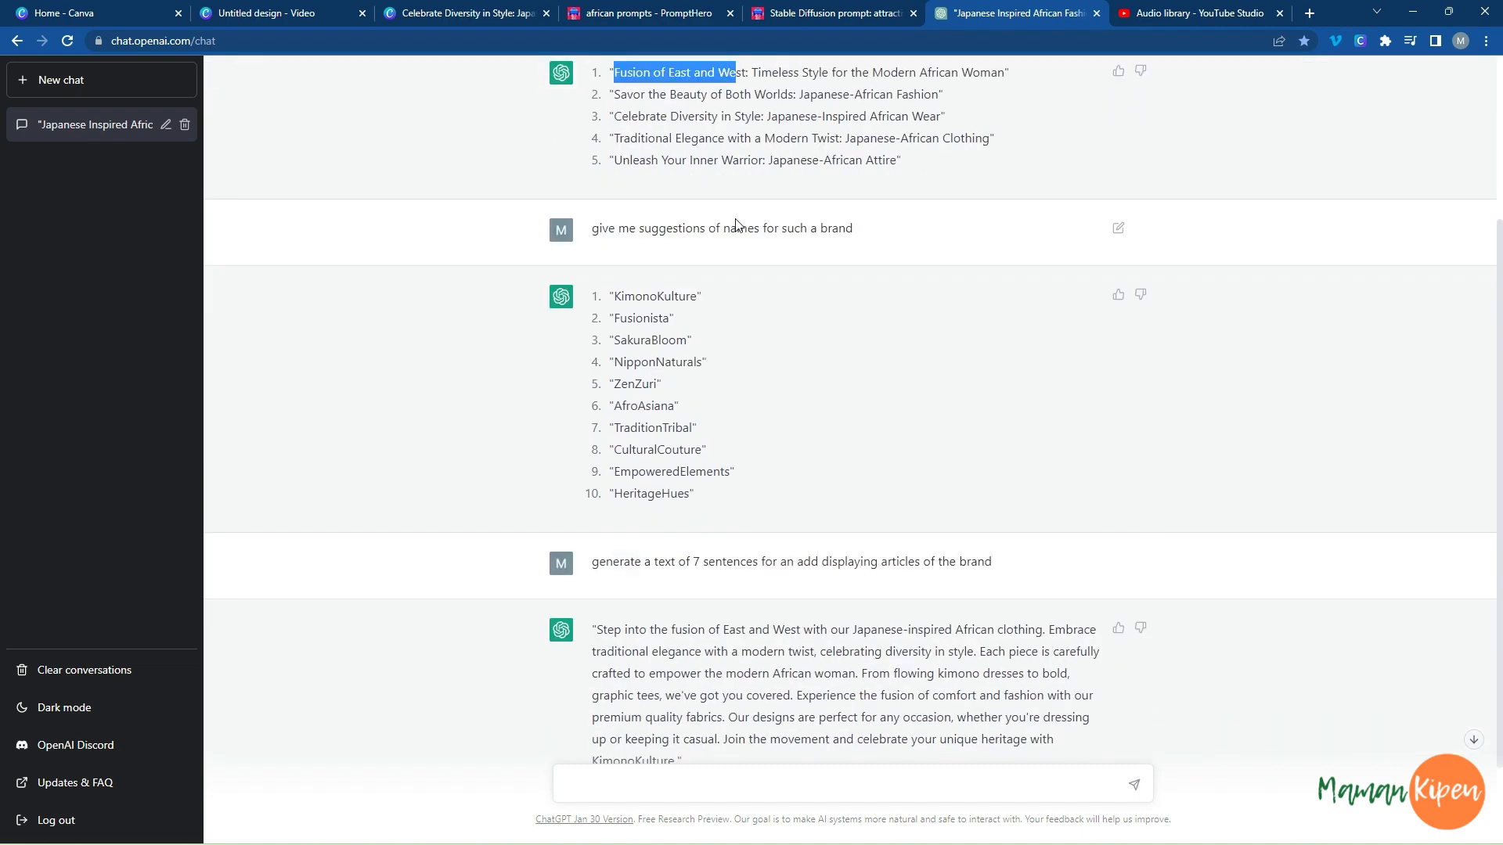
left_click(746, 131)
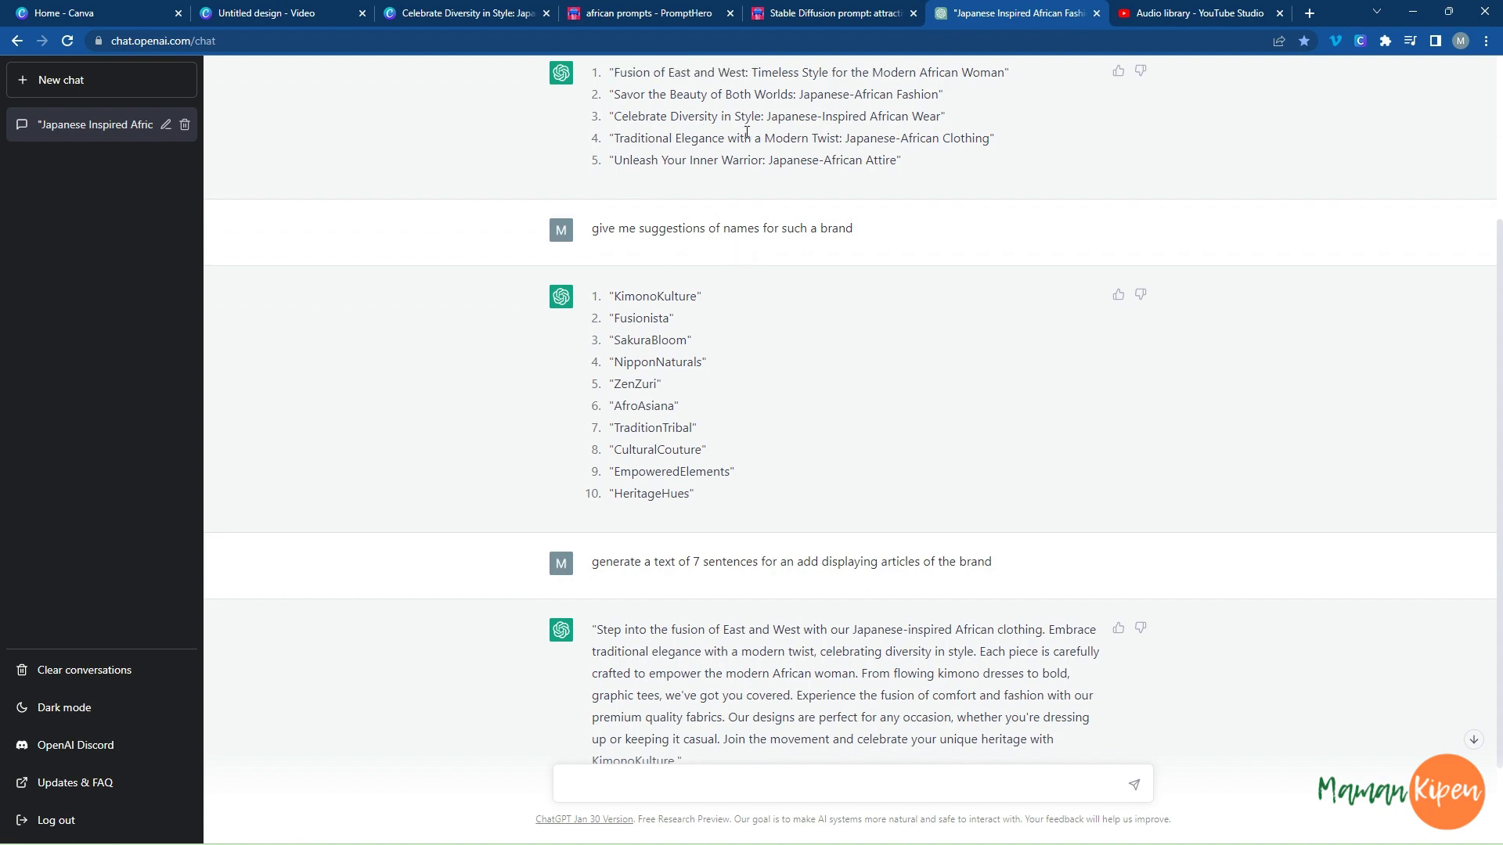
scroll(666, 153, "up", 2)
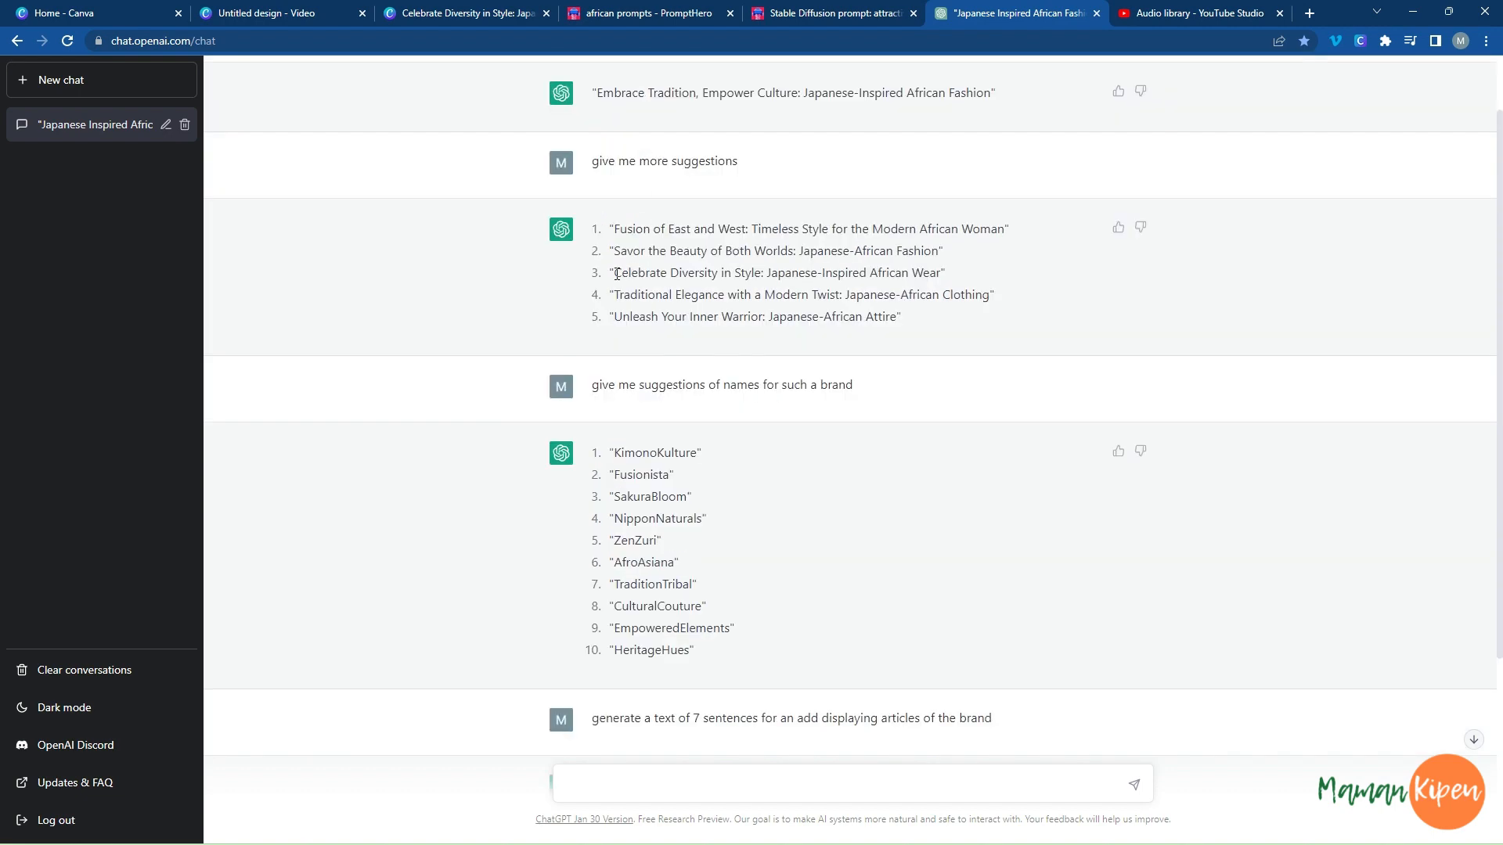
left_click_drag(617, 271, 952, 286)
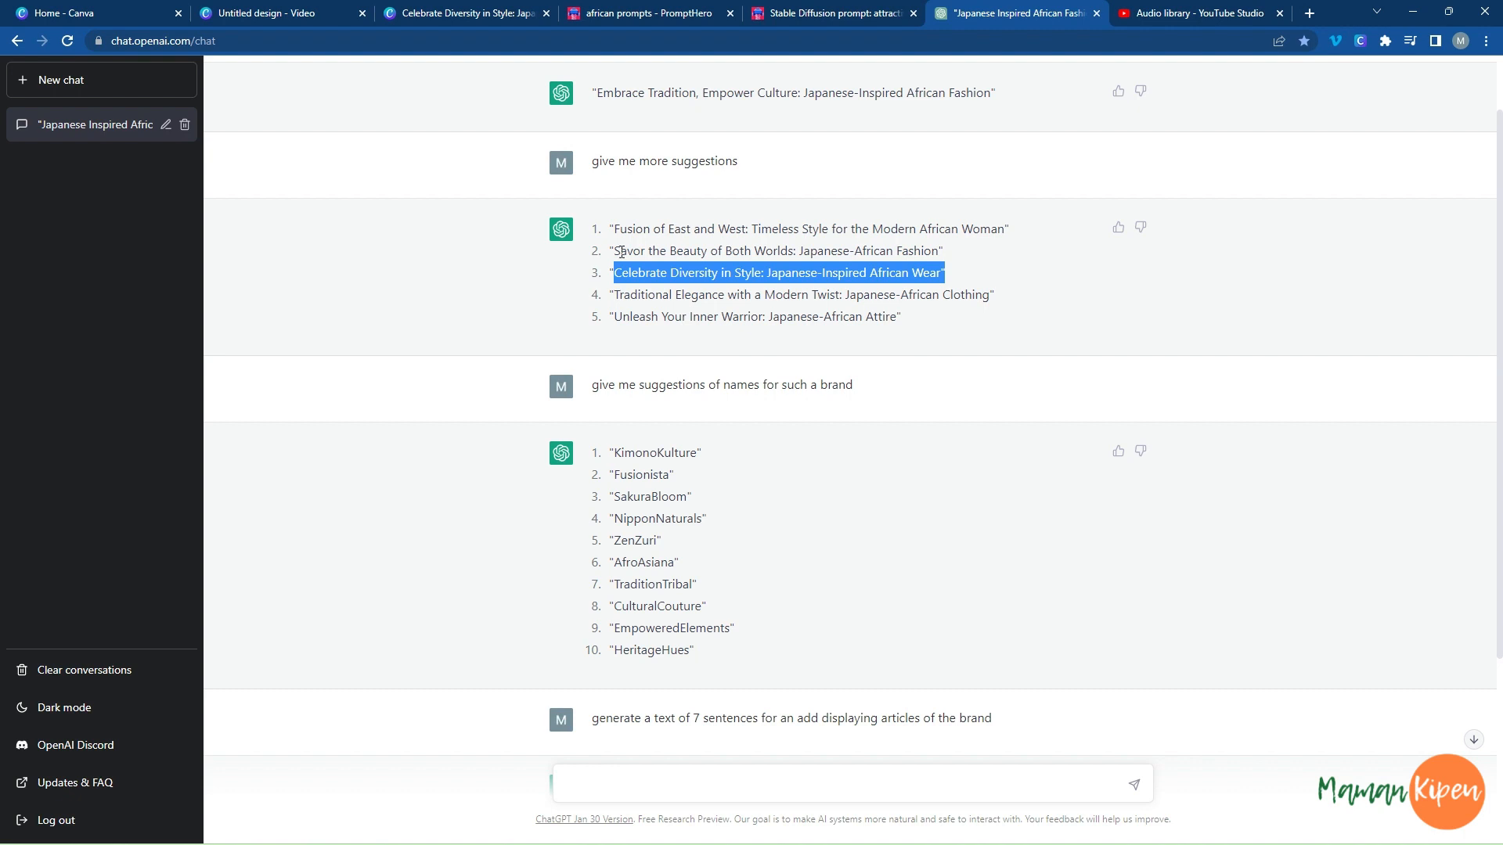
left_click(631, 321)
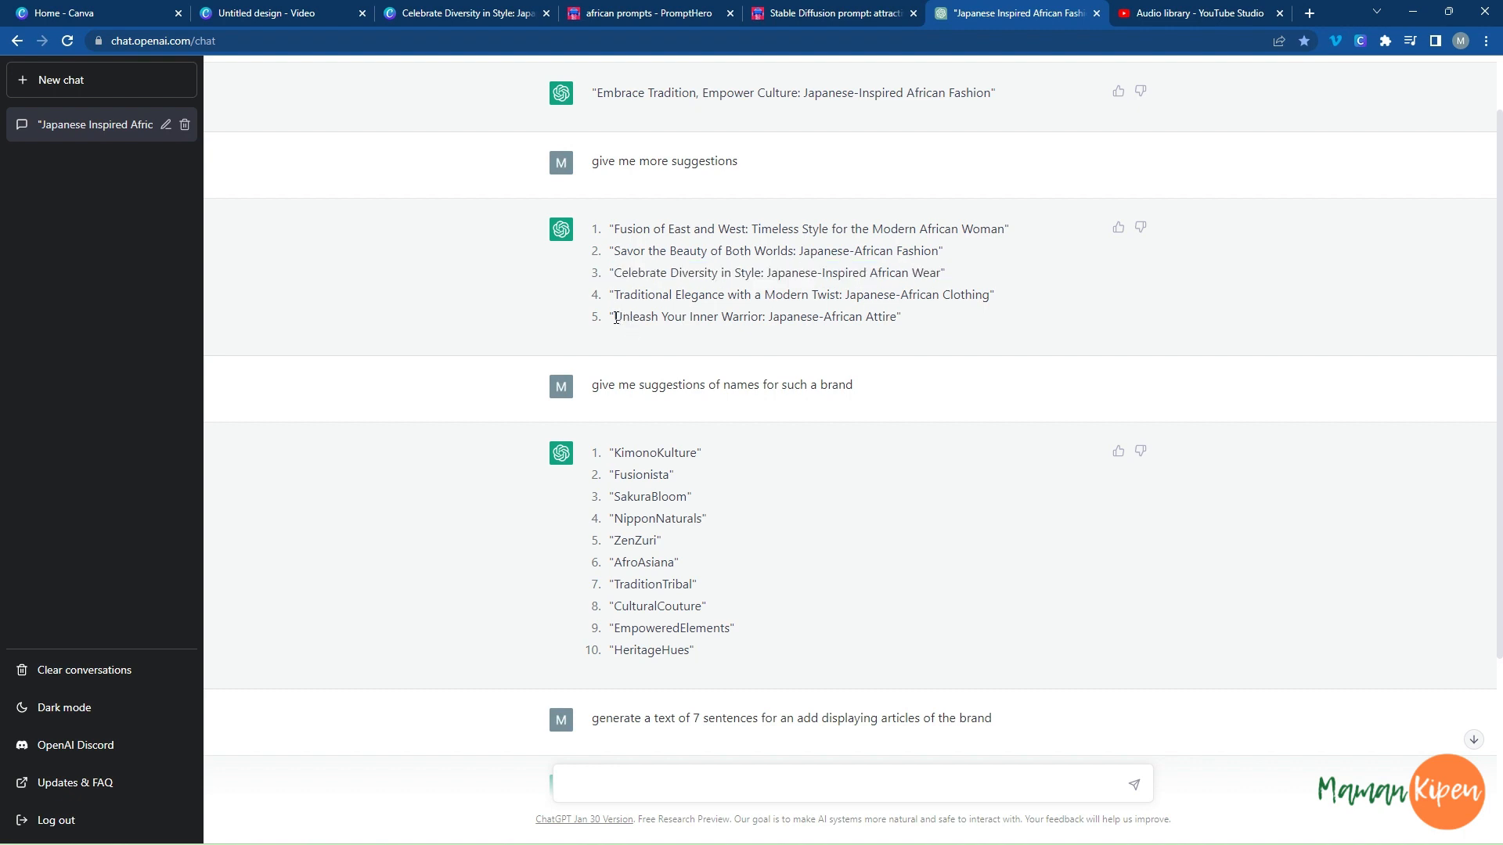
Copy the slogan "Unleash Your Inner Warrior: Japanese-African Attire" from ChatGPT and paste it onto a new sixth page in Canva.
left_click_drag(616, 317, 891, 319)
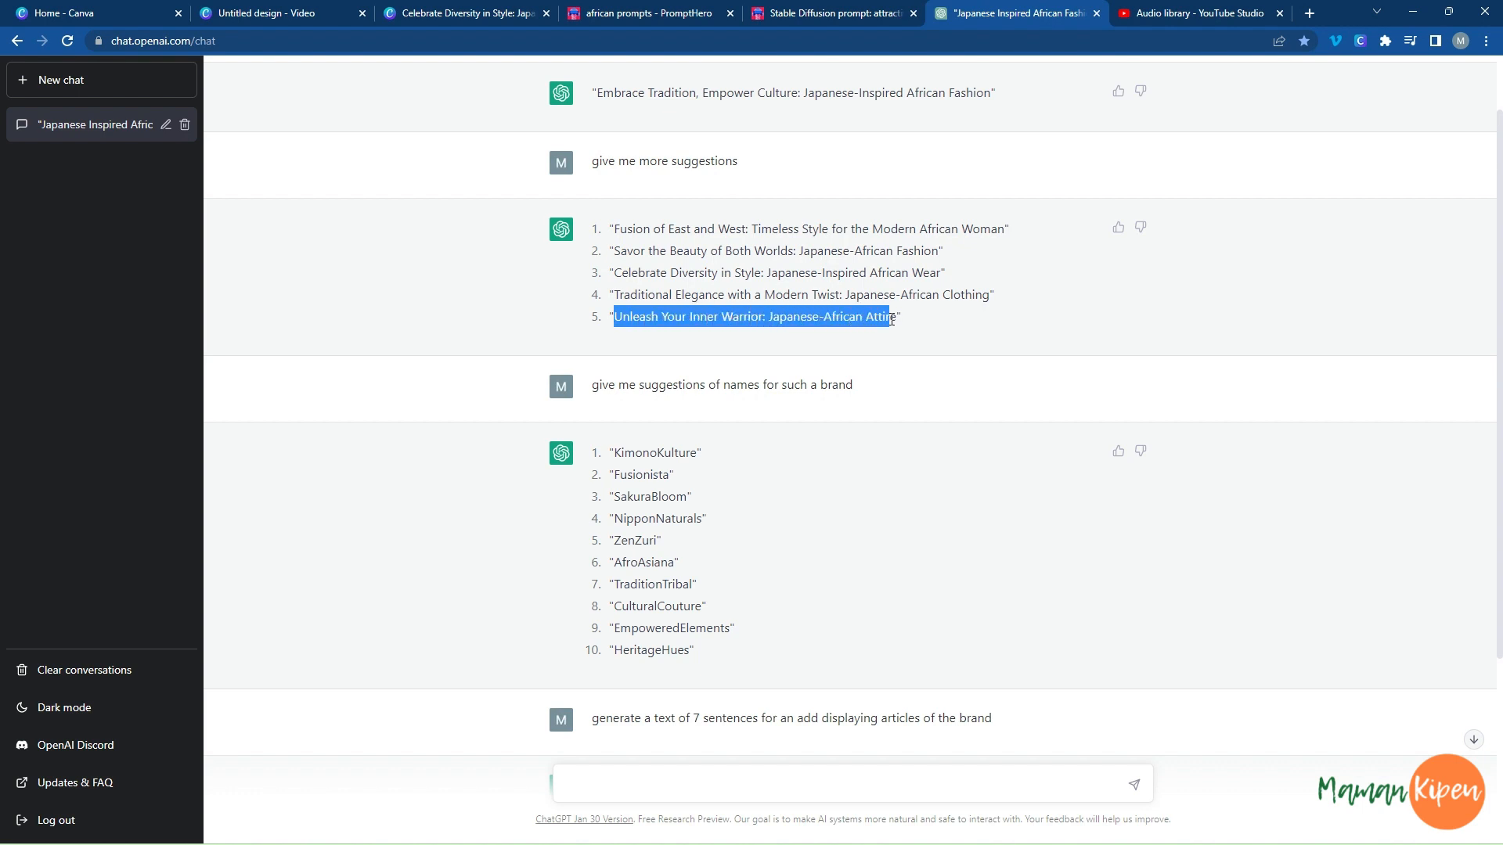
right_click(897, 319)
left_click(892, 332)
left_click(322, 17)
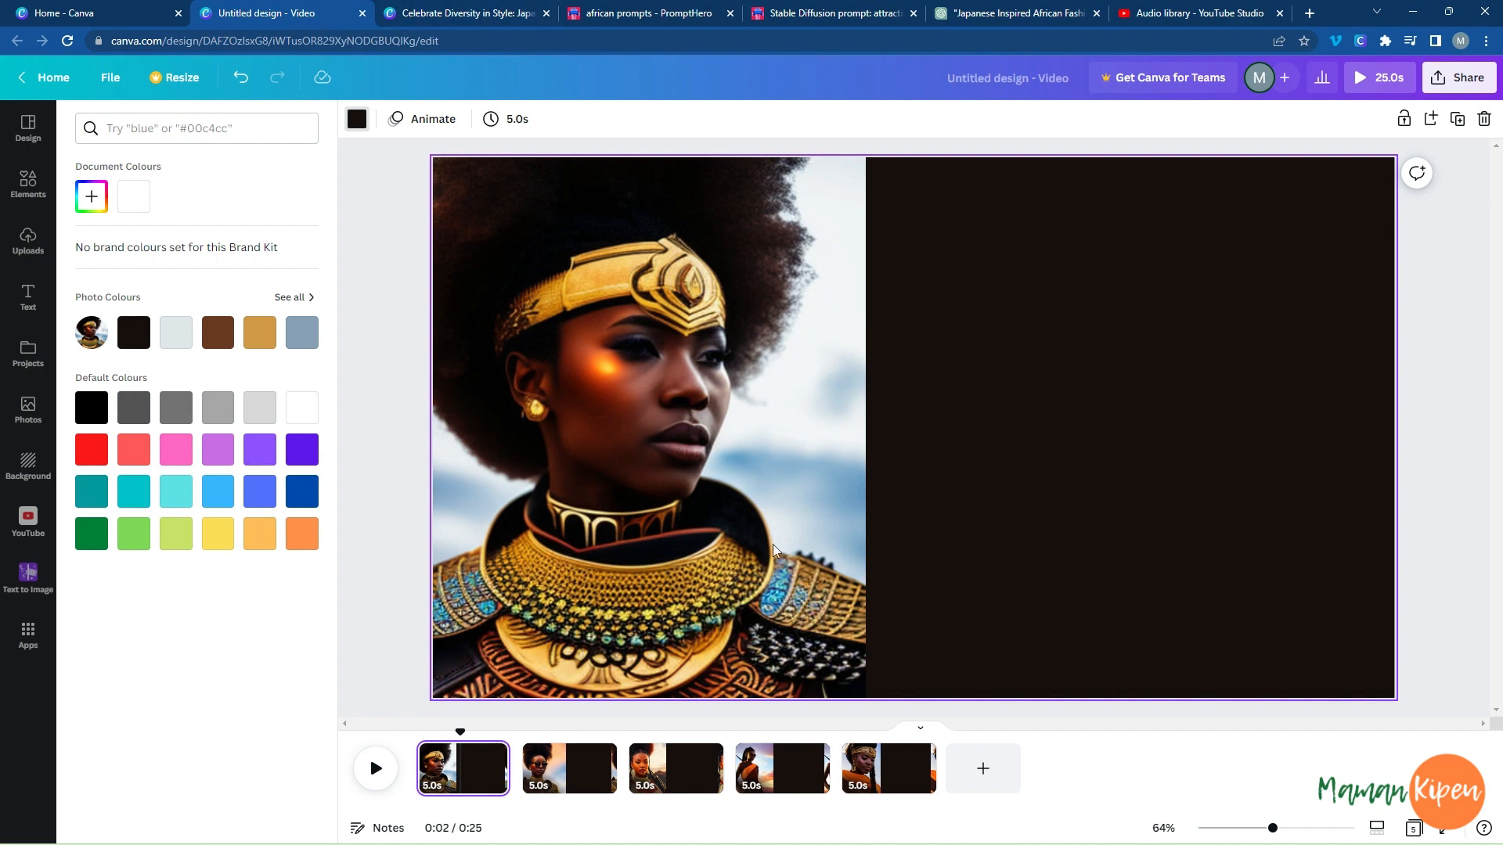
left_click(982, 768)
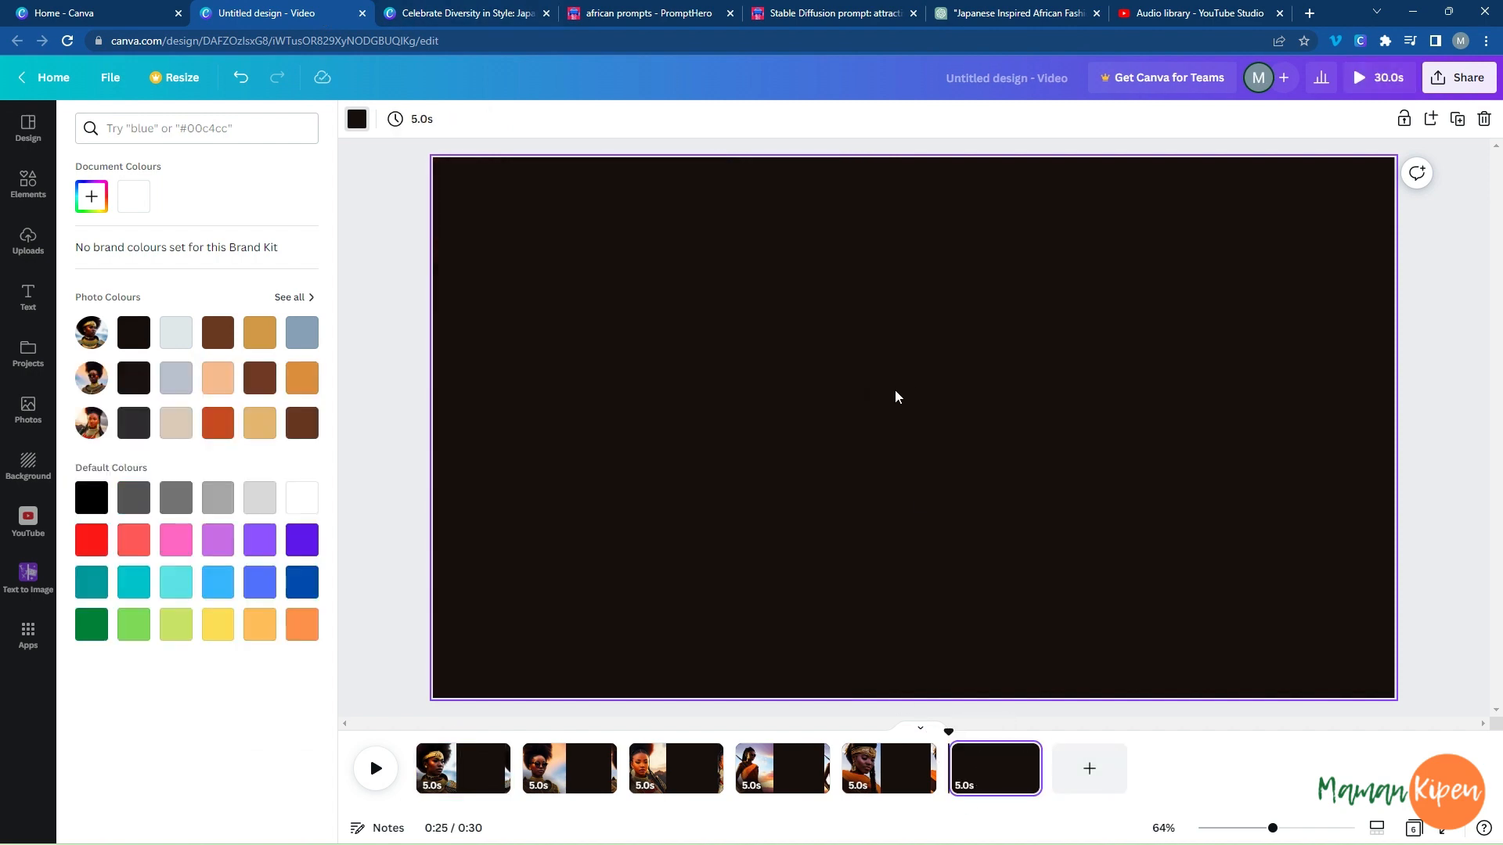
key("ctrl+v")
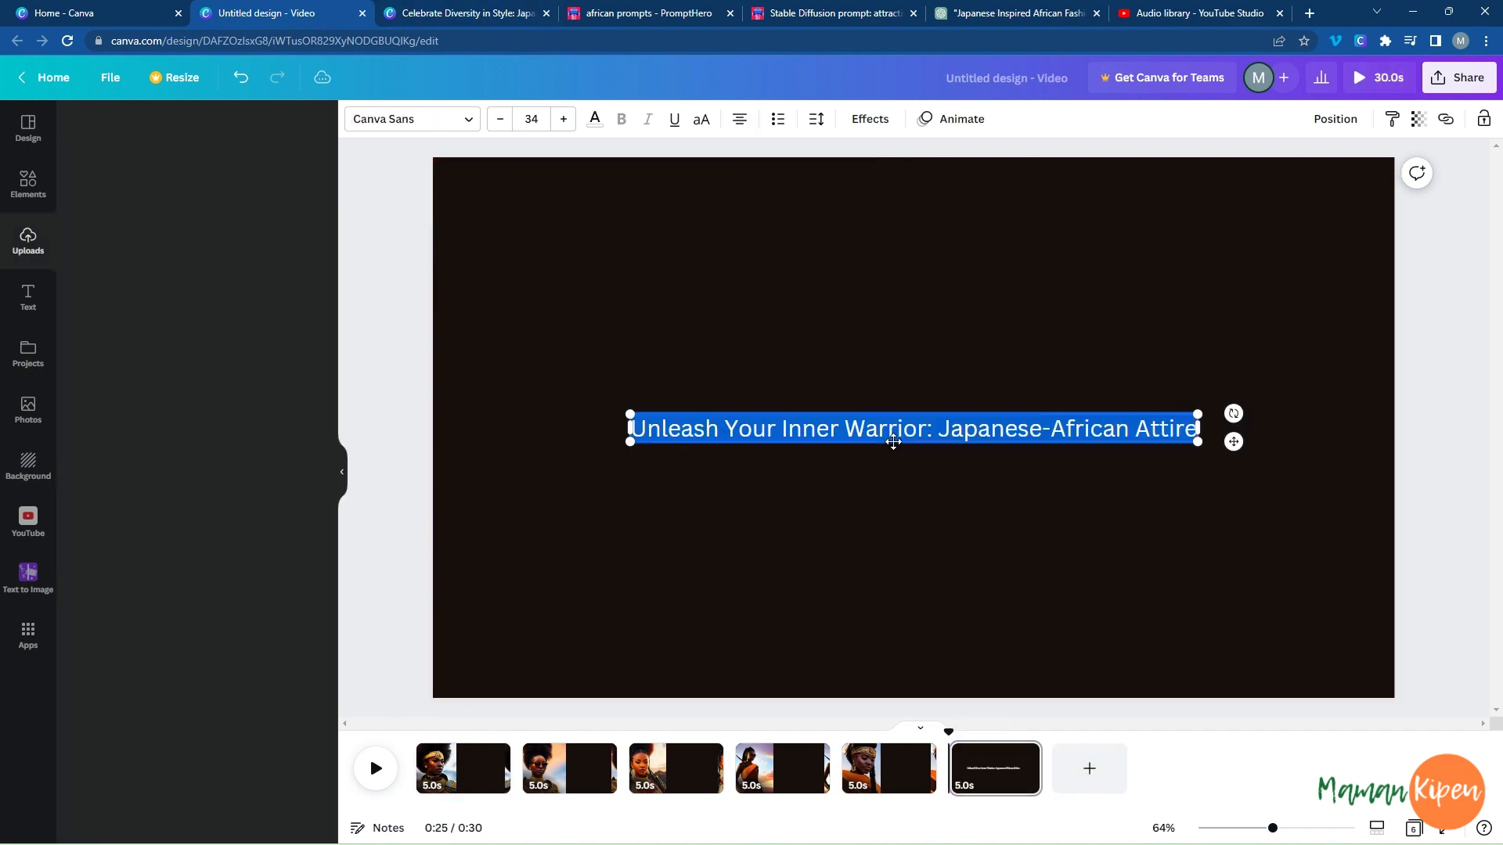
Copy the brand name "SakuraBloom" from ChatGPT, return to the untitled Canva video and close the "Celebrate Diversity in Style" design.
left_click(980, 11)
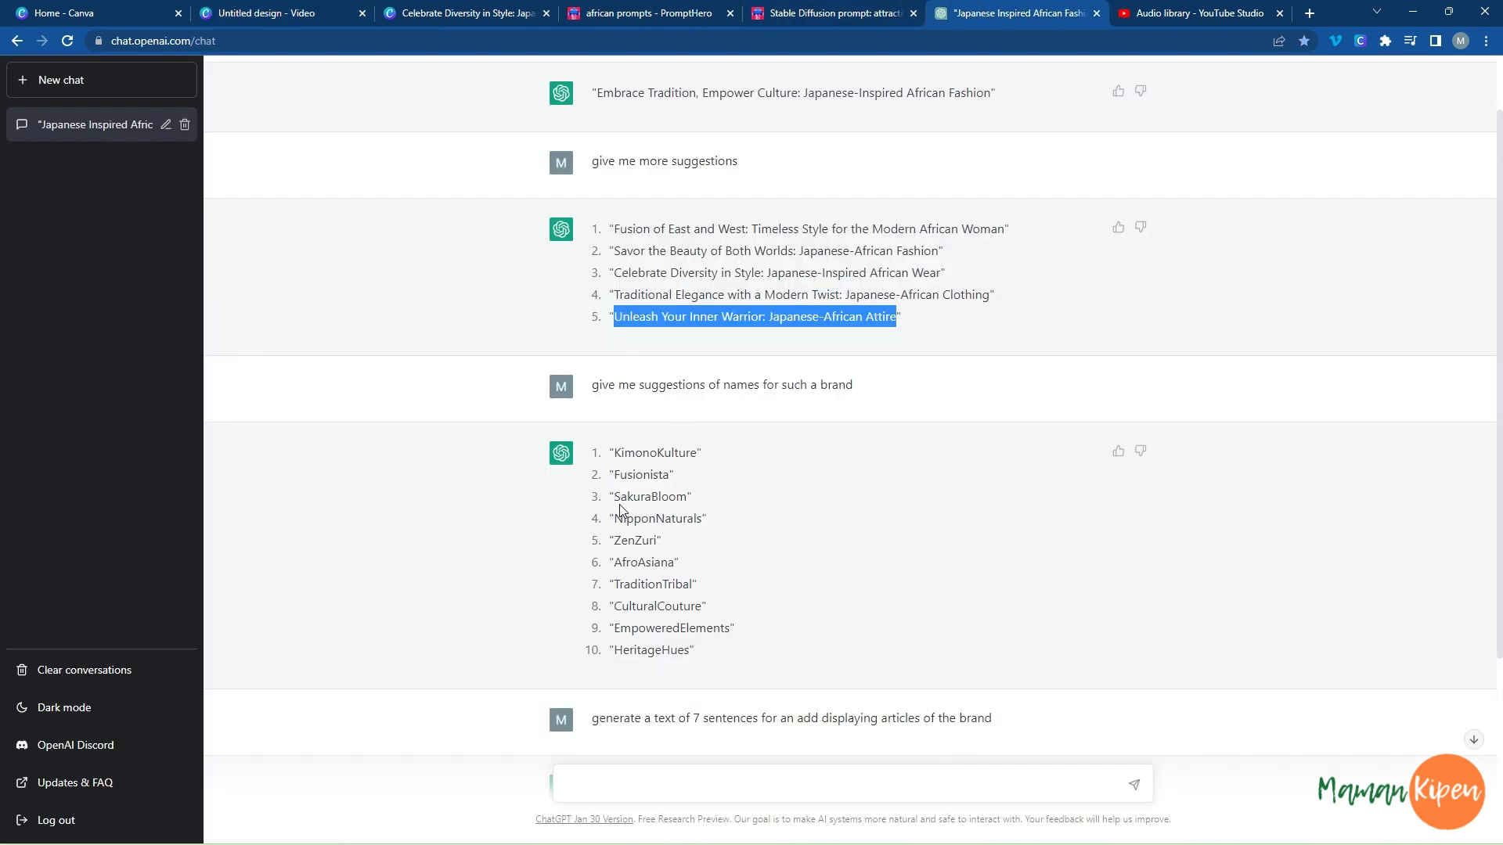
left_click_drag(617, 501, 683, 504)
key("ctrl+c")
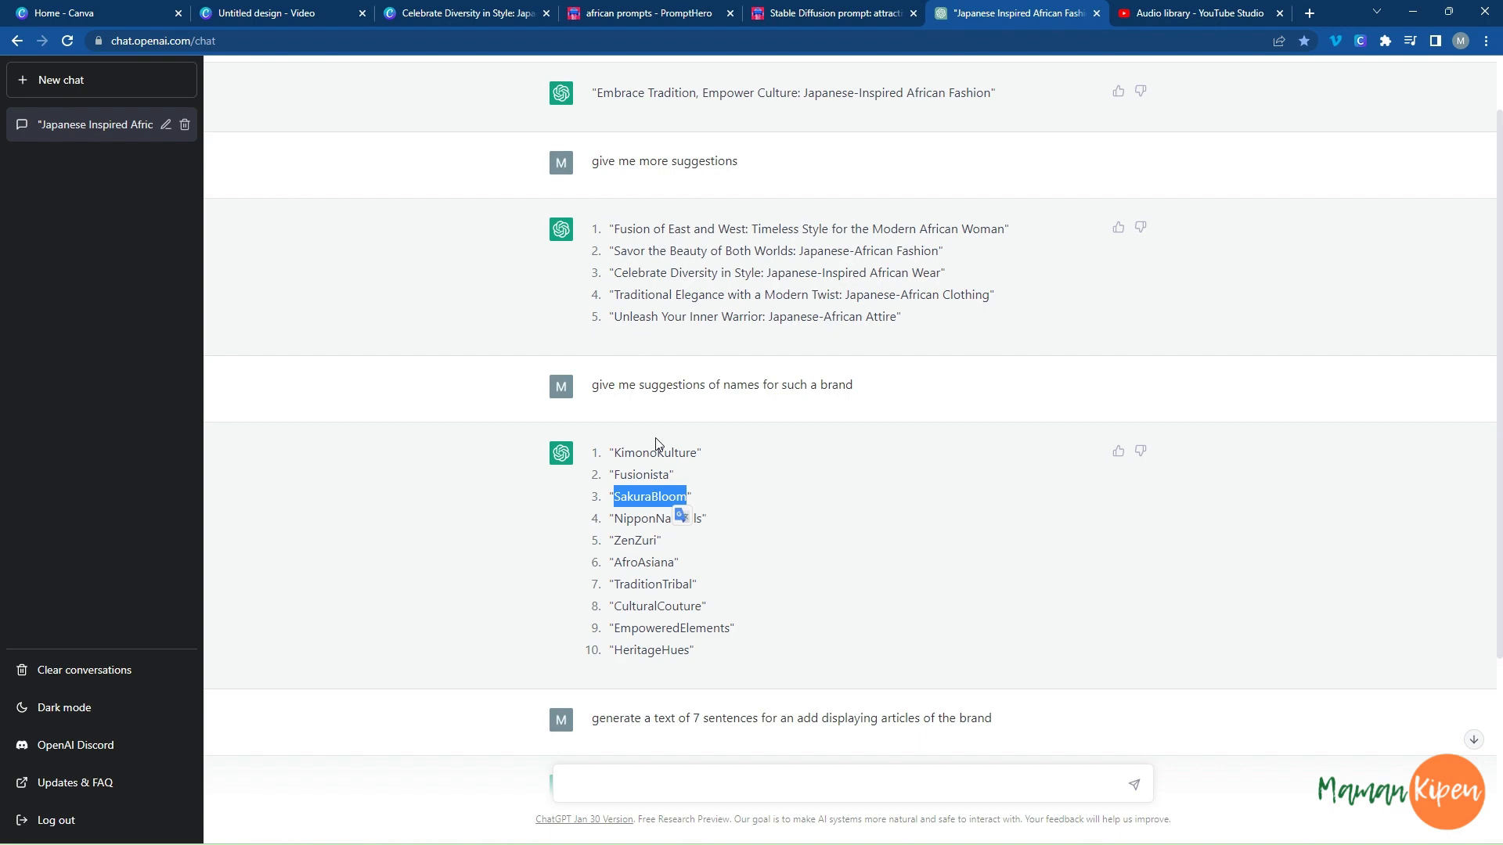
left_click(1144, 13)
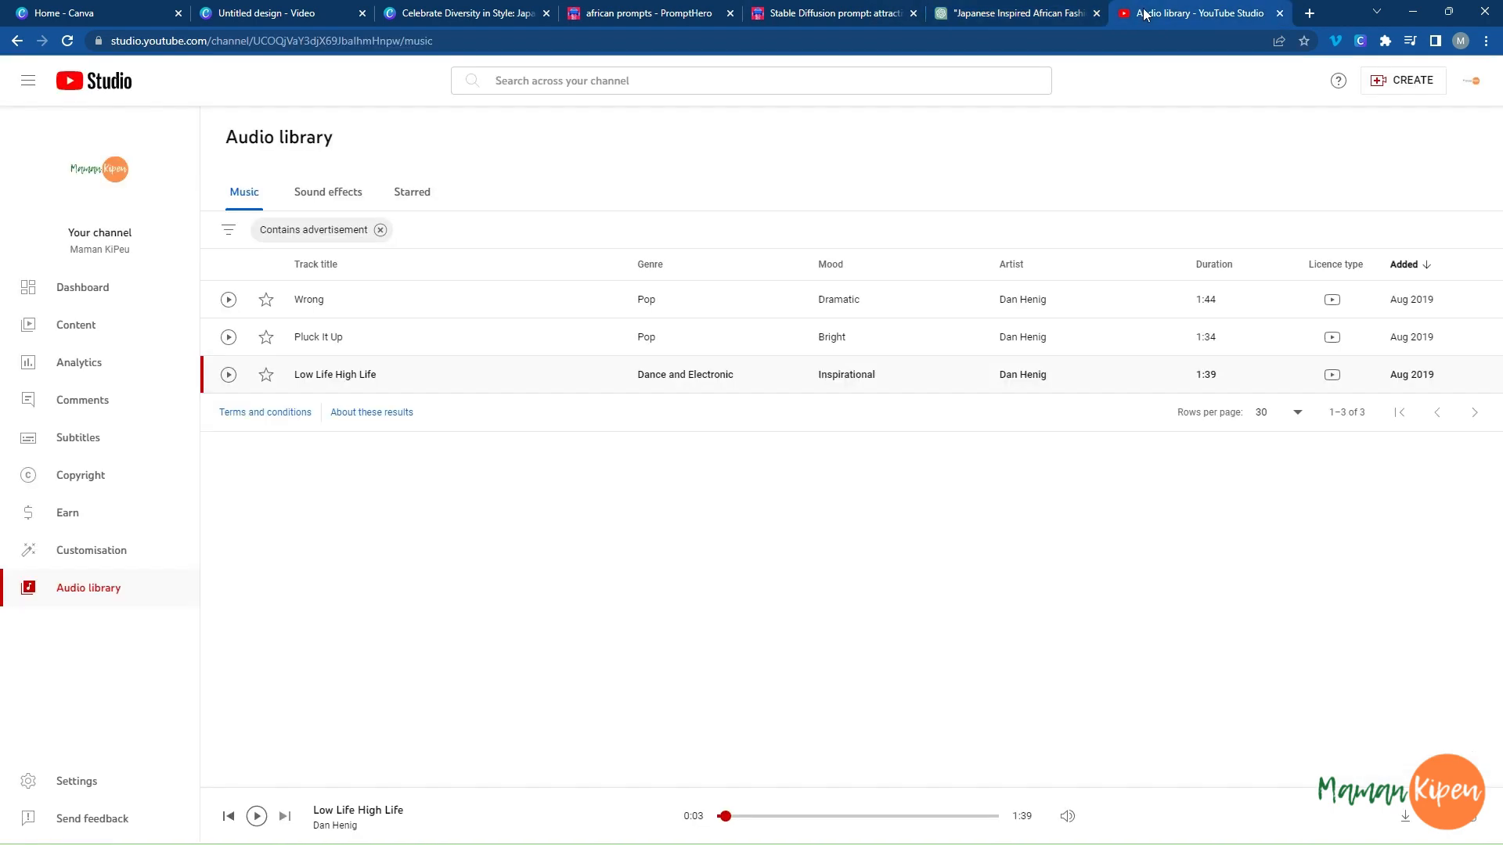
left_click(971, 20)
left_click(791, 23)
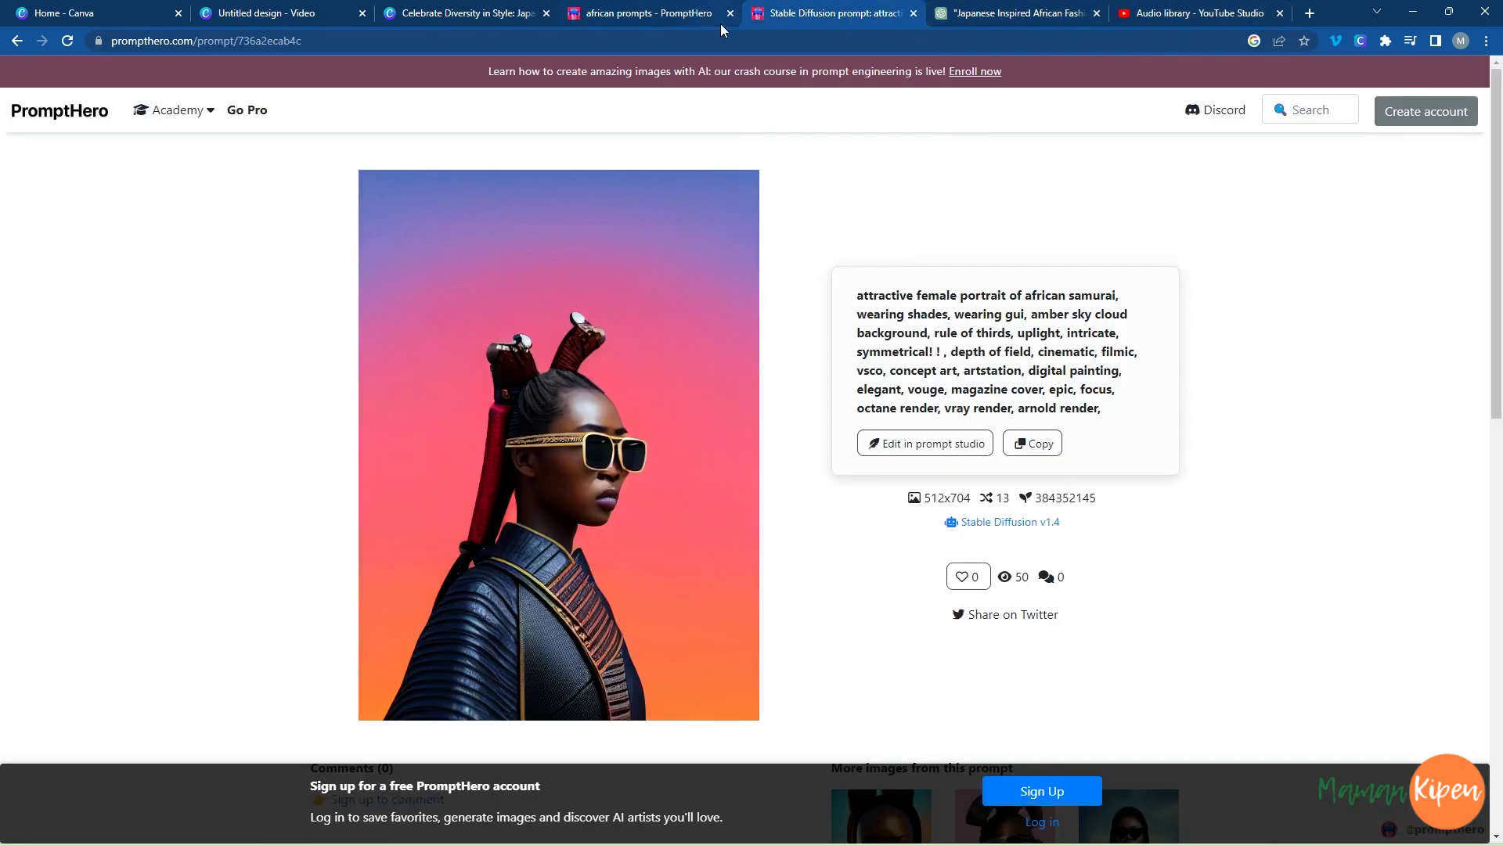
left_click(423, 22)
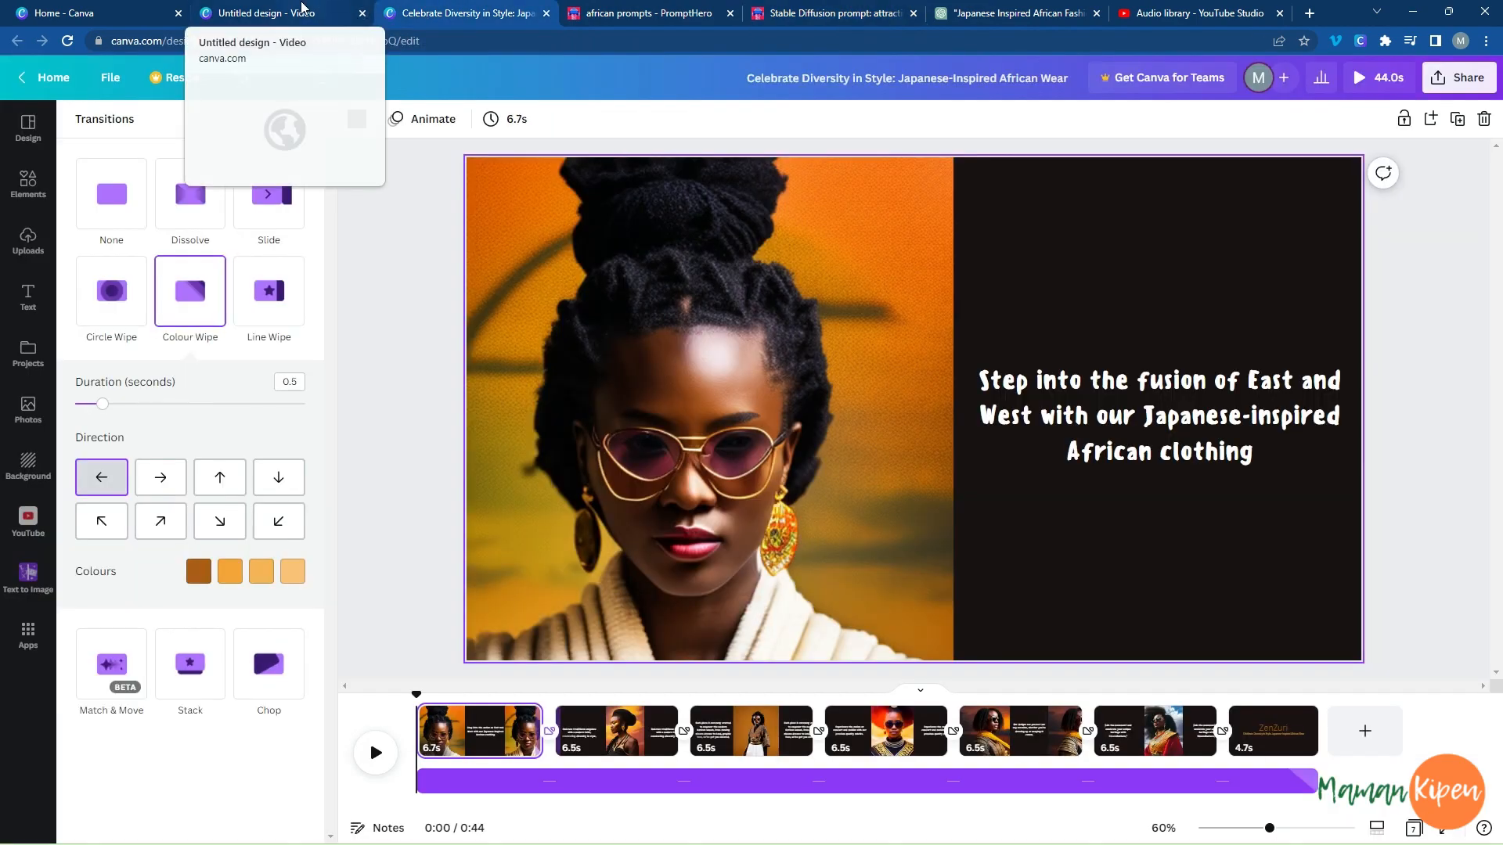
left_click(302, 10)
left_click(546, 14)
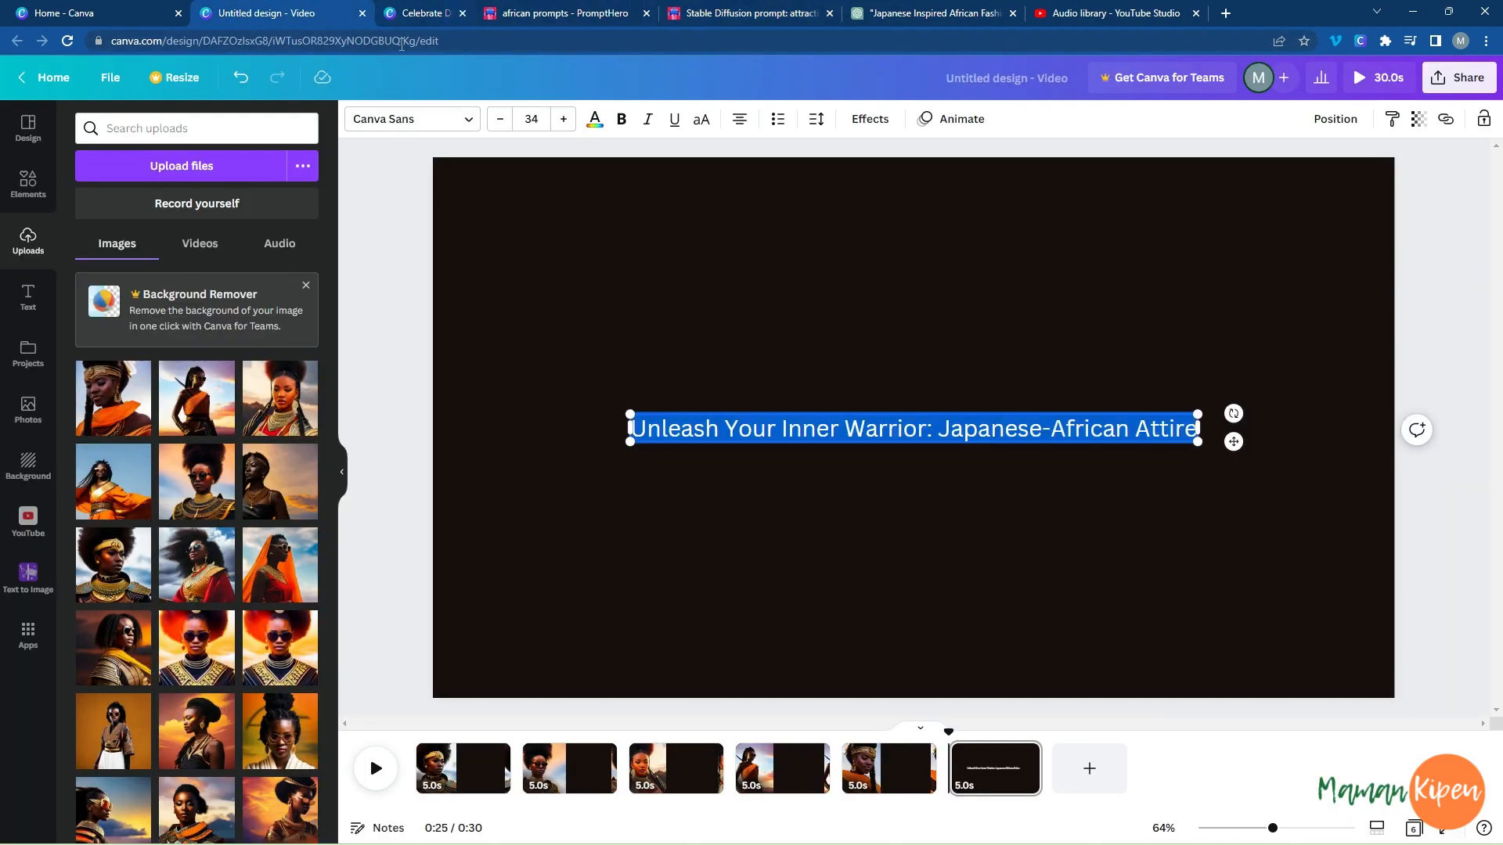
Paste "SakuraBloom" onto the sixth page, enlarge it to font size 88.6 and place it directly above the slogan.
left_click(892, 381)
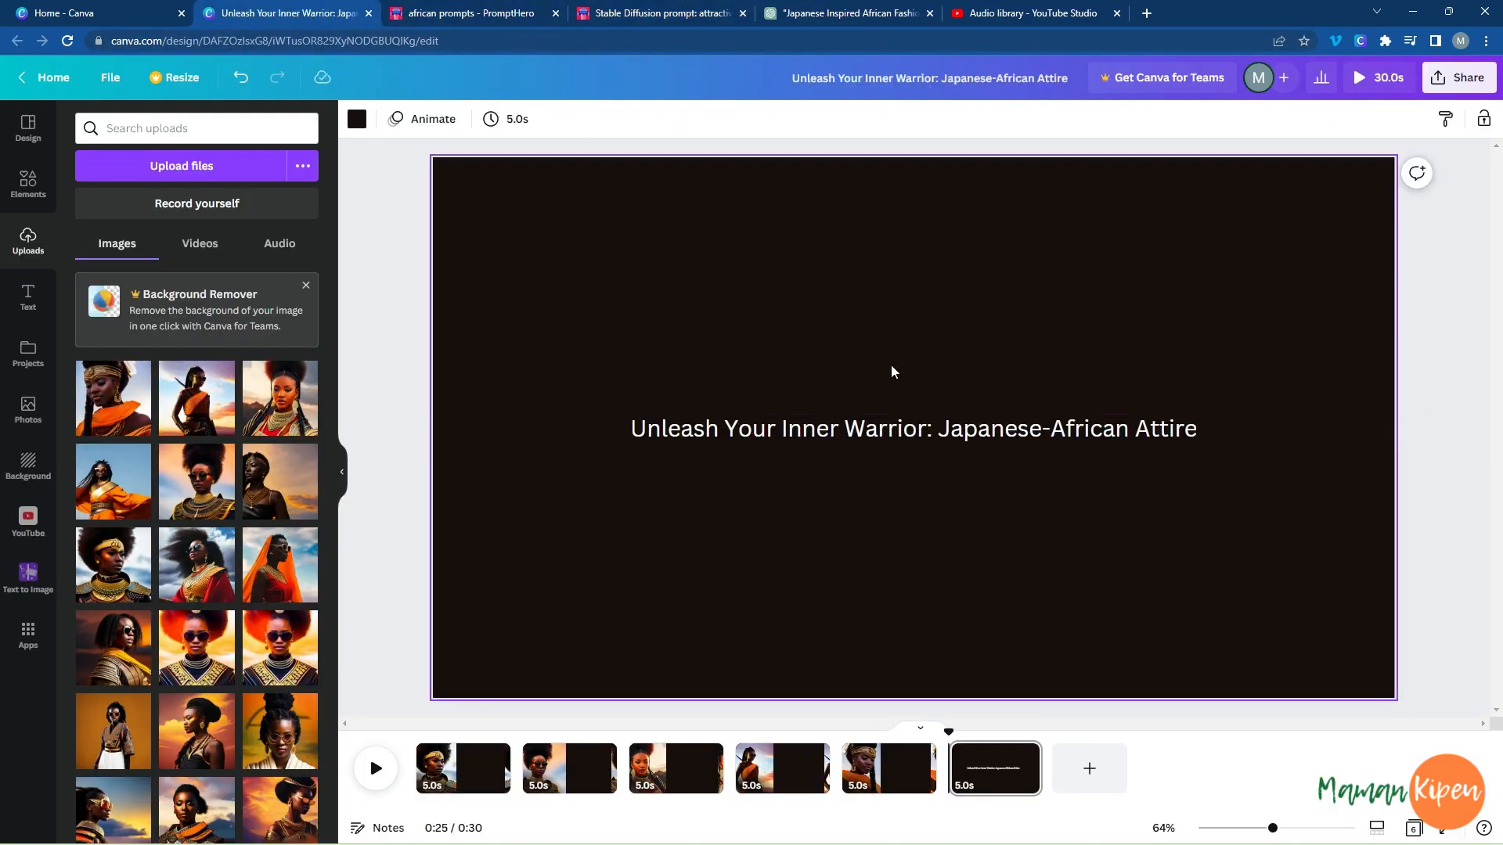
key("ctrl+v")
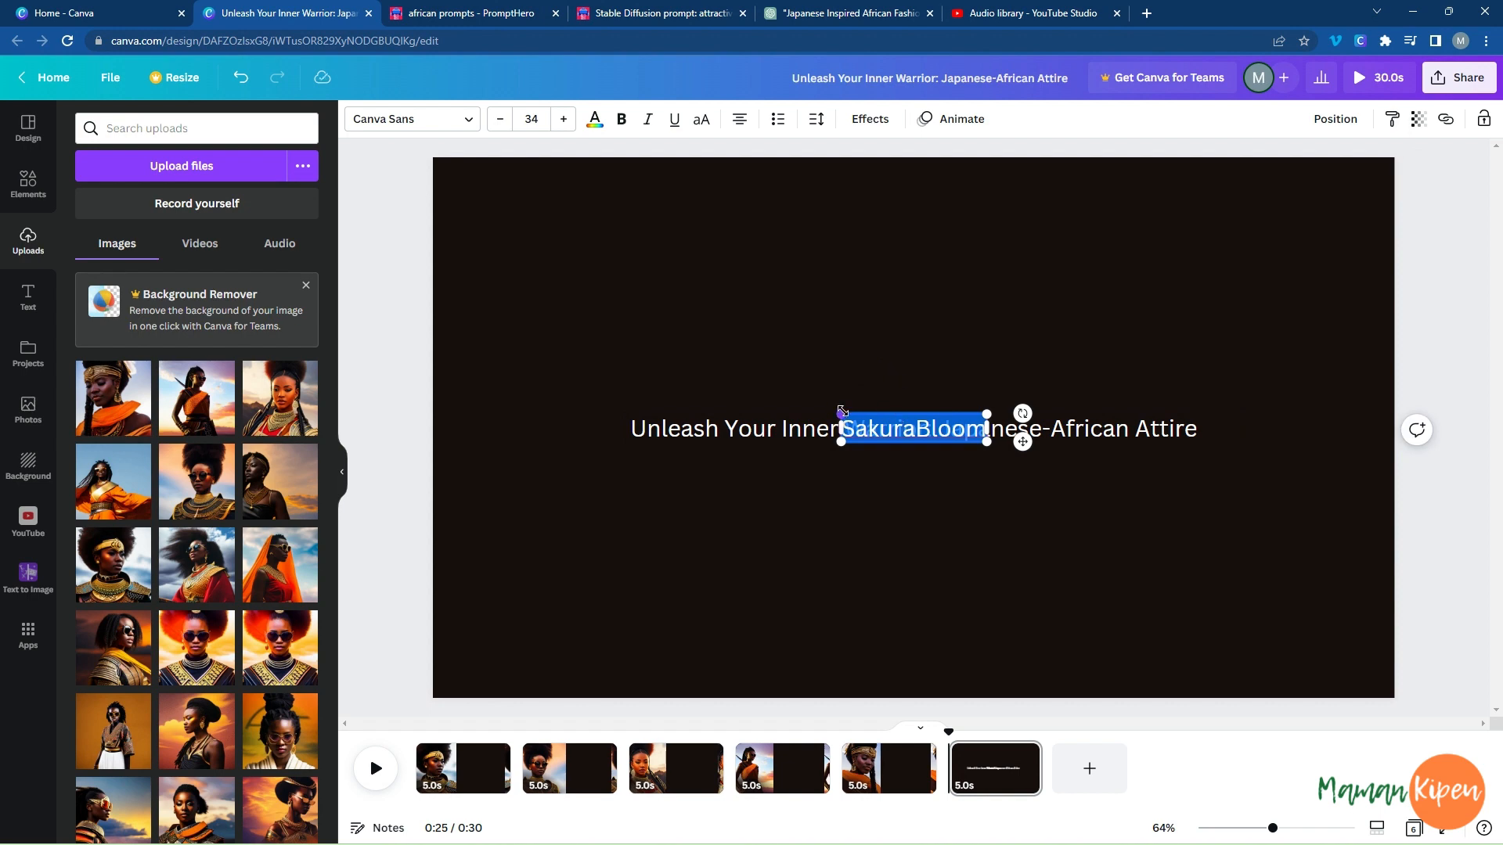
left_click_drag(842, 411, 610, 344)
left_click_drag(773, 370, 871, 335)
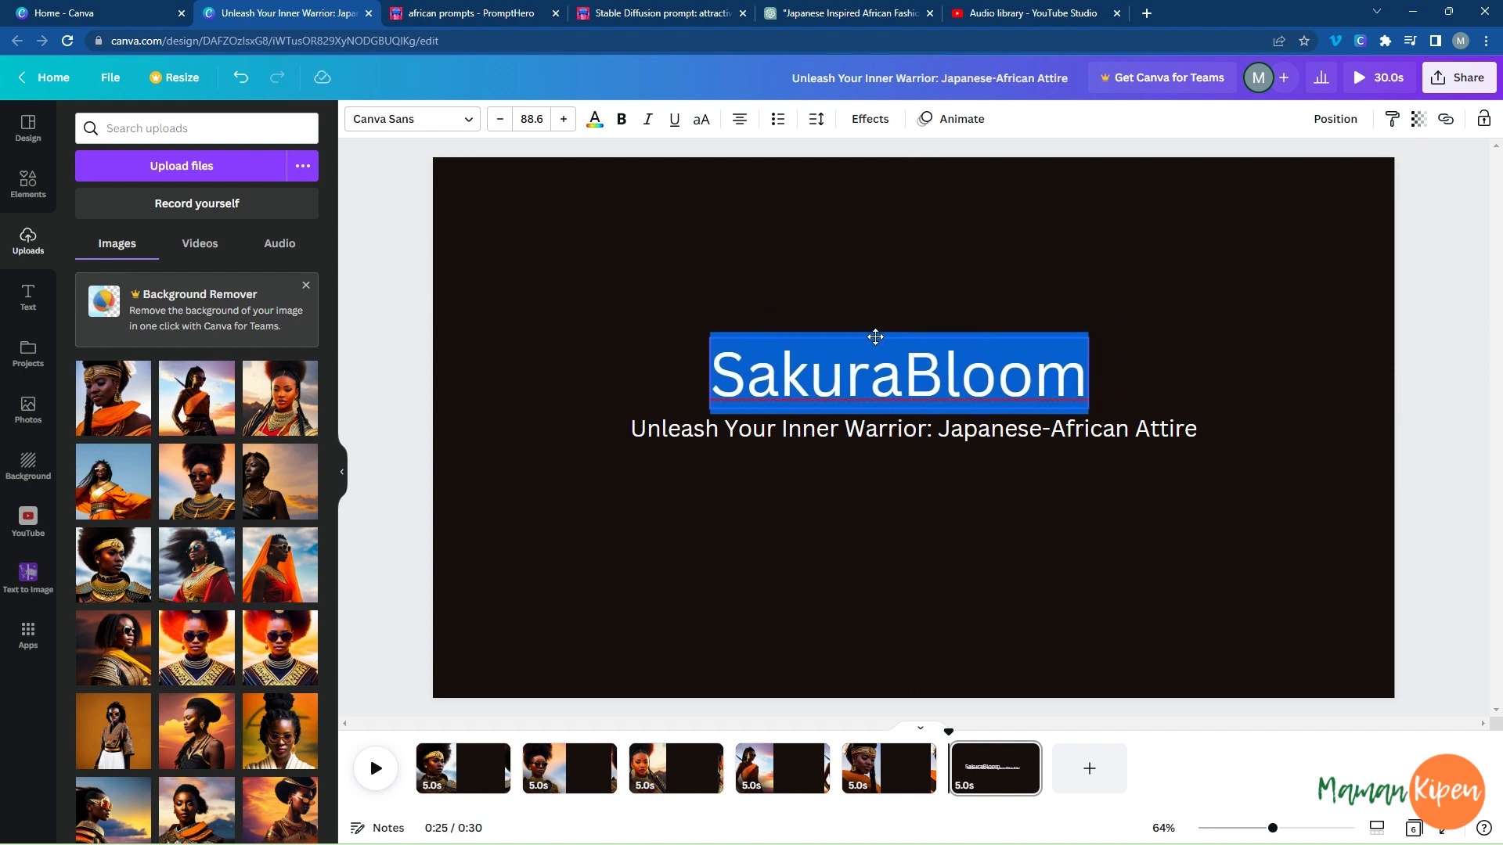
Set the font of the "SakuraBloom" brand name on the sixth page to RoxboroughCF Bold.
left_click(468, 122)
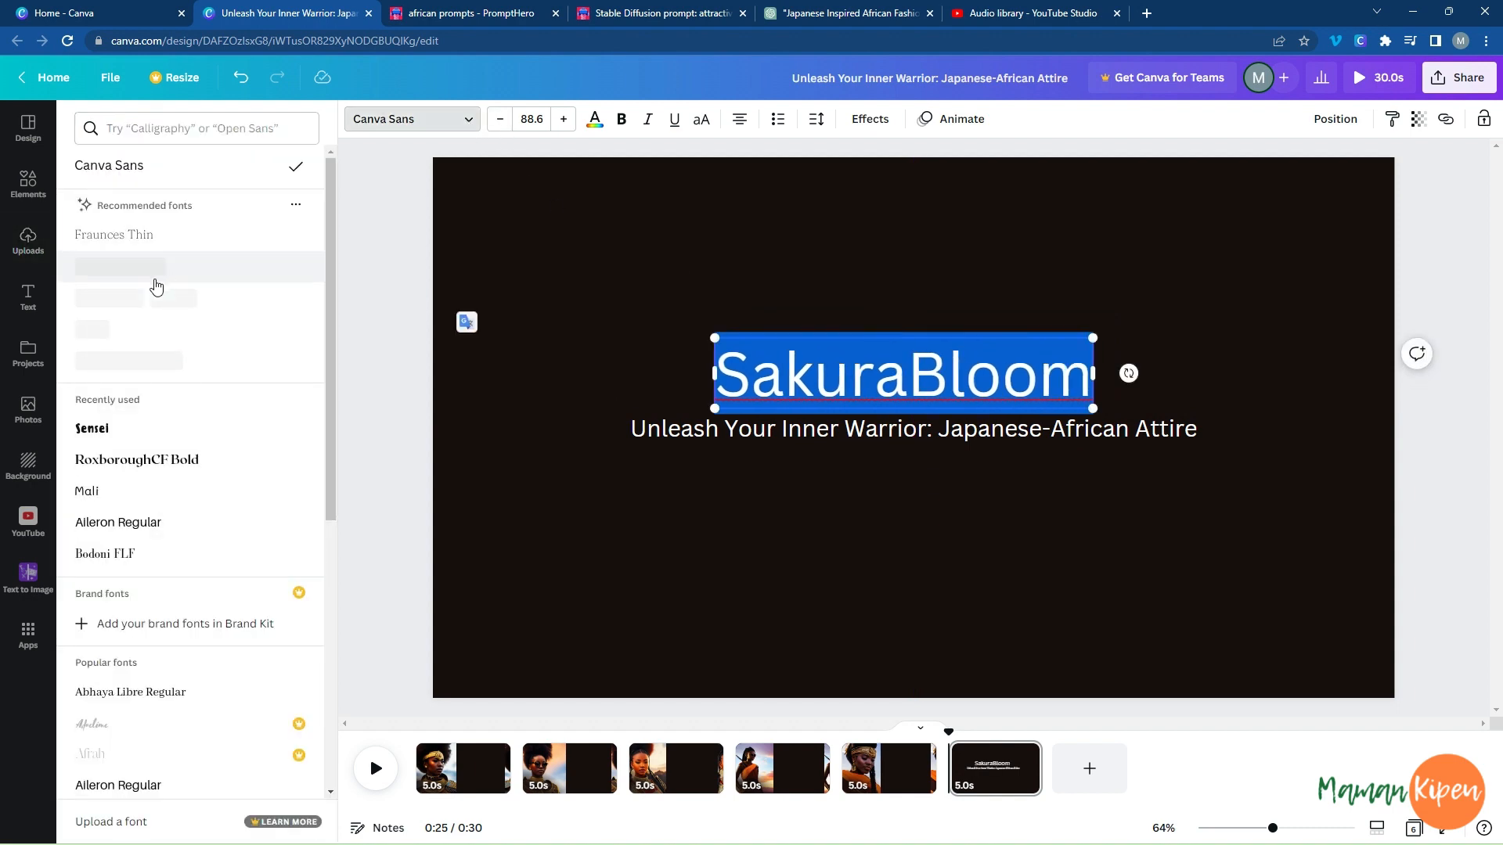
left_click(112, 442)
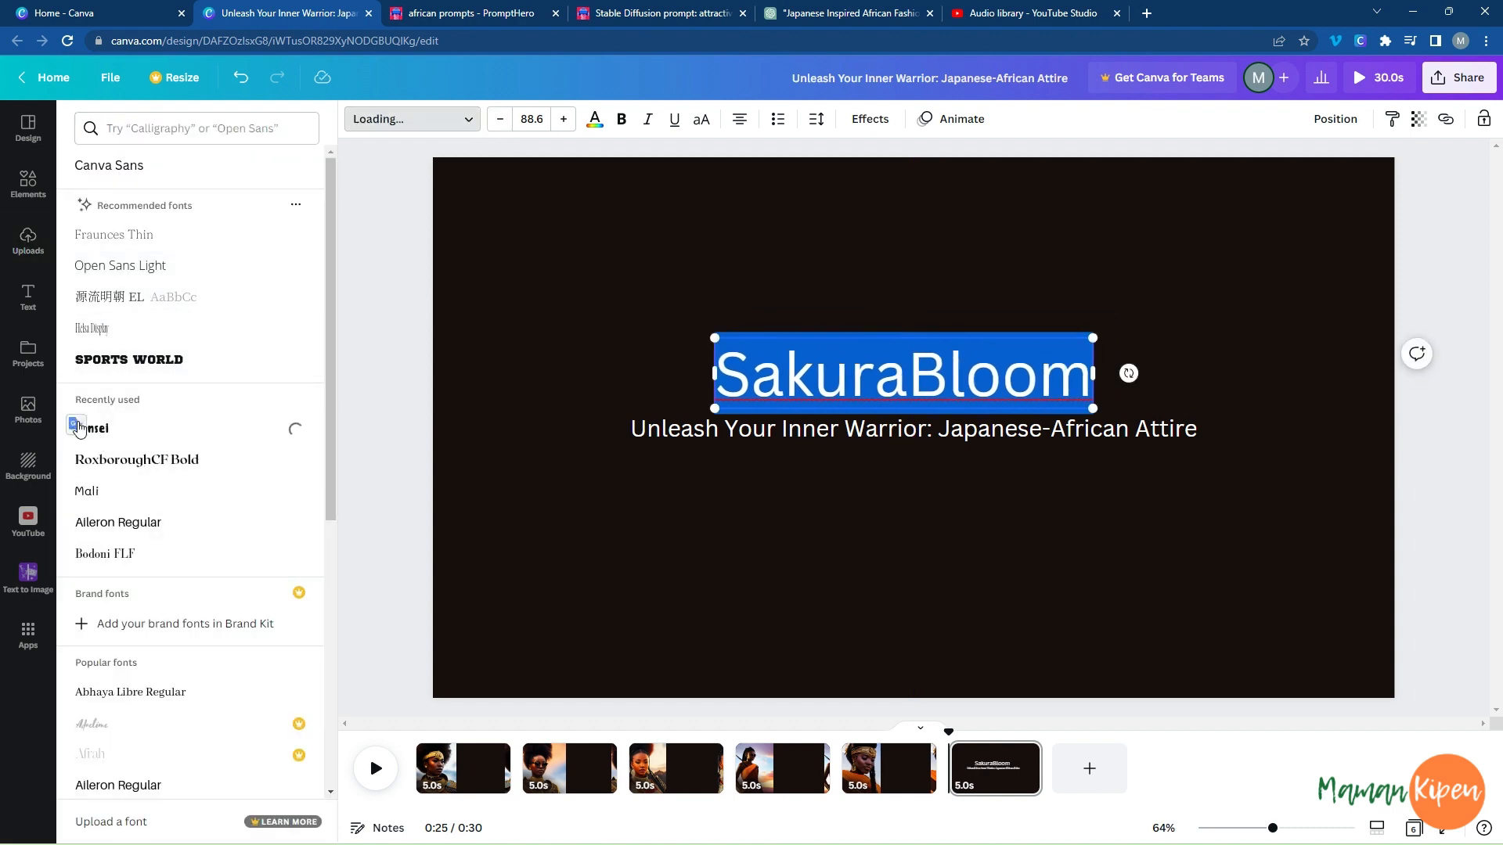
left_click(107, 458)
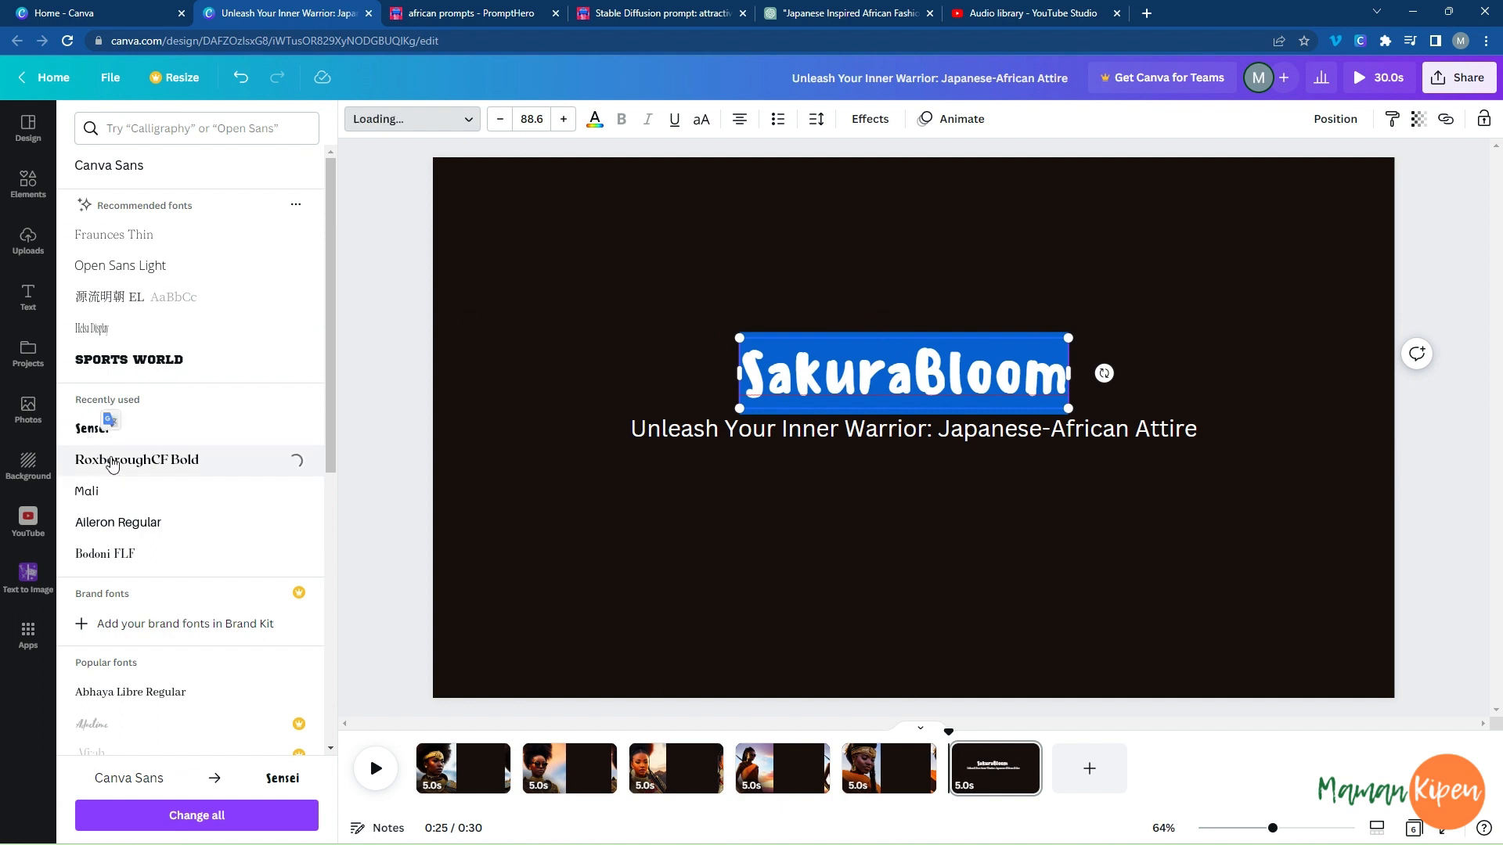
left_click(852, 382)
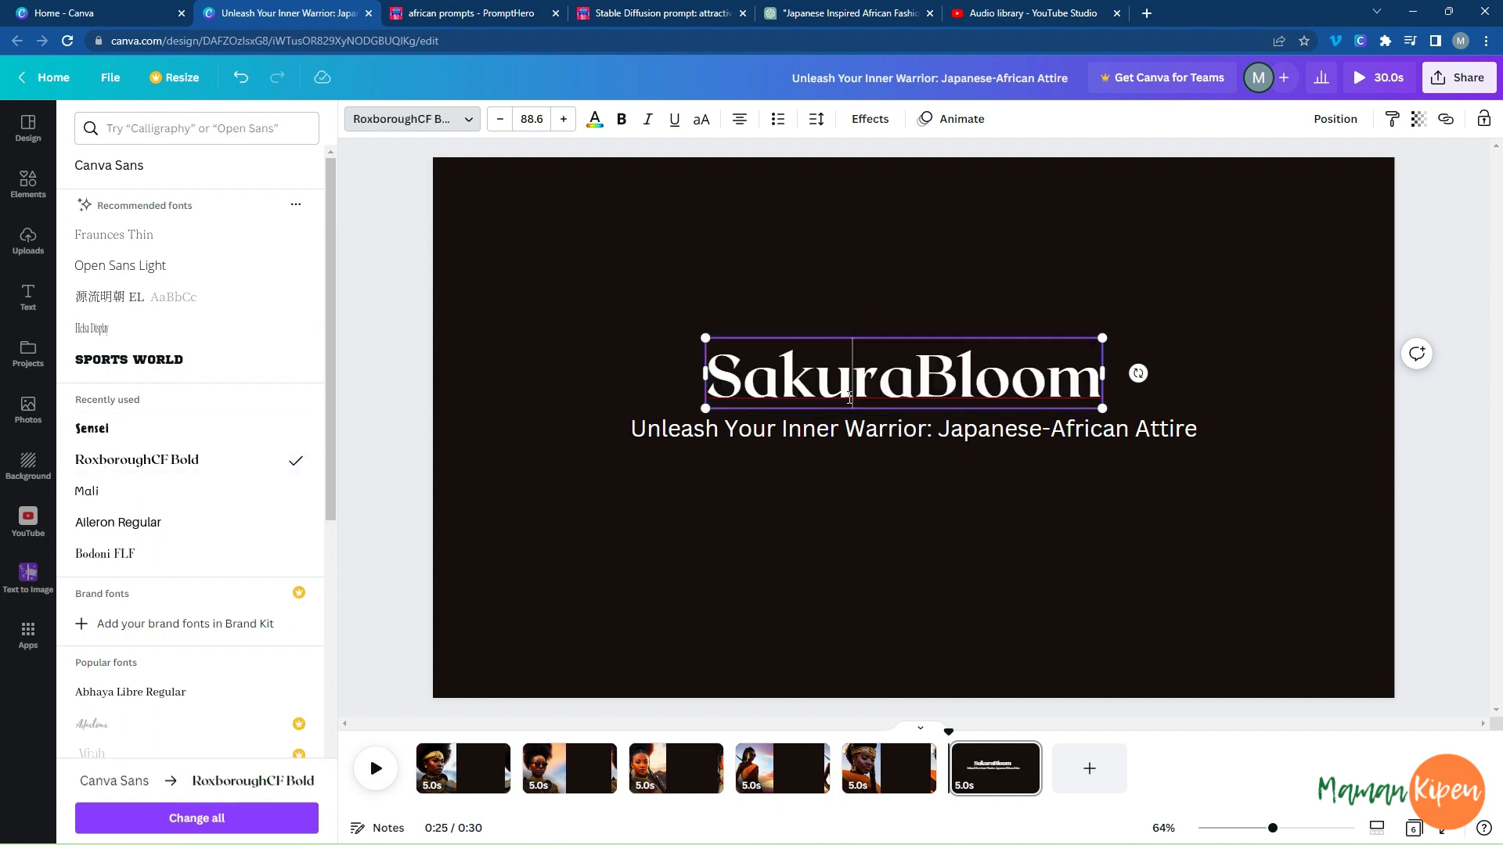
left_click(972, 522)
Colour only the "Bloom" part of the brand name with the golden tan from the first photo's colours.
left_click(924, 377)
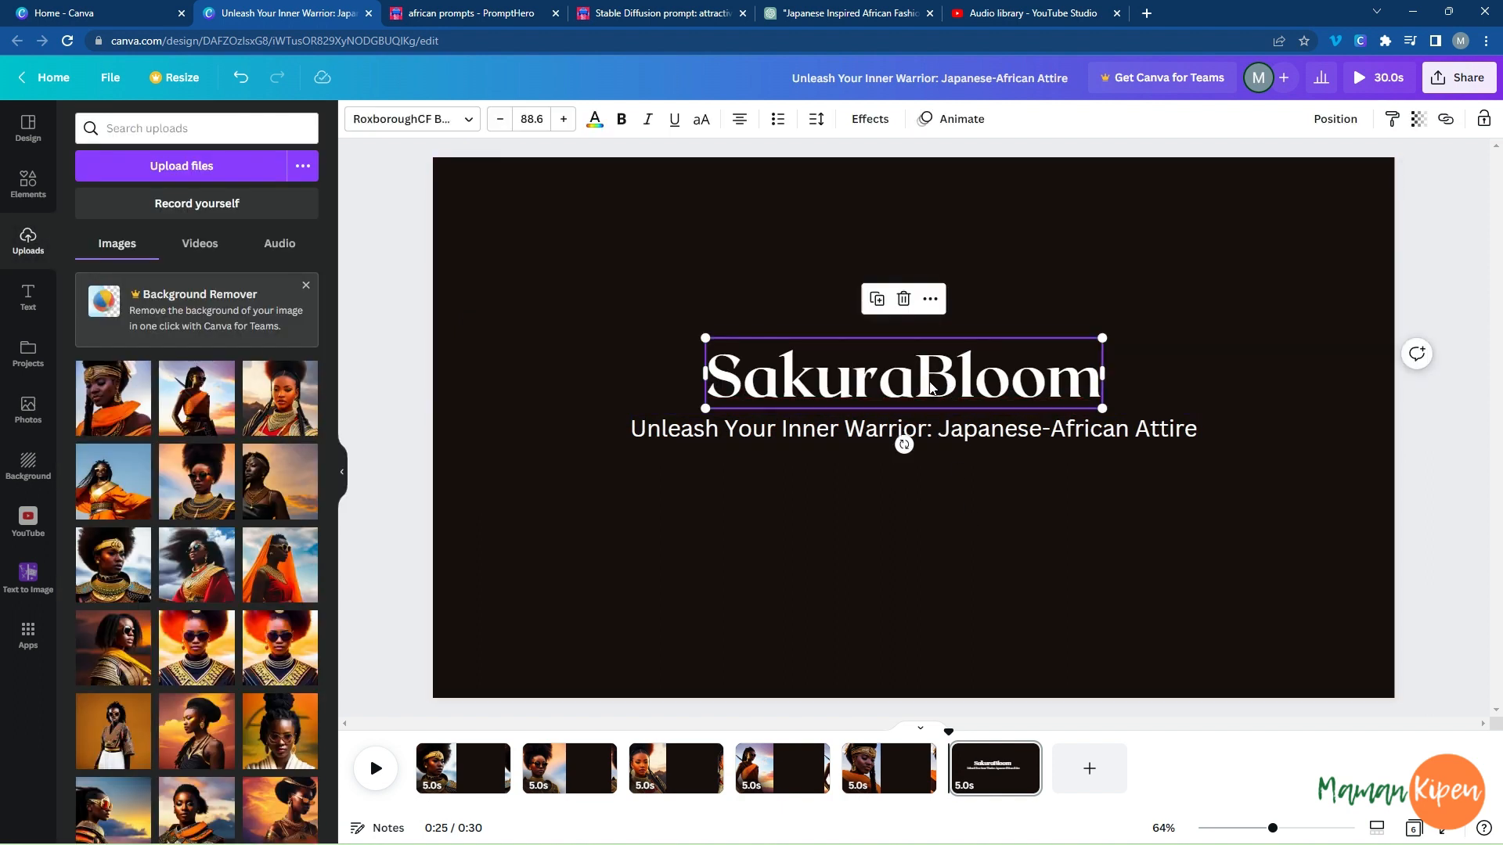
left_click(924, 378)
left_click(924, 378)
key("shift+Right")
key("shift+Right")
key("shift+Right")
key("shift+Right")
key("shift+Right")
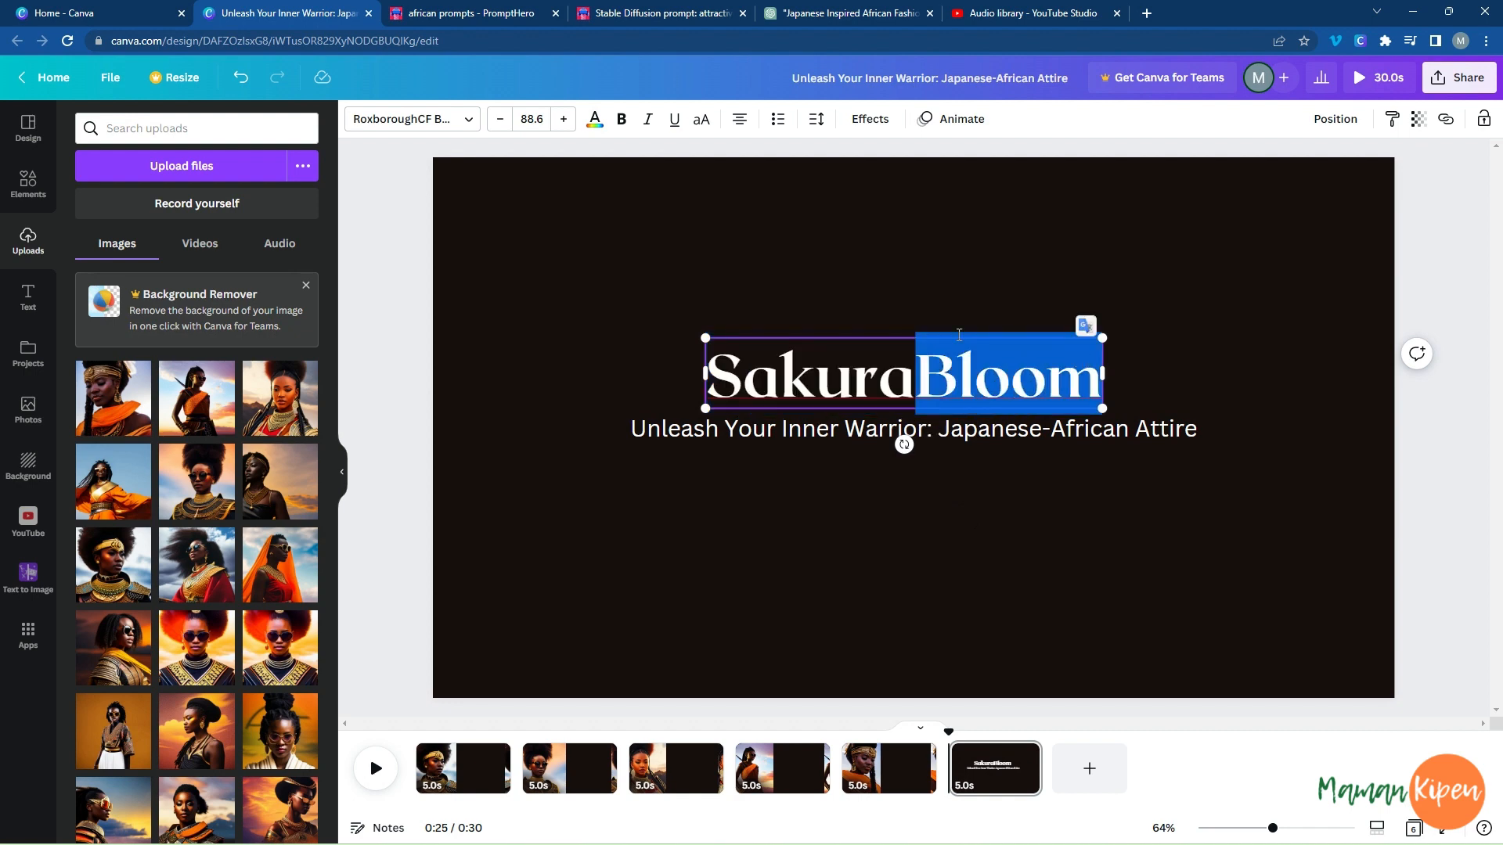
left_click(595, 119)
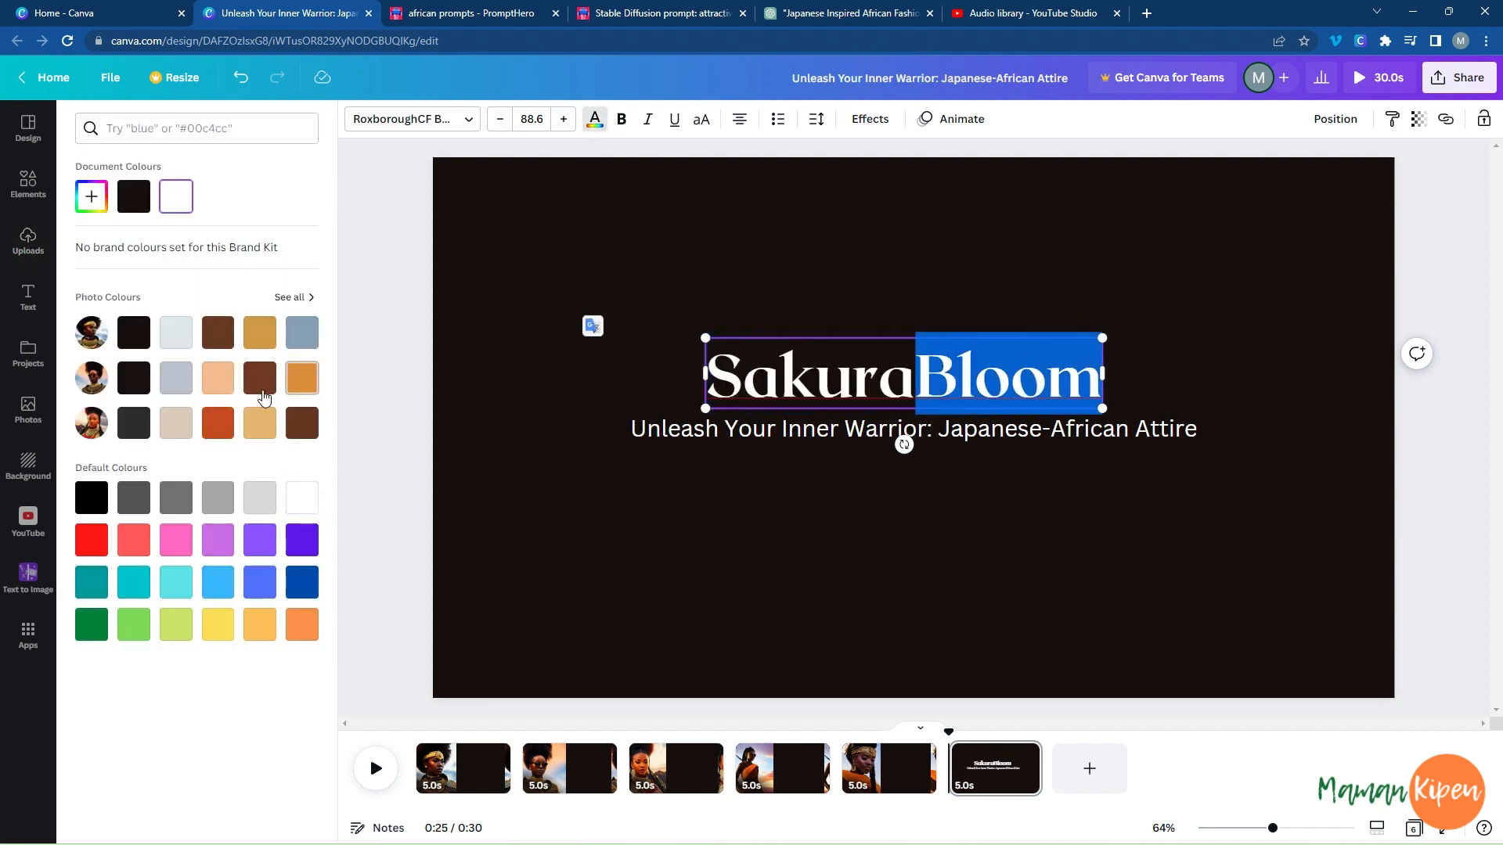
left_click(260, 336)
Colour the "Sakura" part of the brand name with the orange-red from the third photo's colours.
left_click(850, 374)
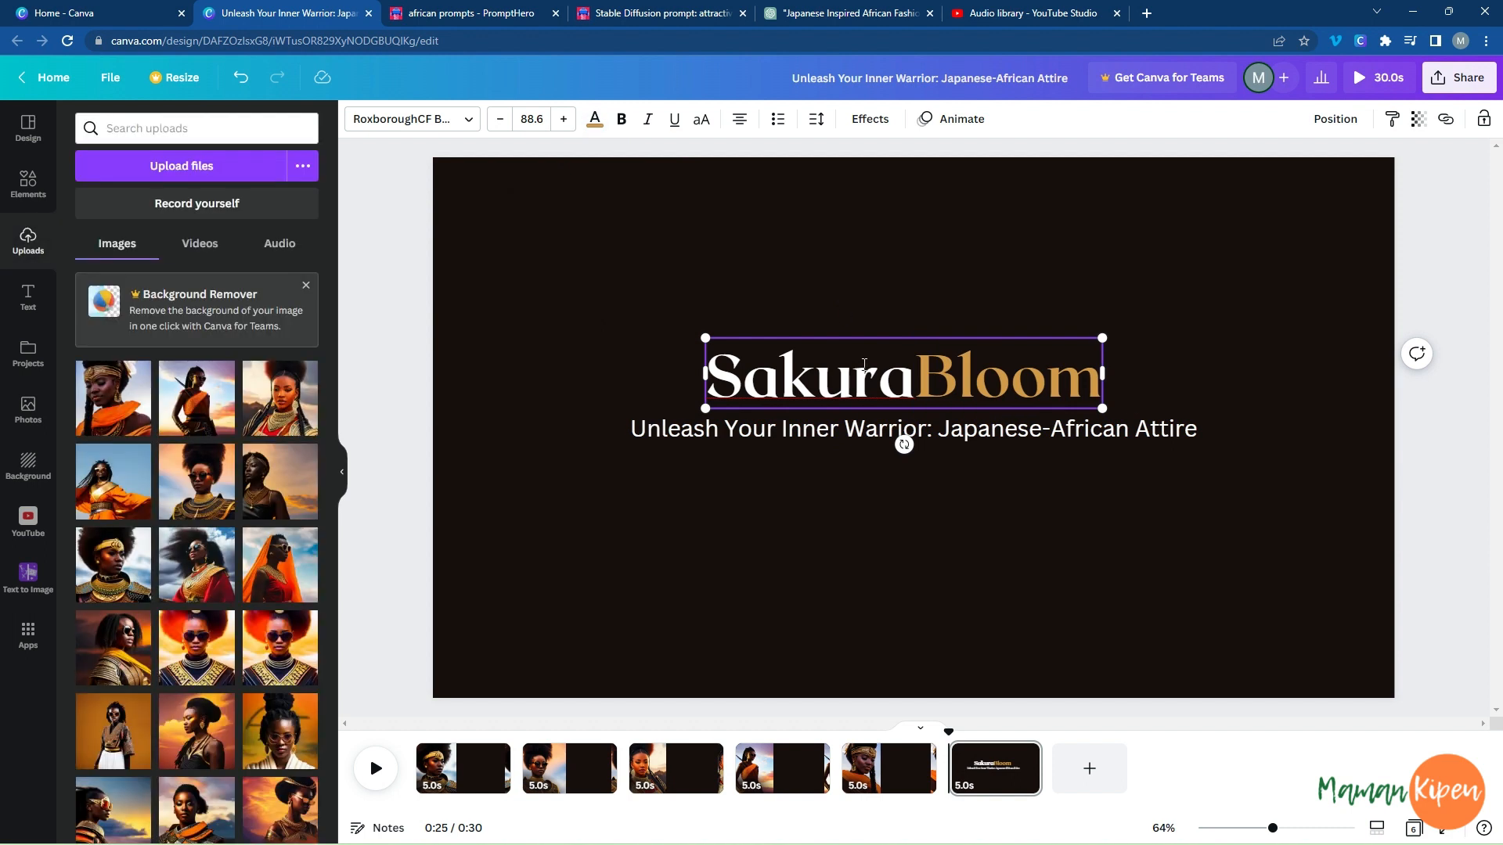
left_click_drag(910, 383, 701, 326)
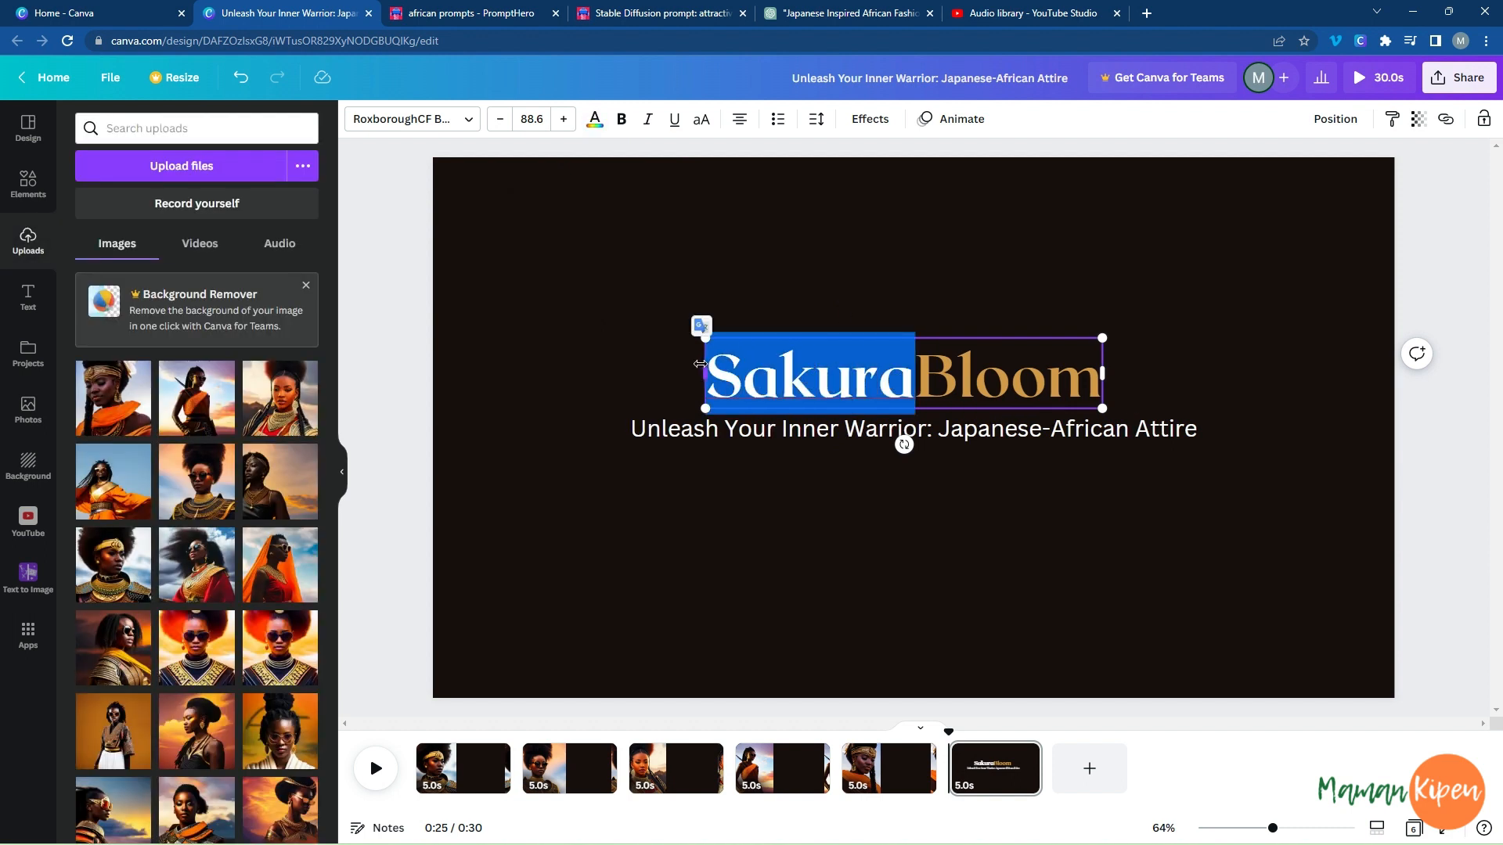
left_click(601, 126)
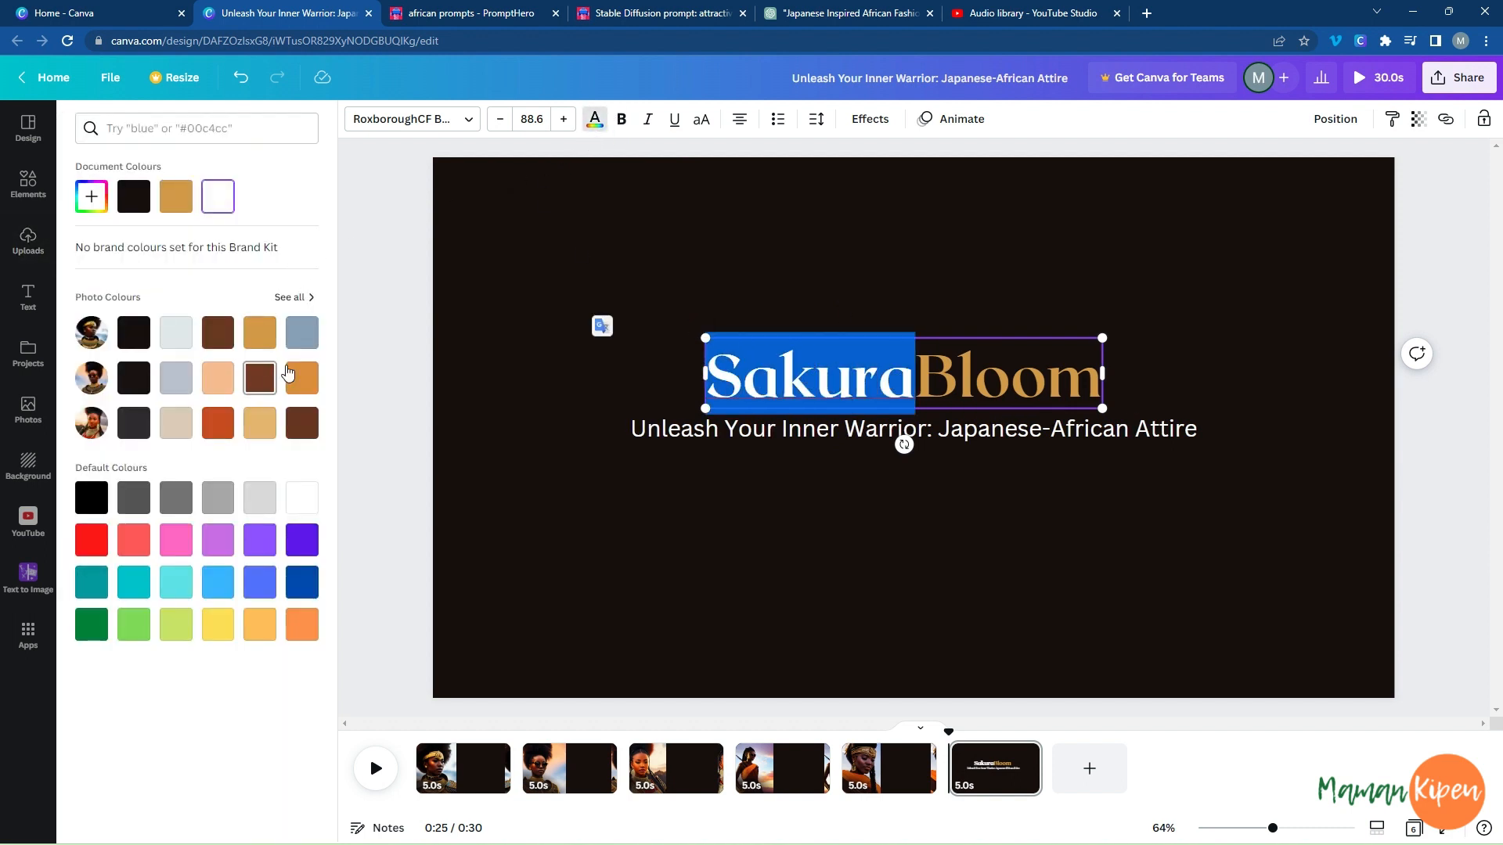
left_click(313, 335)
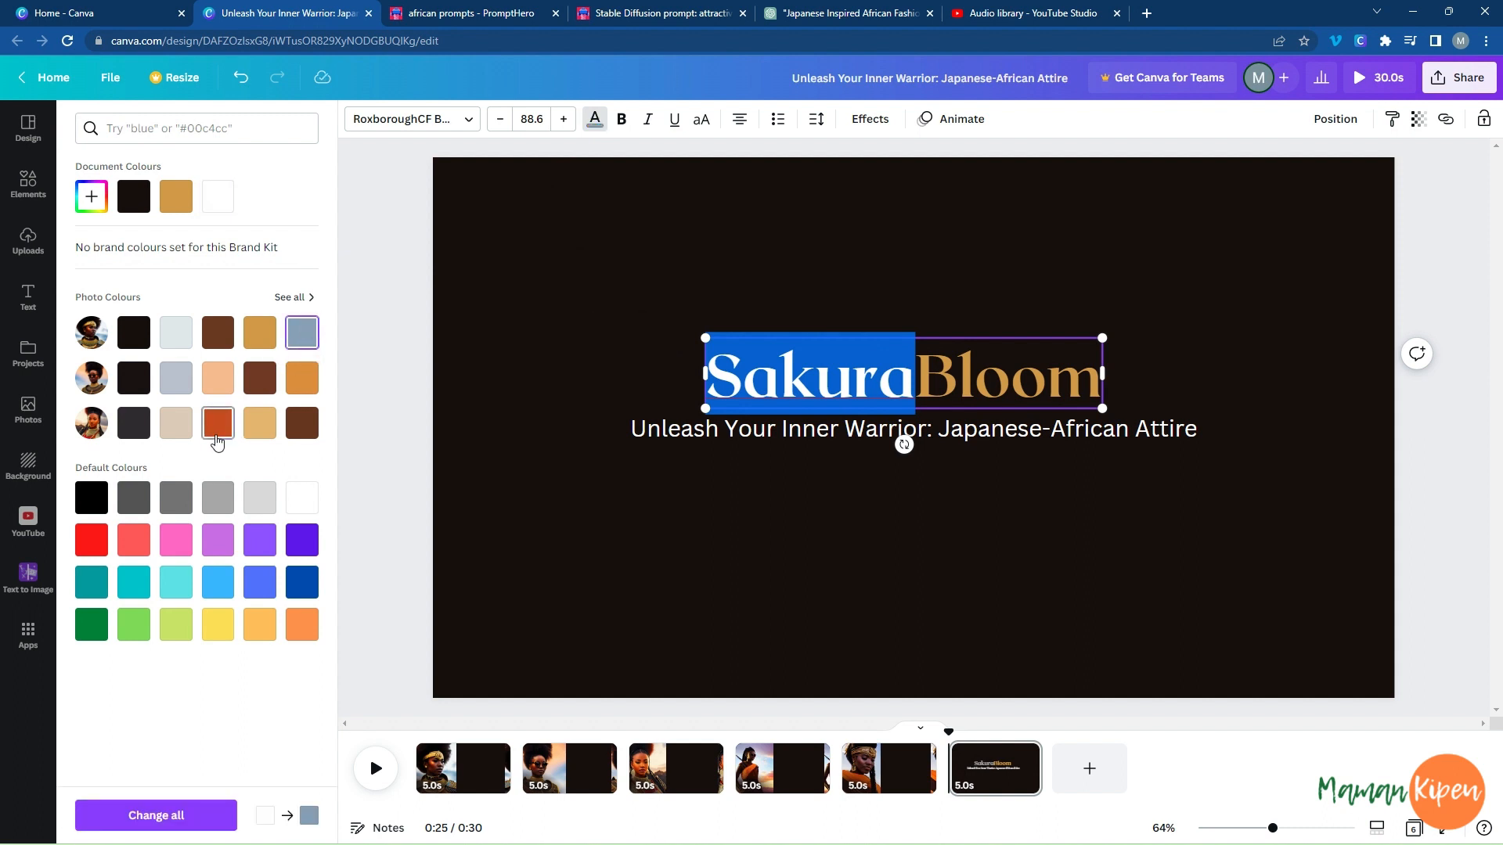
left_click(218, 423)
key("Escape")
Change the text colour of the slogan below the brand name to the peach photo colour #f7bb8e.
left_click(689, 437)
left_click(664, 428)
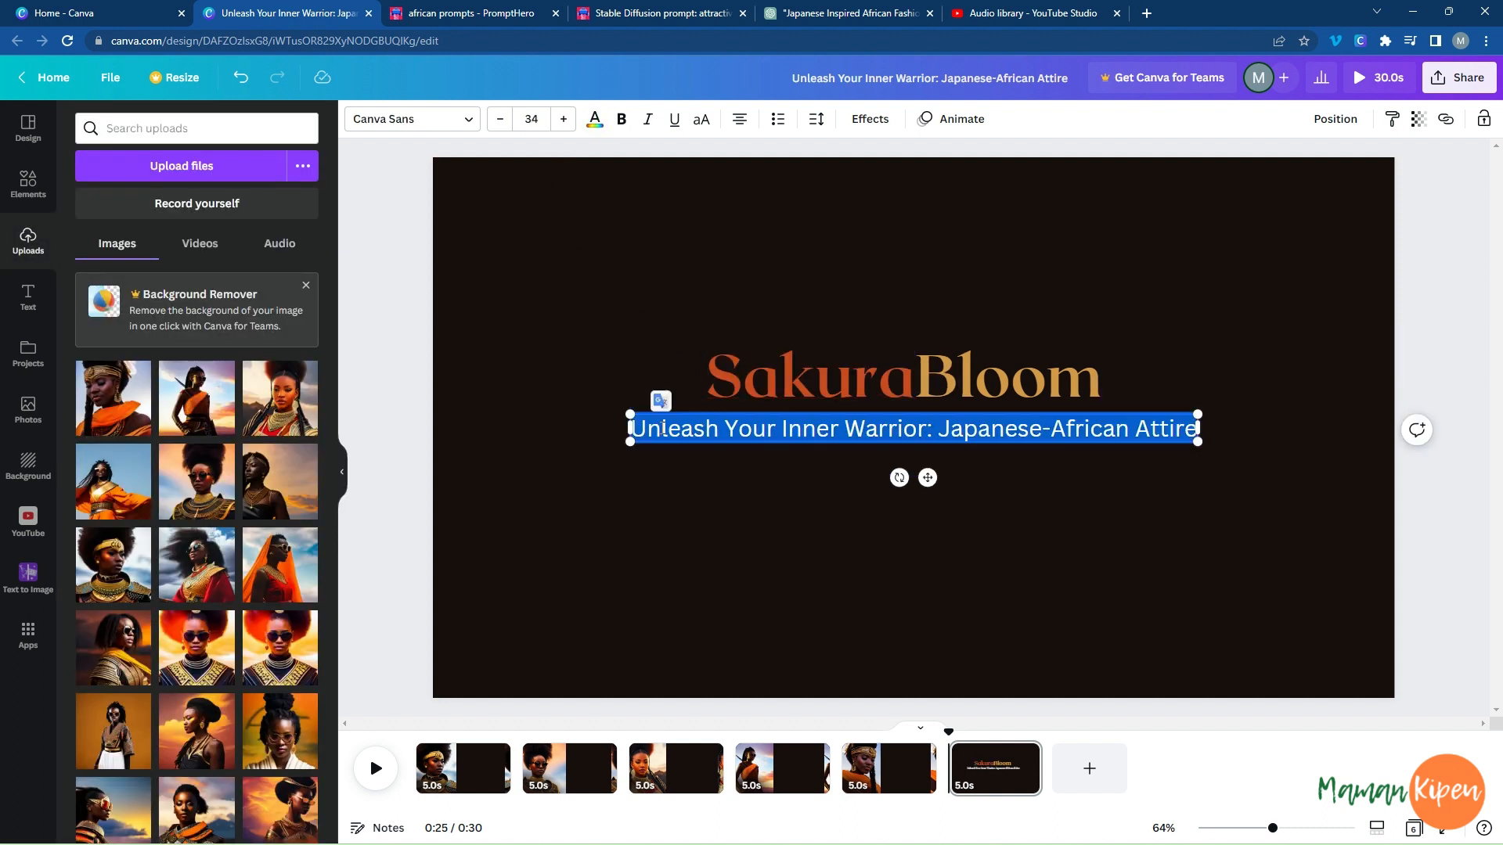
left_click(599, 127)
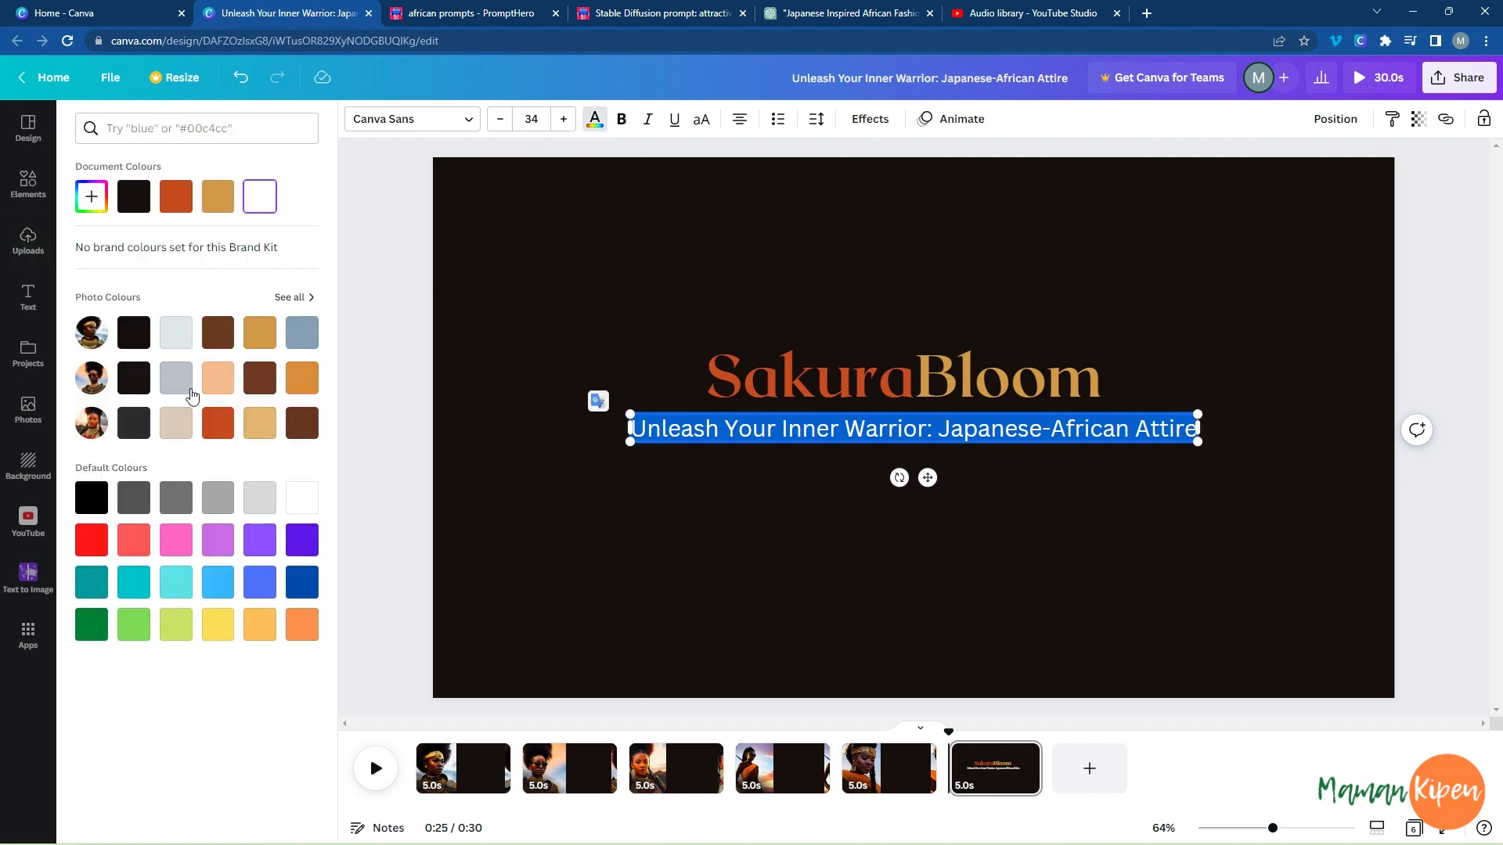
left_click(220, 383)
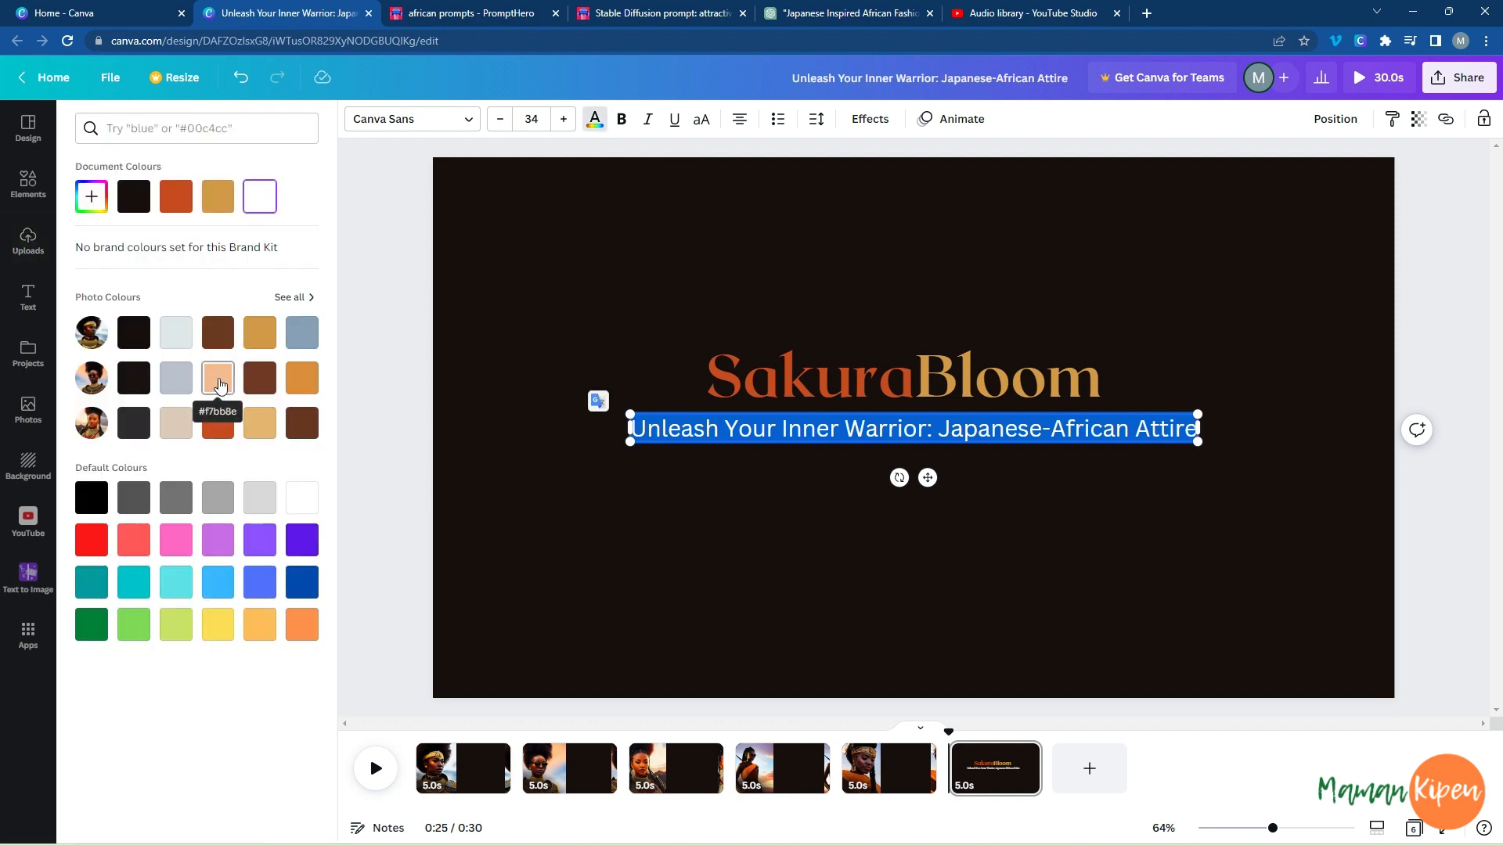
left_click(678, 531)
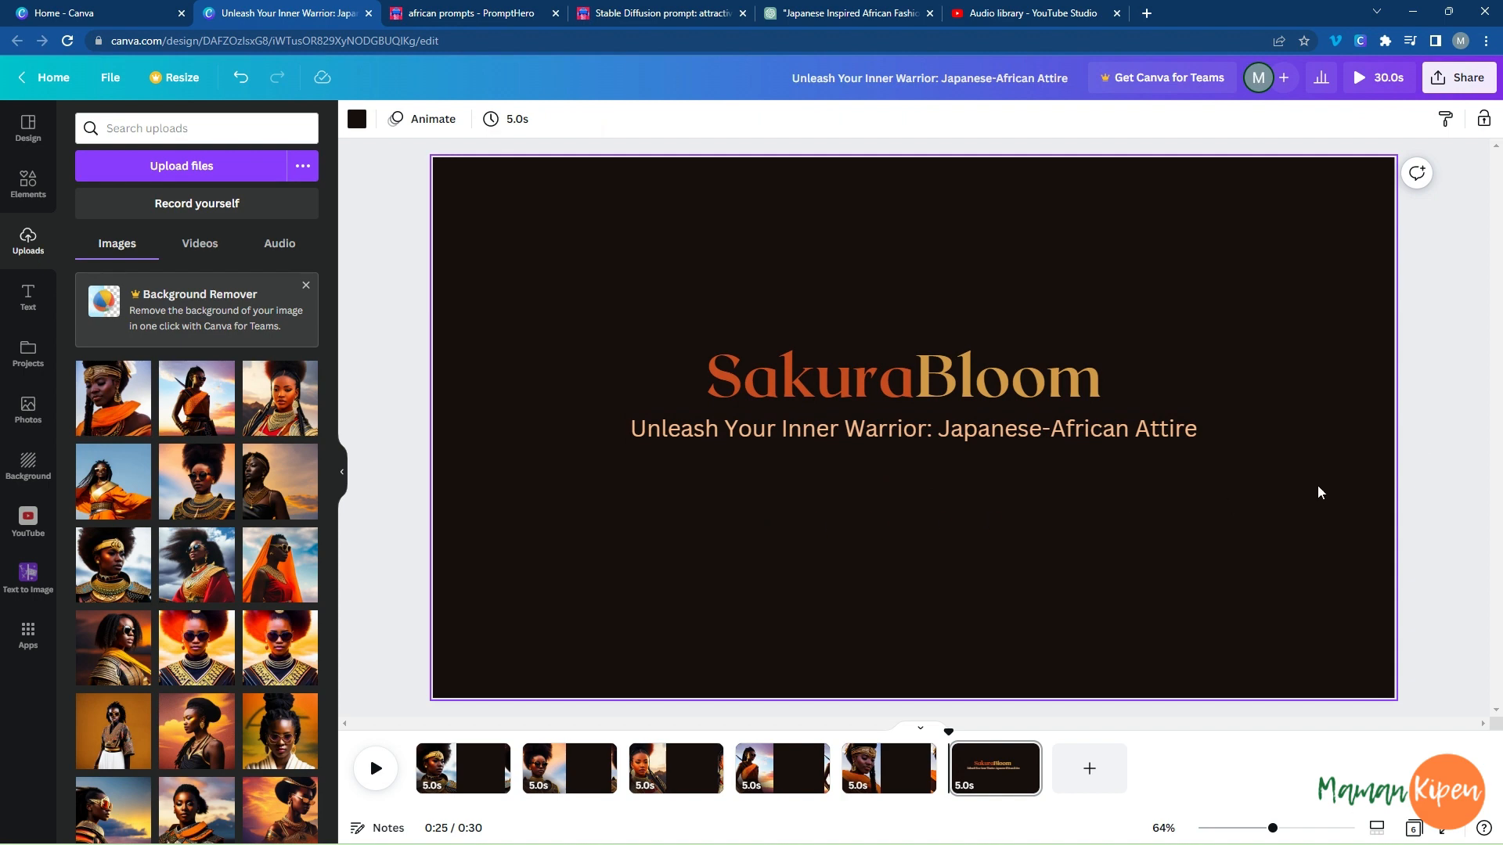
Move the slogan slightly down, enlarge "SakuraBloom" to font size 109 and place it directly above the slogan.
left_click_drag(978, 432, 981, 478)
left_click(961, 388)
left_click_drag(706, 339, 613, 318)
left_click_drag(786, 384, 851, 429)
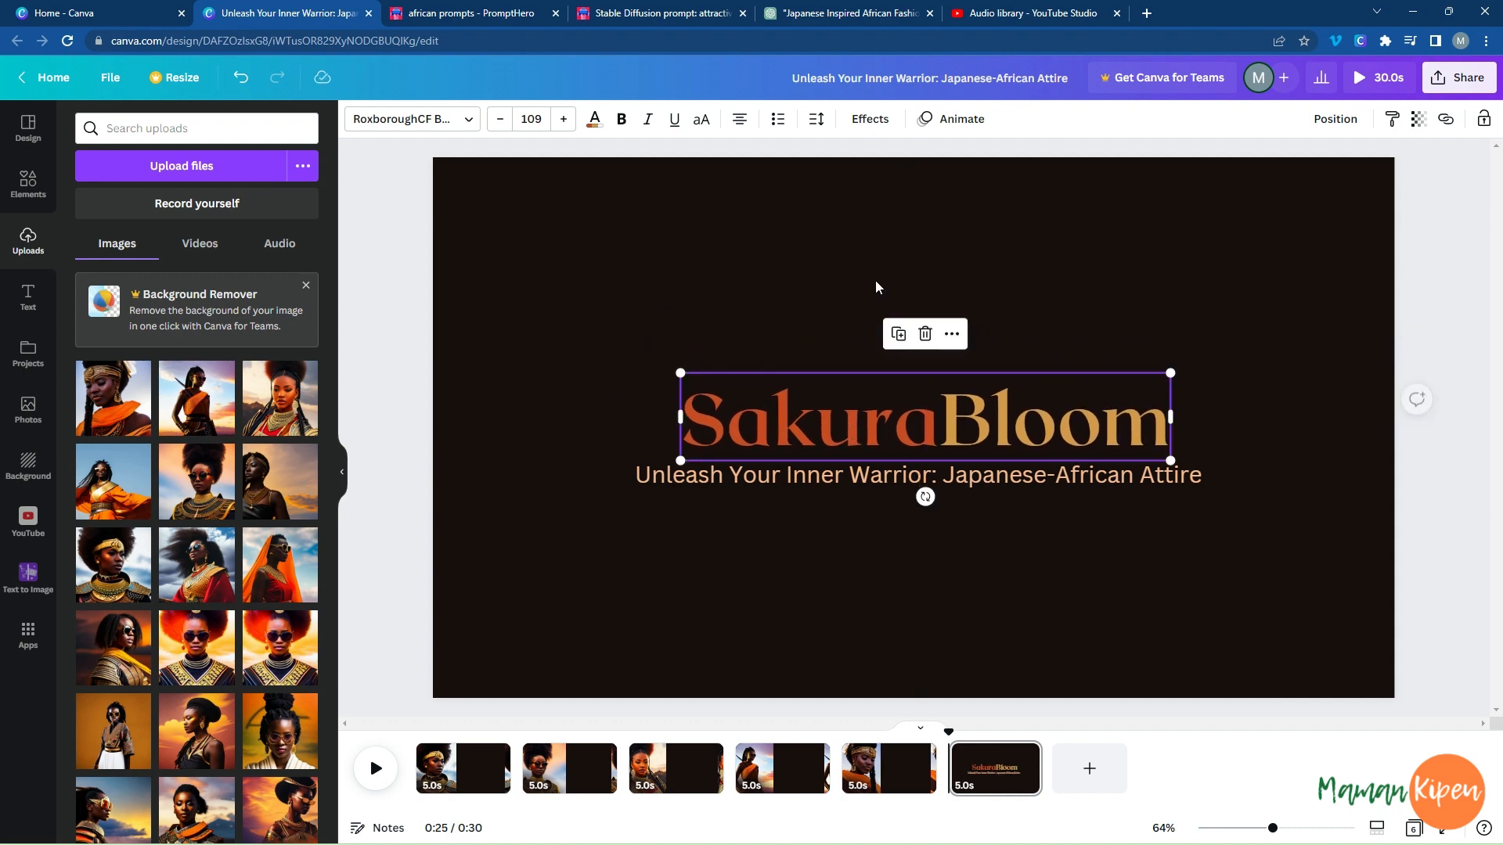
Apply the Pop text animation to "SakuraBloom" and the Baseline animation to the slogan, both on enter.
left_click(967, 120)
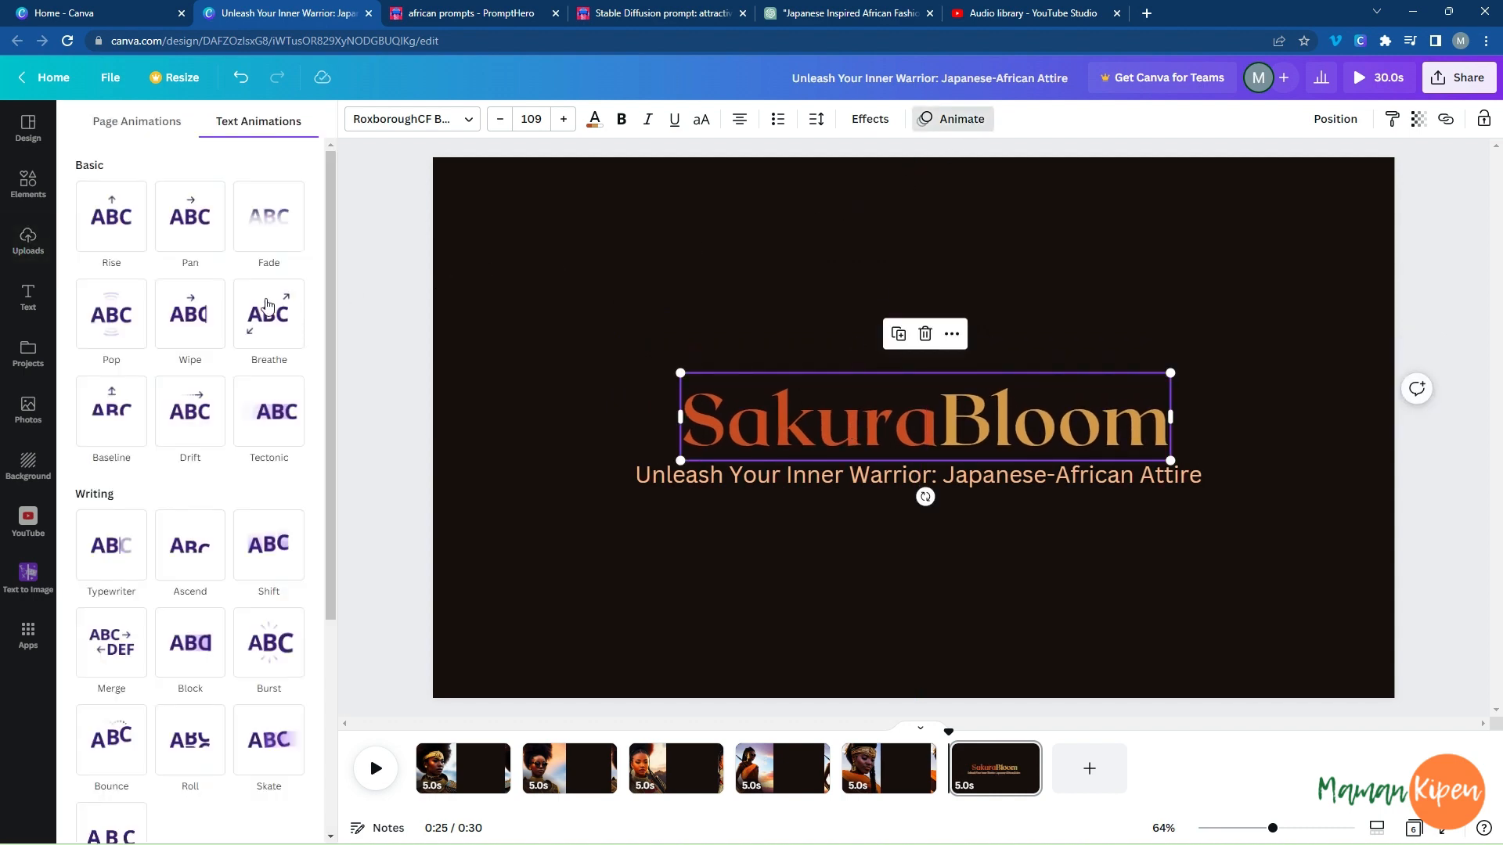
left_click(118, 327)
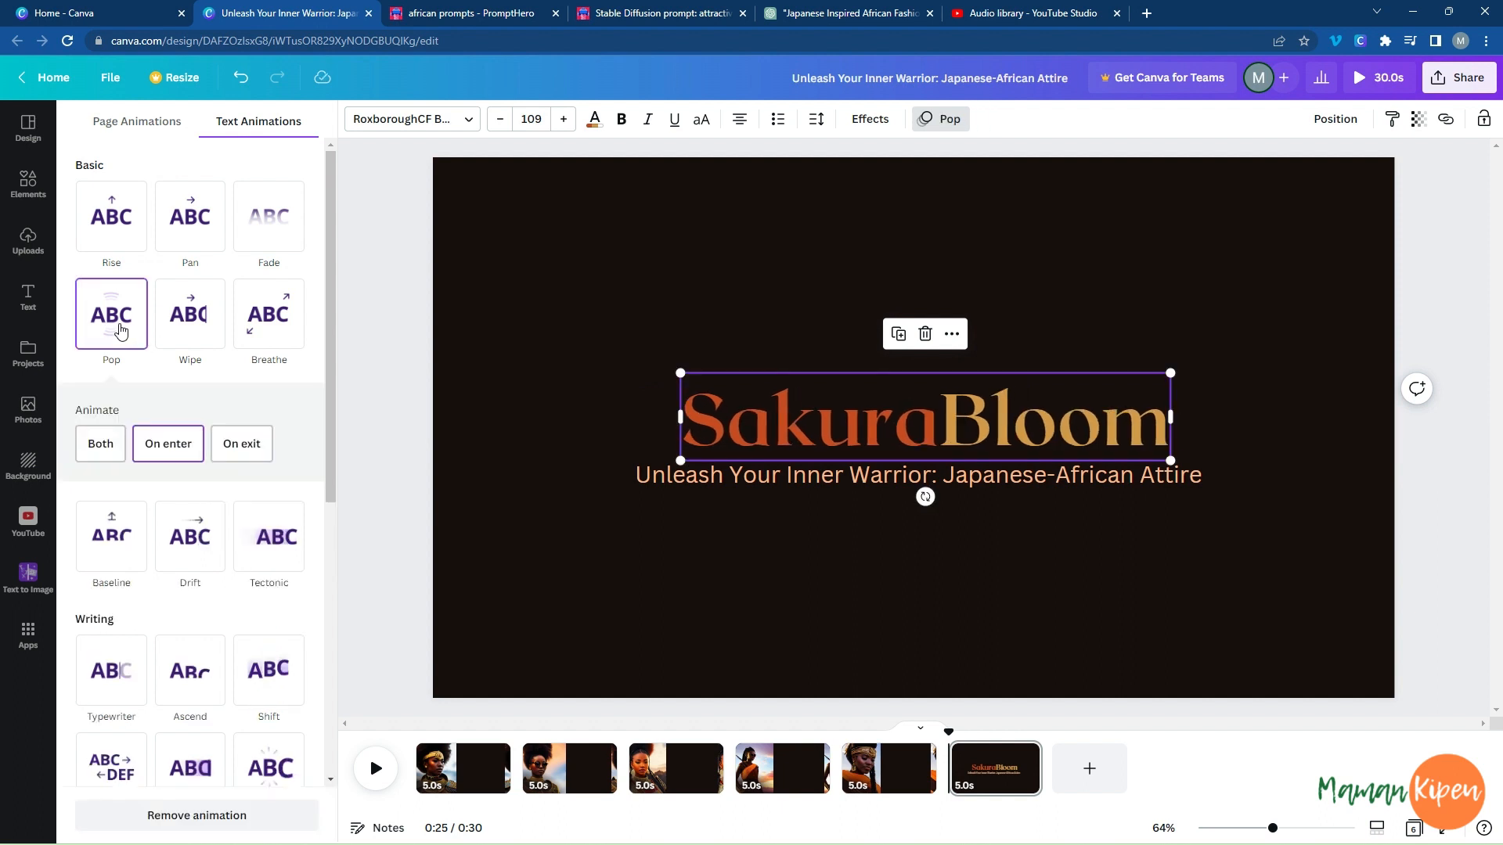
left_click(752, 482)
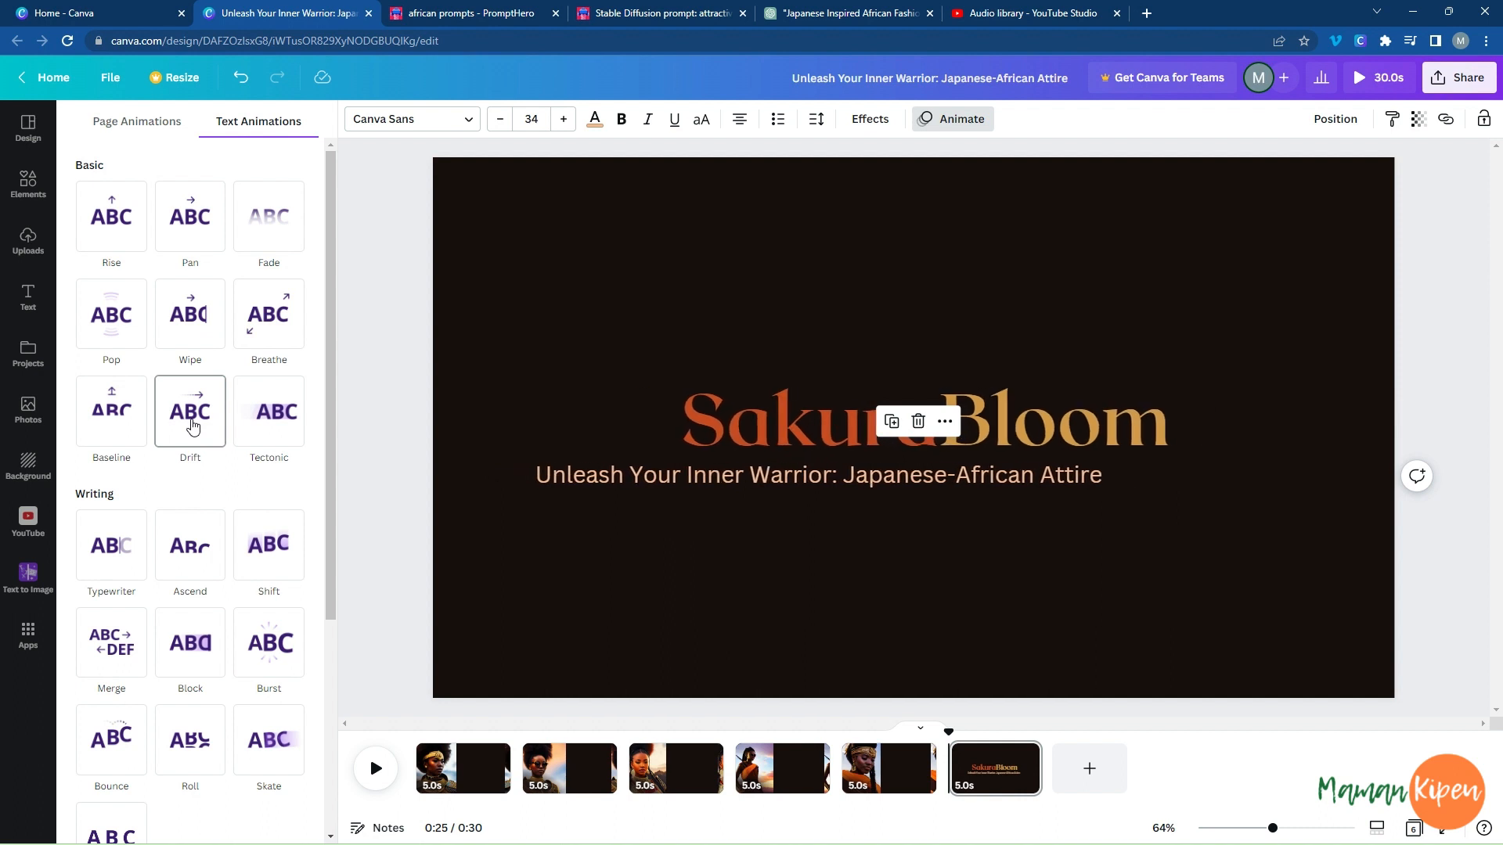
left_click(115, 425)
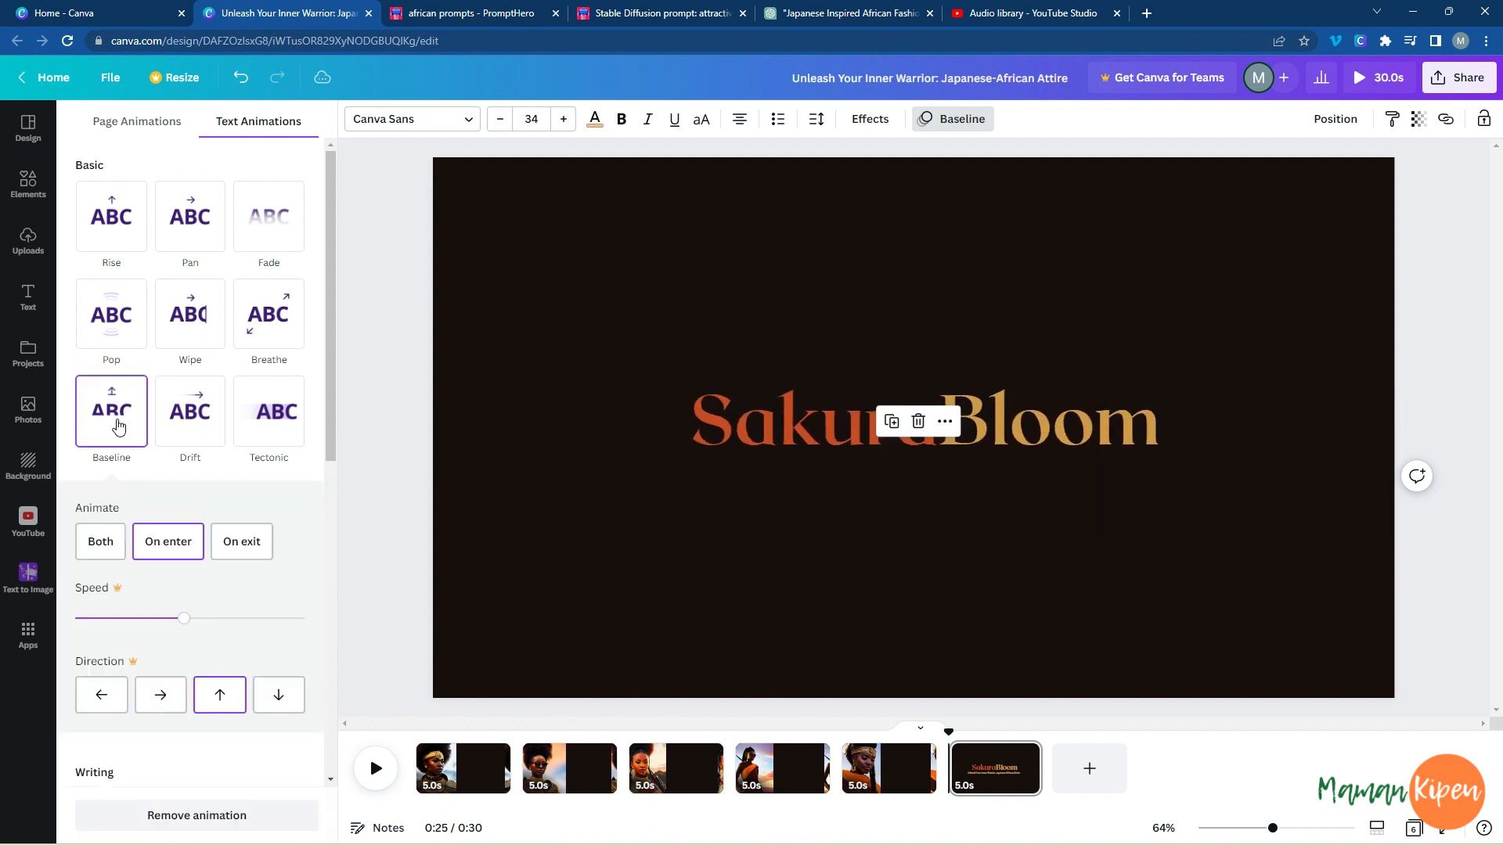
Show the slogan's timing and shorten it from the start so it begins at 0:26, about one second into the page.
double_click(955, 472)
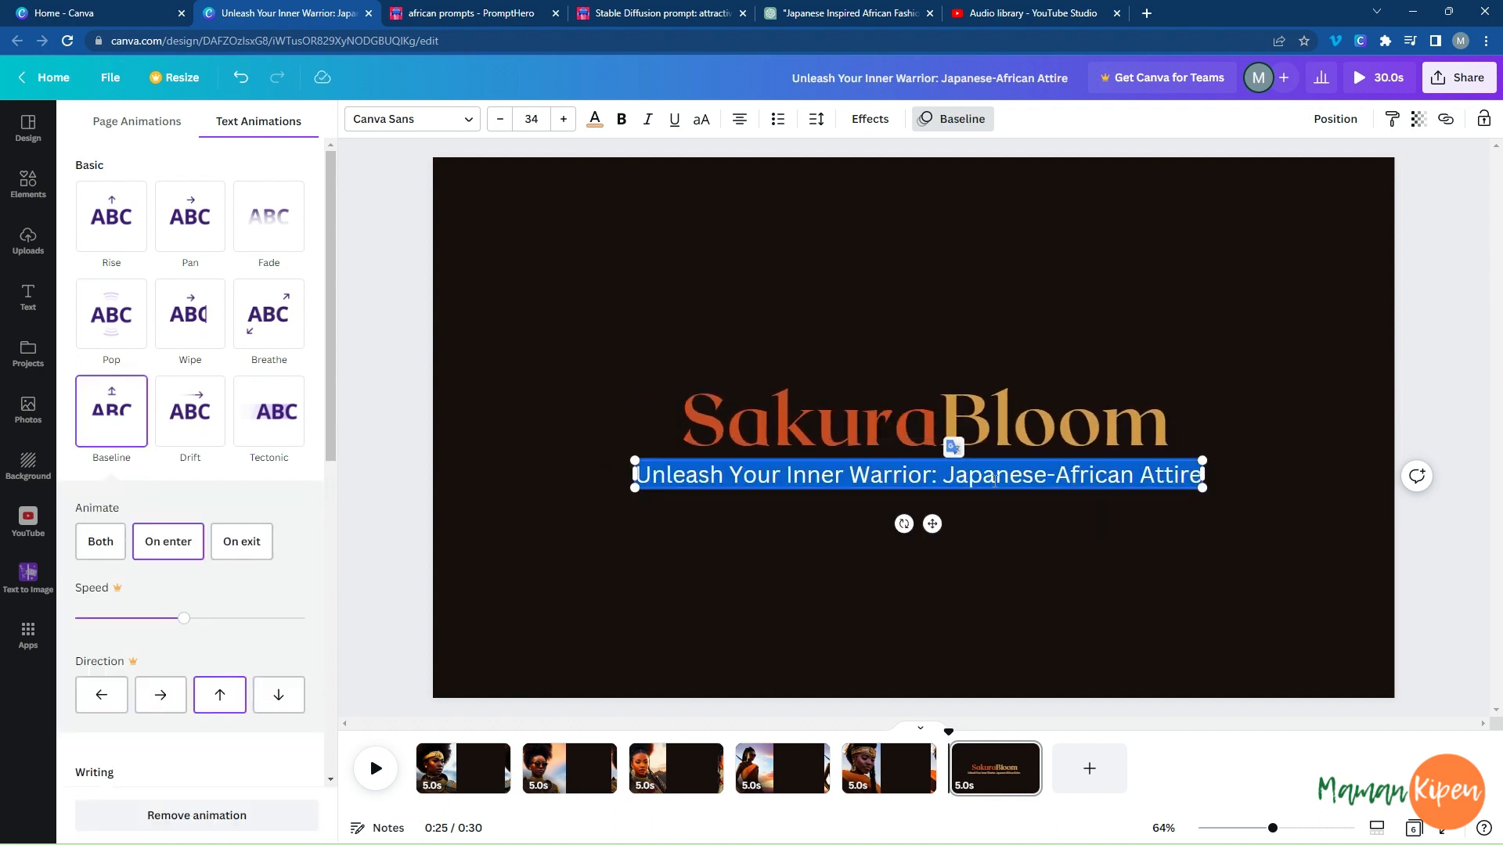
left_click(1151, 476)
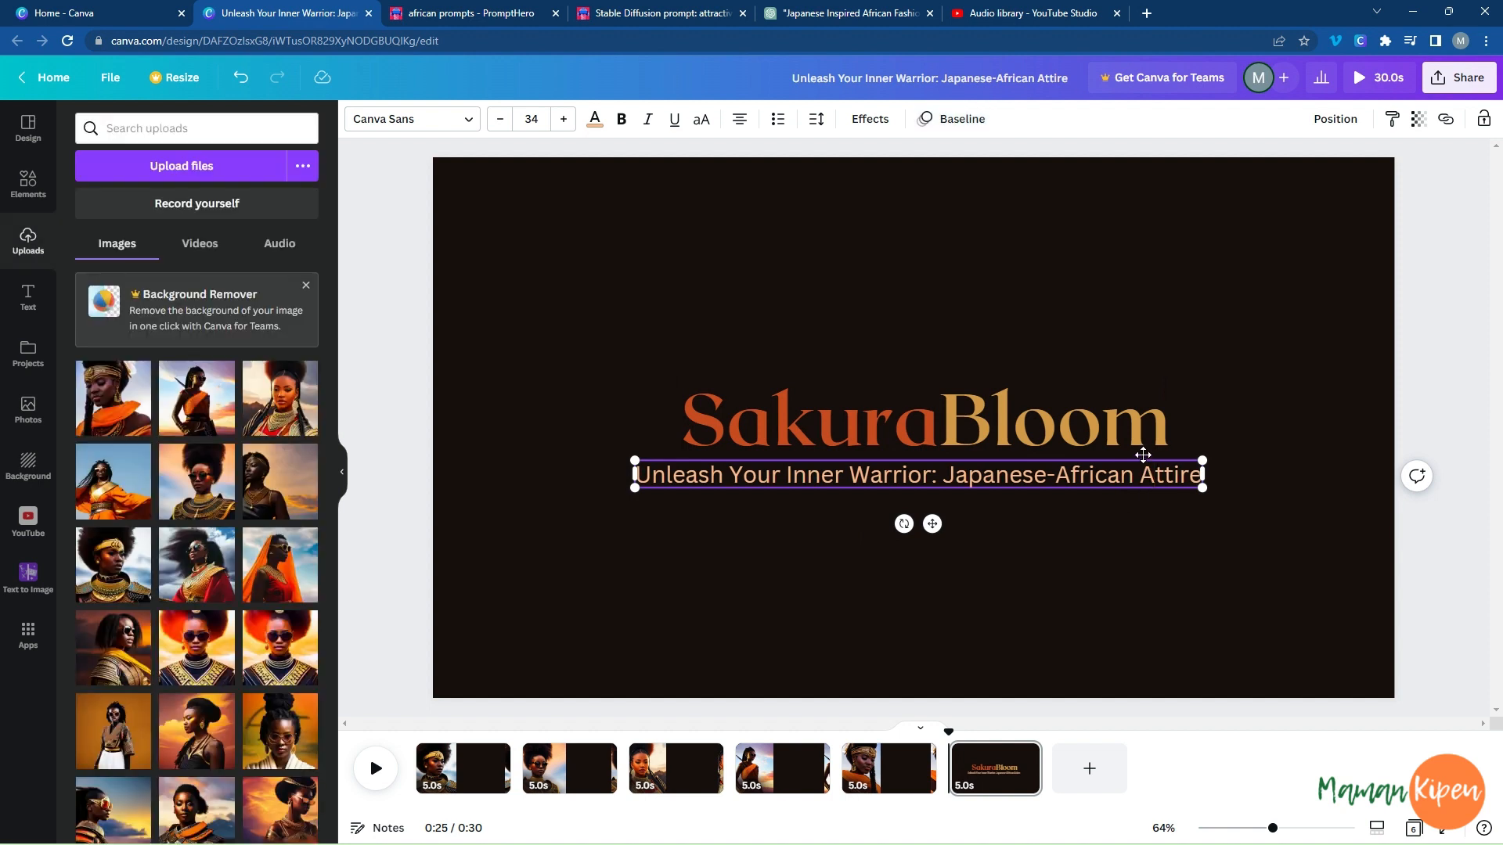
left_click(1143, 448)
left_click(1094, 476)
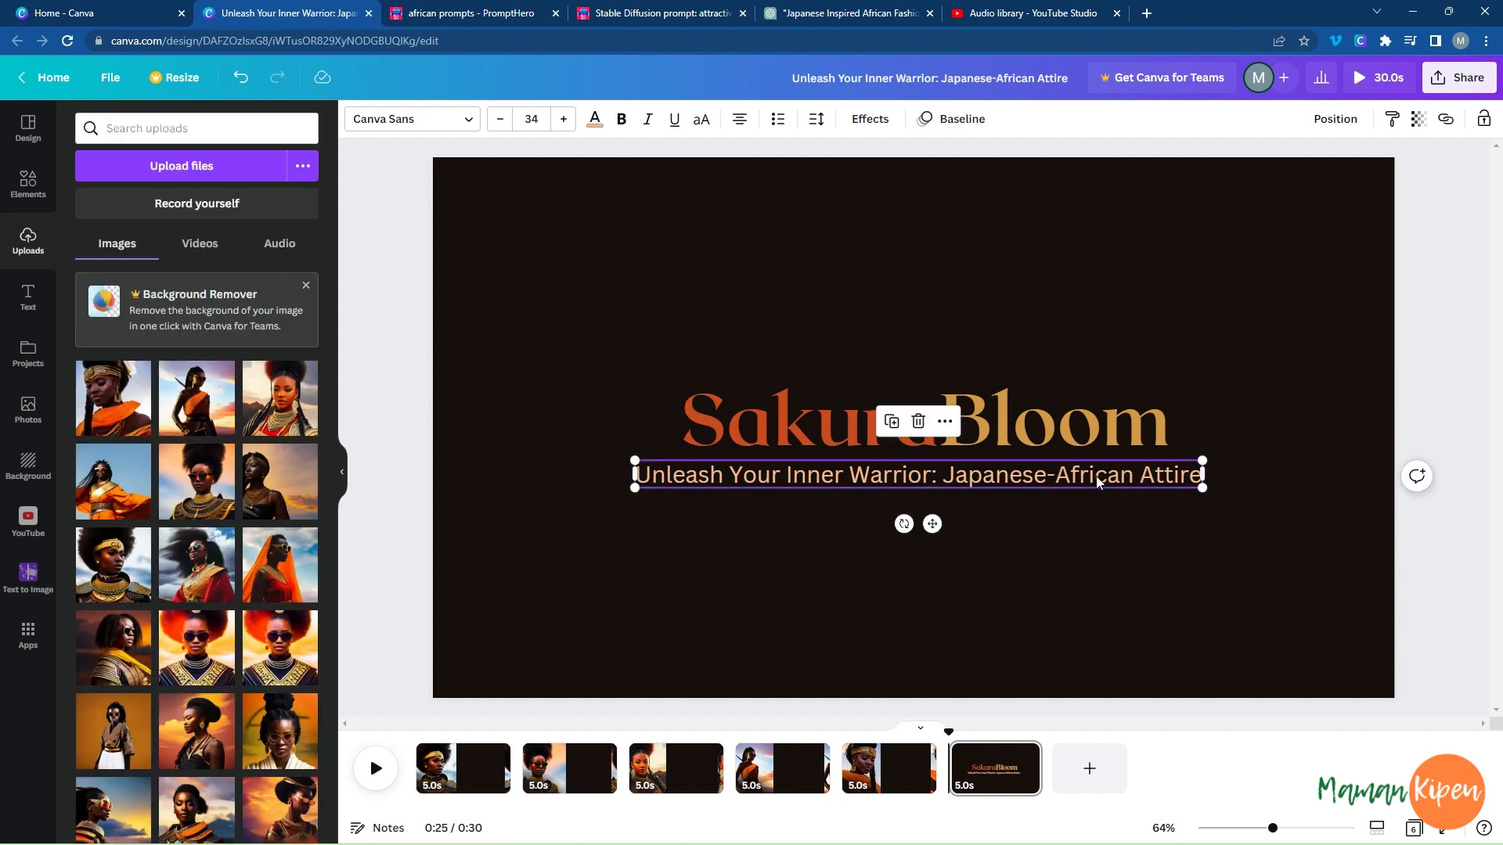
left_click(946, 423)
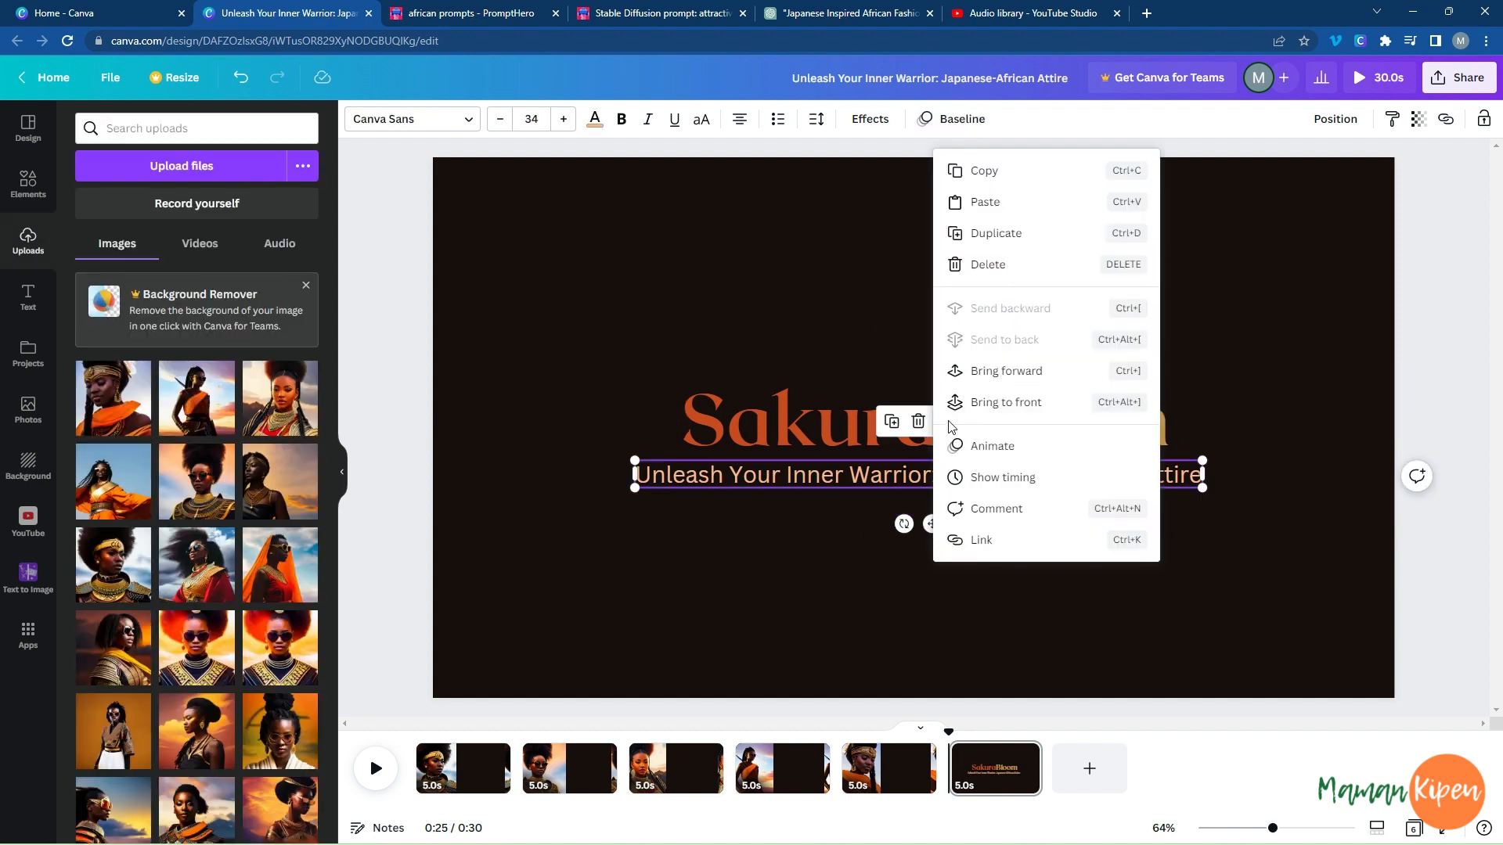
left_click(1011, 481)
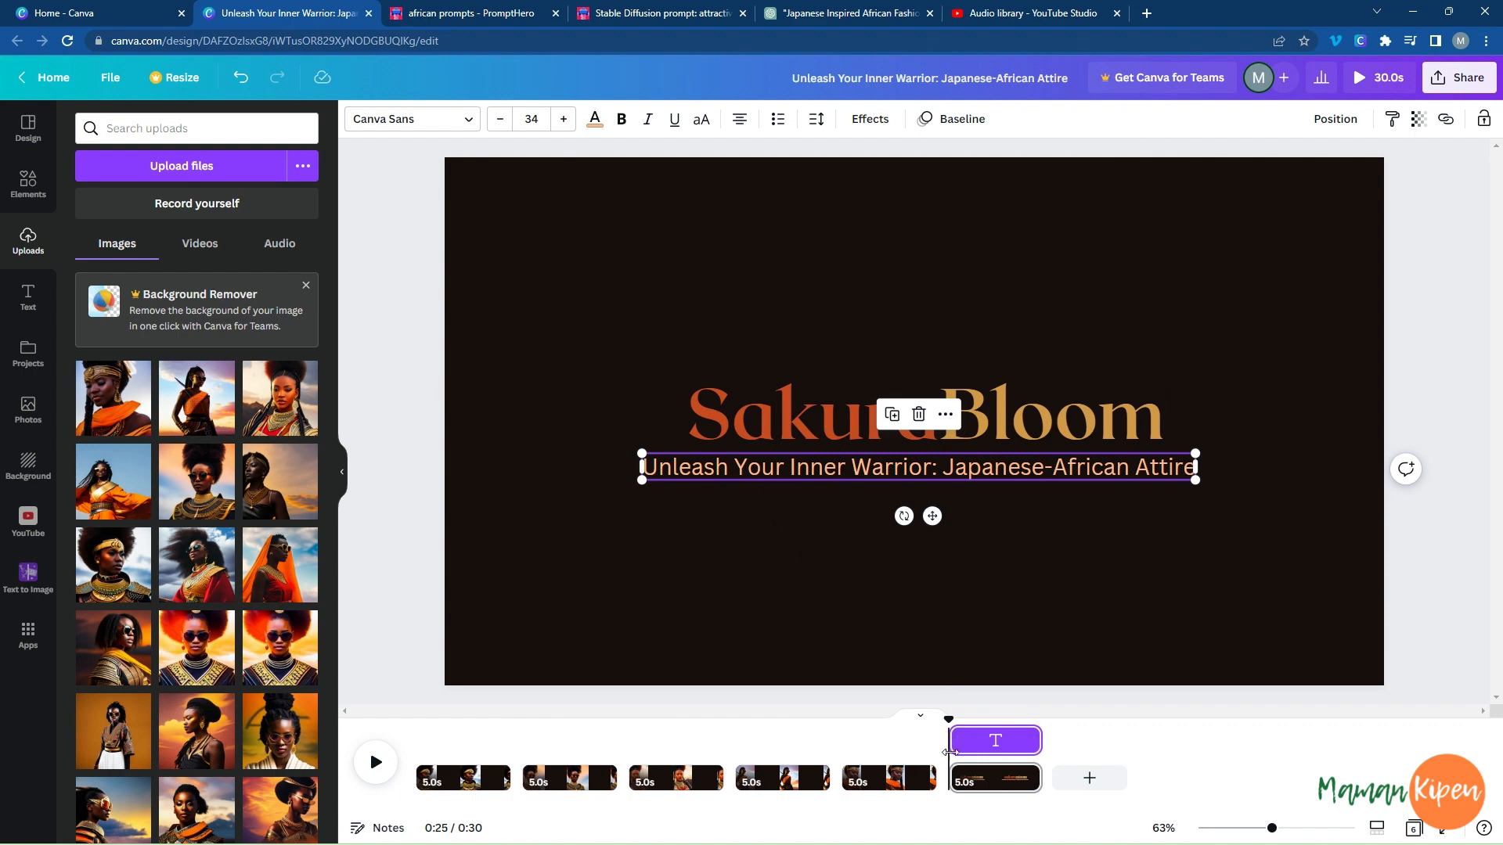
left_click_drag(950, 749, 971, 749)
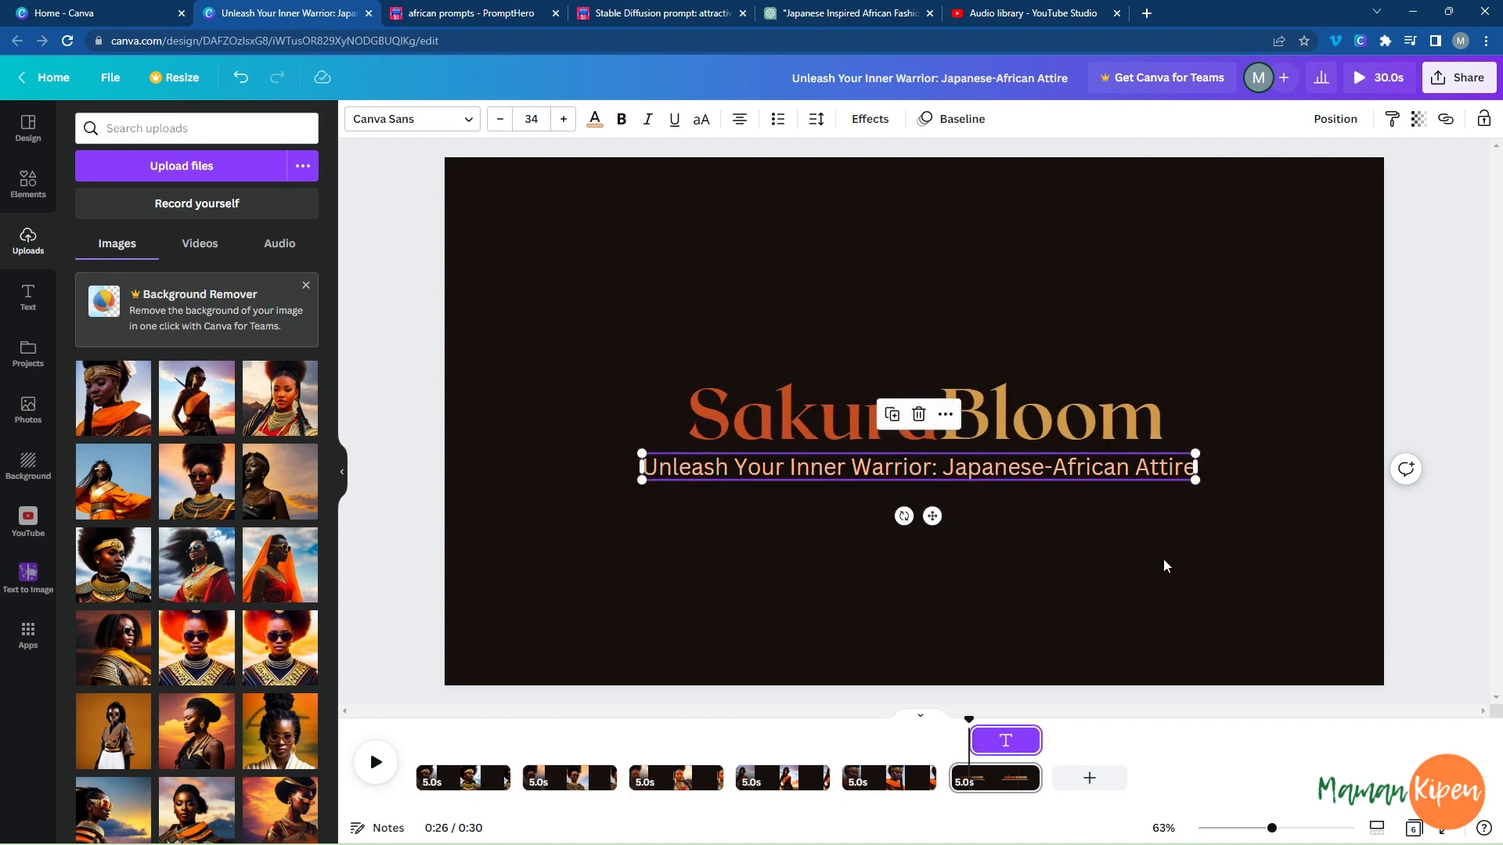
left_click(1425, 645)
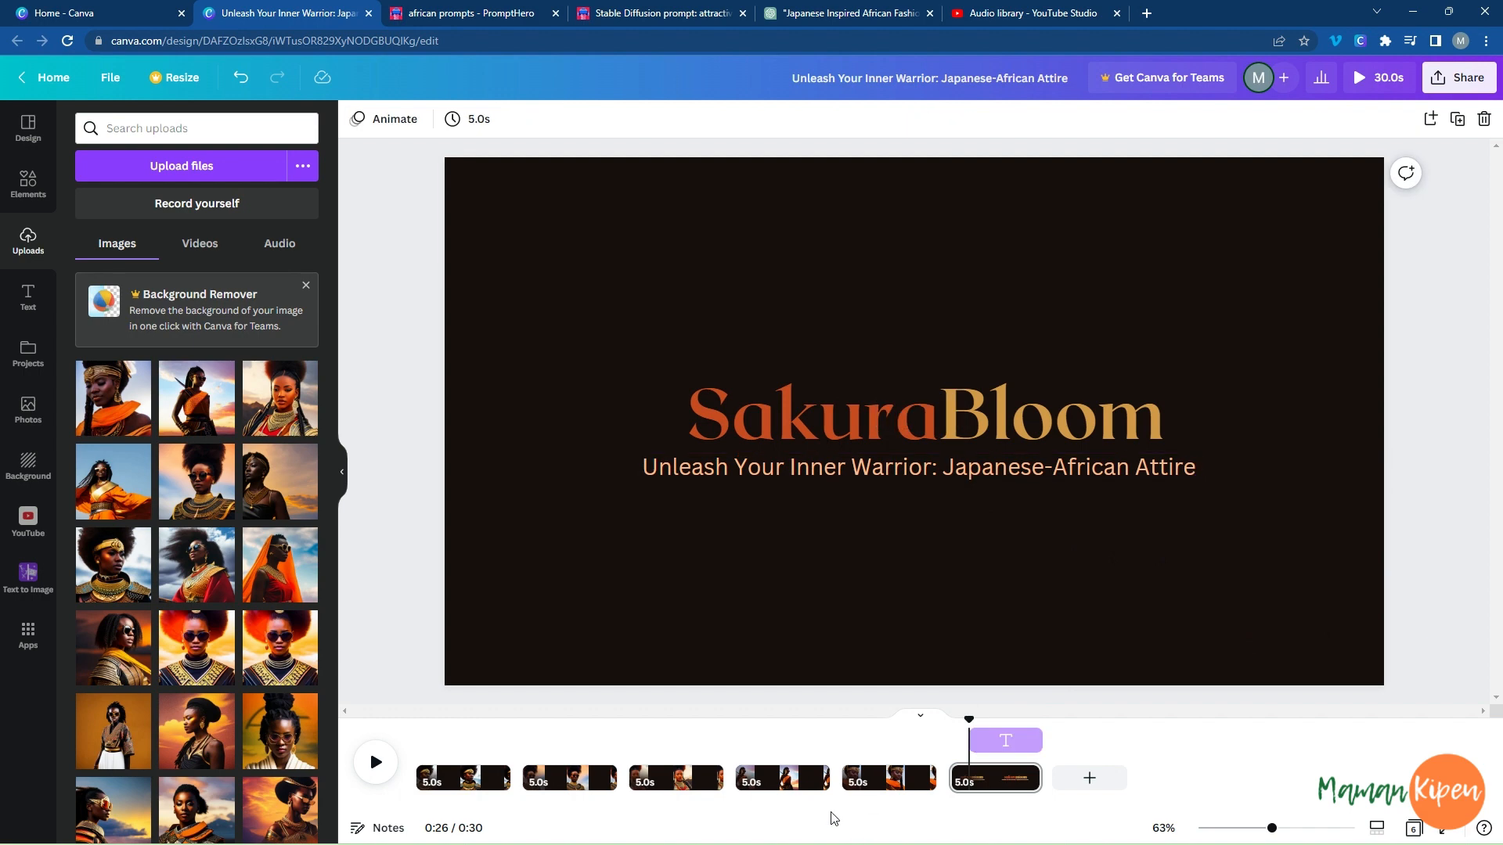
Open the video's first page, copy the seven-sentence ad text from ChatGPT and return to the Canva video.
left_click(461, 777)
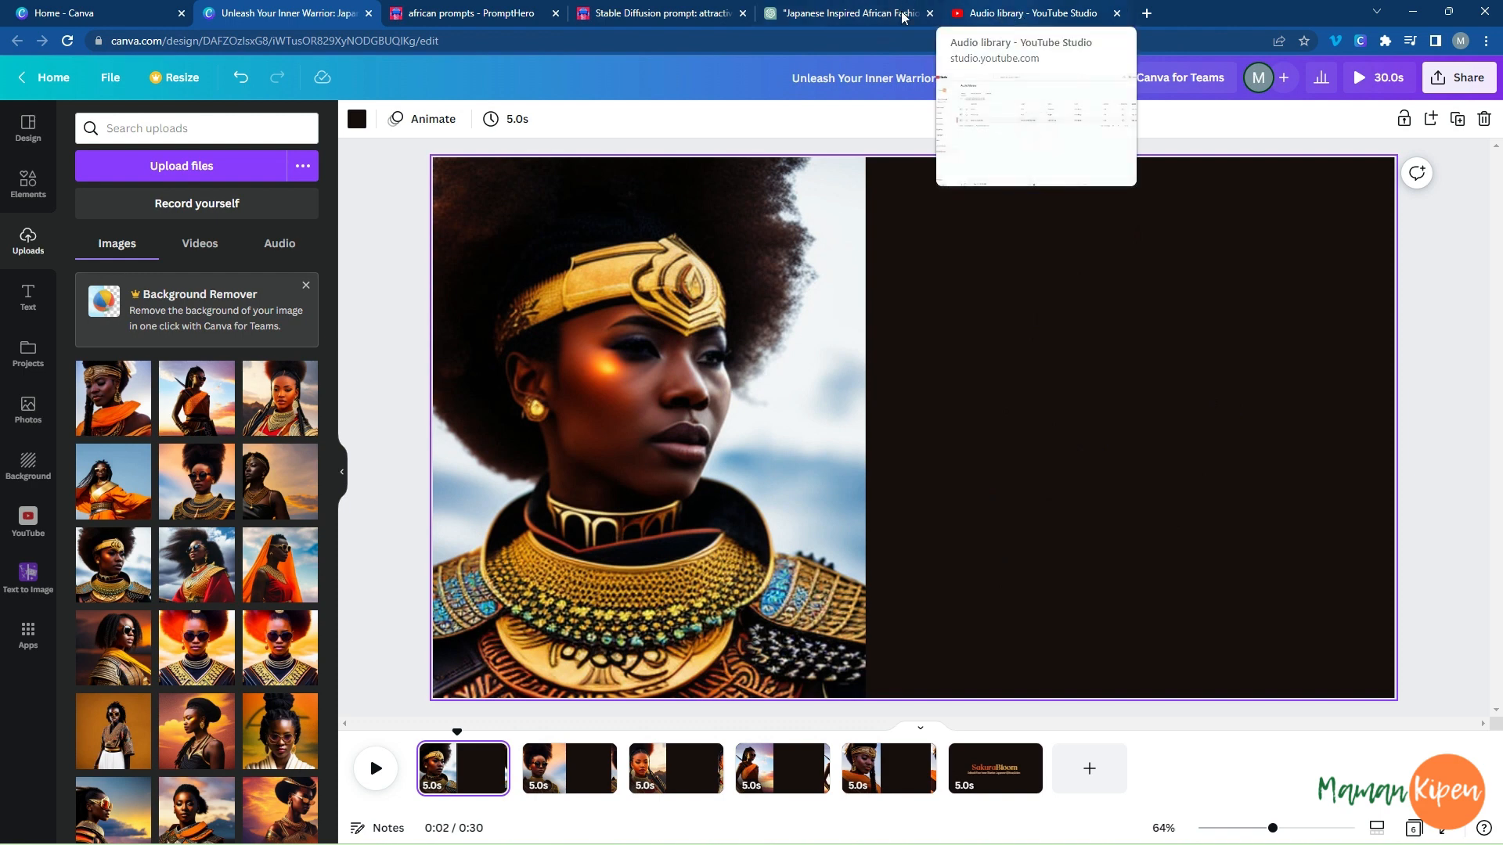
left_click(810, 14)
scroll(681, 514, "down", 3)
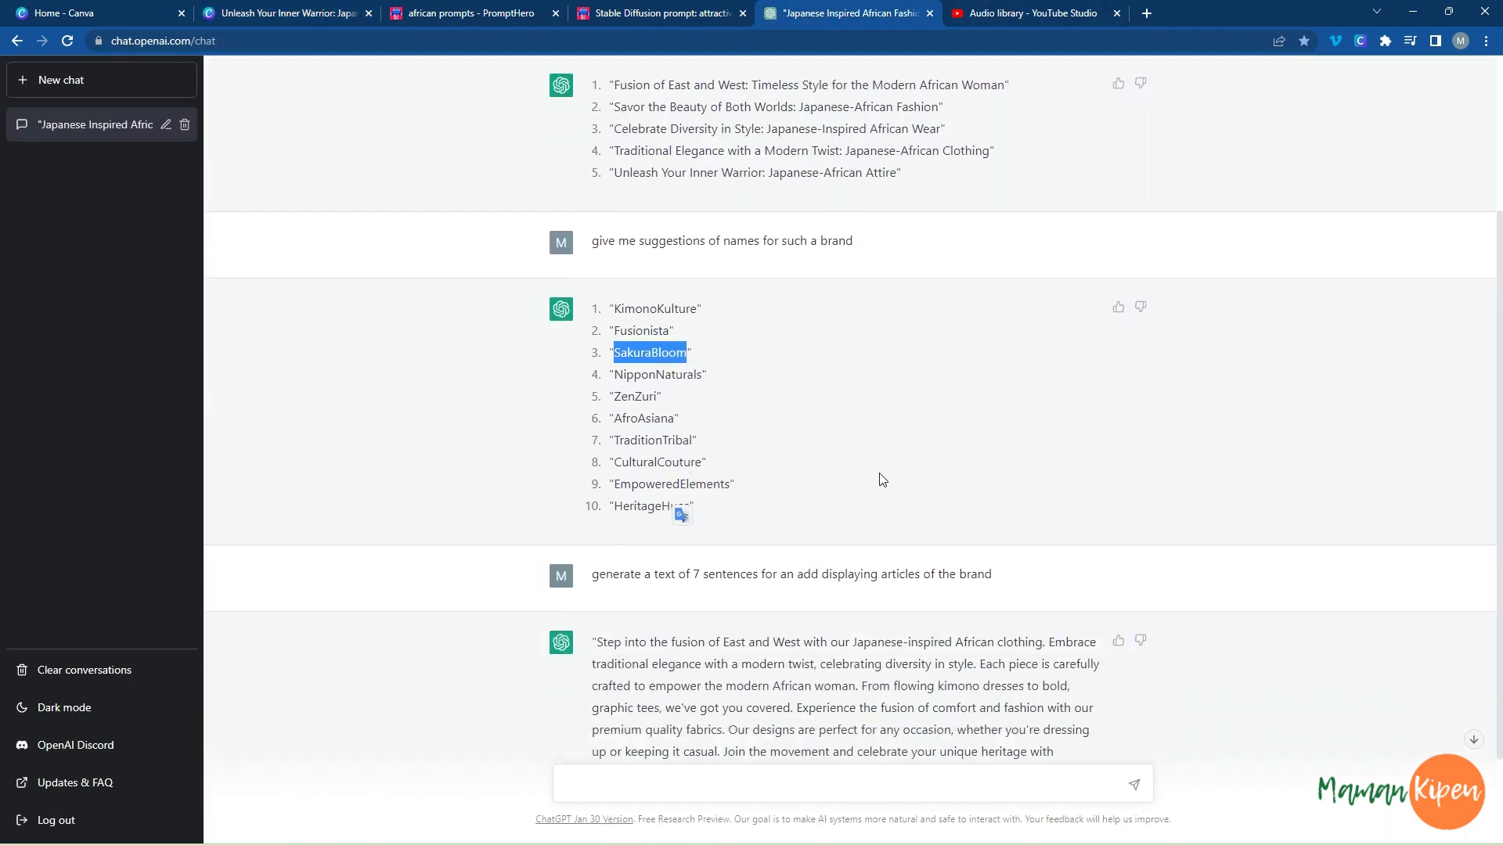
left_click(609, 527)
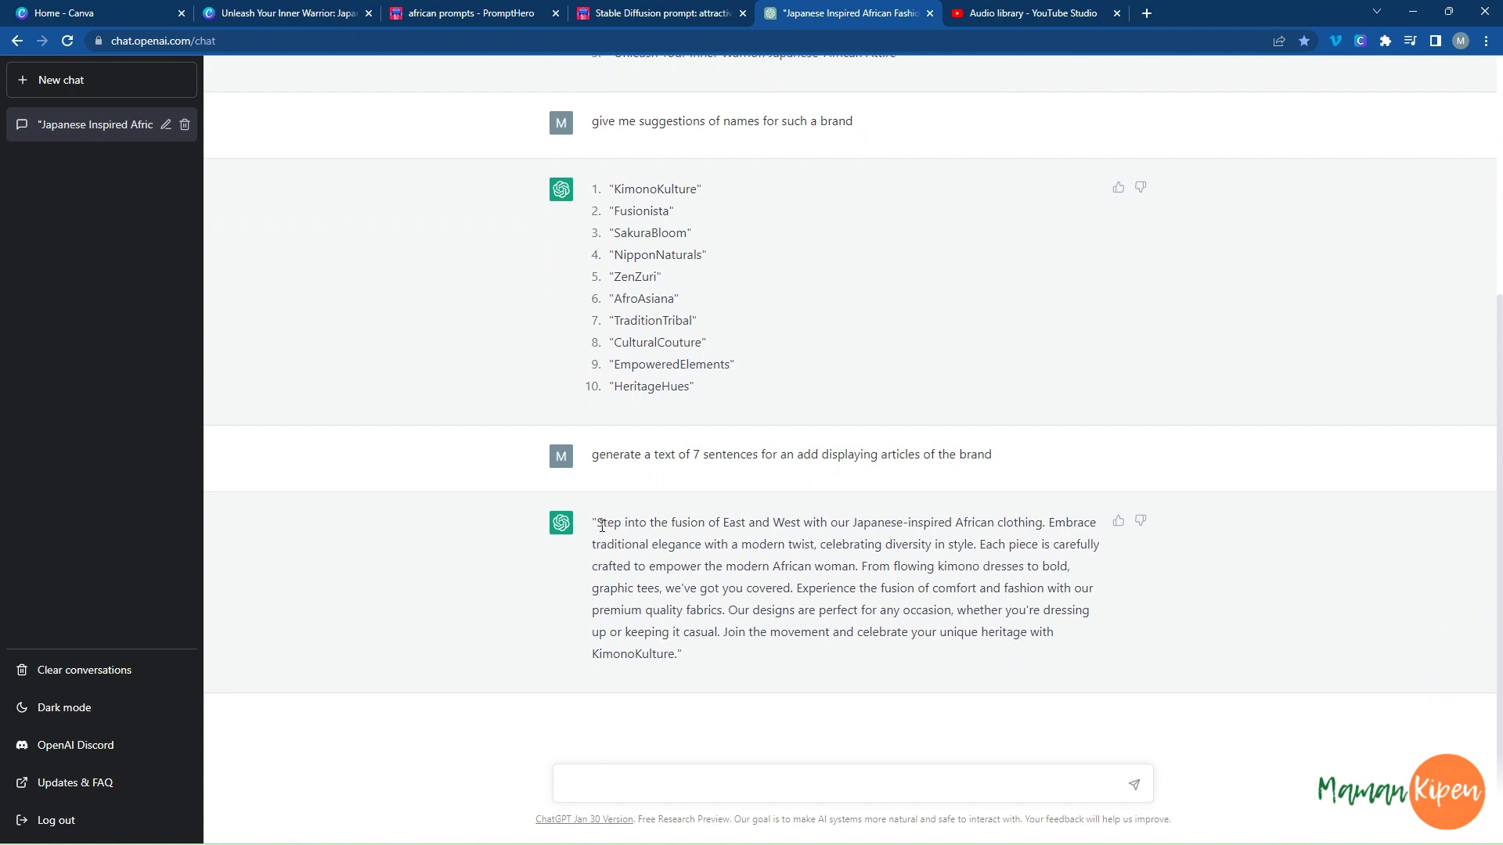
left_click_drag(599, 525, 741, 661)
key("ctrl+c")
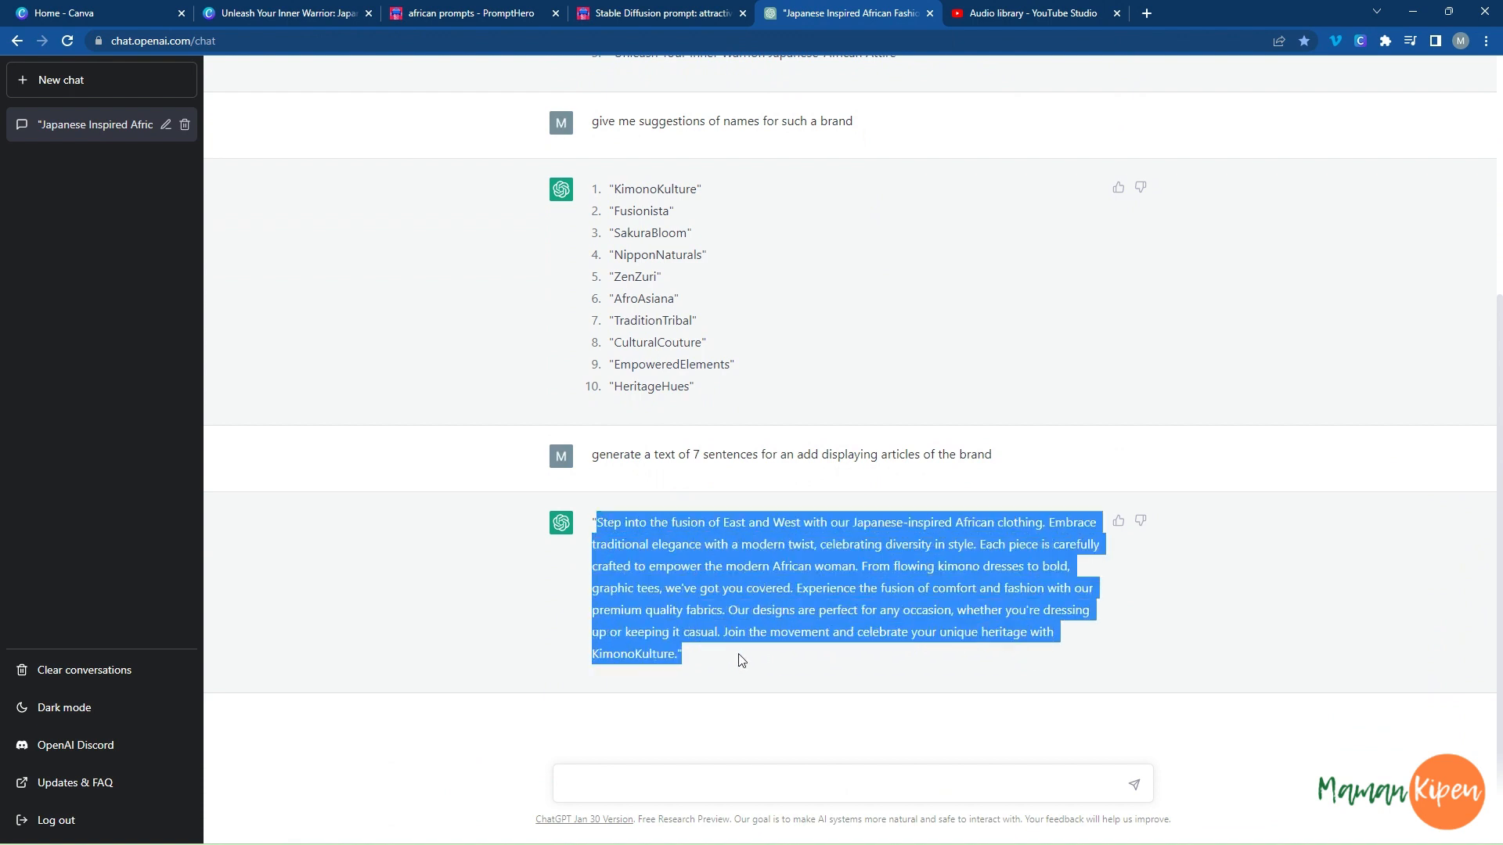
left_click(291, 17)
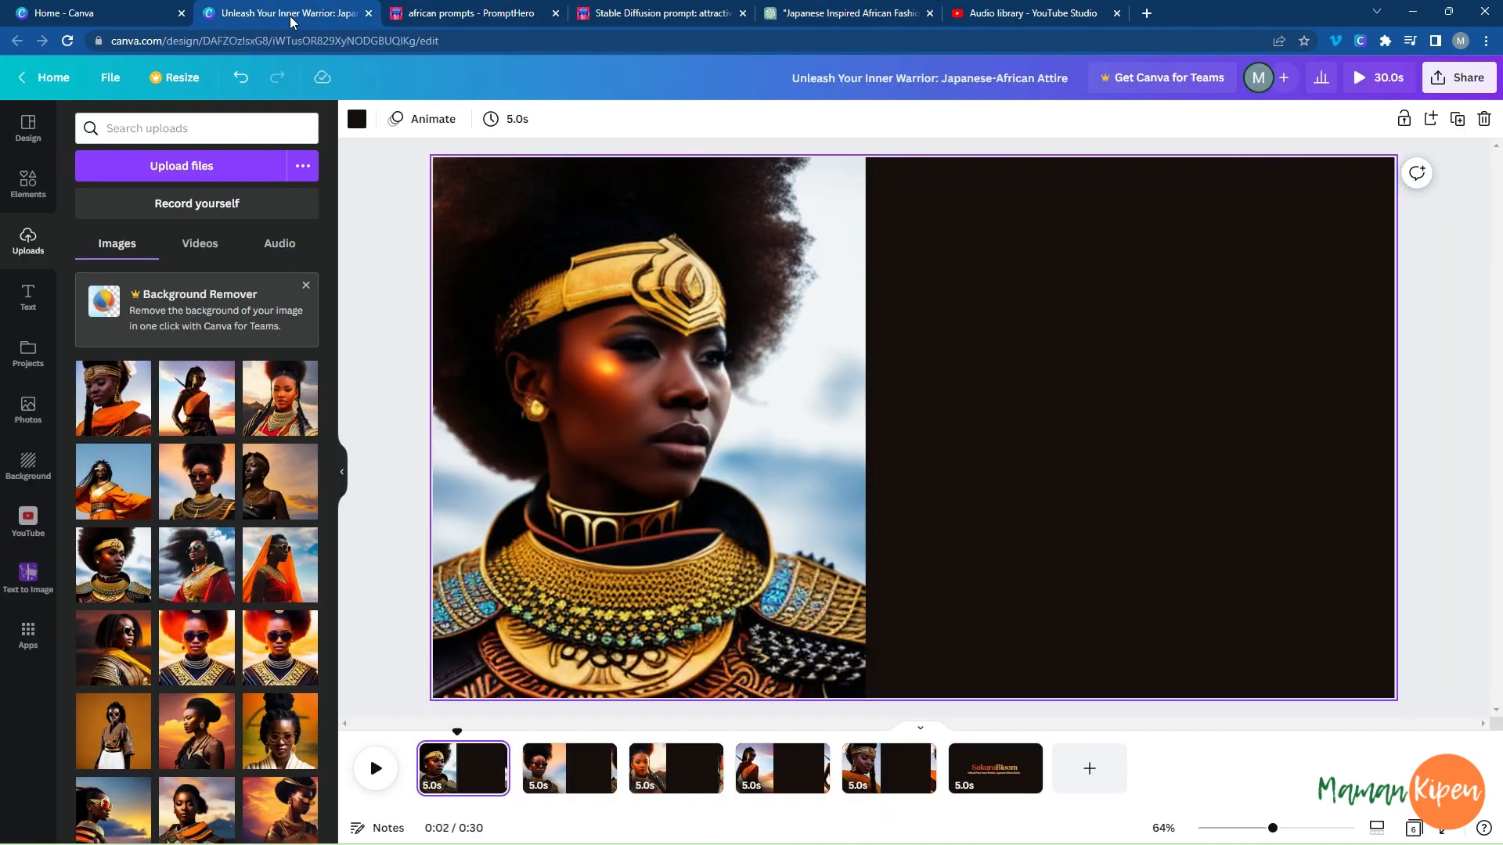
Paste the ad text on the first page, keep only its first sentence, and narrow it to three lines on the dark area beside the portrait.
left_click(1126, 454)
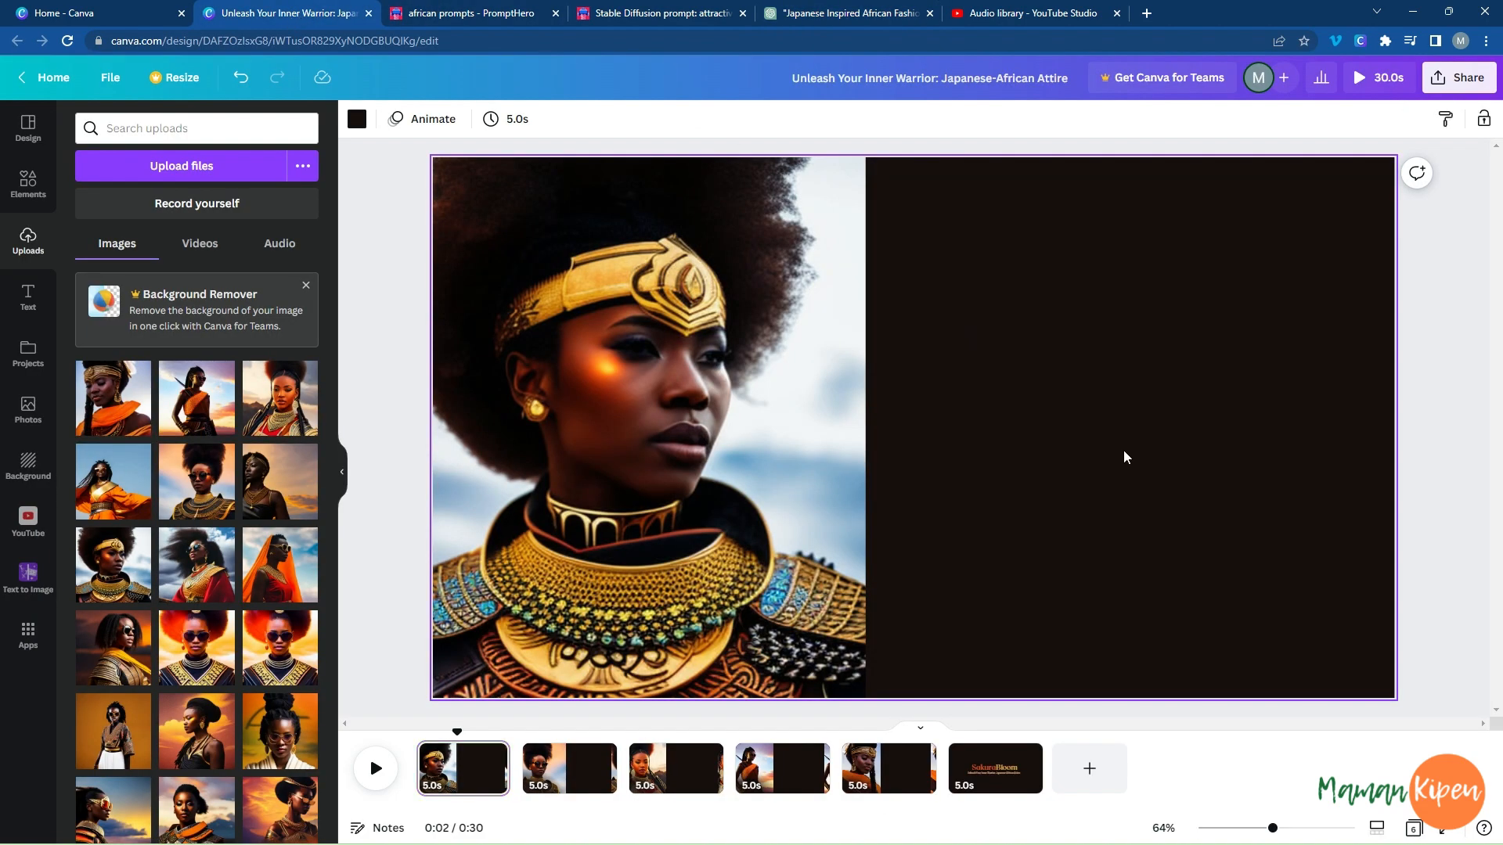
key("ctrl+v")
left_click_drag(626, 349, 1143, 538)
key("BackSpace")
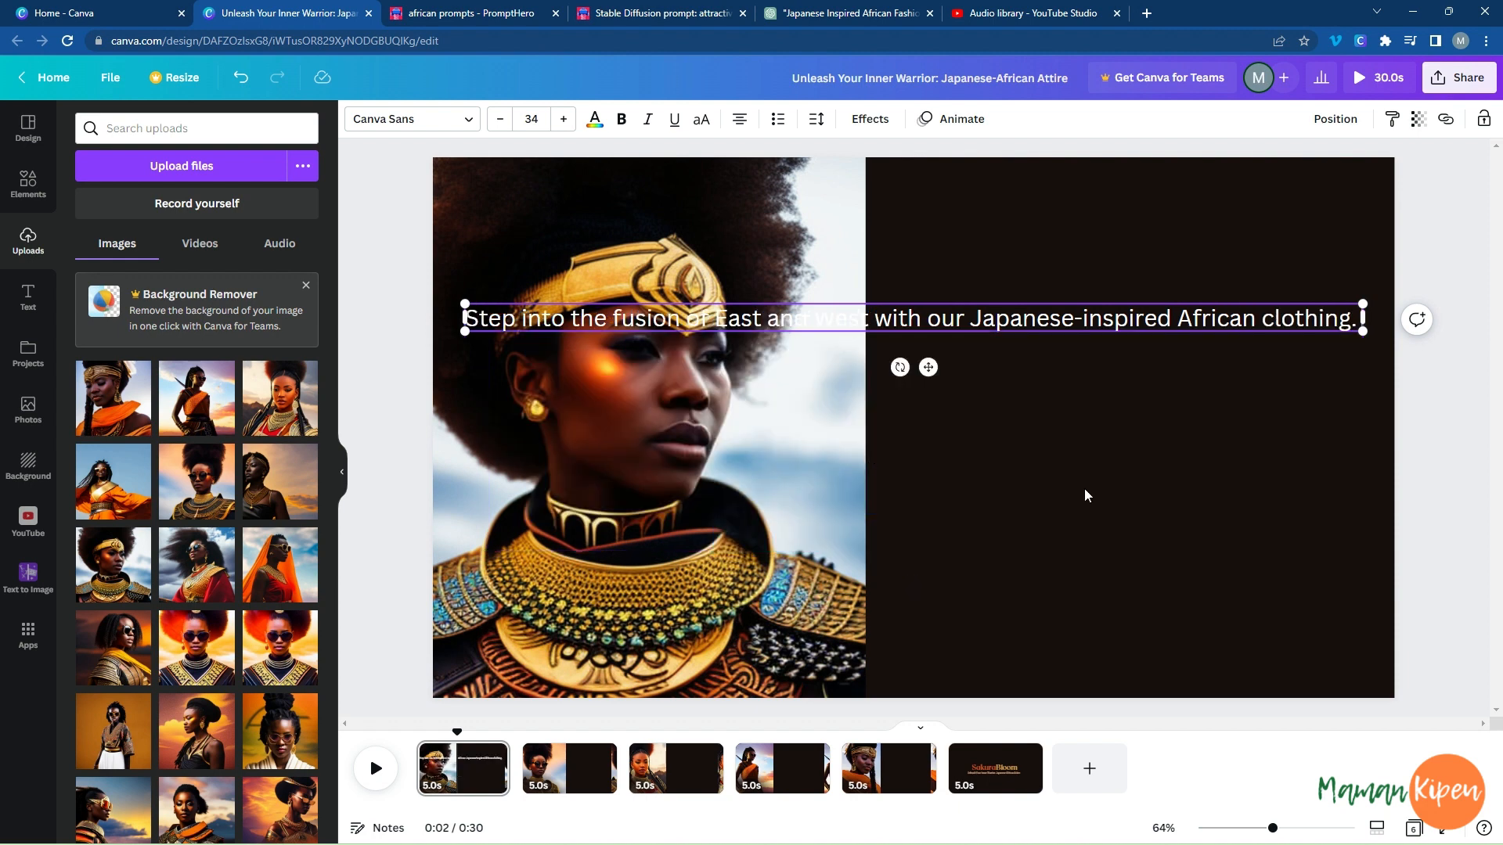
left_click_drag(462, 316, 935, 329)
left_click_drag(1043, 302, 1036, 347)
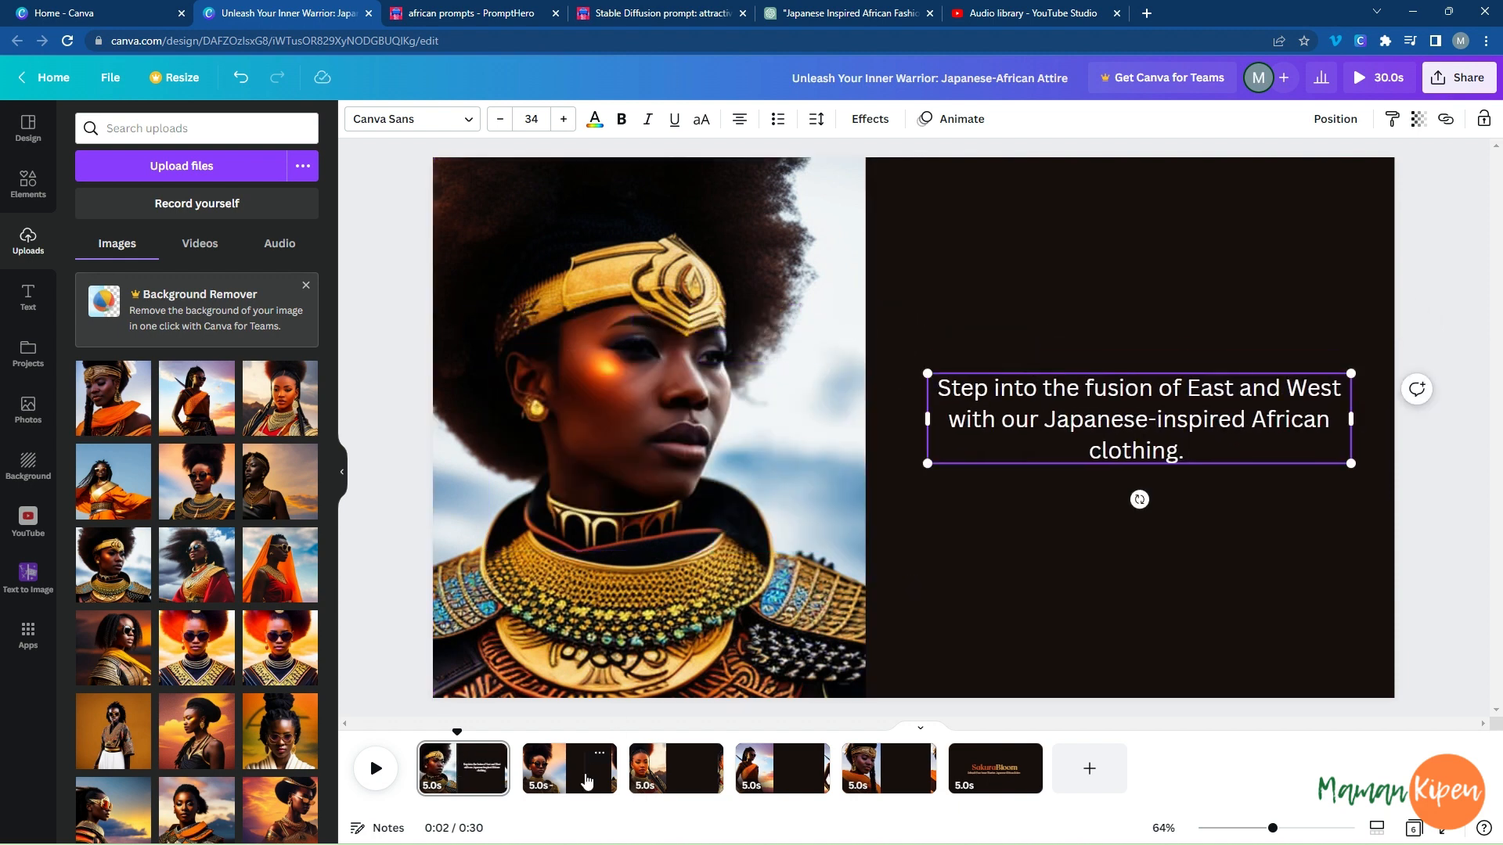
Put the remaining ad text on the second page and cut everything after the sentence ending "celebrating diversity in style.".
left_click(585, 770)
double_click(1100, 416)
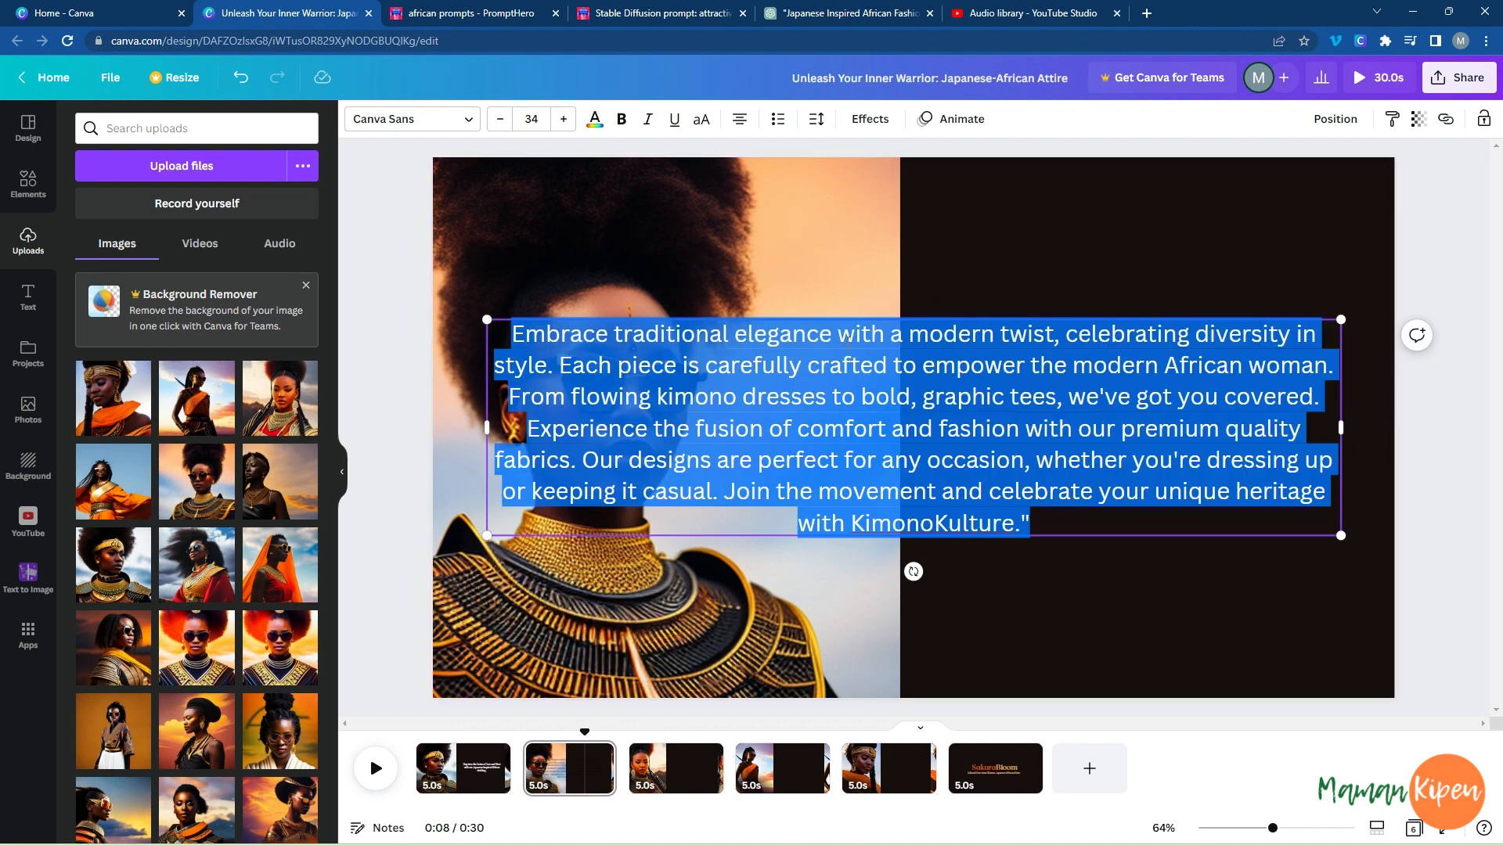
left_click(564, 364)
key("ctrl+a")
left_click_drag(560, 367, 1118, 535)
key("ctrl+x")
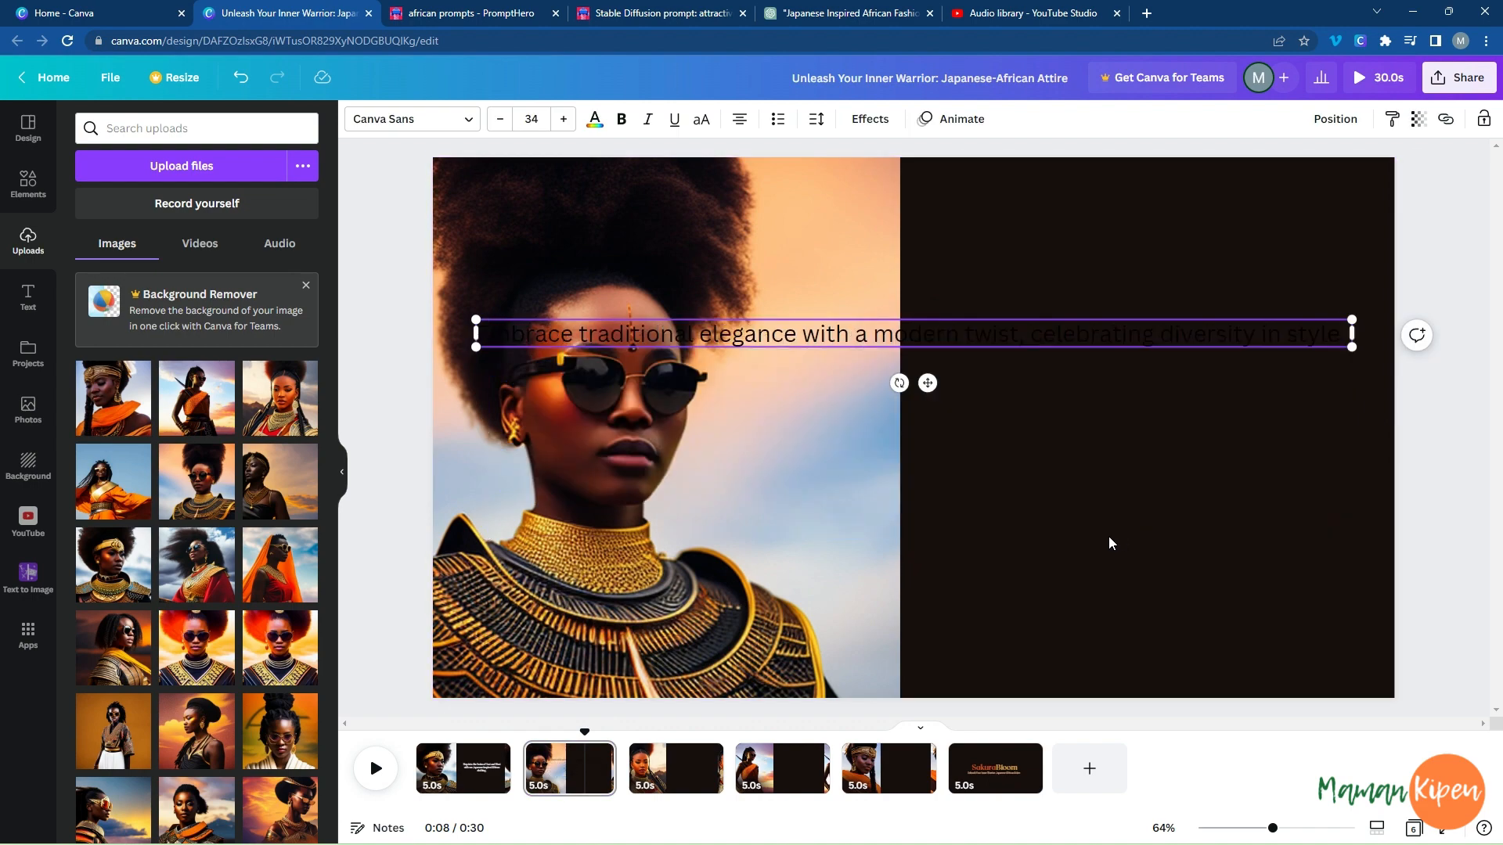
Paste the cut text on the third page and cut everything after "Each piece is carefully crafted to empower the modern African woman.".
left_click(680, 787)
key("ctrl+v")
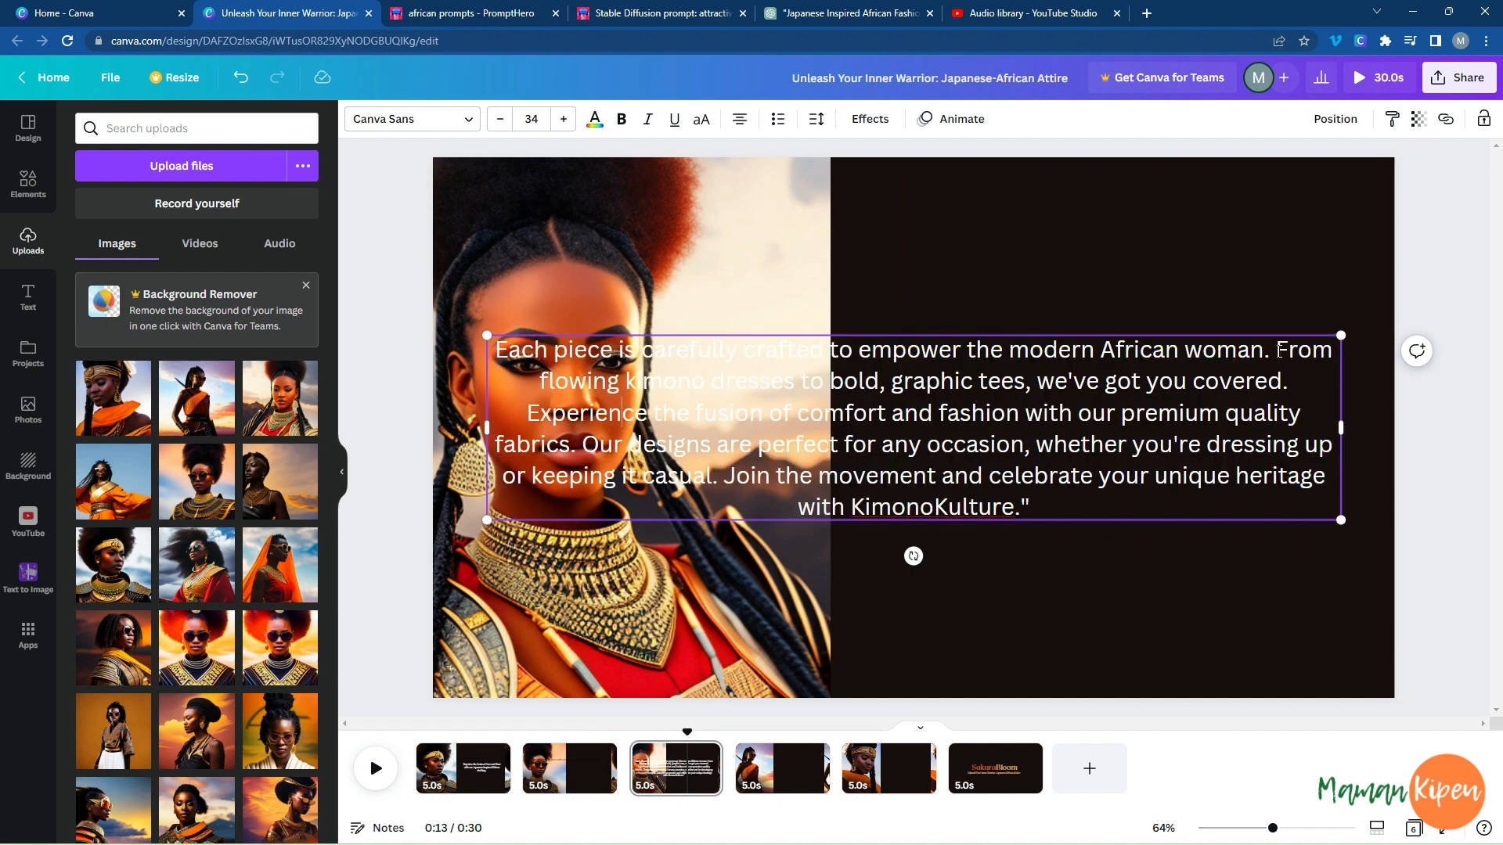
left_click_drag(1279, 349, 1306, 503)
key("ctrl+x")
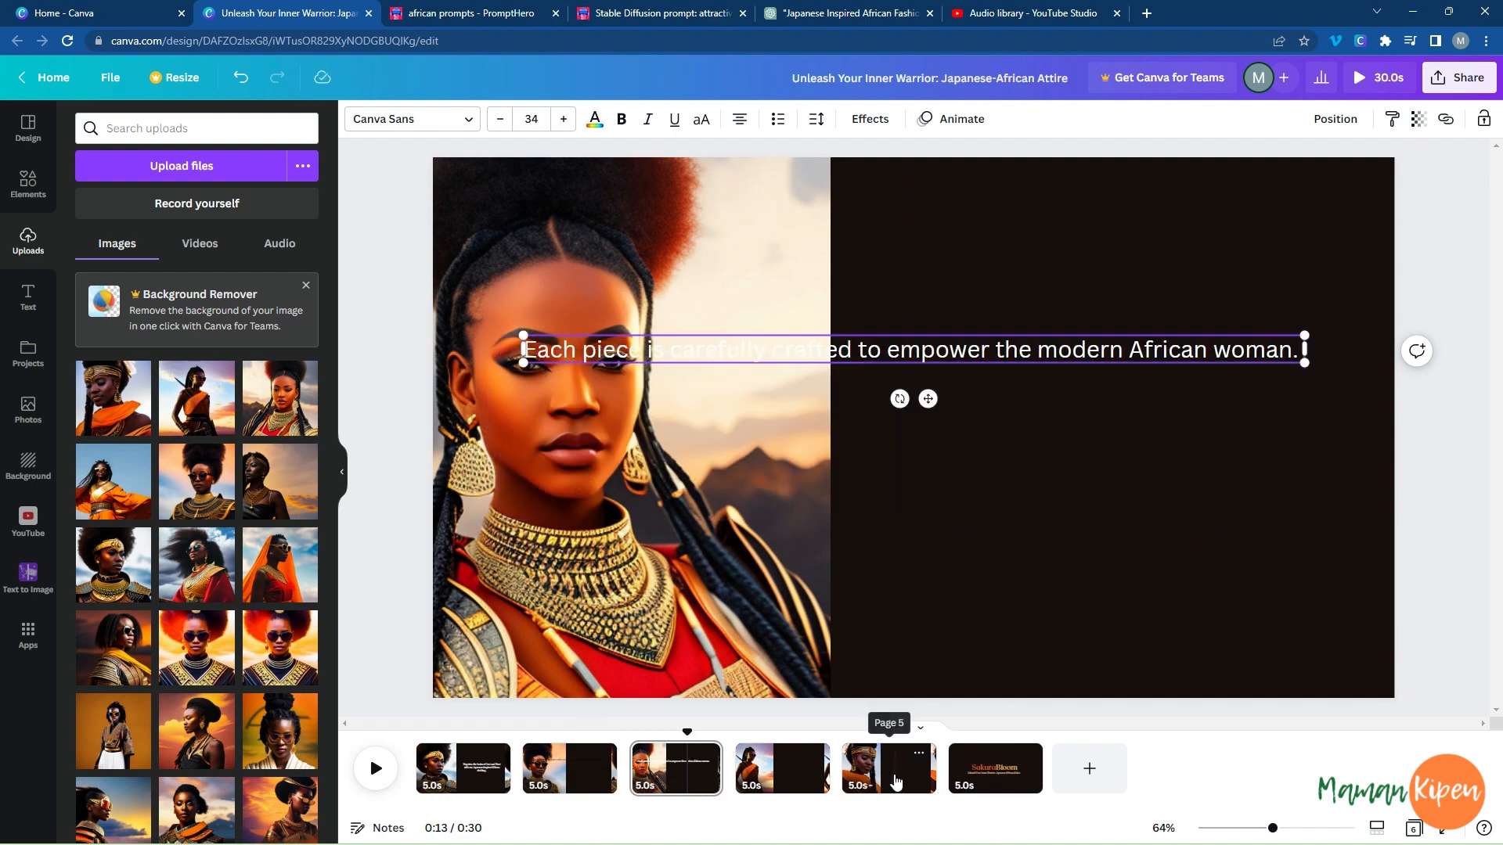
Paste the cut text on the fourth page and cut everything after "From flowing kimono dresses to bold, graphic tees, we've got you covered.".
left_click(782, 769)
key("ctrl+v")
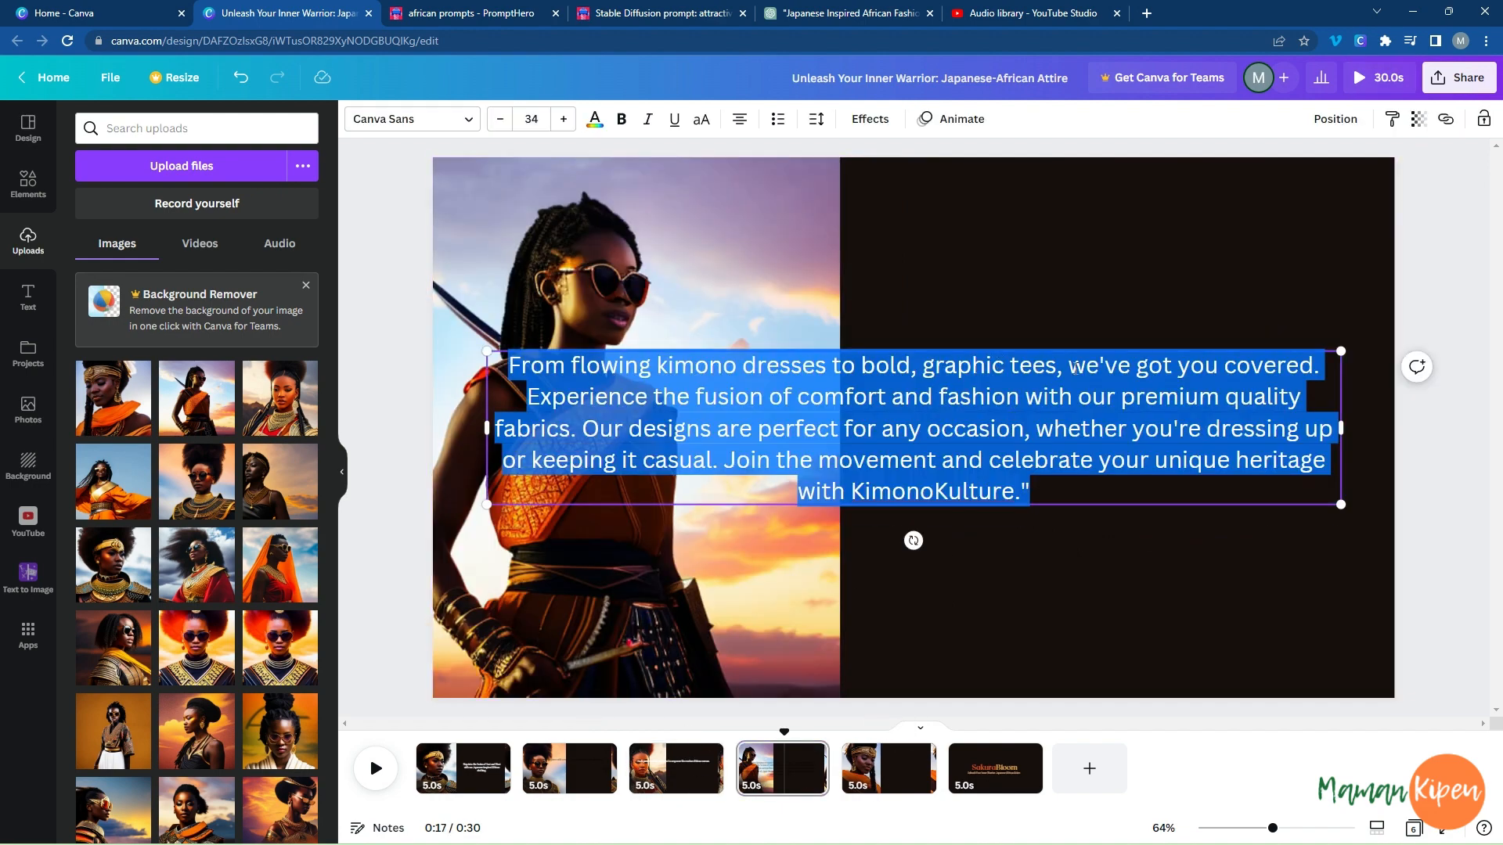
left_click(707, 430)
left_click_drag(523, 396, 1127, 497)
key("ctrl+x")
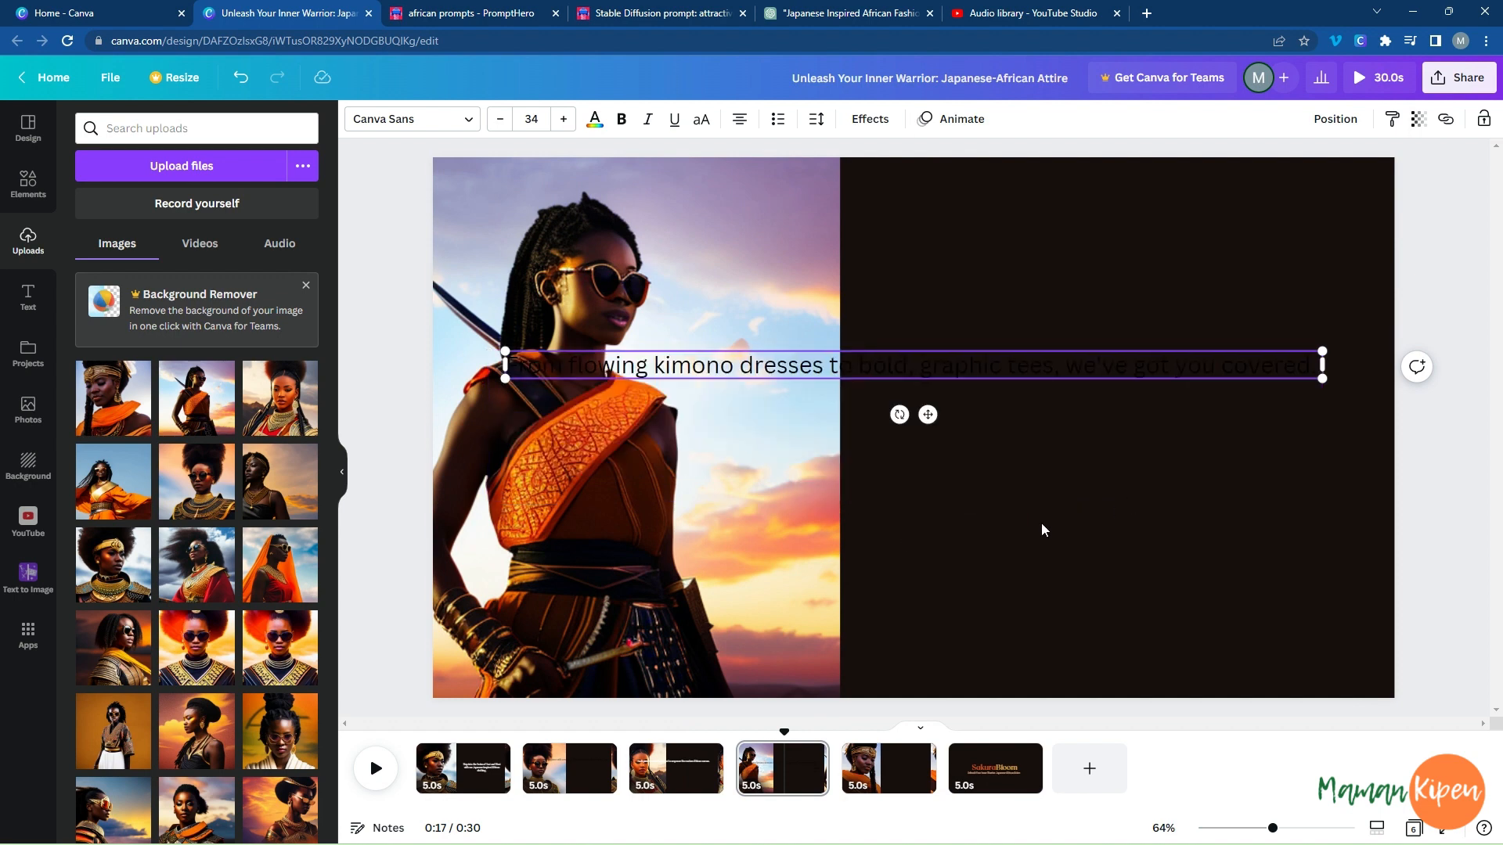
Paste the rest on the fifth page, keep only the "Join the movement" sentence, and fit it in three lines on the dark area.
left_click(878, 785)
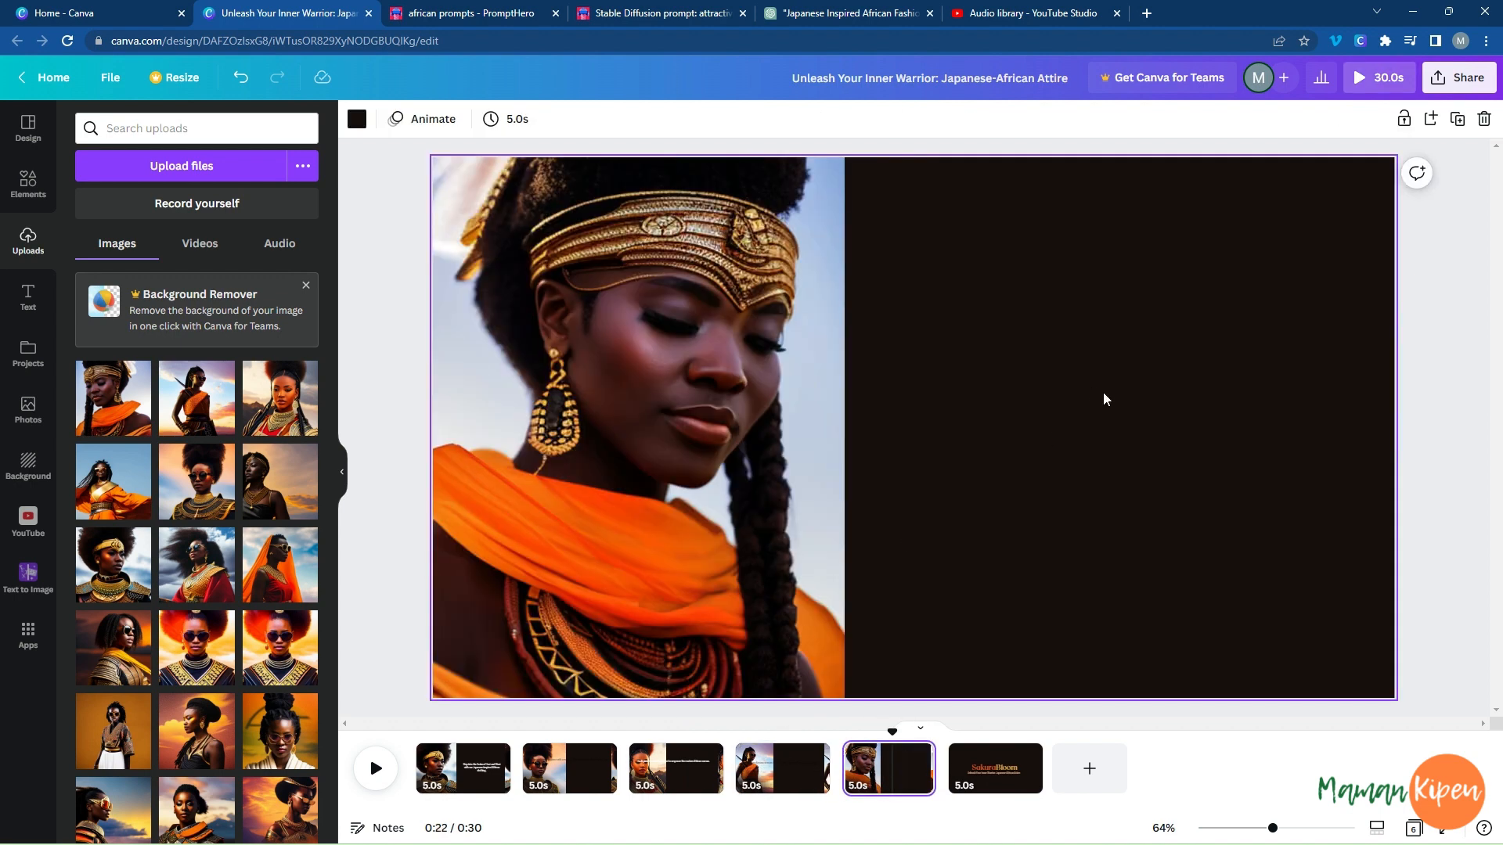
key("ctrl+v")
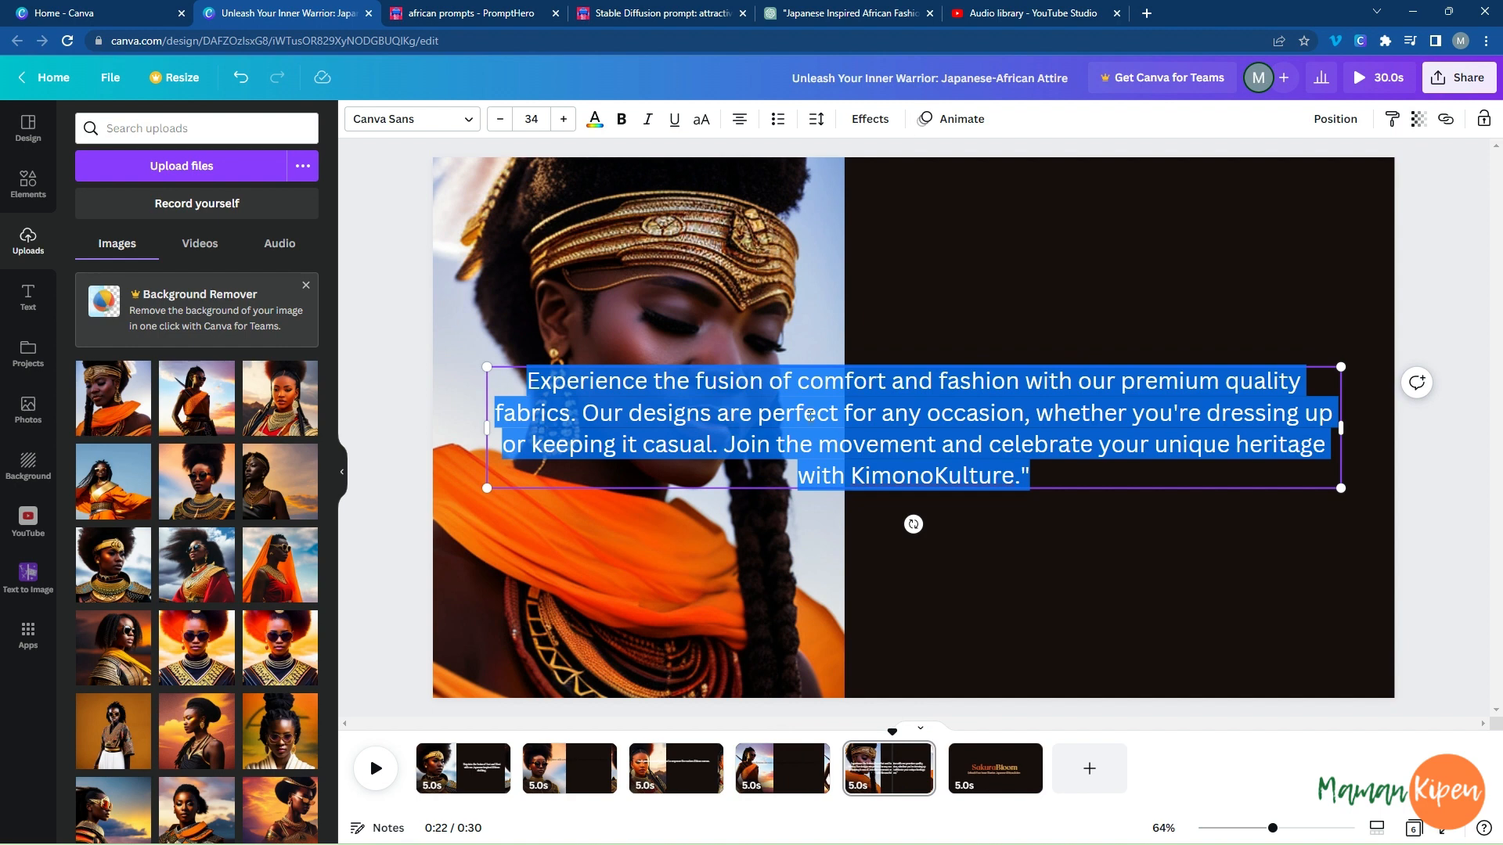
left_click(678, 444)
left_click_drag(718, 444, 526, 381)
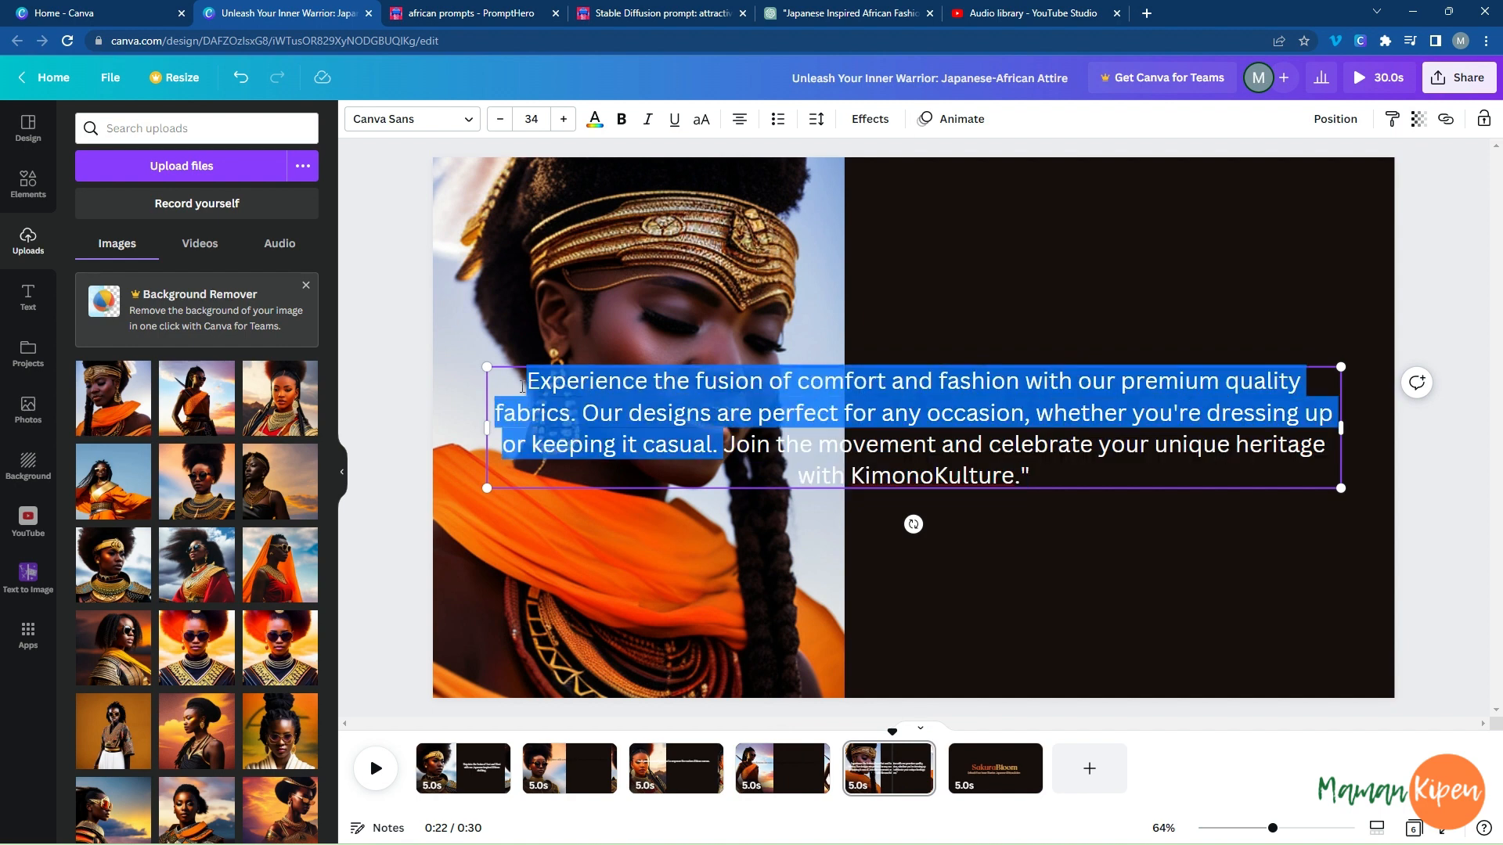
key("BackSpace")
left_click_drag(1332, 381, 865, 384)
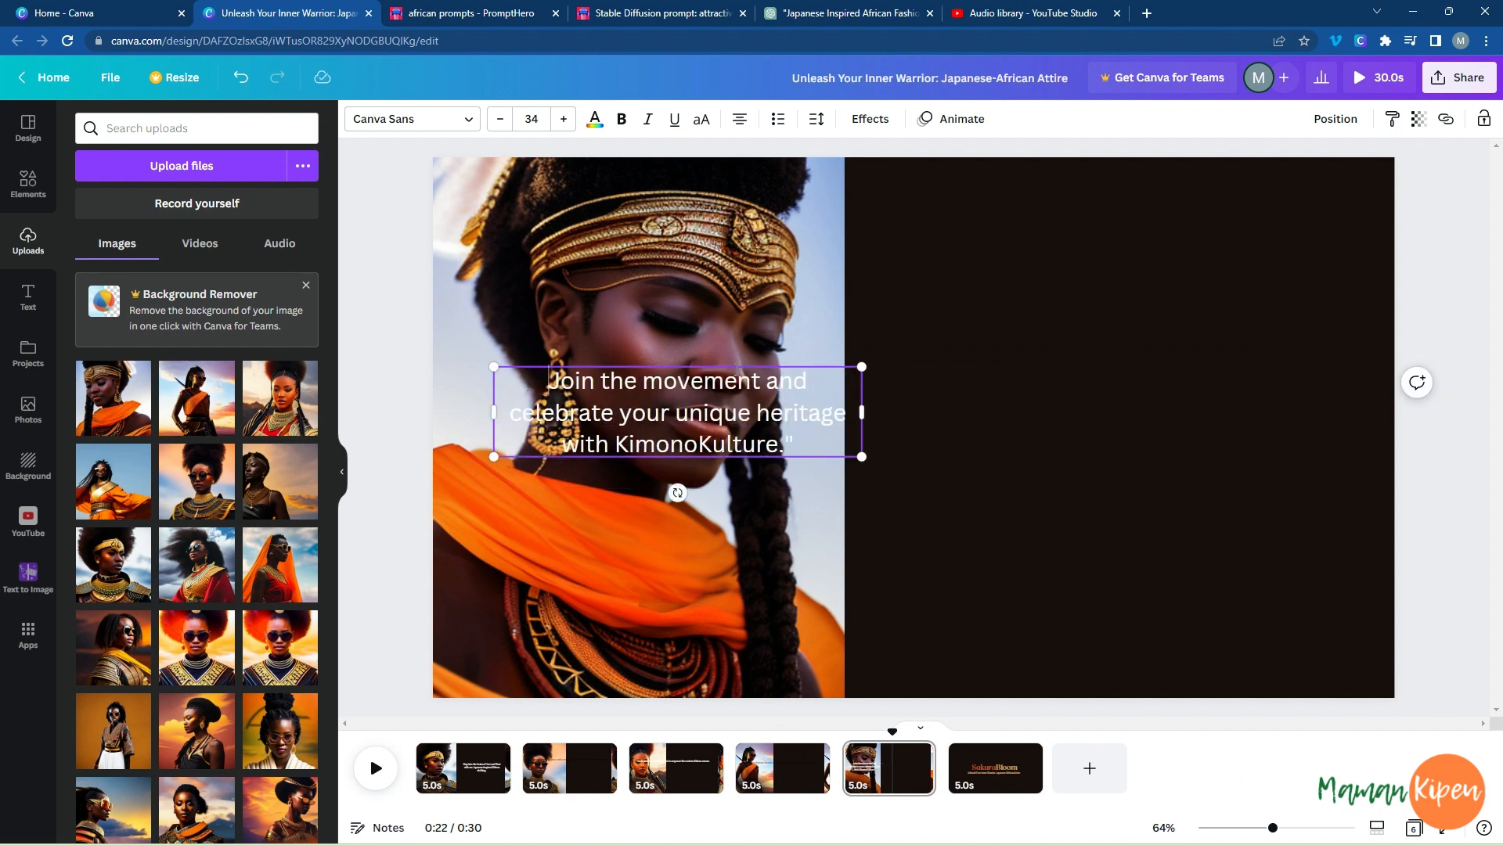
left_click_drag(733, 364, 1184, 361)
Set the first page's sentence in the Sensei font and centre it vertically on the page.
left_click(483, 767)
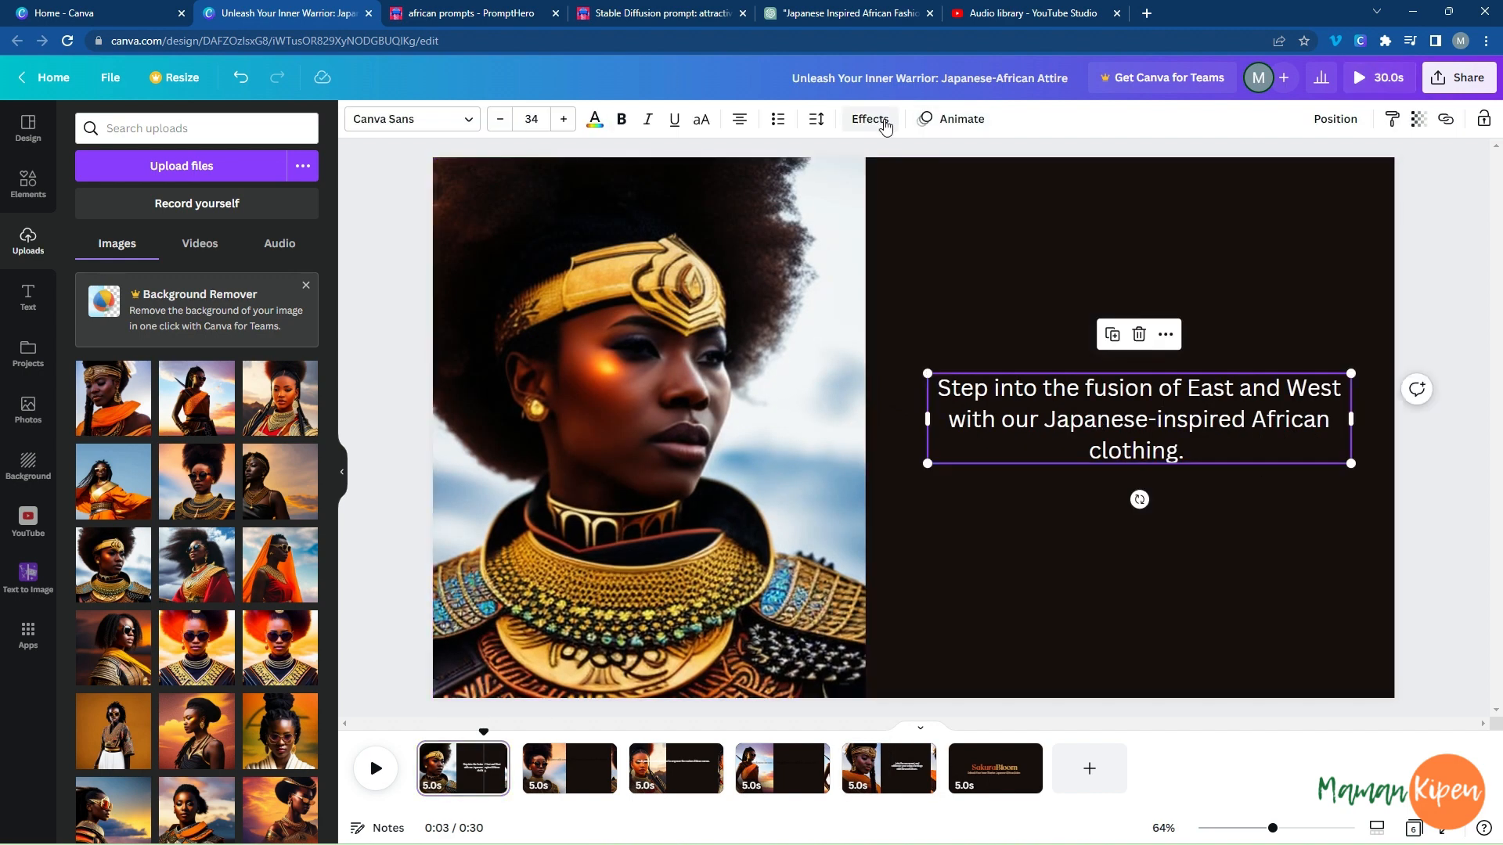
left_click(421, 125)
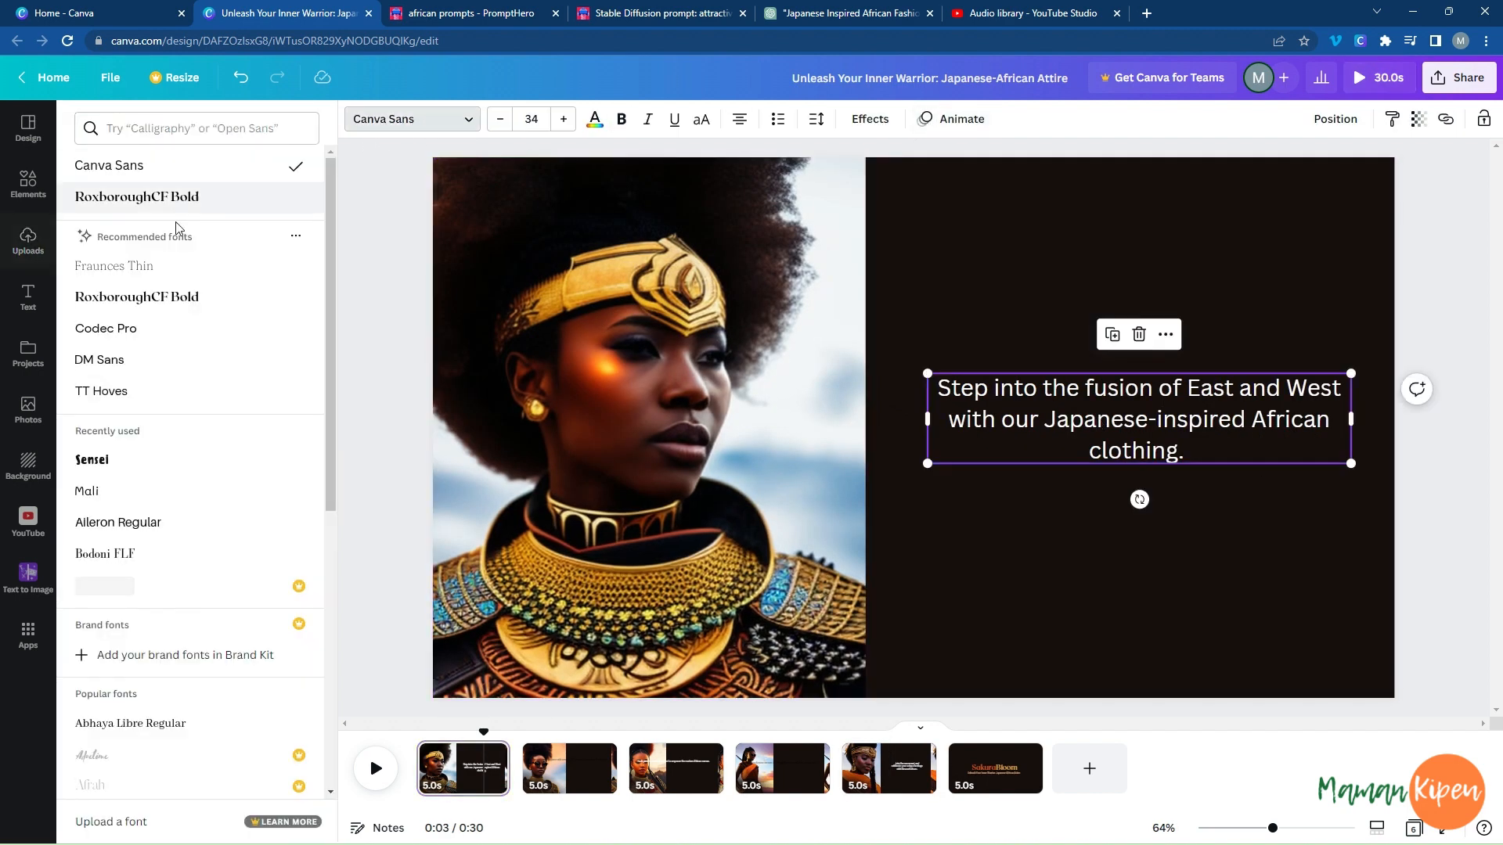
left_click(95, 459)
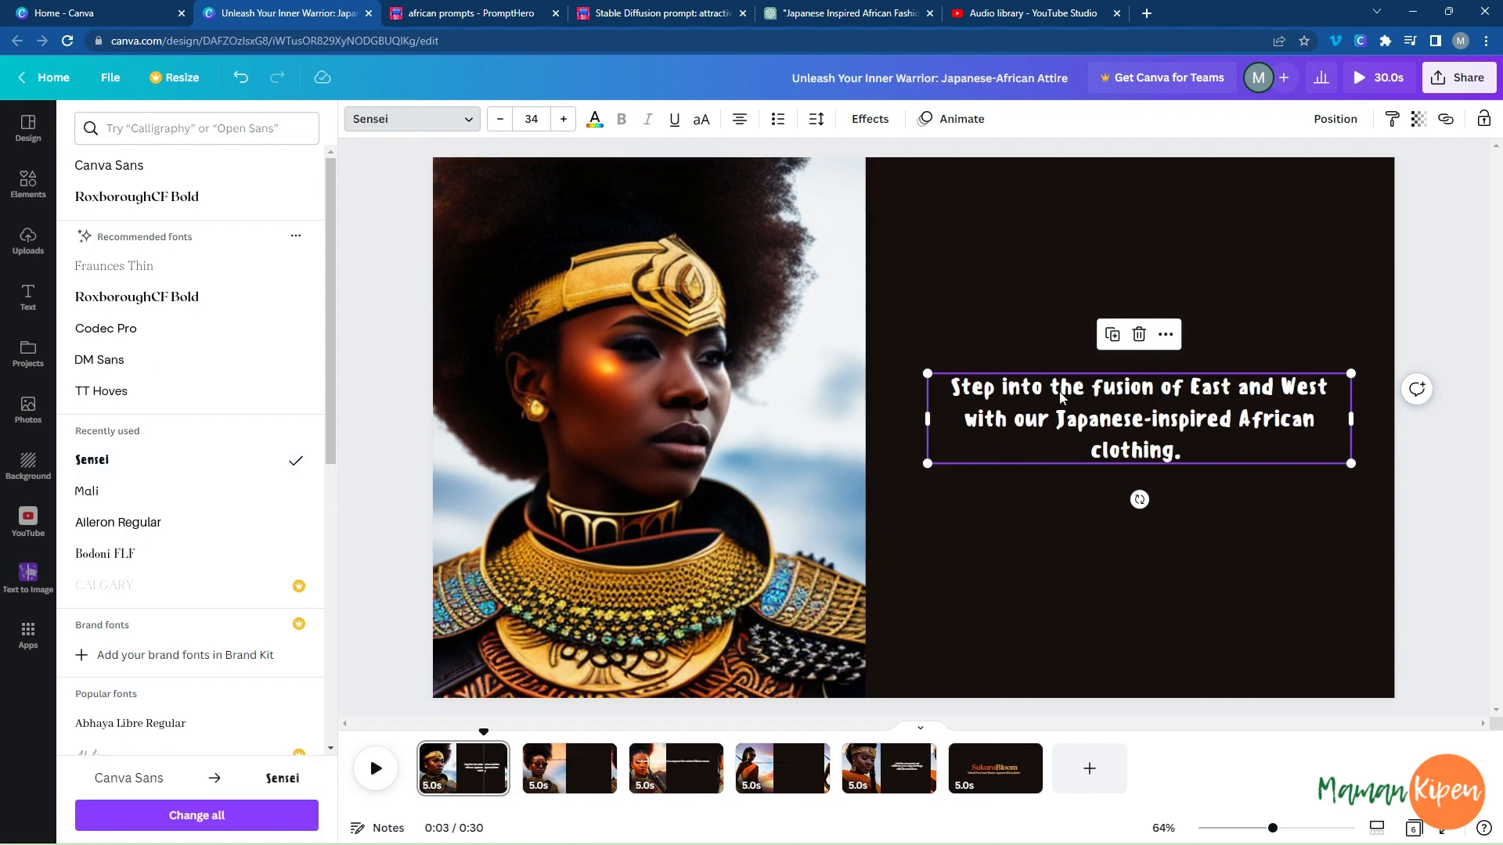
left_click_drag(1061, 398, 1062, 411)
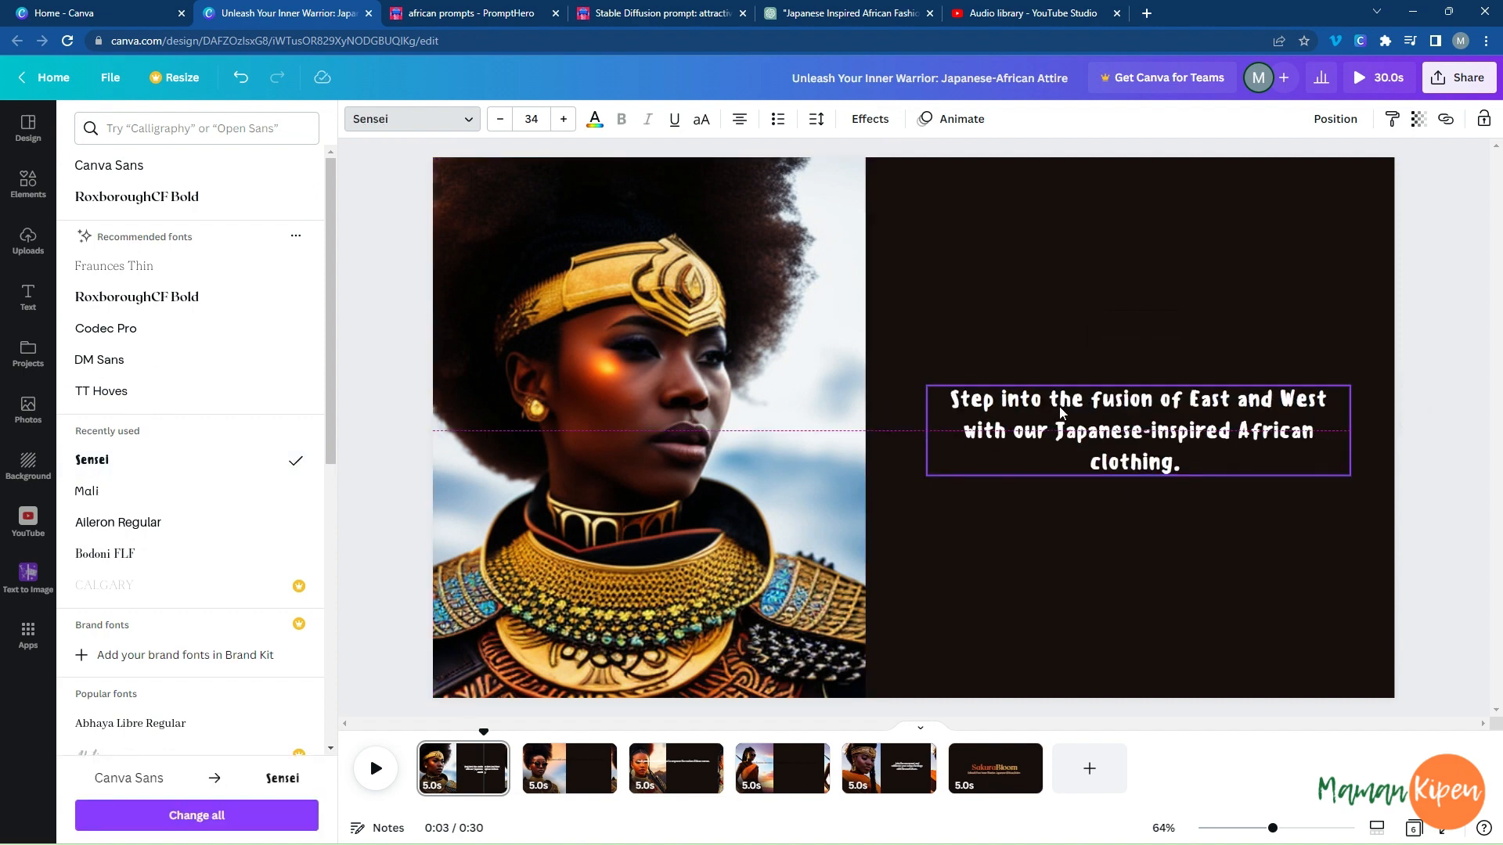
Apply the Merge text animation to the first page's sentence.
left_click(955, 118)
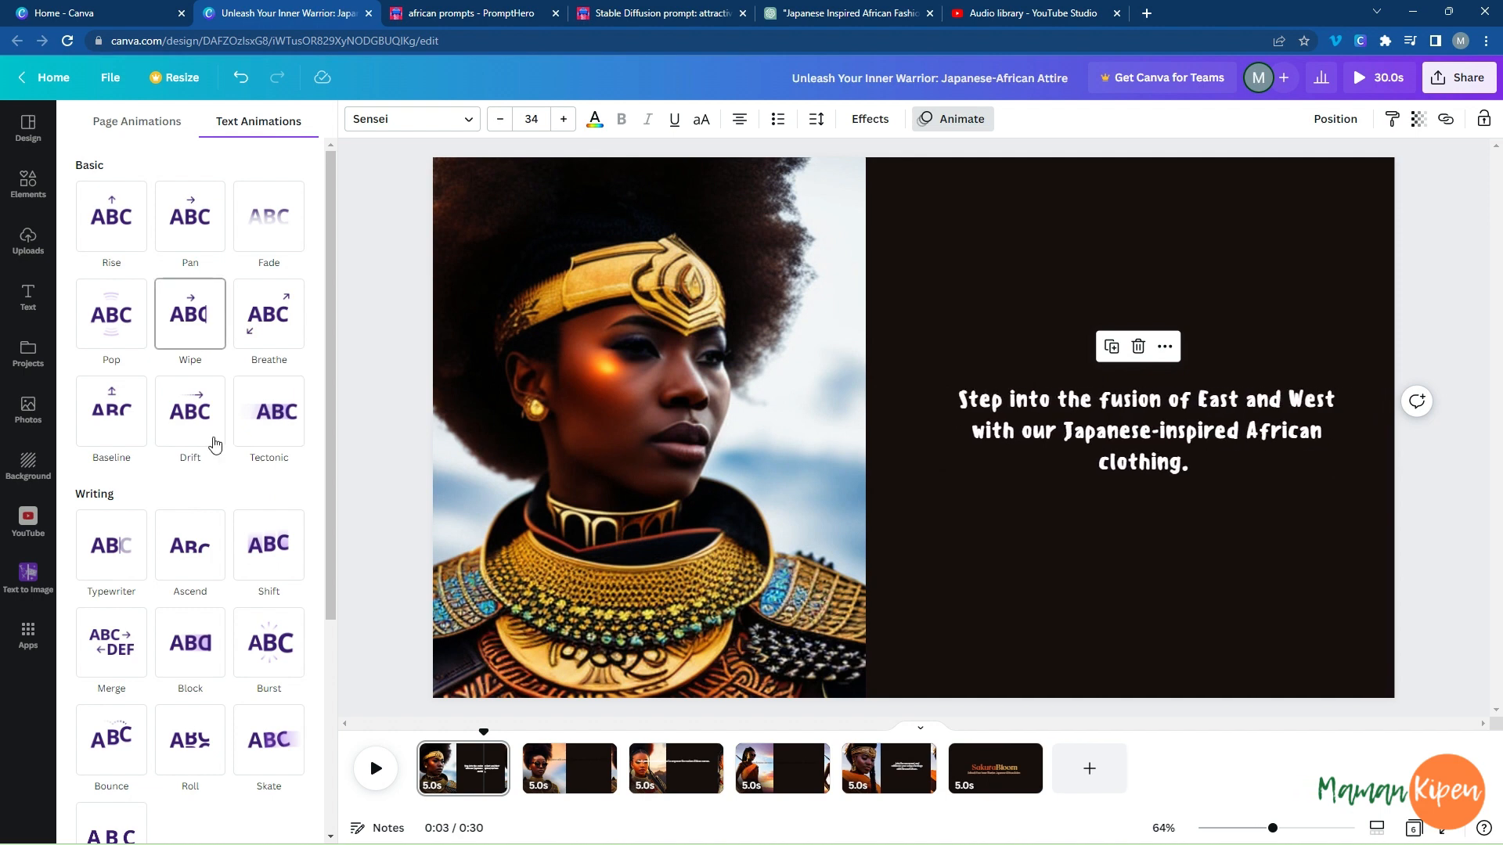
scroll(245, 530, "down", 3)
scroll(247, 538, "down", 2)
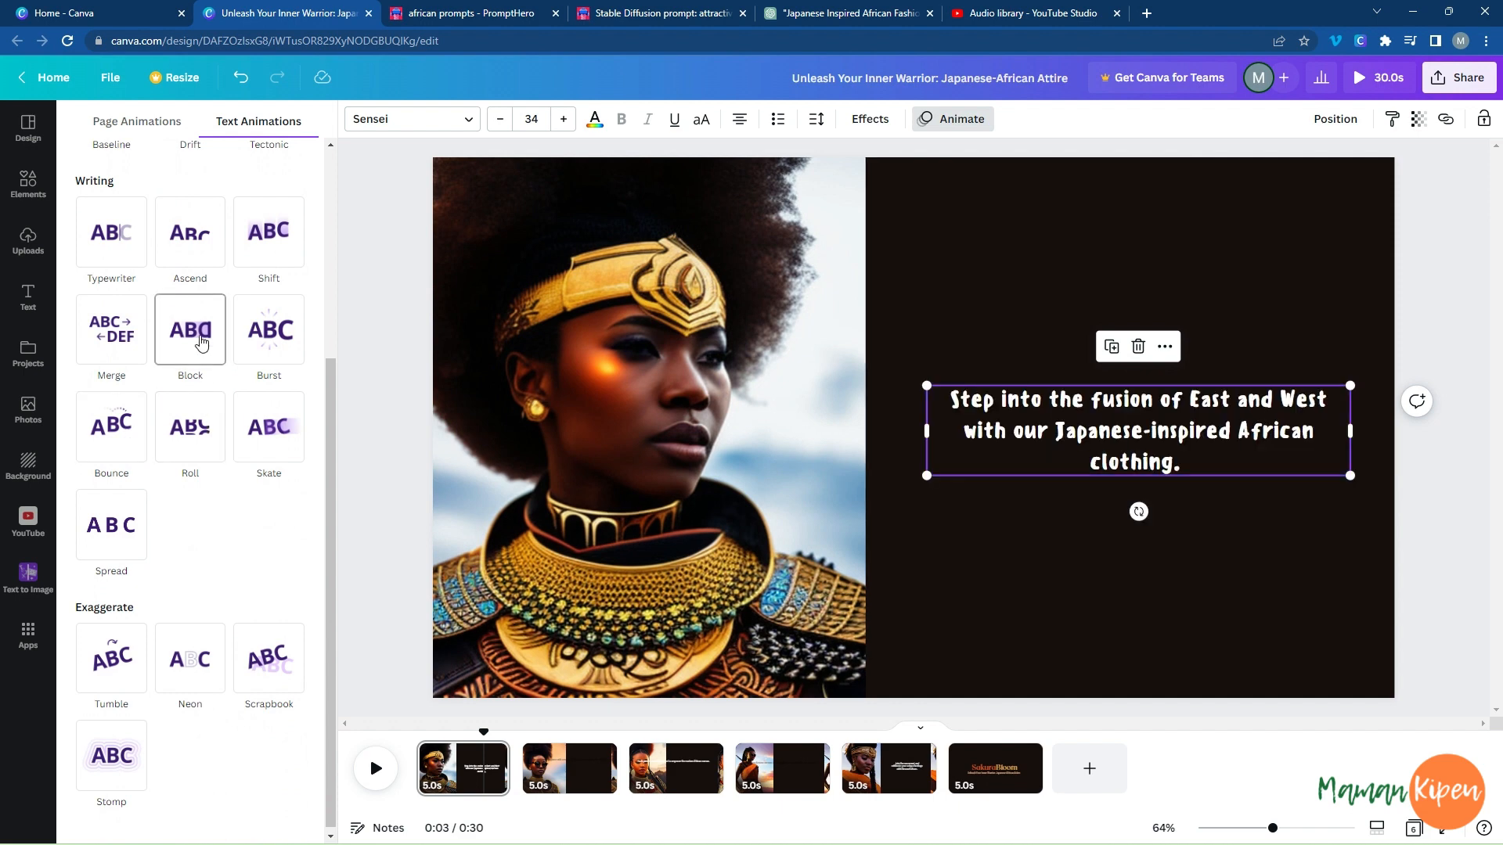
left_click(114, 339)
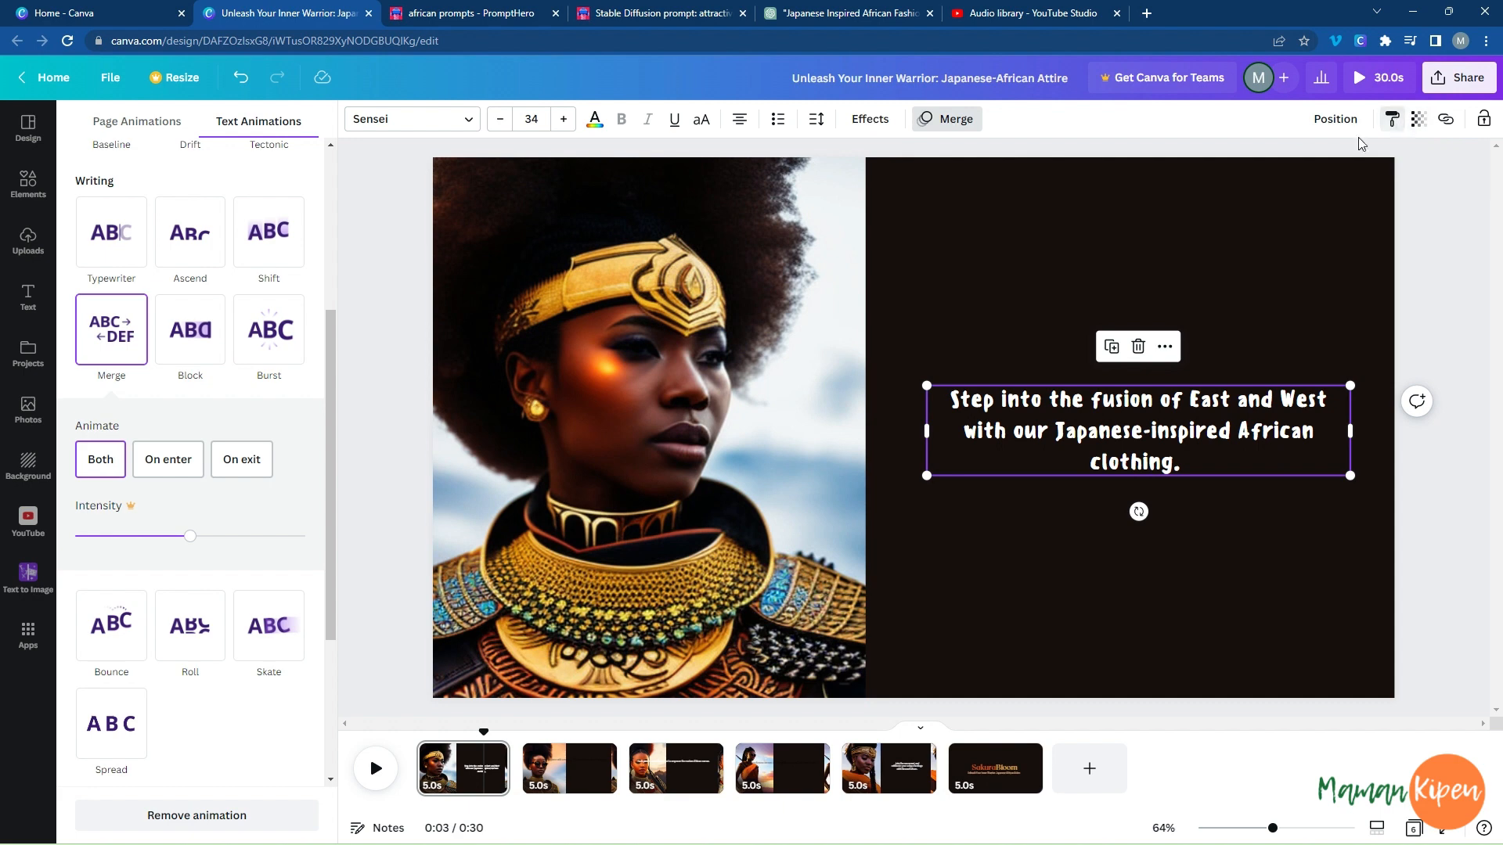
Copy the first sentence's style onto the second page's text and fit it in three lines on the dark area.
left_click(563, 798)
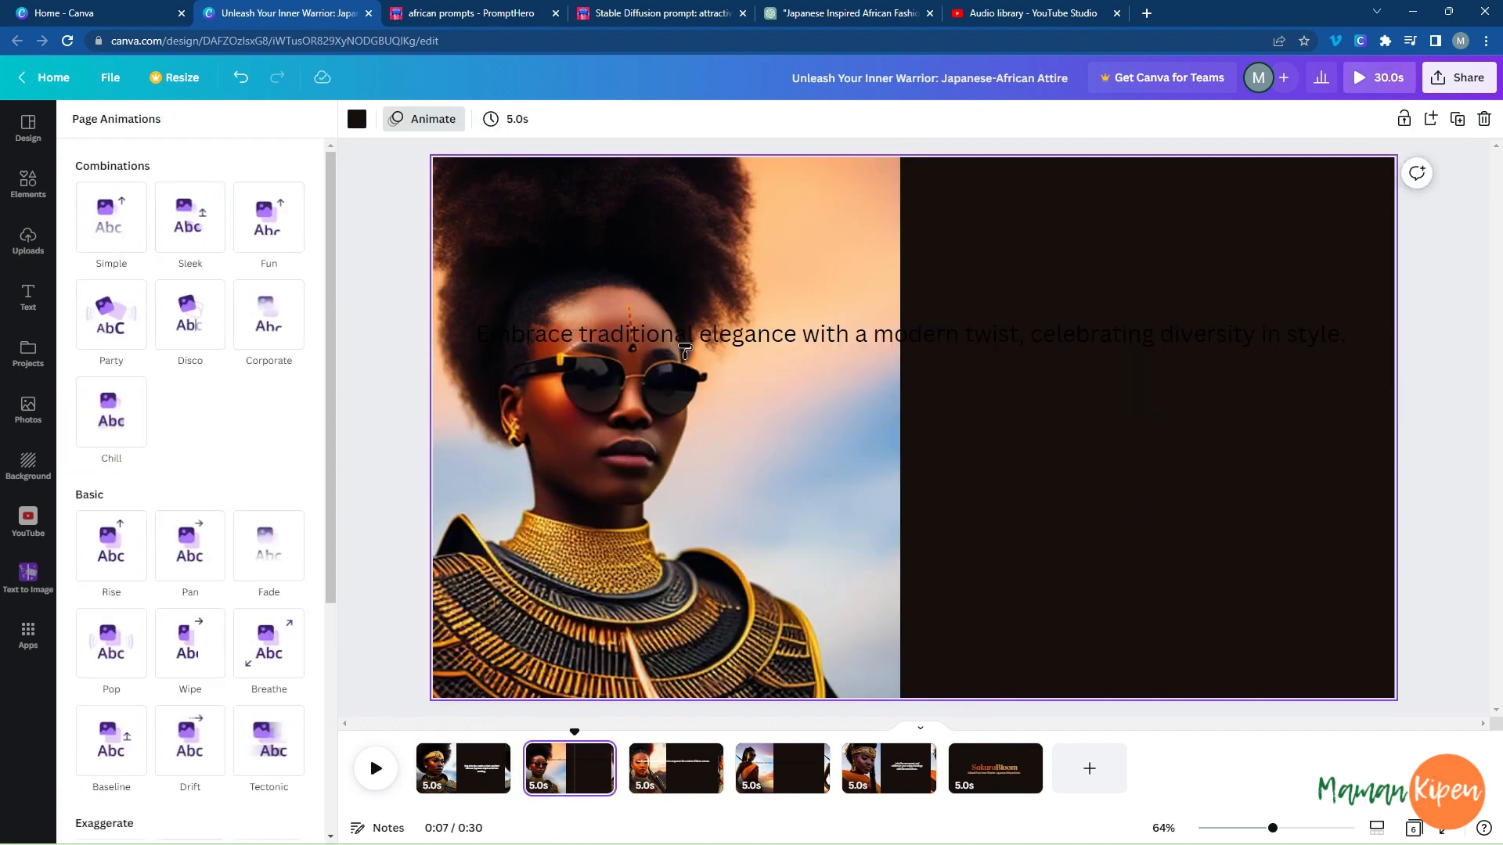
left_click(685, 345)
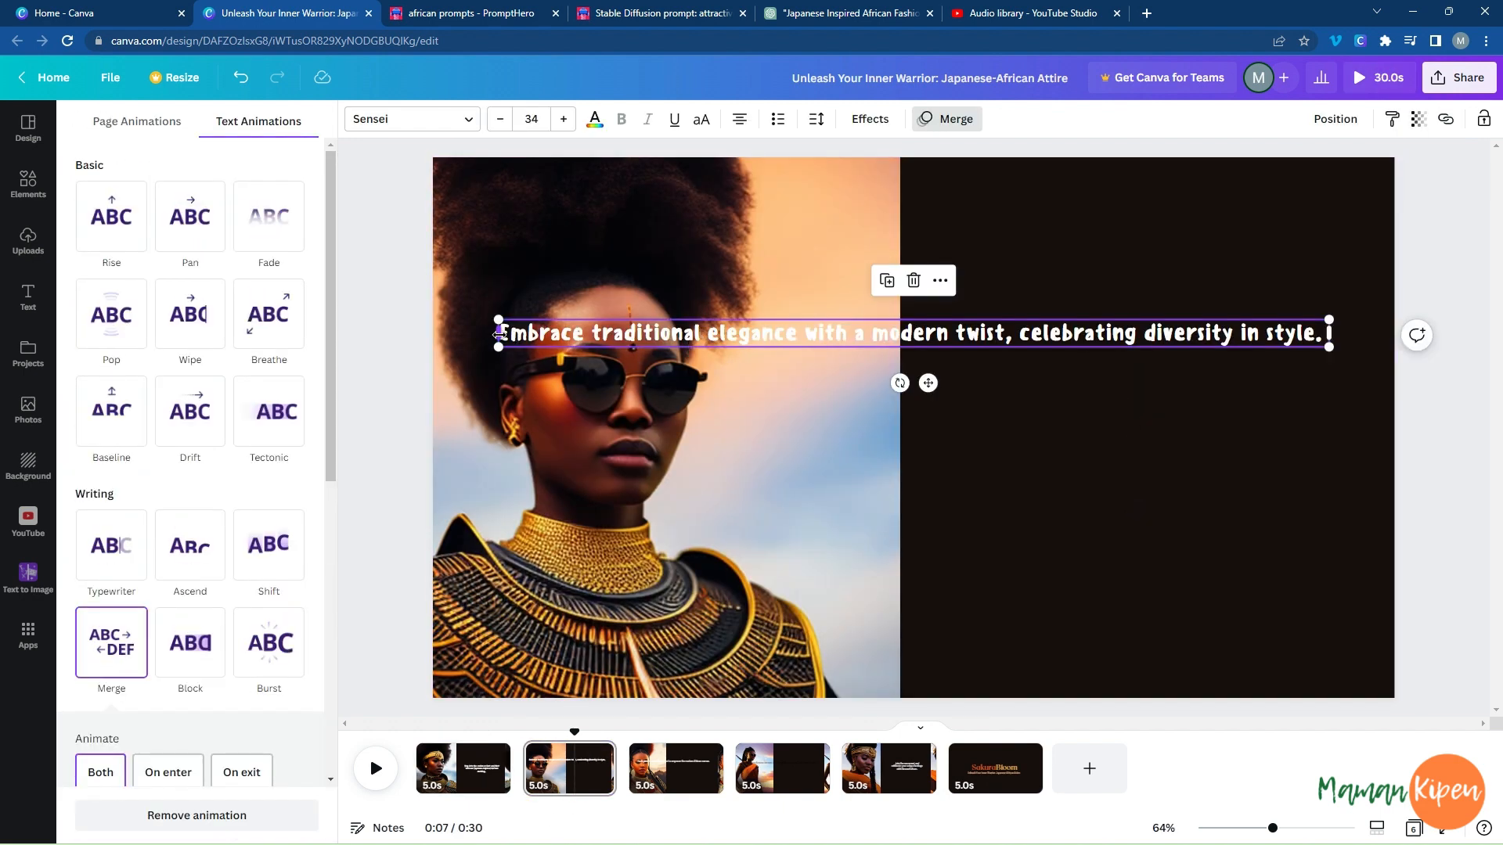
left_click_drag(498, 332, 935, 363)
left_click_drag(1096, 329, 1116, 383)
Copy the second page's text style onto the third page's sentence and fit it in three lines on the dark area.
left_click(683, 766)
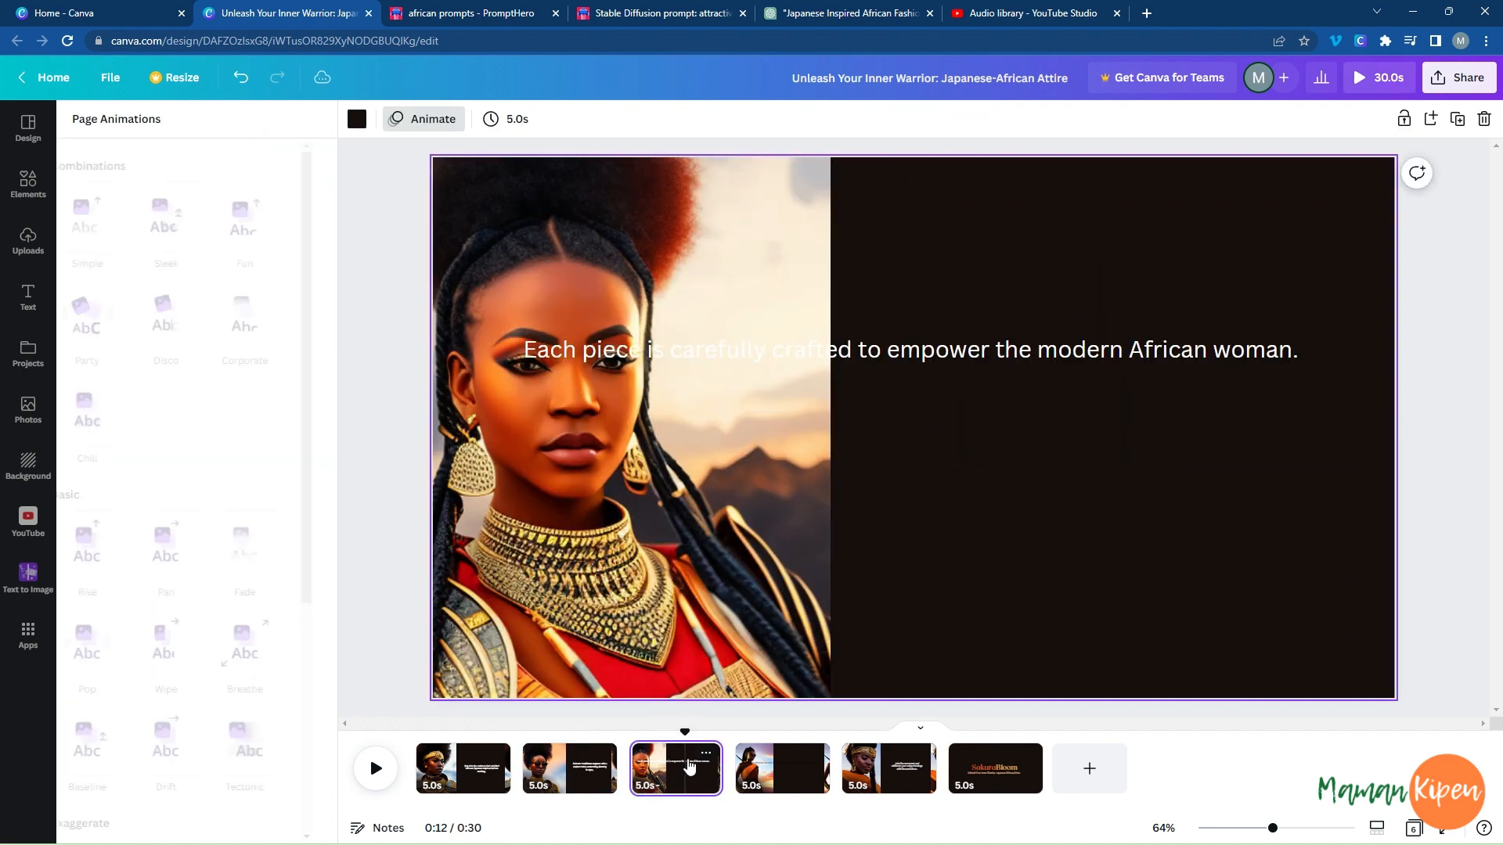
left_click(586, 783)
left_click(1147, 429)
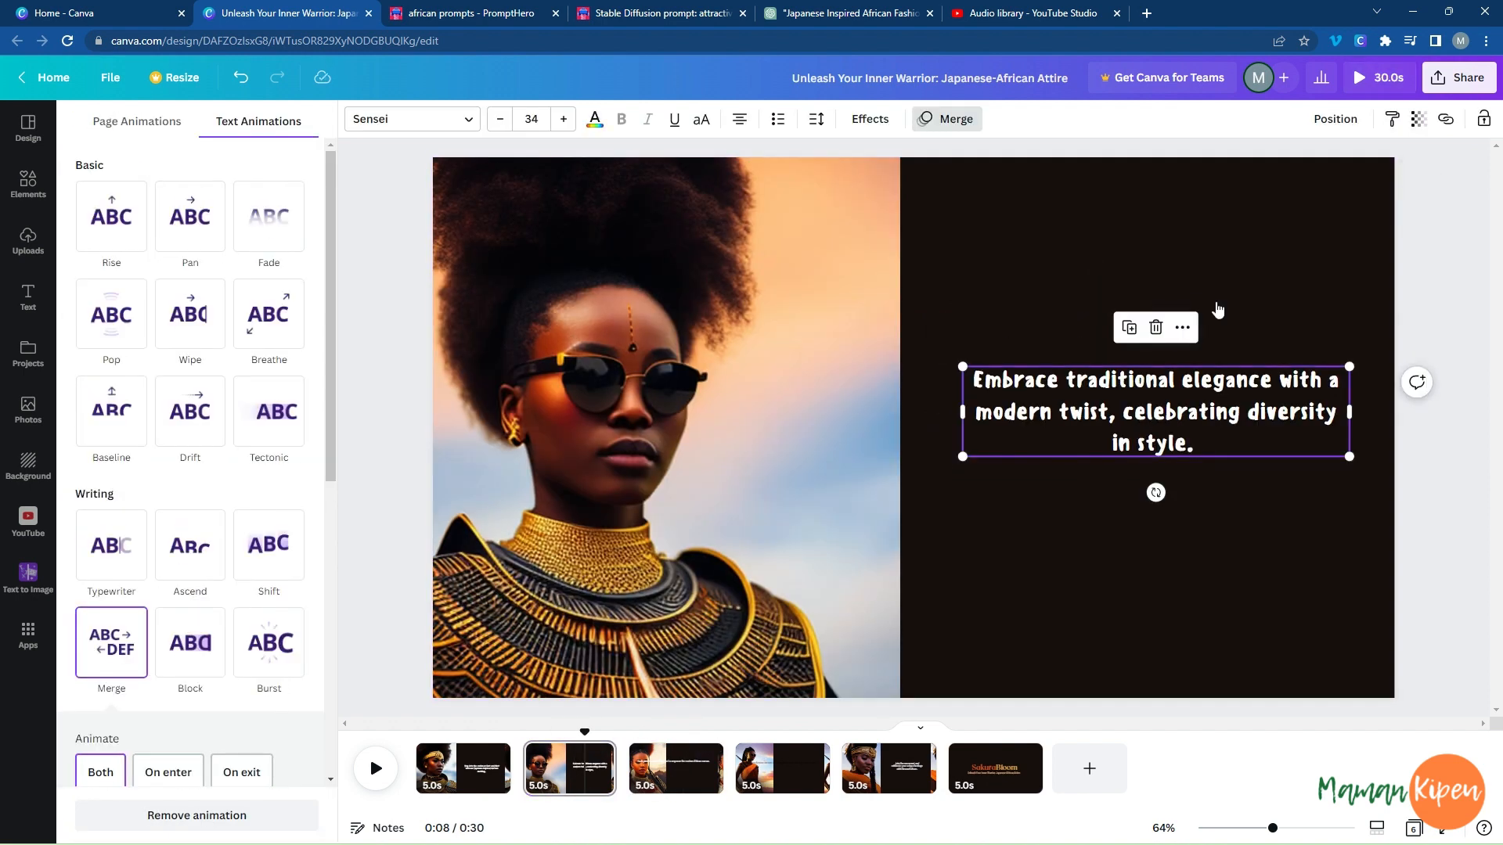
left_click(1391, 121)
left_click(674, 767)
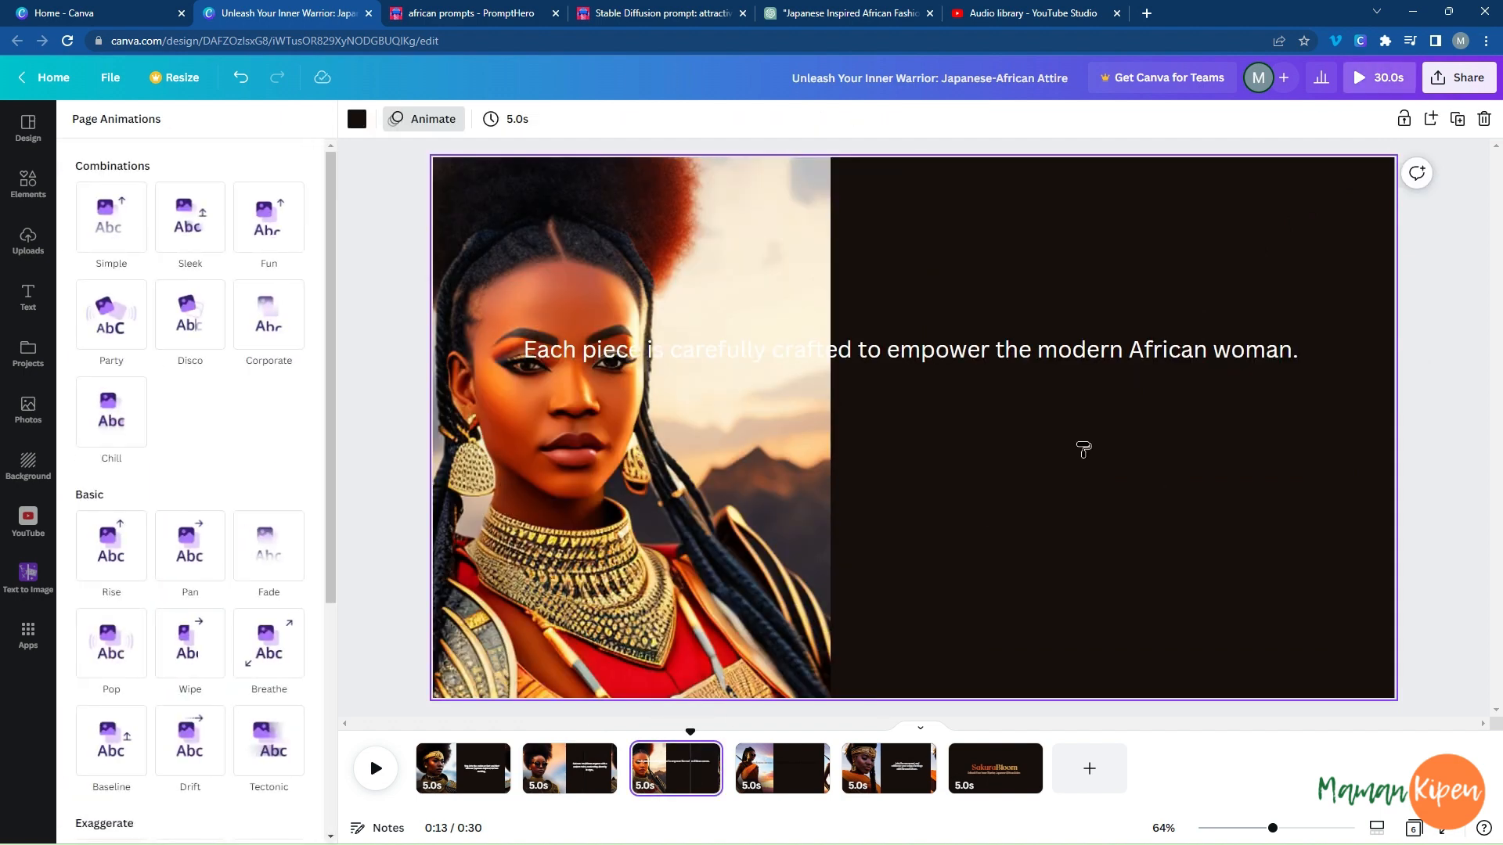
left_click(1080, 352)
left_click_drag(541, 345, 943, 342)
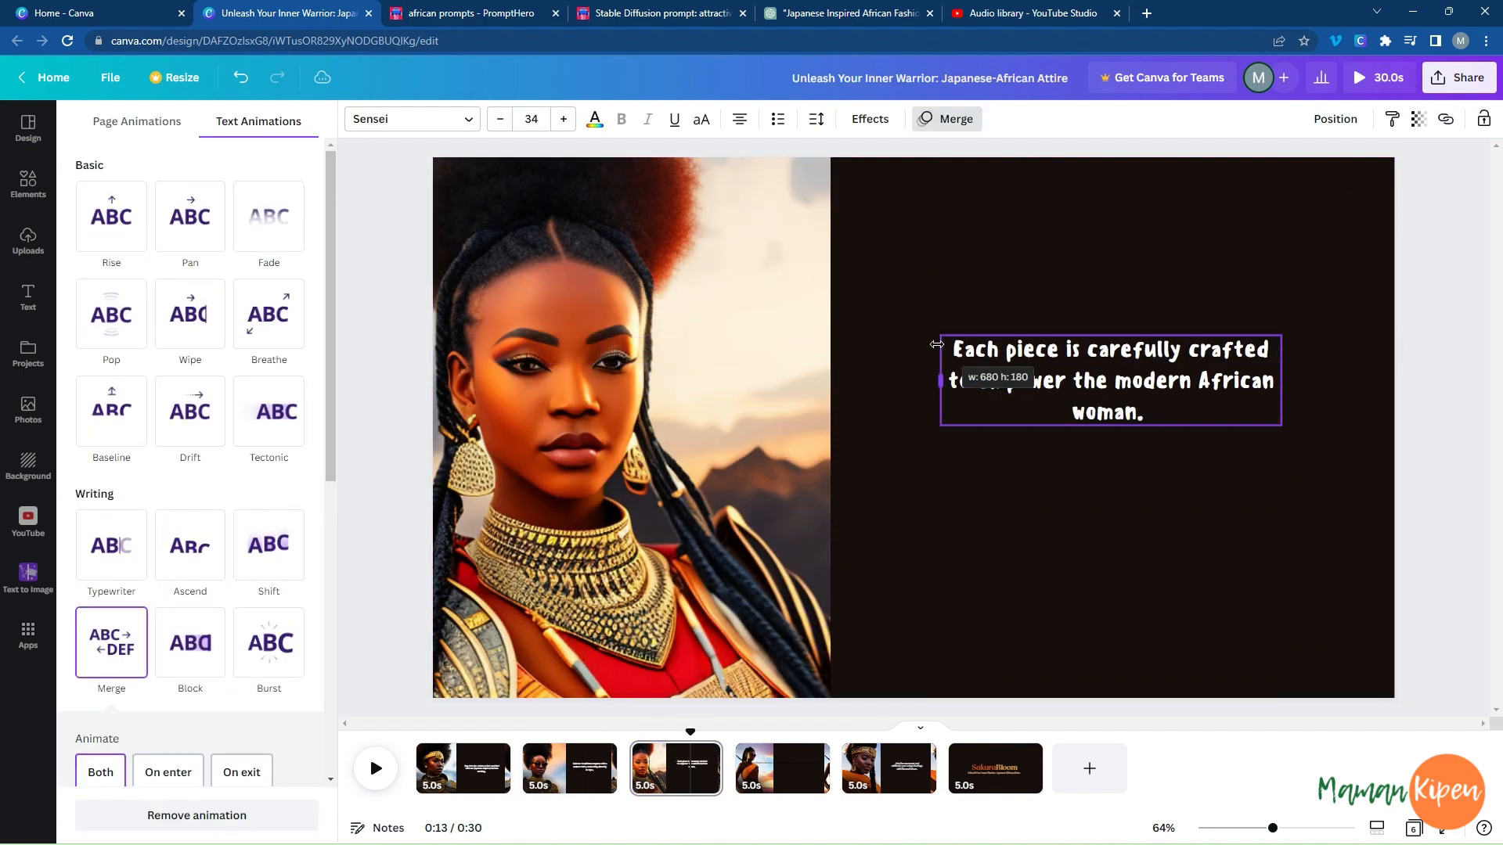
left_click_drag(1075, 360, 1082, 407)
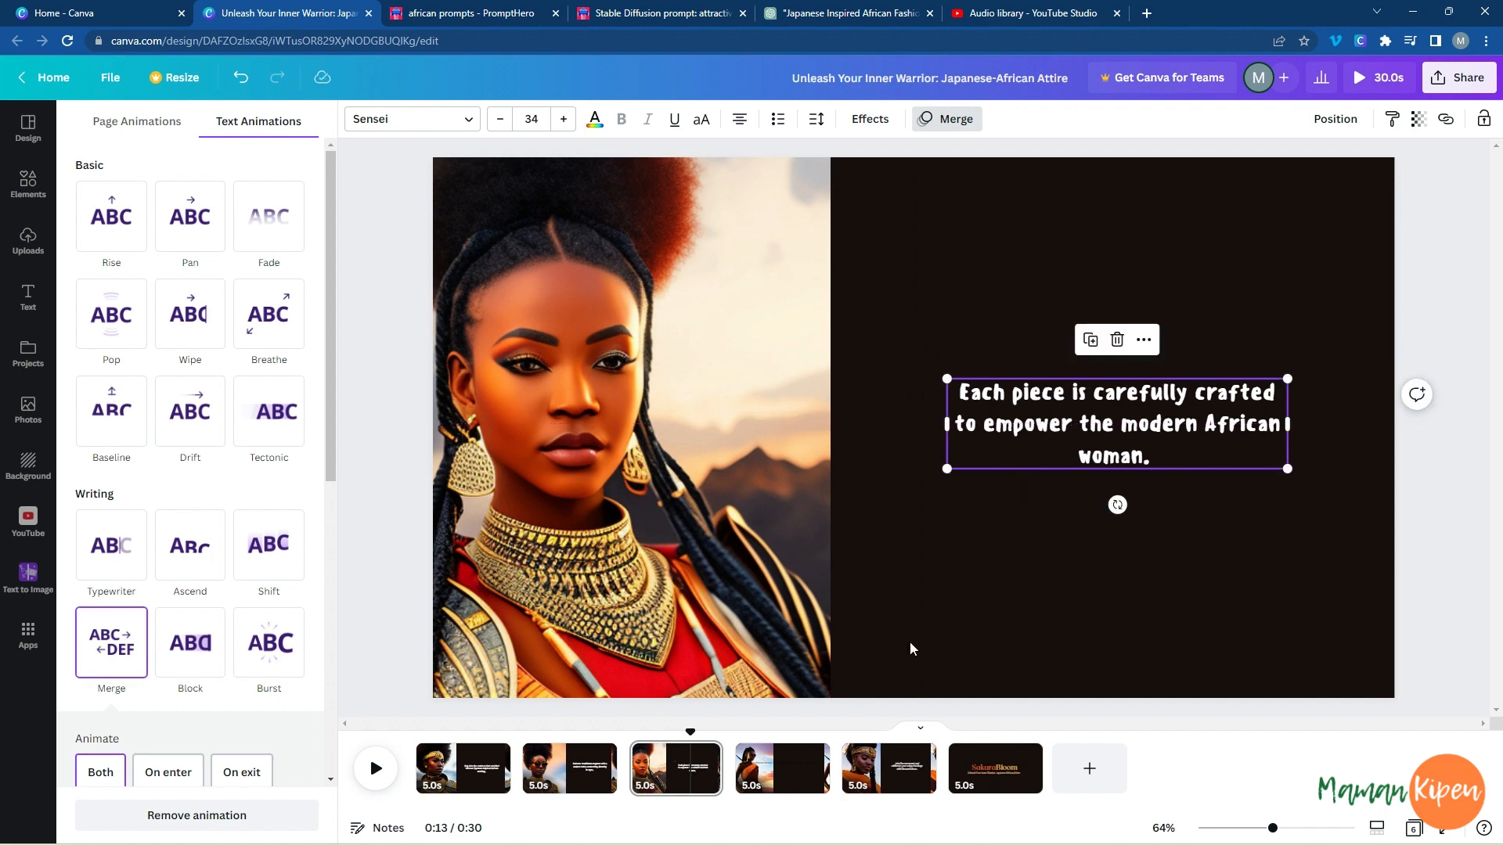
Copy the third page's text style onto the fourth page's sentence and fit it in three lines, vertically centred on the dark area.
left_click(809, 775)
left_click(660, 789)
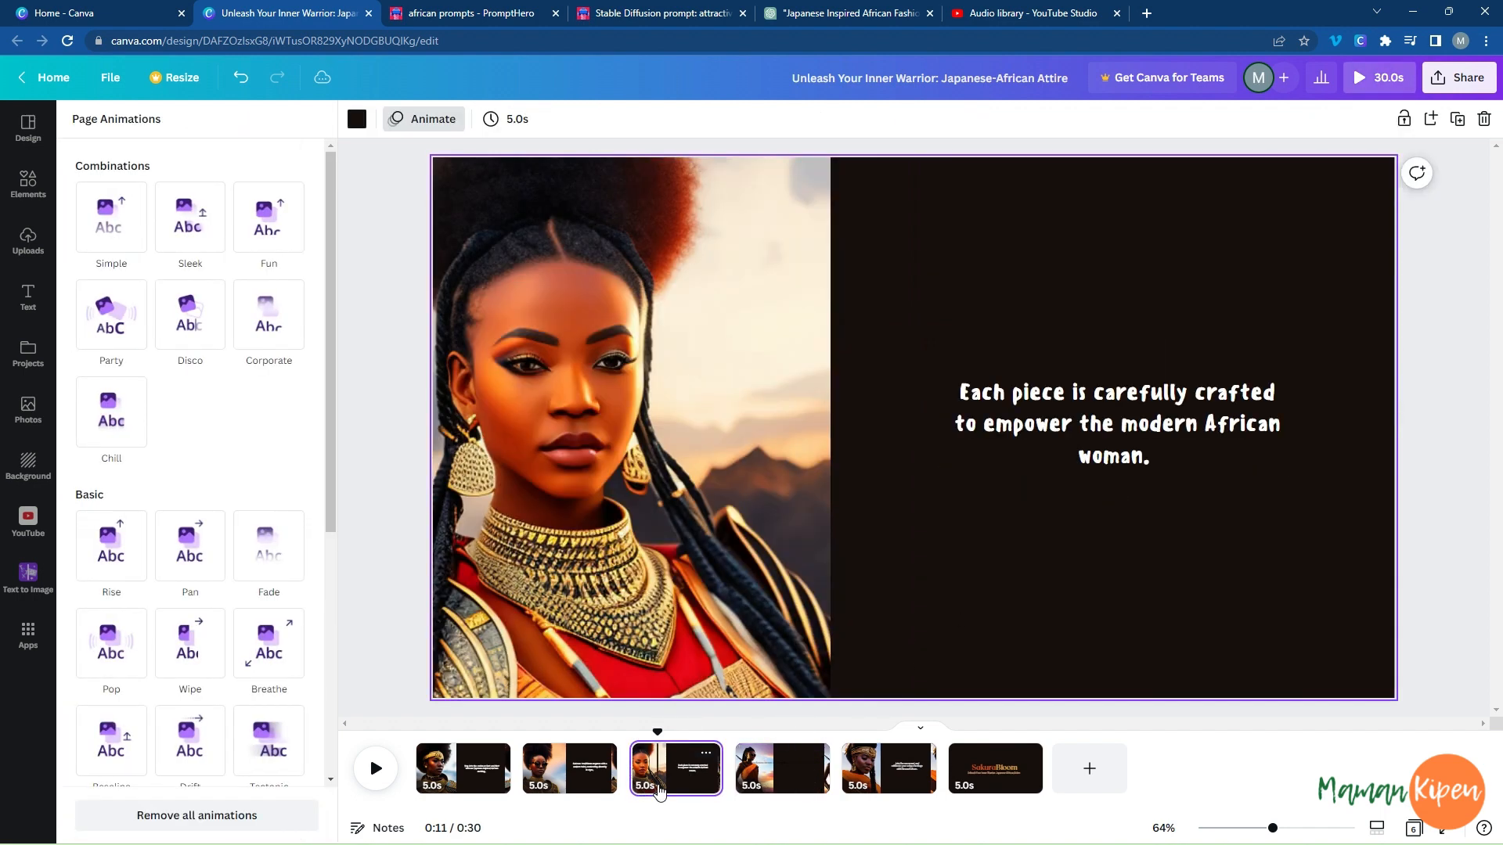
left_click(1150, 391)
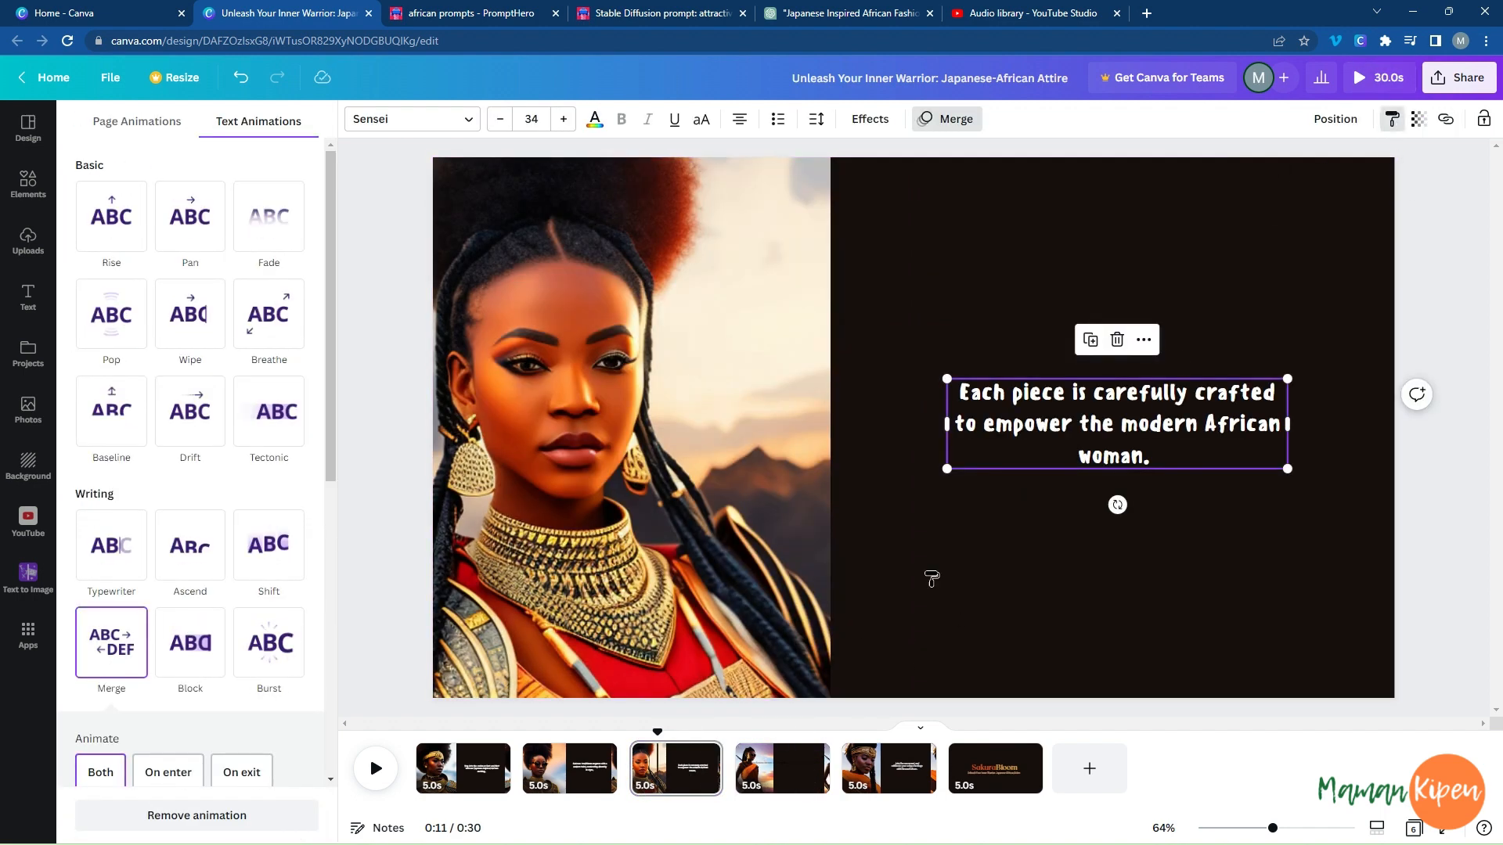
left_click(785, 771)
left_click(700, 383)
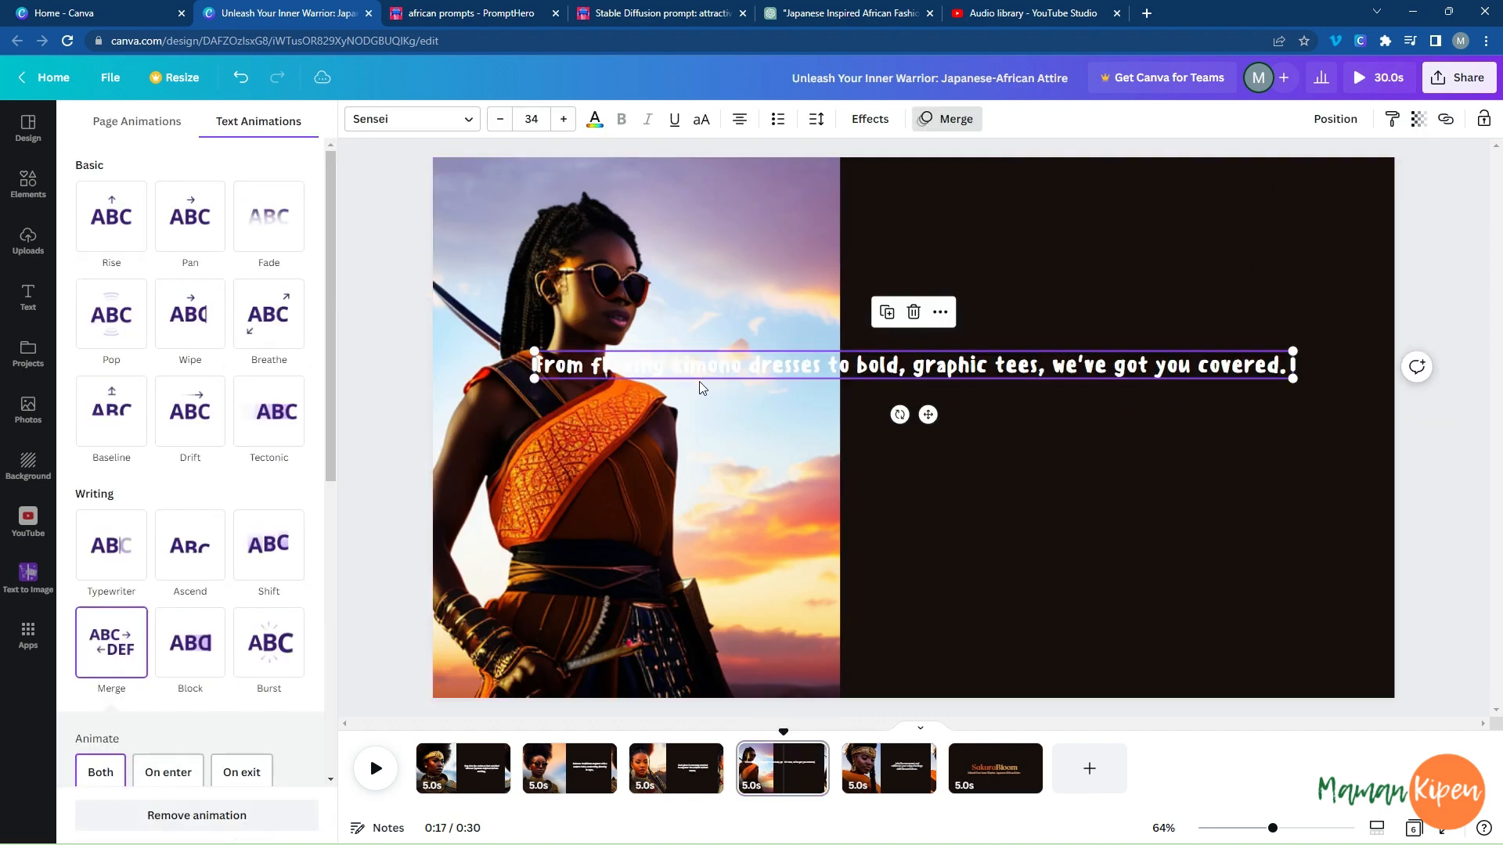
left_click_drag(535, 365, 961, 365)
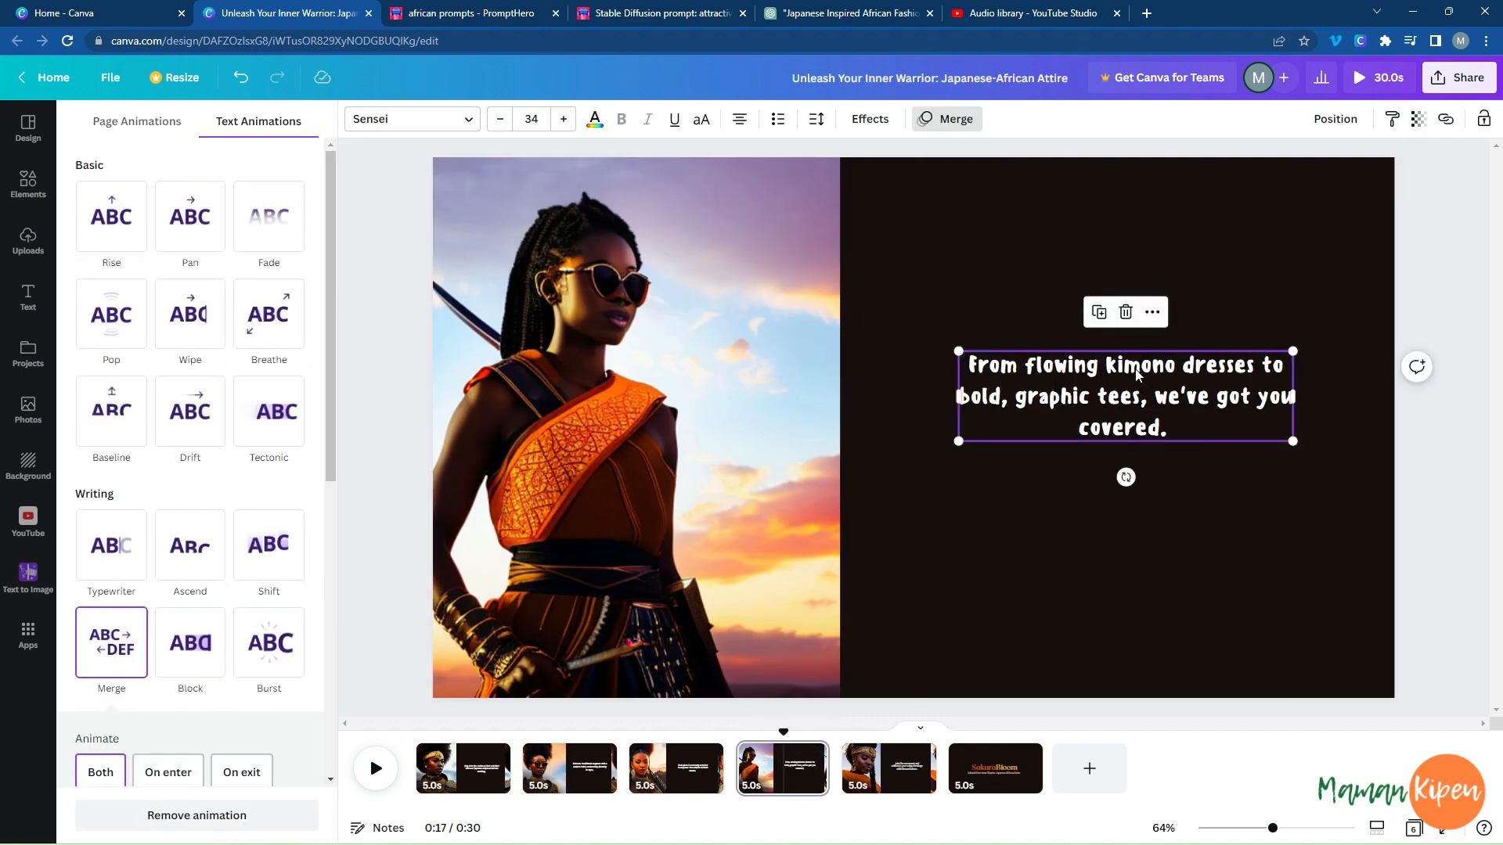
left_click_drag(1135, 373, 1135, 404)
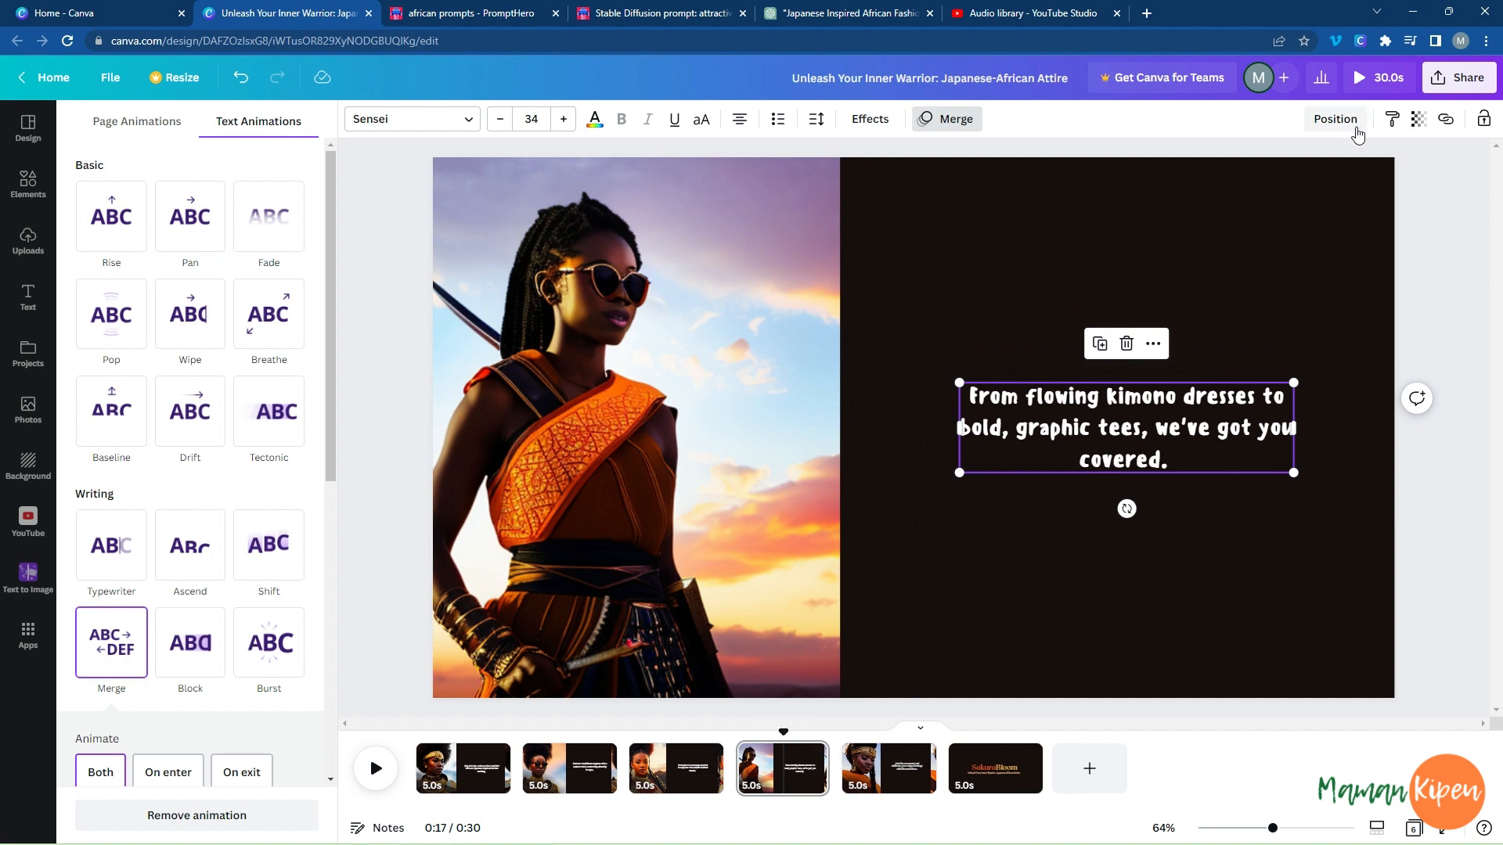
Copy the same Sensei and Merge text style onto the fifth page's "Join the movement" sentence.
left_click(886, 756)
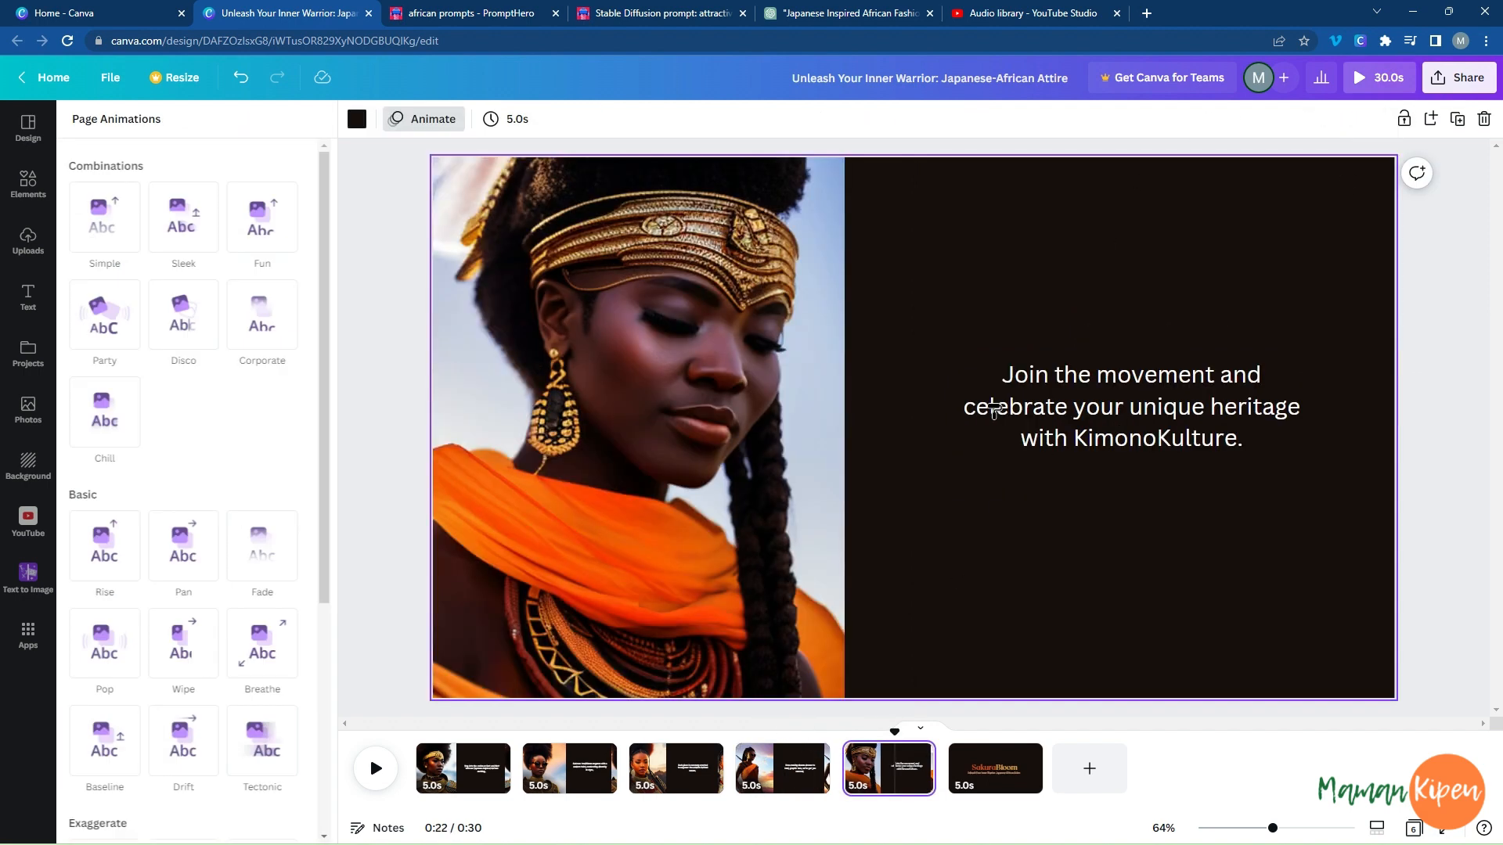
left_click(1030, 403)
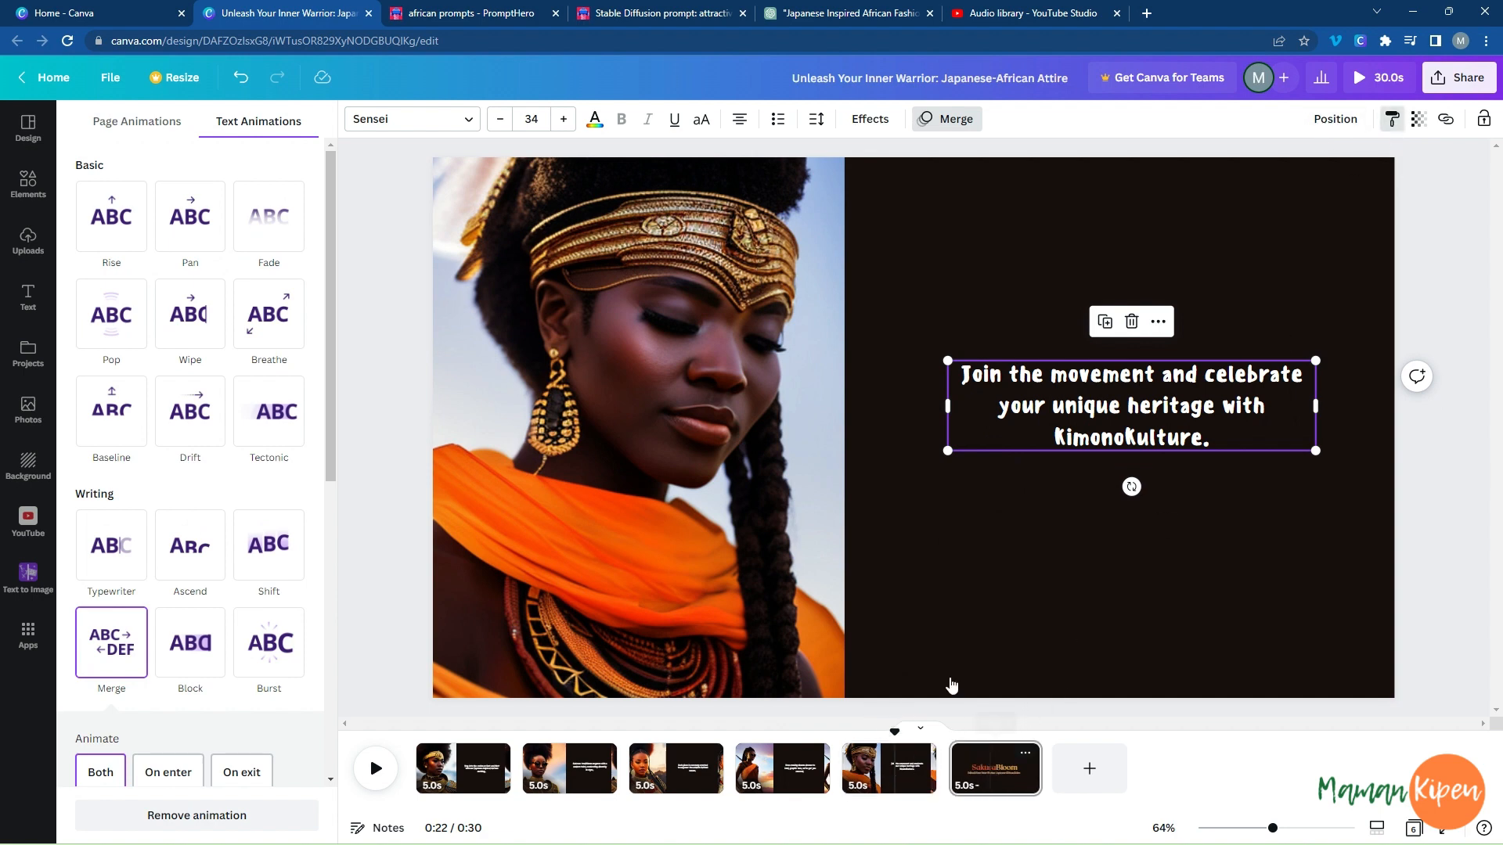
Add a Colour Wipe transition between the first and second pages.
left_click(990, 771)
left_click(777, 767)
left_click(462, 771)
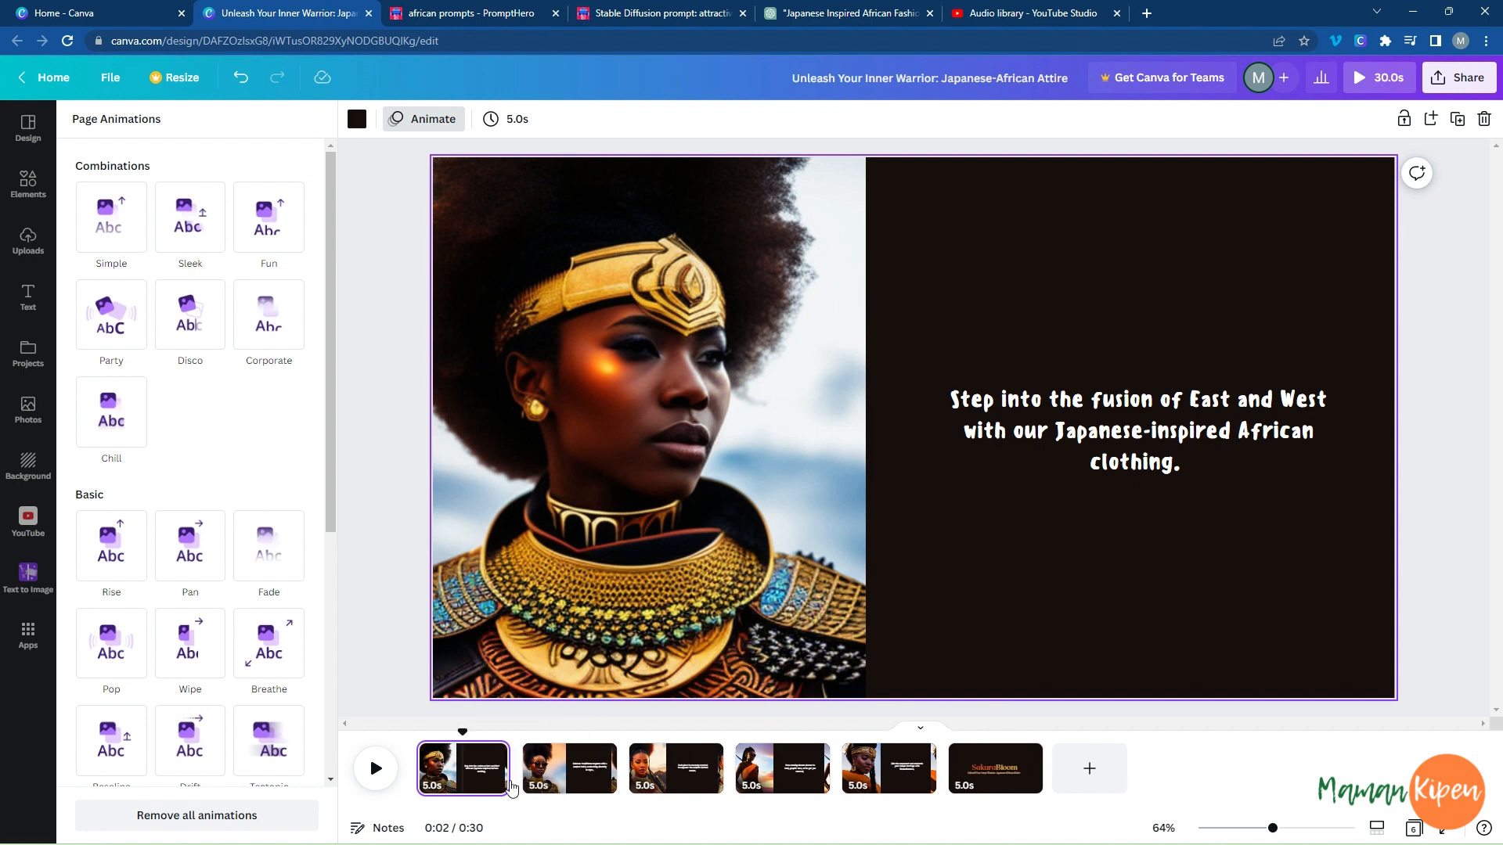
left_click(524, 781)
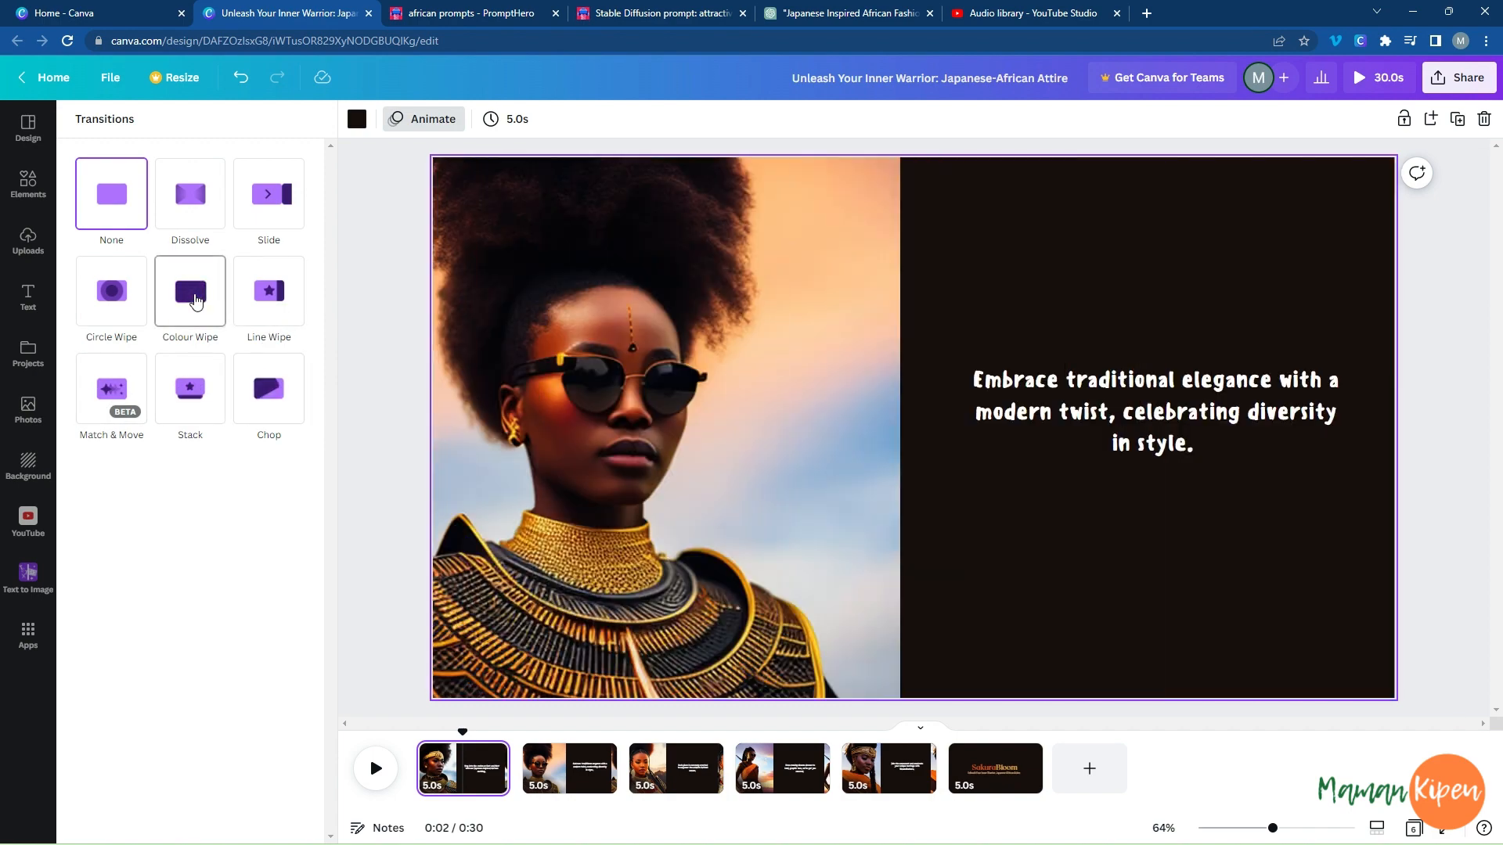
left_click(195, 302)
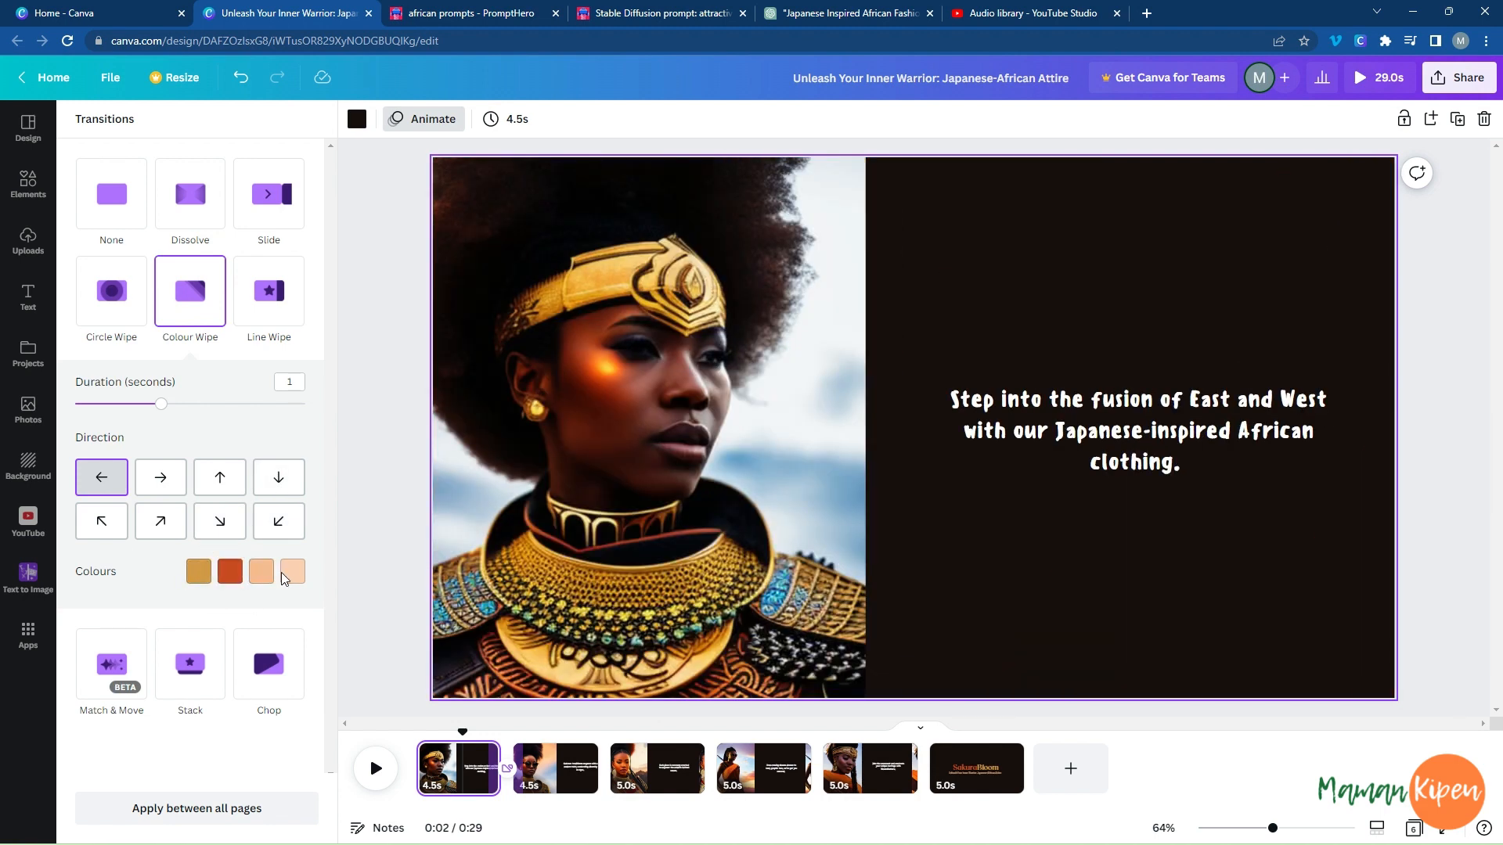
Recolour the wipe transition with bright red as first colour, dark blue as third and black as fourth.
left_click(199, 573)
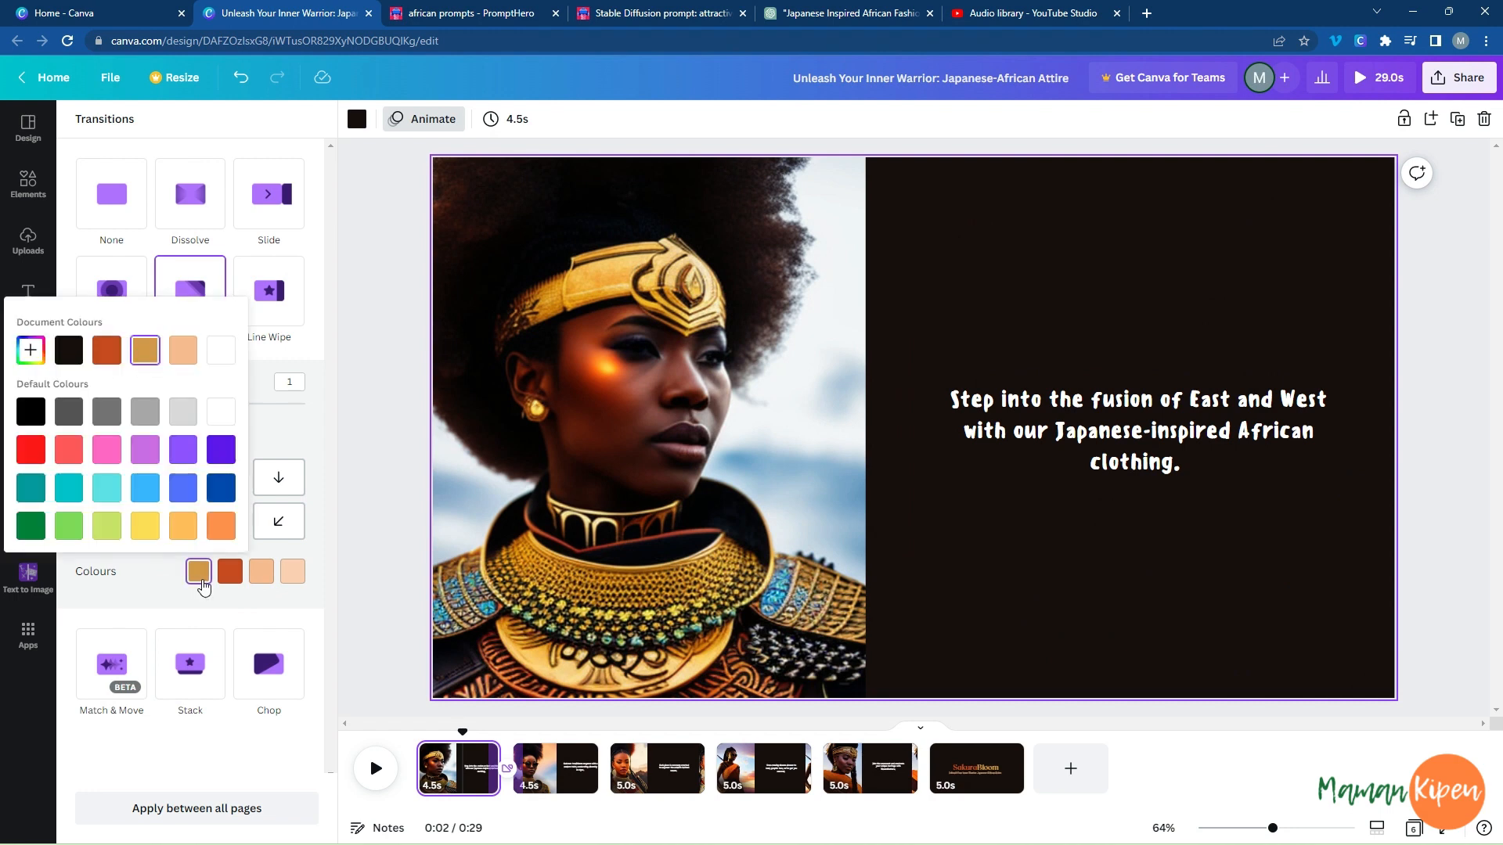
left_click(31, 452)
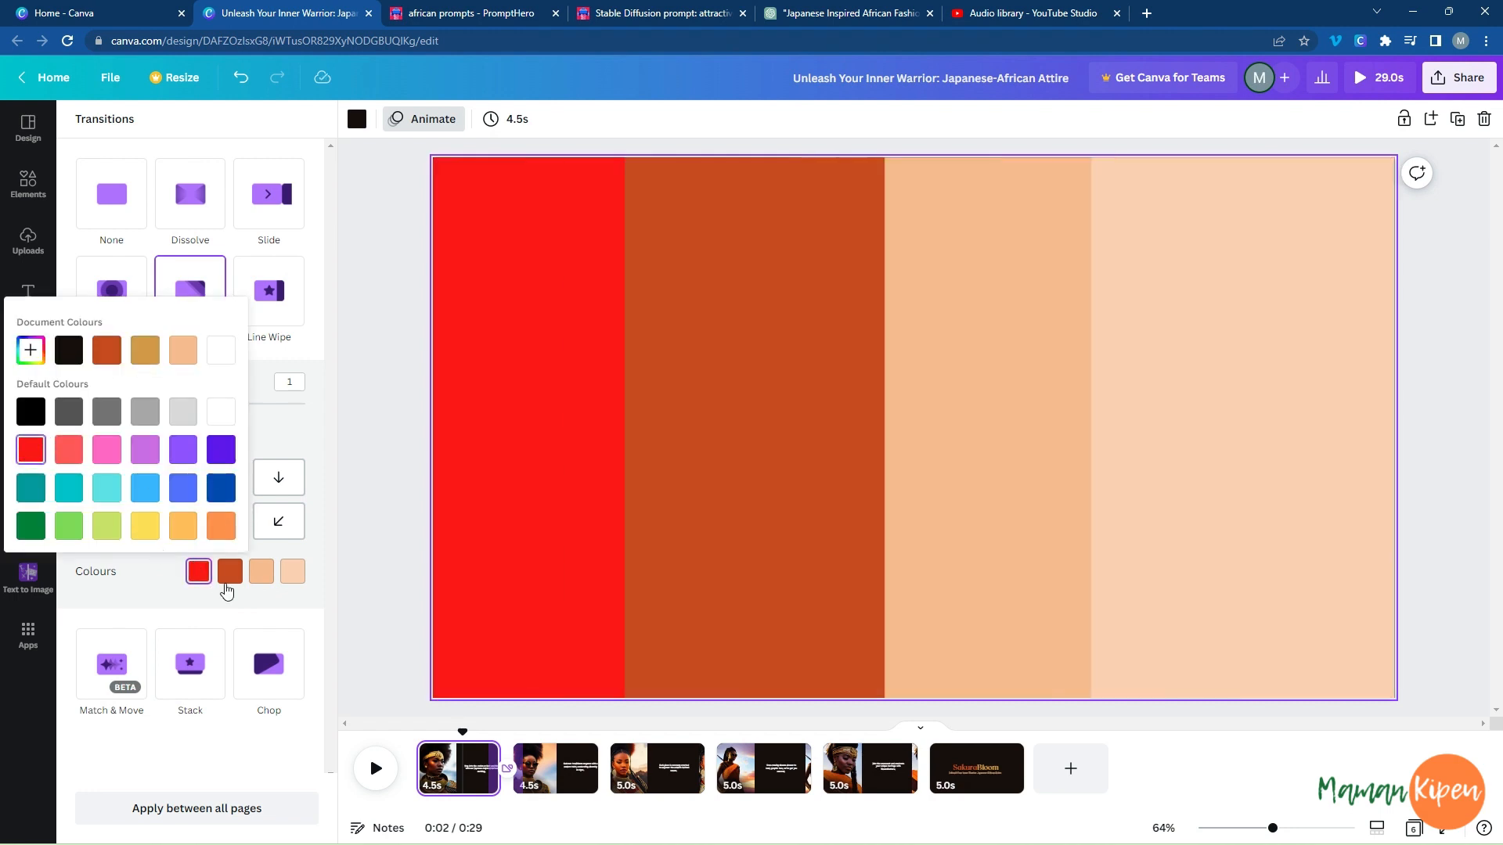
left_click(256, 578)
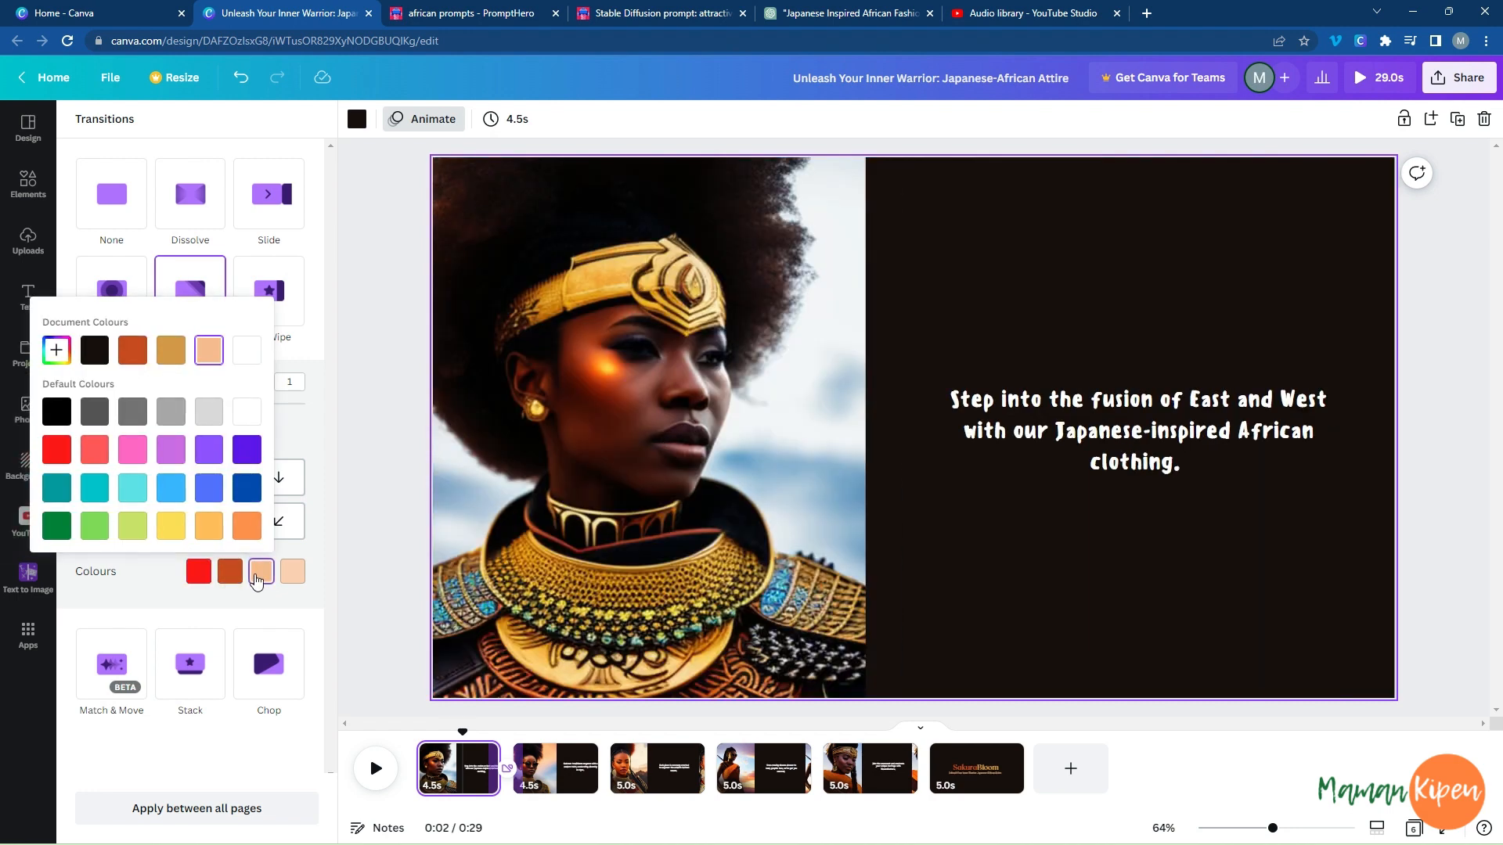
left_click(248, 489)
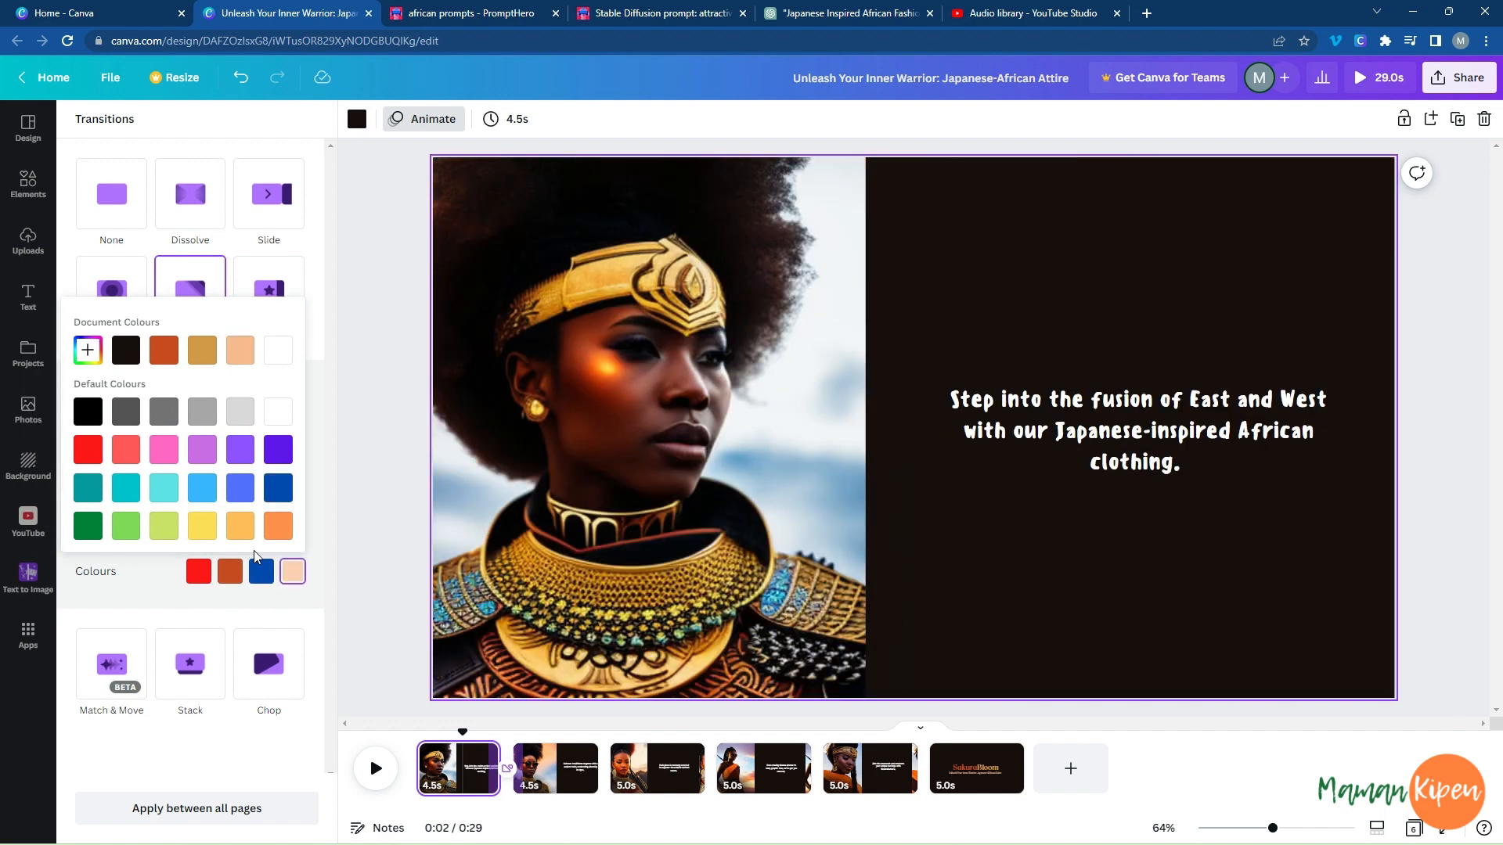
left_click(88, 415)
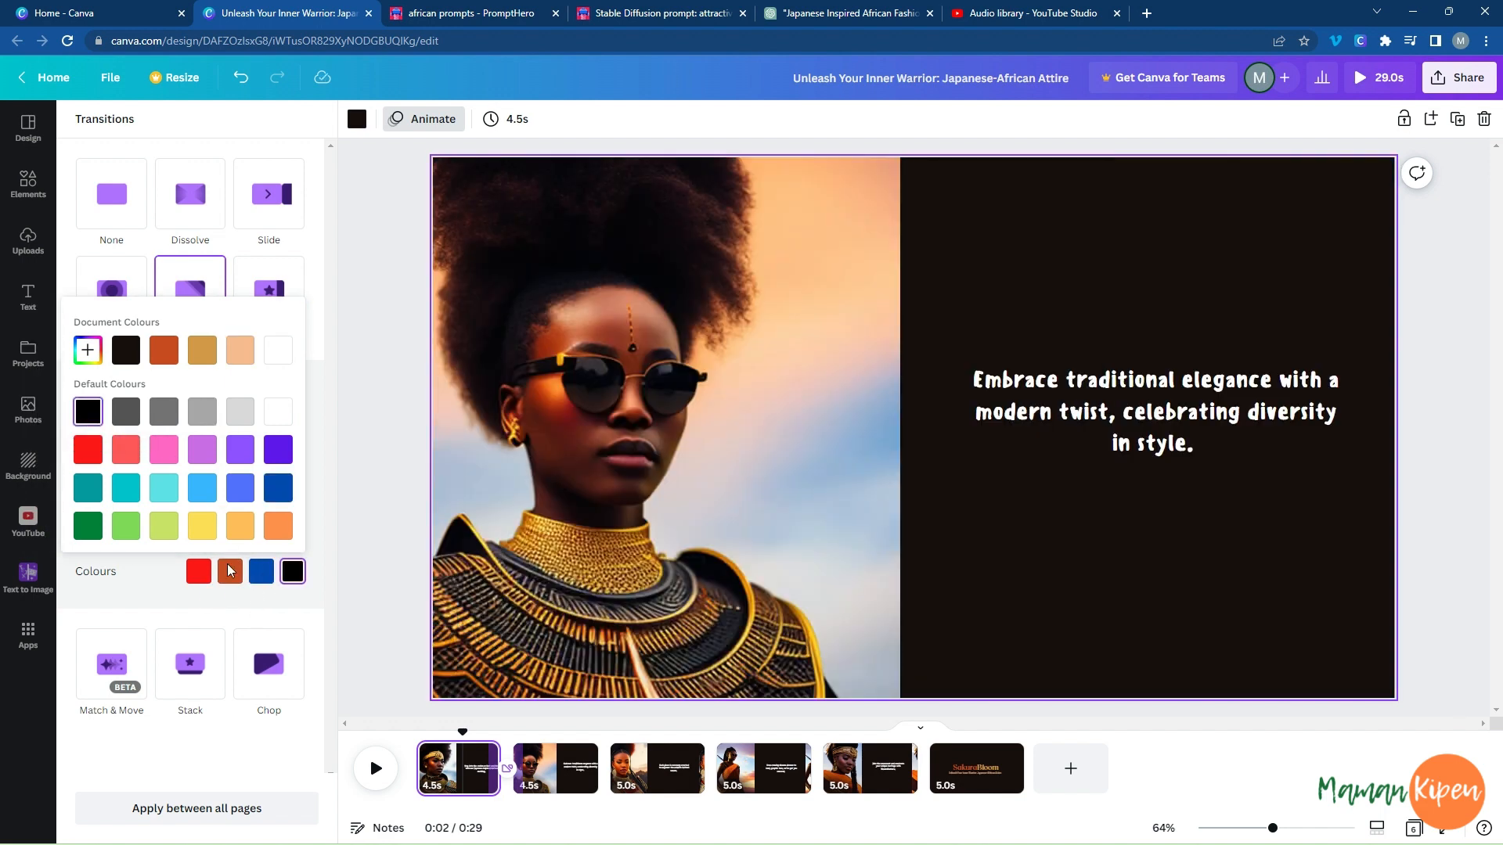
Try green, coral red, bright red and blue as the wipe's second colour, and return it to the document's burnt orange.
left_click(229, 575)
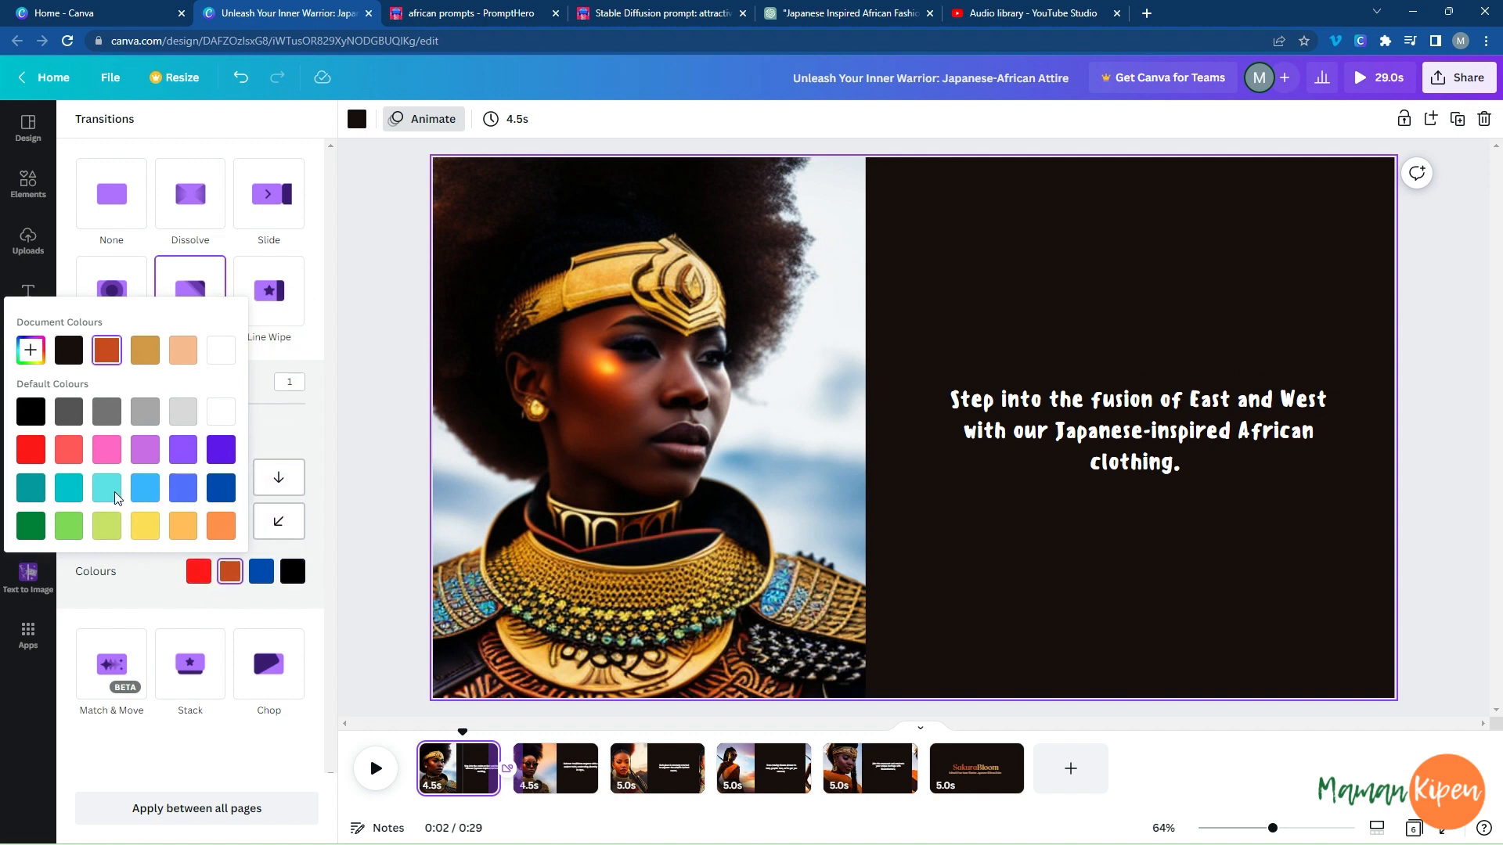
left_click(32, 535)
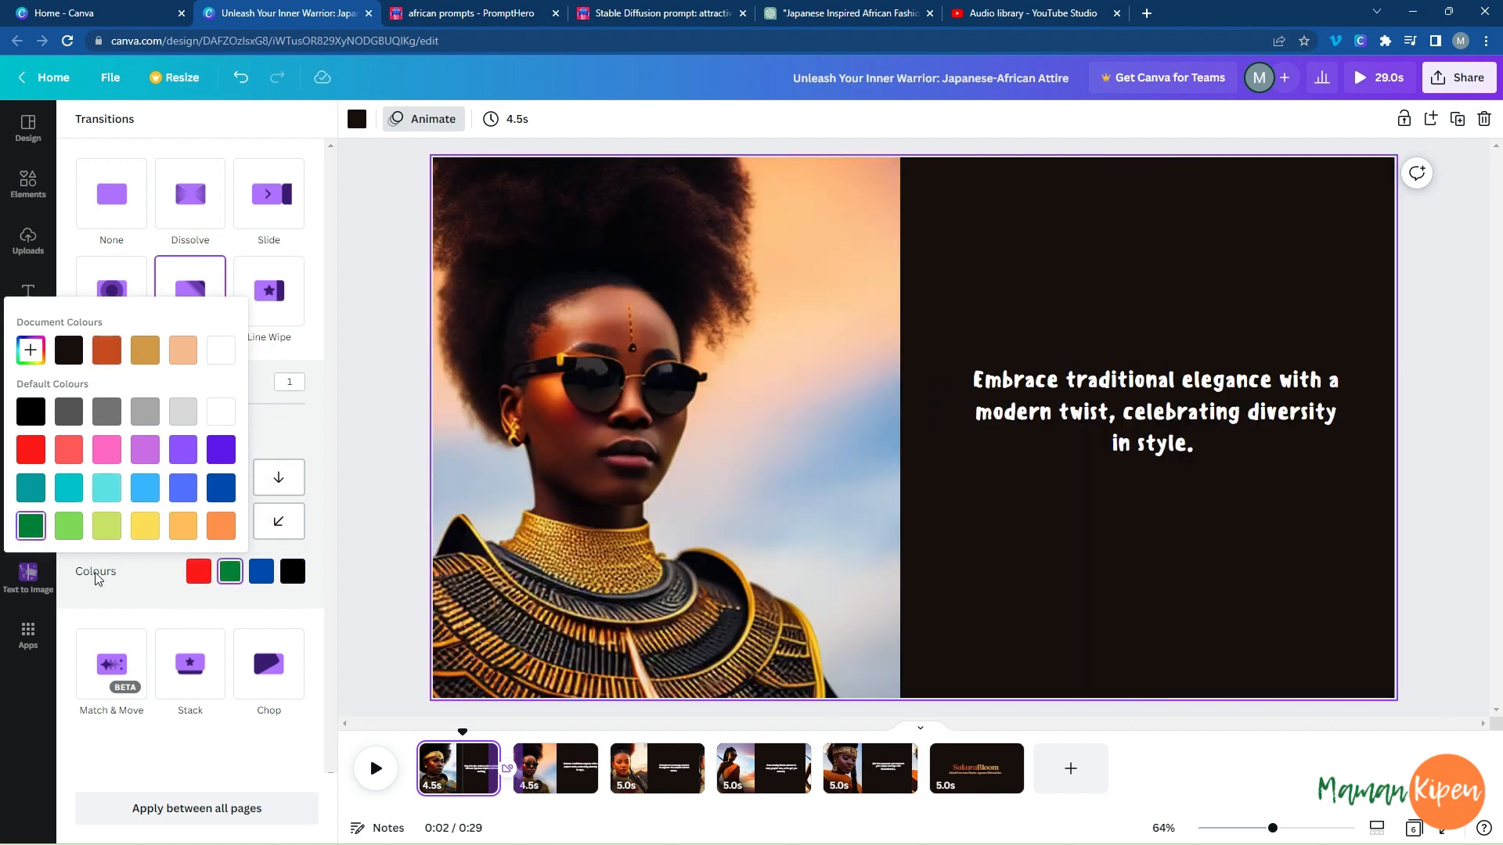
left_click(63, 453)
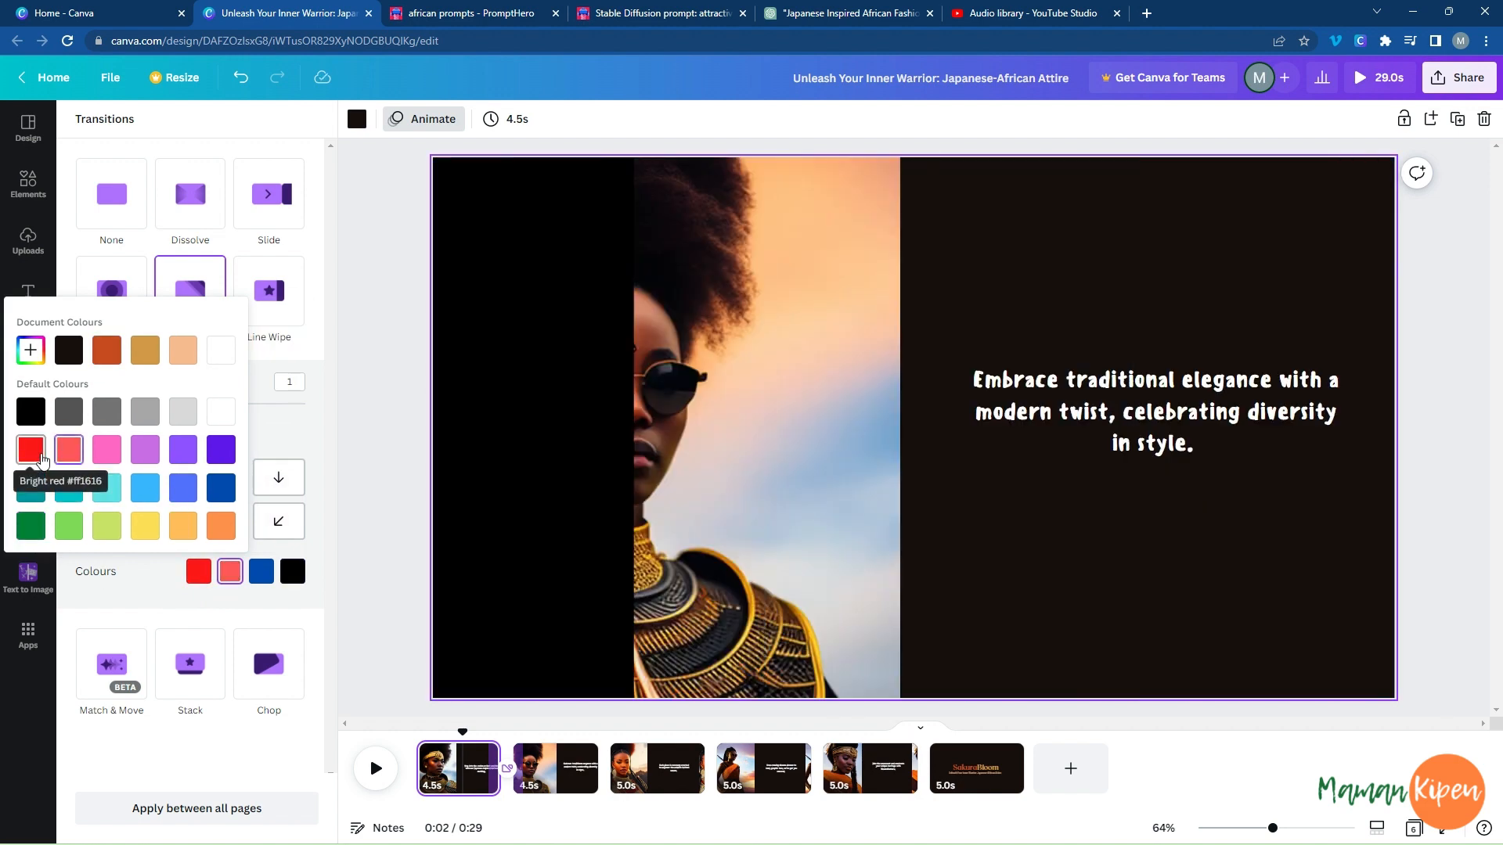
left_click(28, 452)
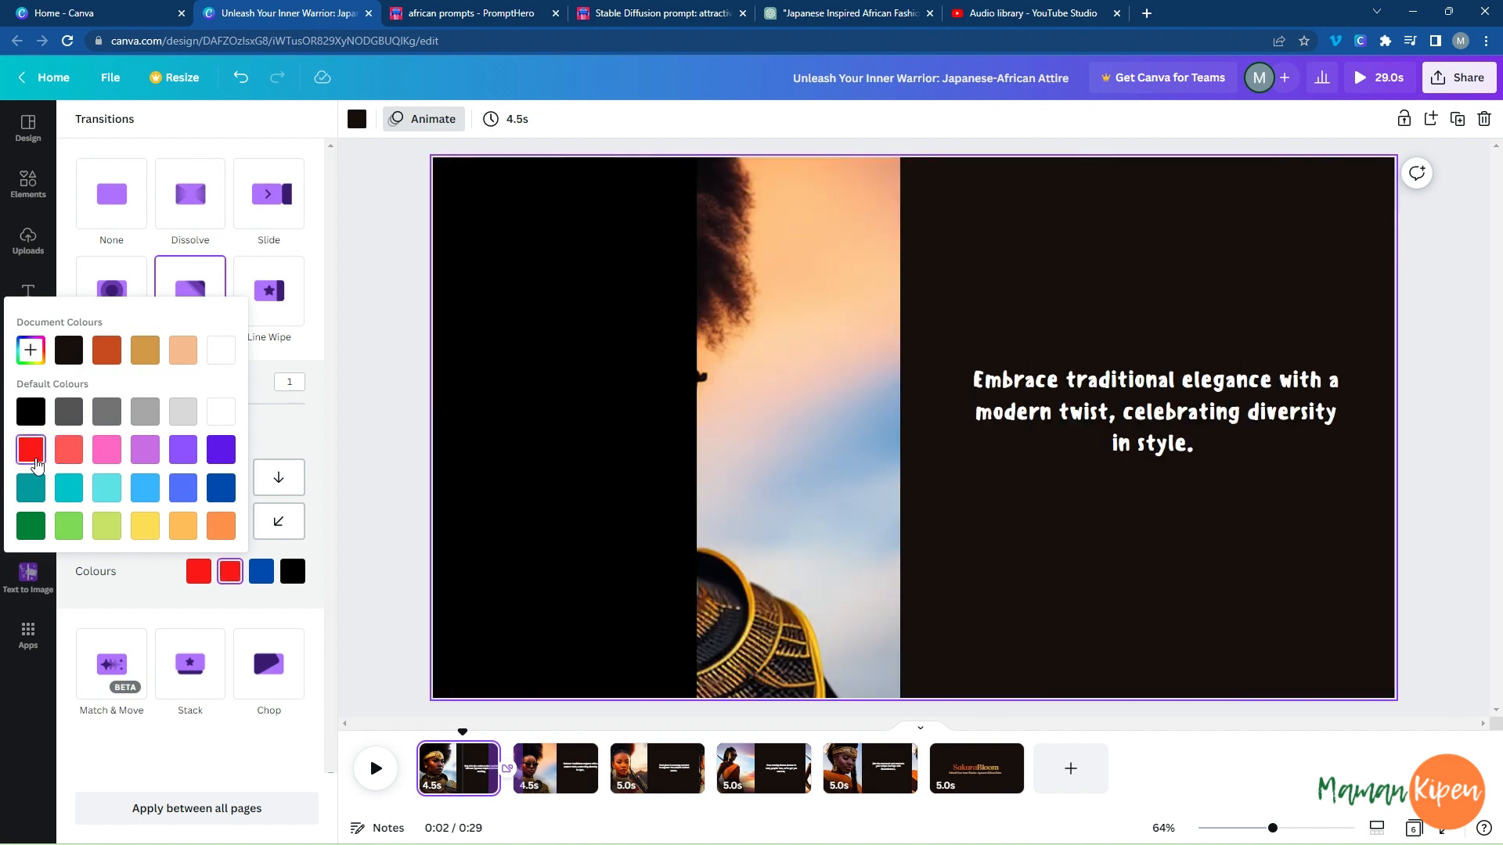
left_click(180, 489)
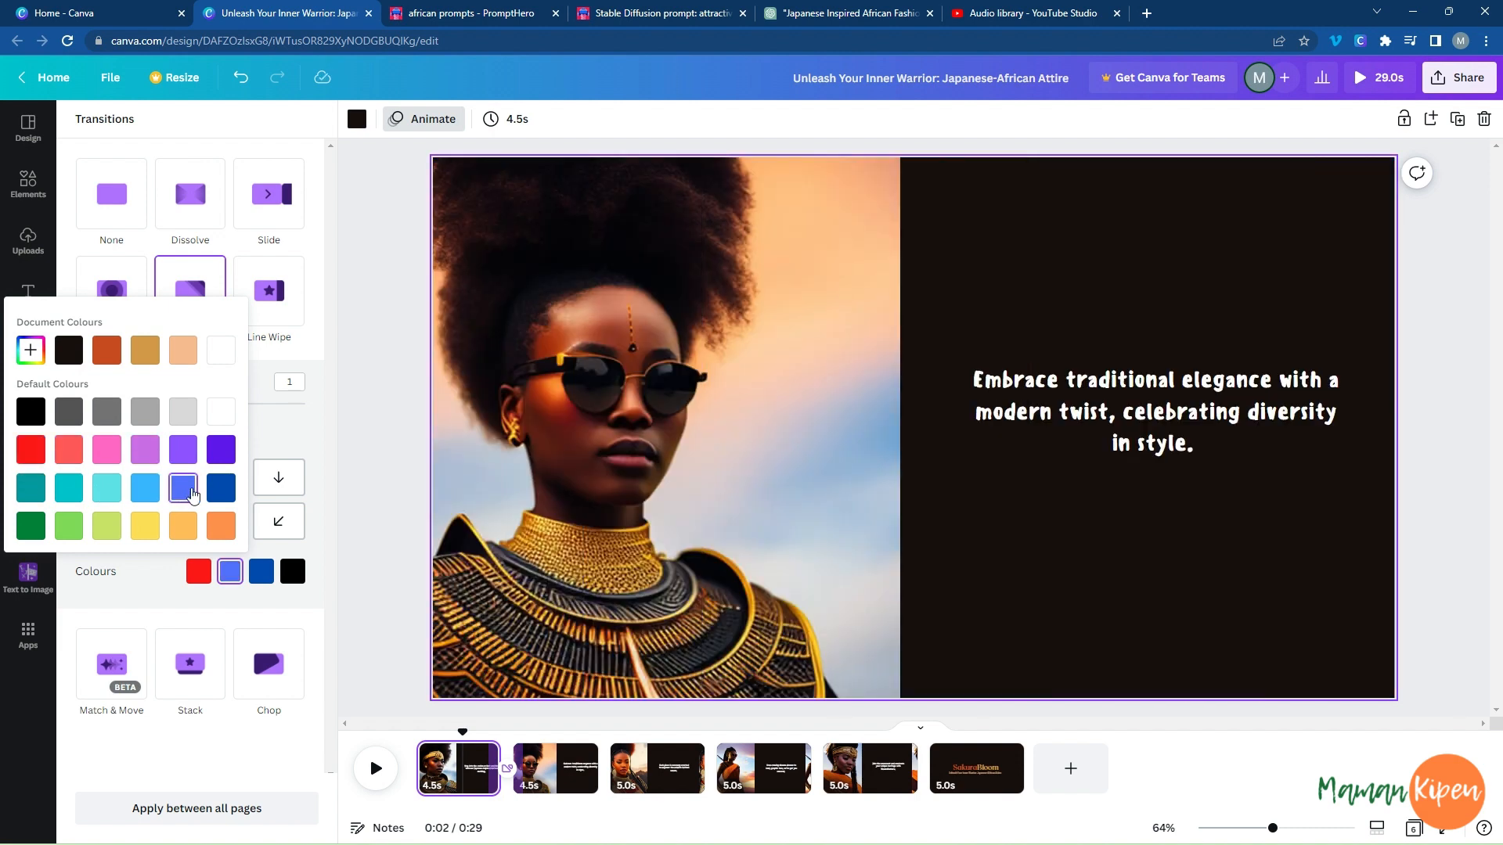
left_click(107, 350)
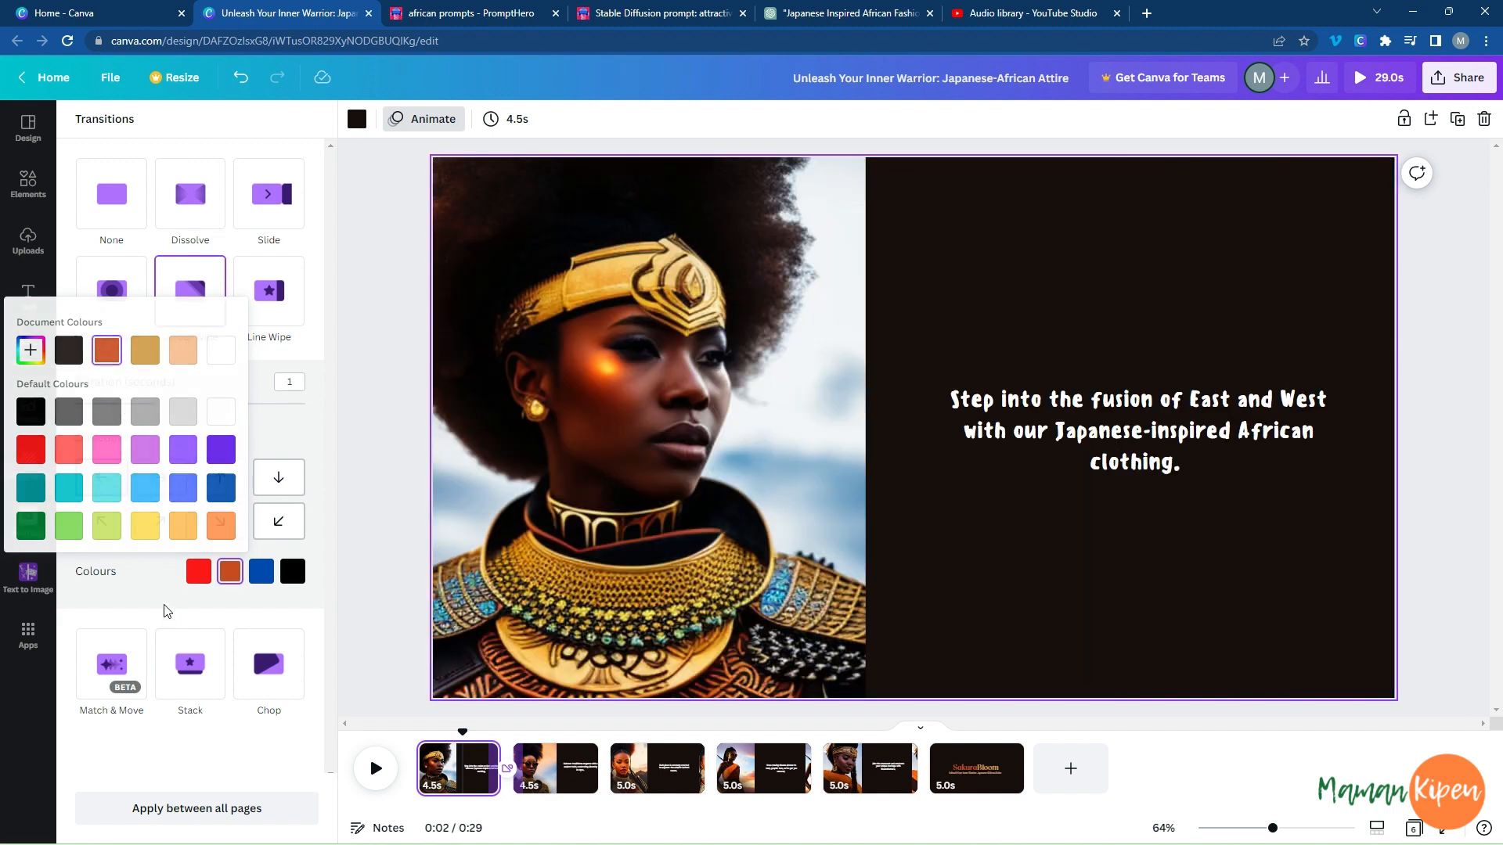
Apply the recoloured Colour Wipe transition between all pages.
left_click(161, 607)
left_click(195, 818)
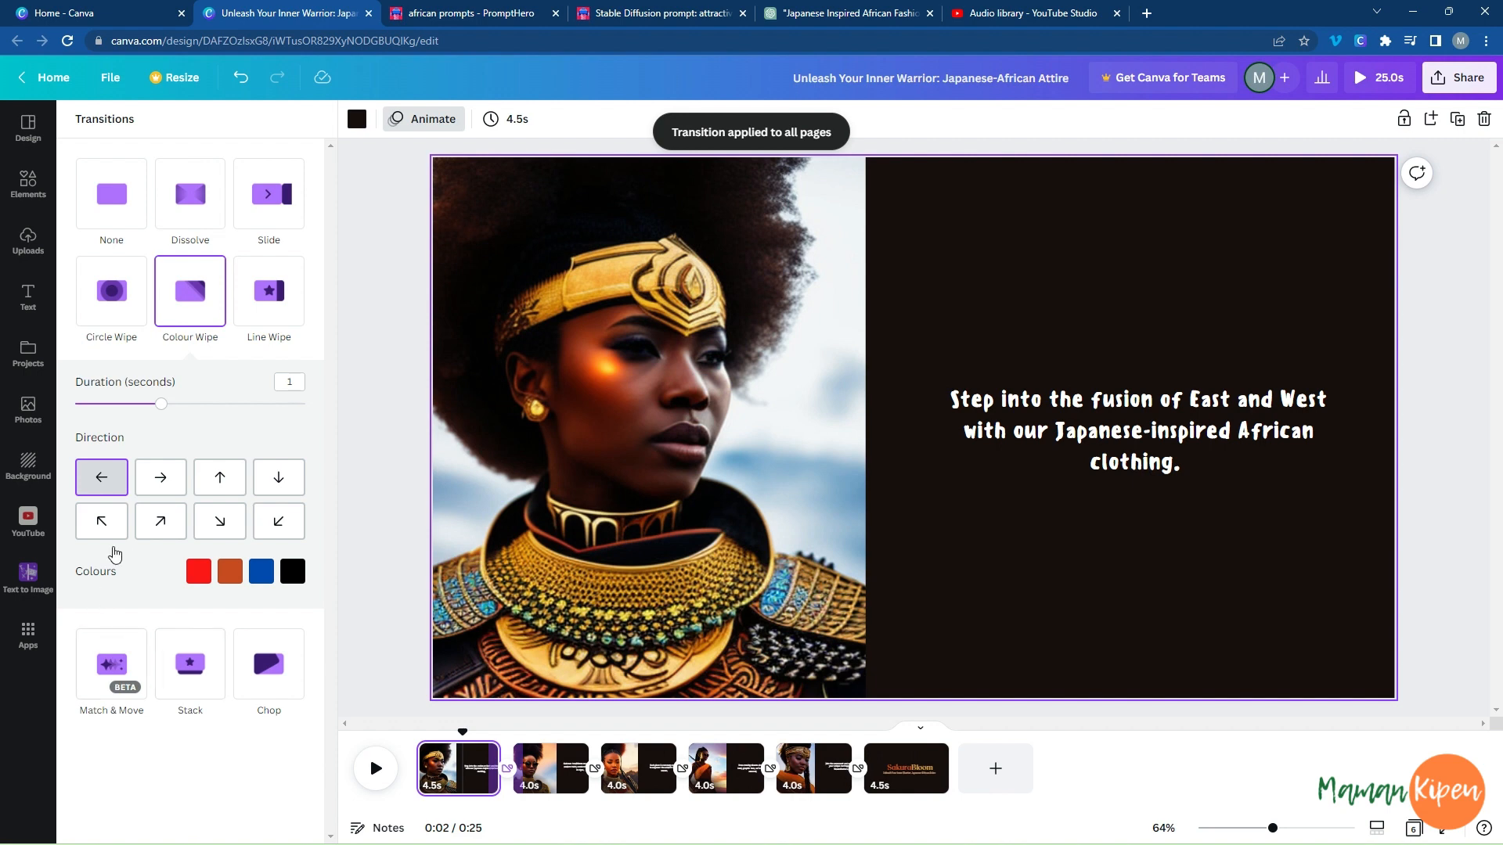
Check the YouTube Studio audio library and add the uploaded "Wrong" MP3 track to the Canva video.
left_click(27, 242)
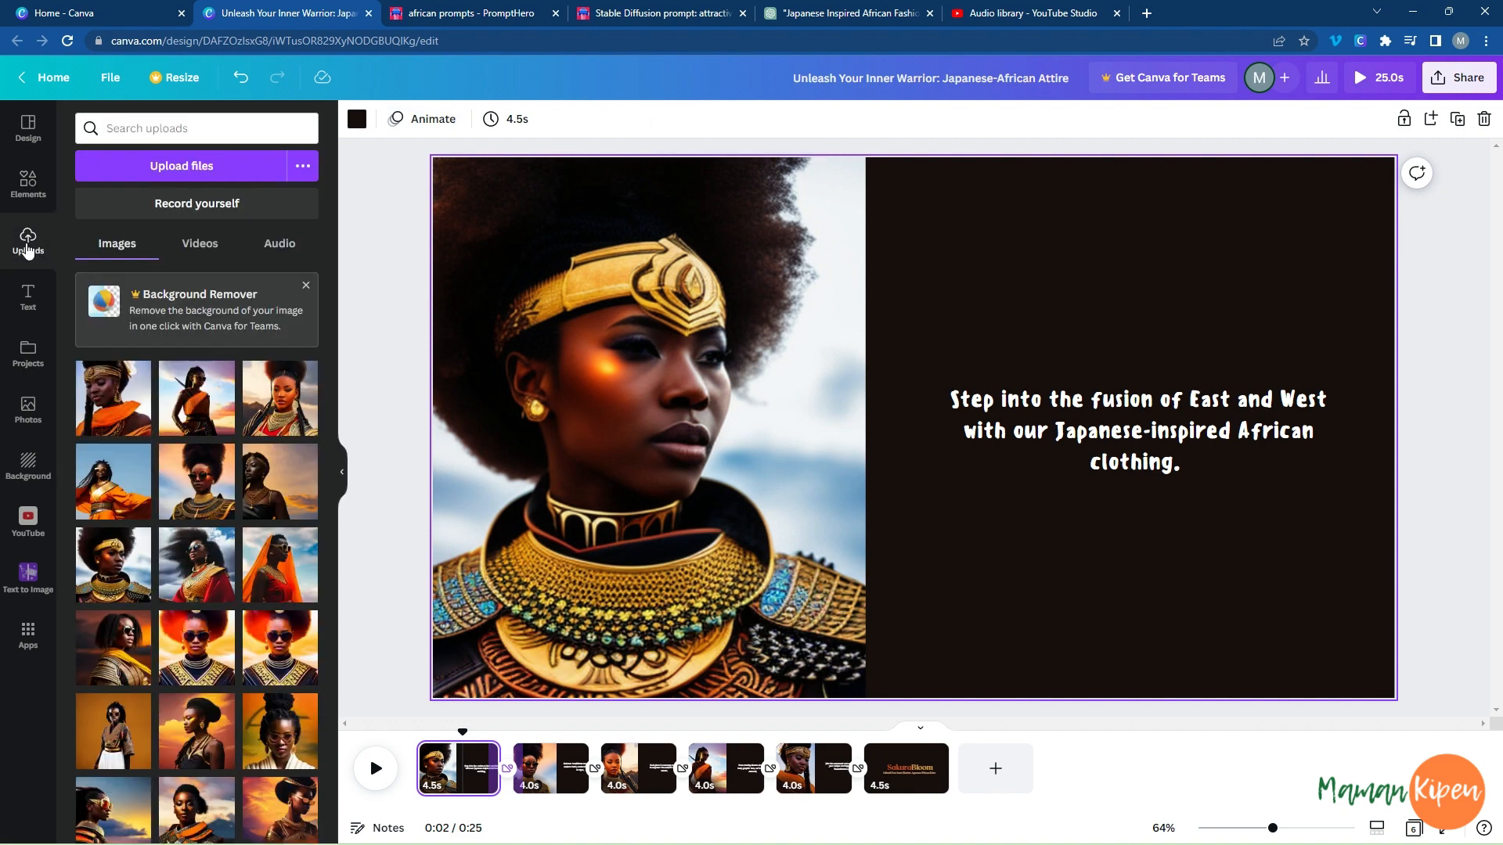
left_click(274, 246)
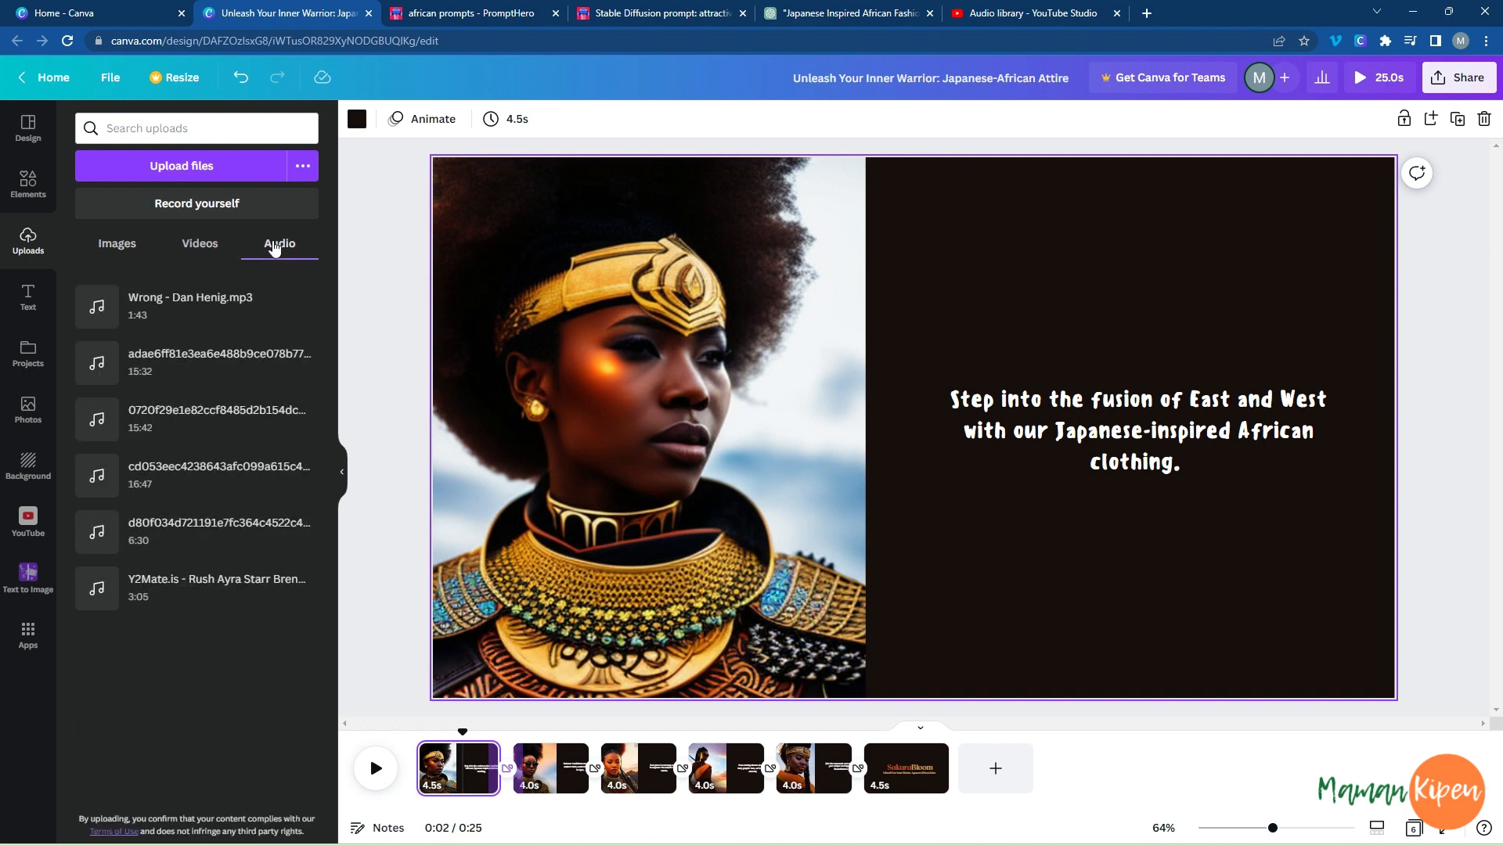
left_click(1033, 13)
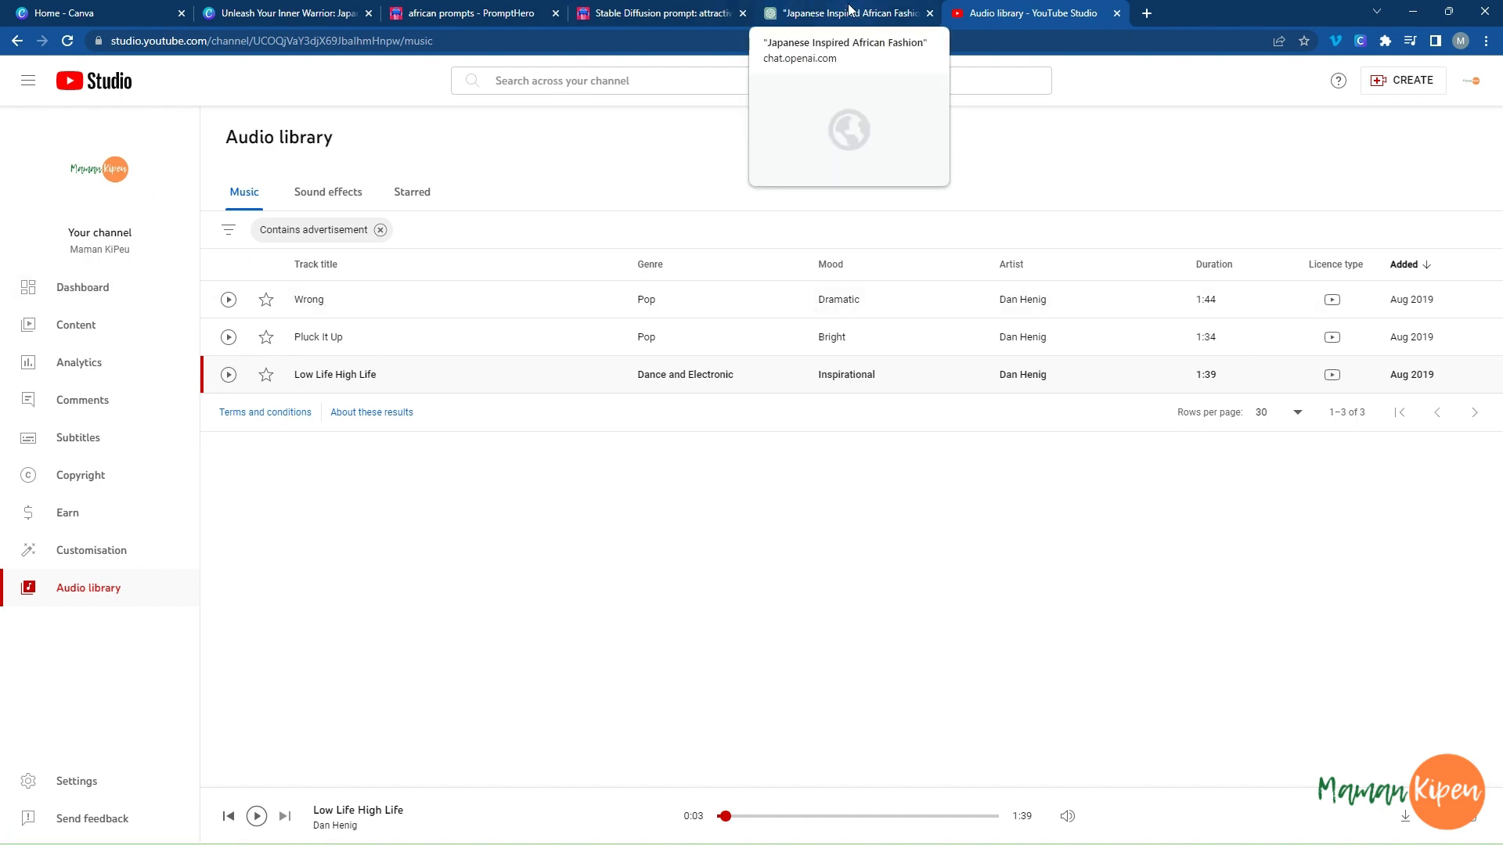
left_click(295, 8)
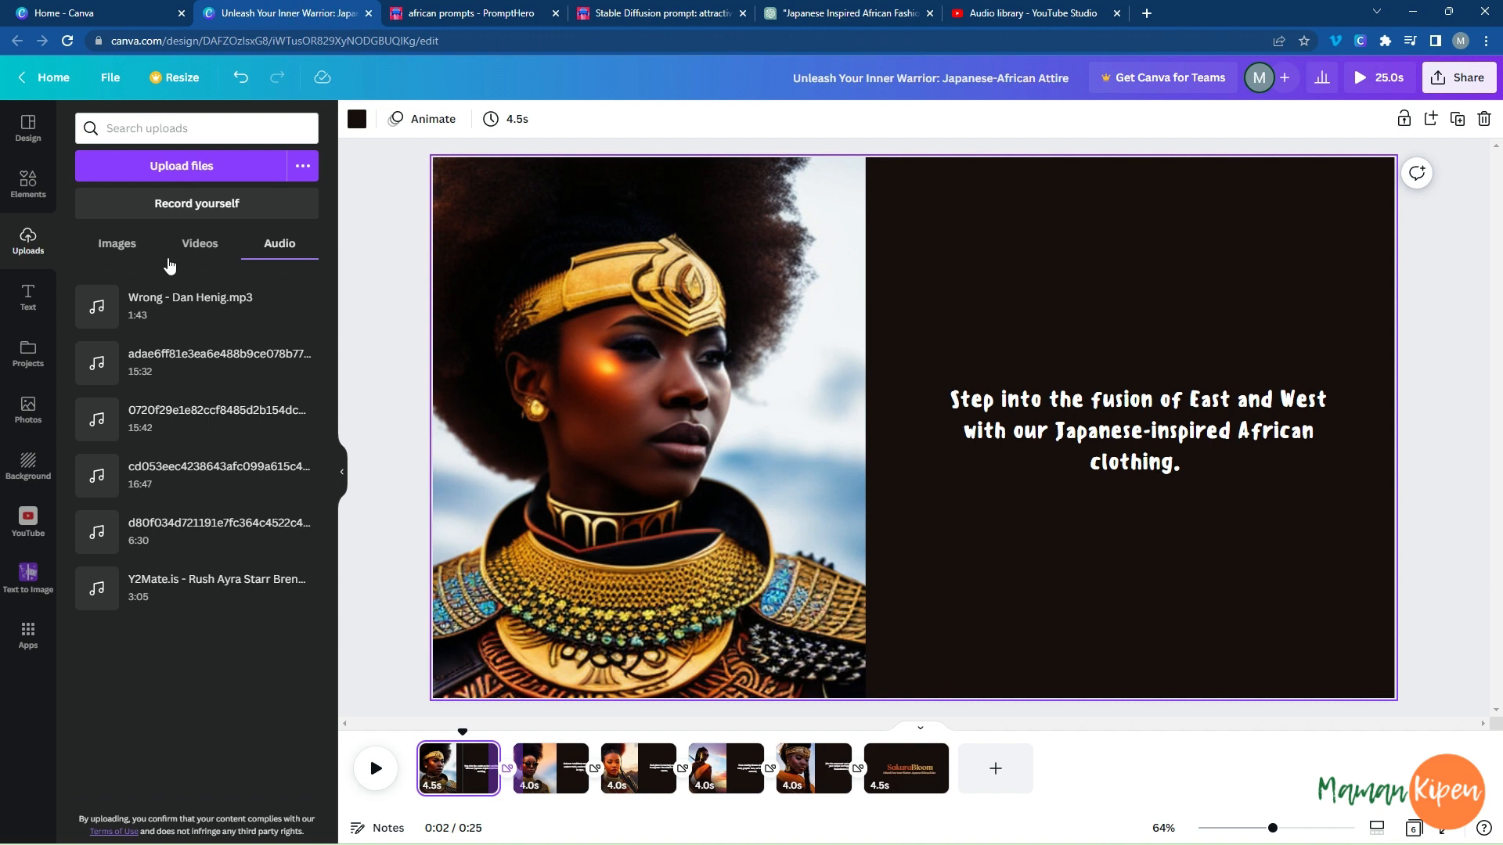
left_click(91, 292)
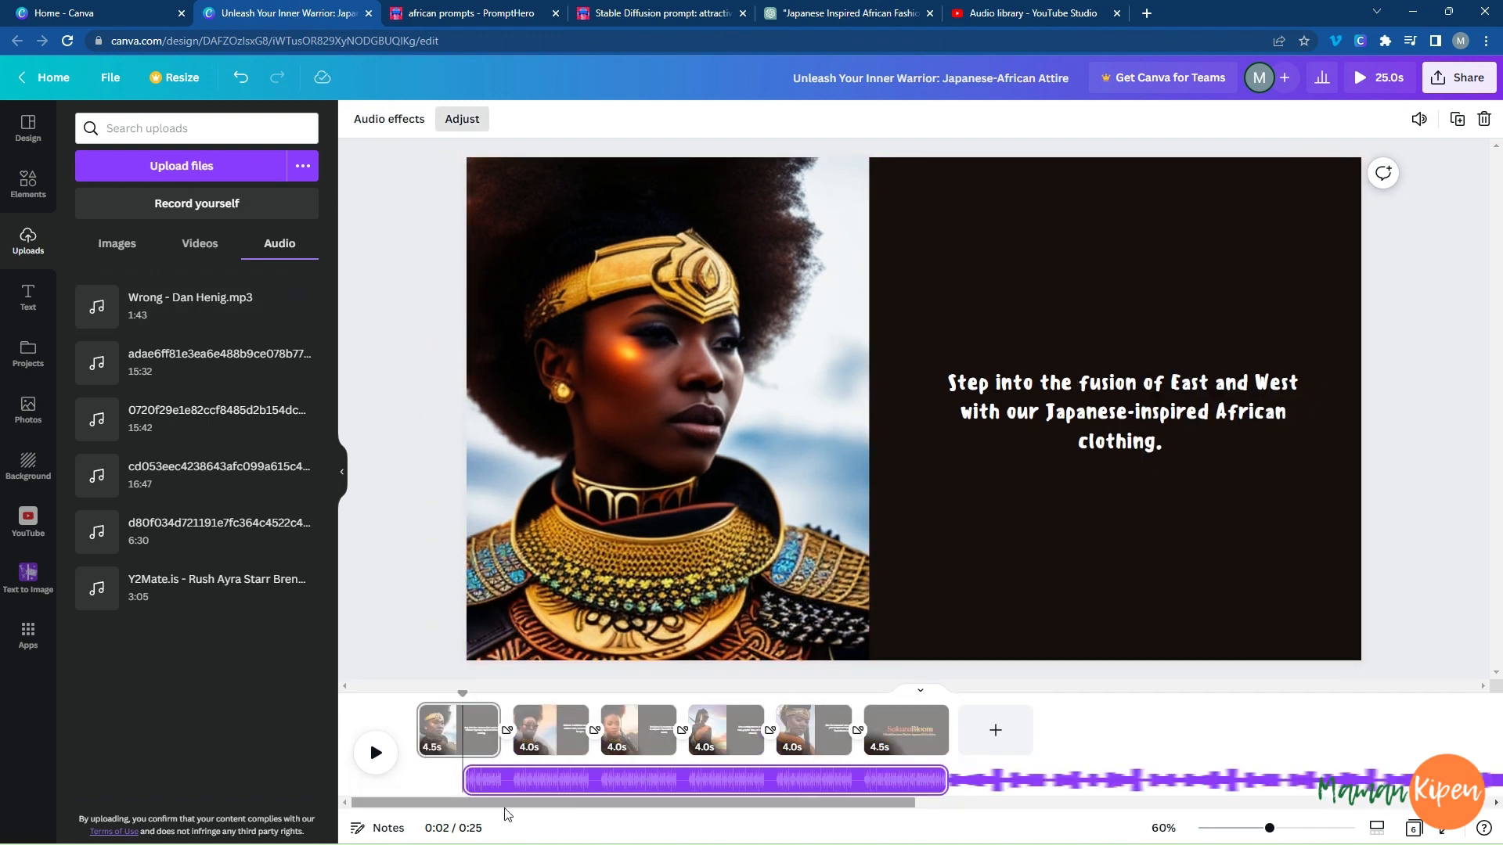
Make the audio track start at the beginning of the video and give it a 1.9 s fade-out.
left_click(512, 775)
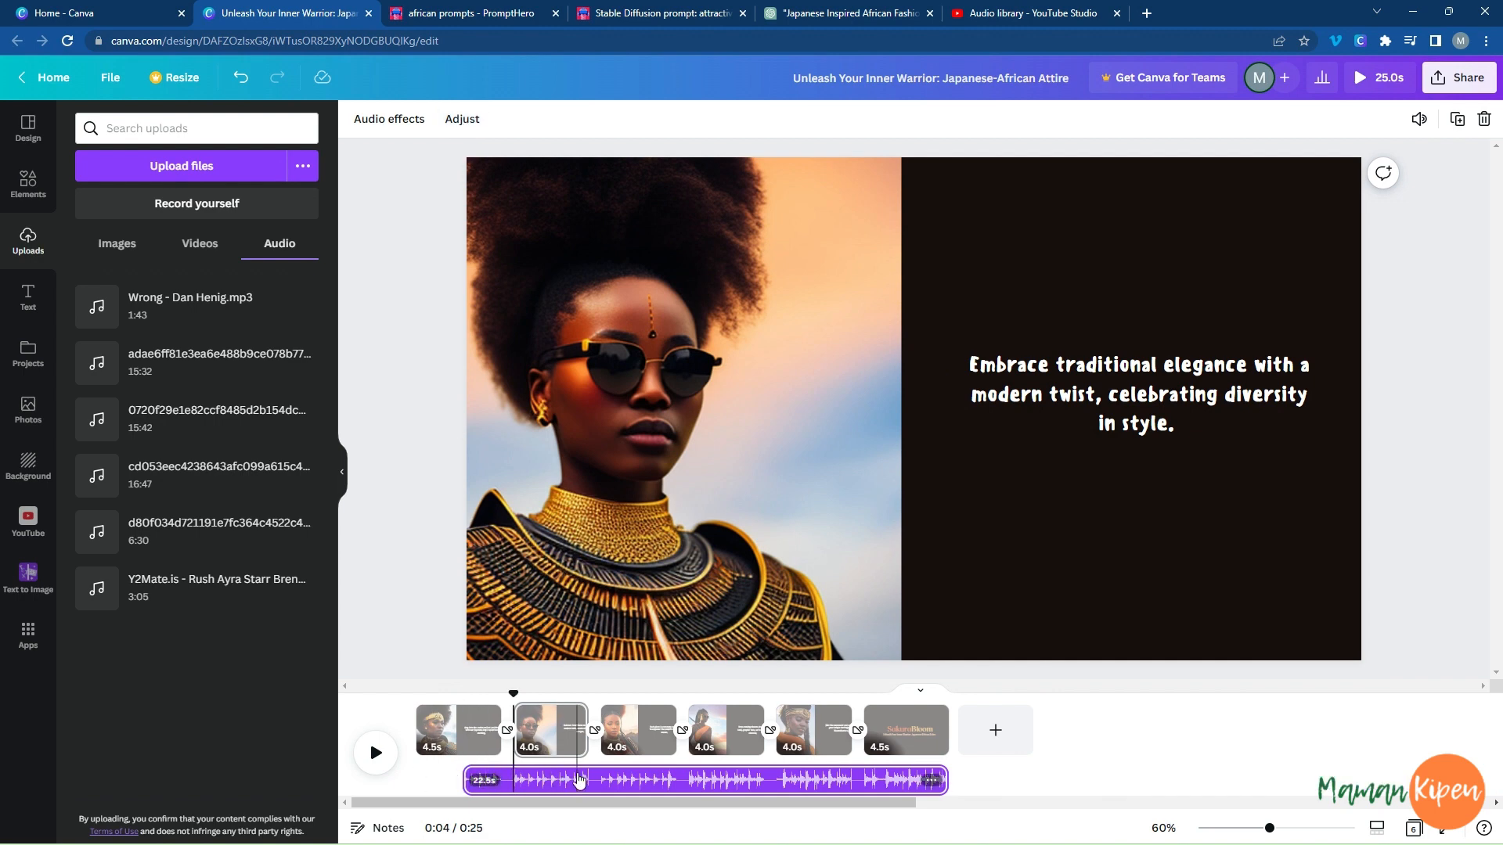
left_click_drag(522, 779, 533, 781)
left_click(532, 783)
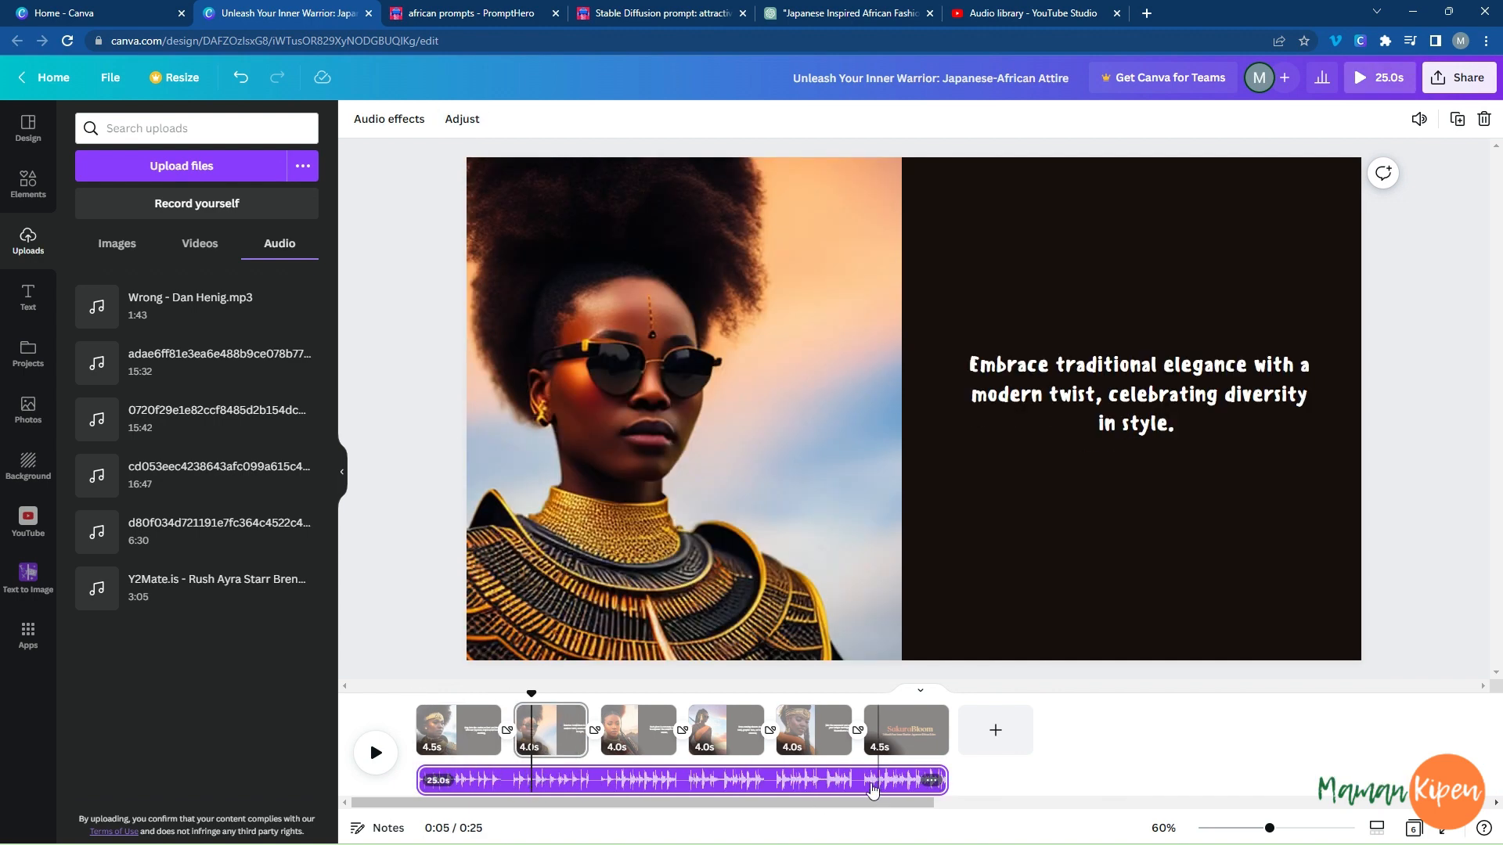
left_click(396, 122)
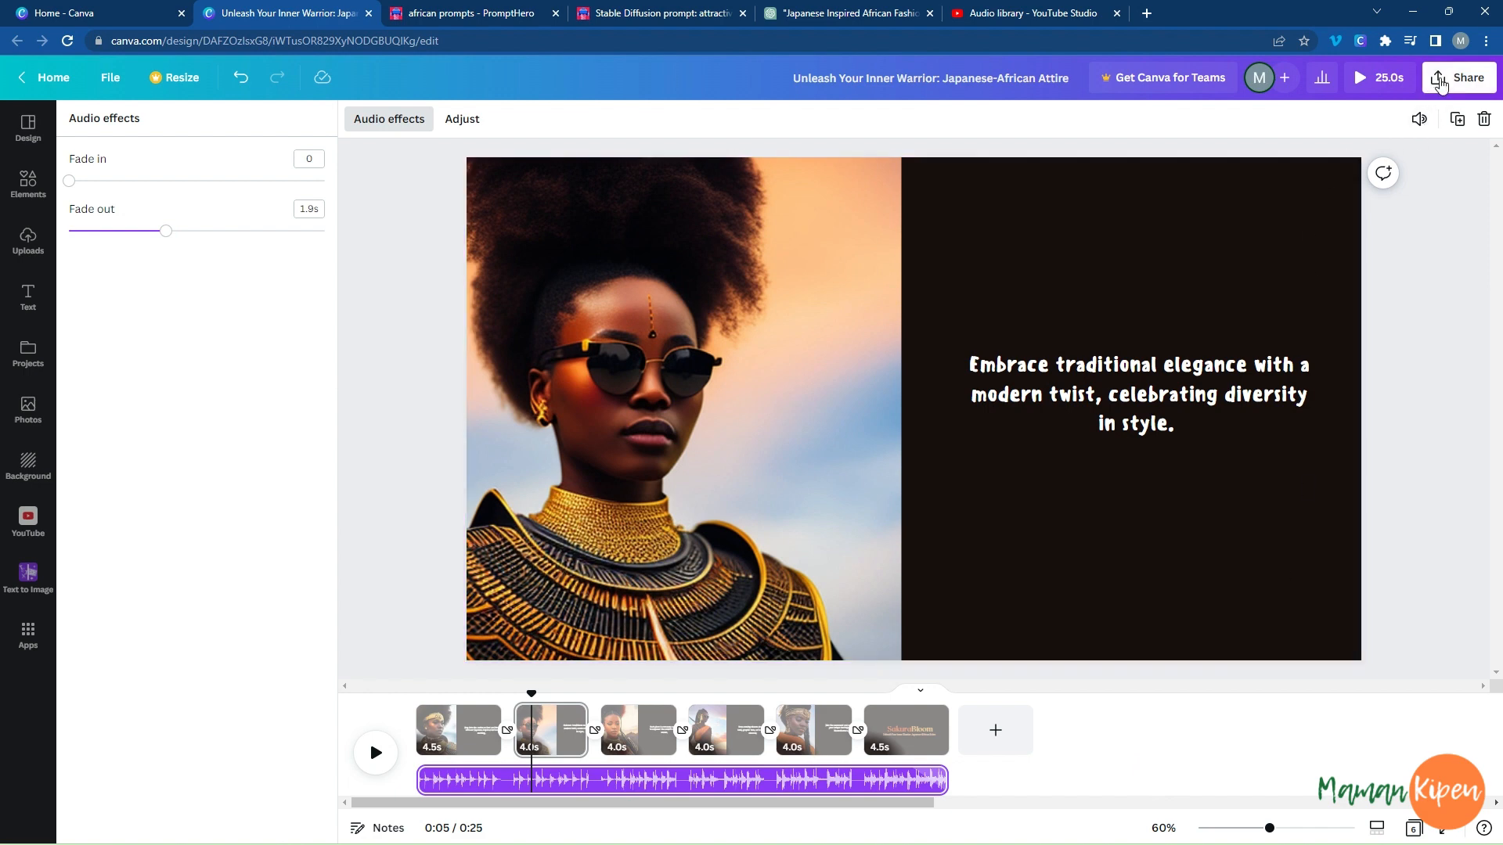
Play a preview of the complete video with its transitions and music.
left_click(1358, 82)
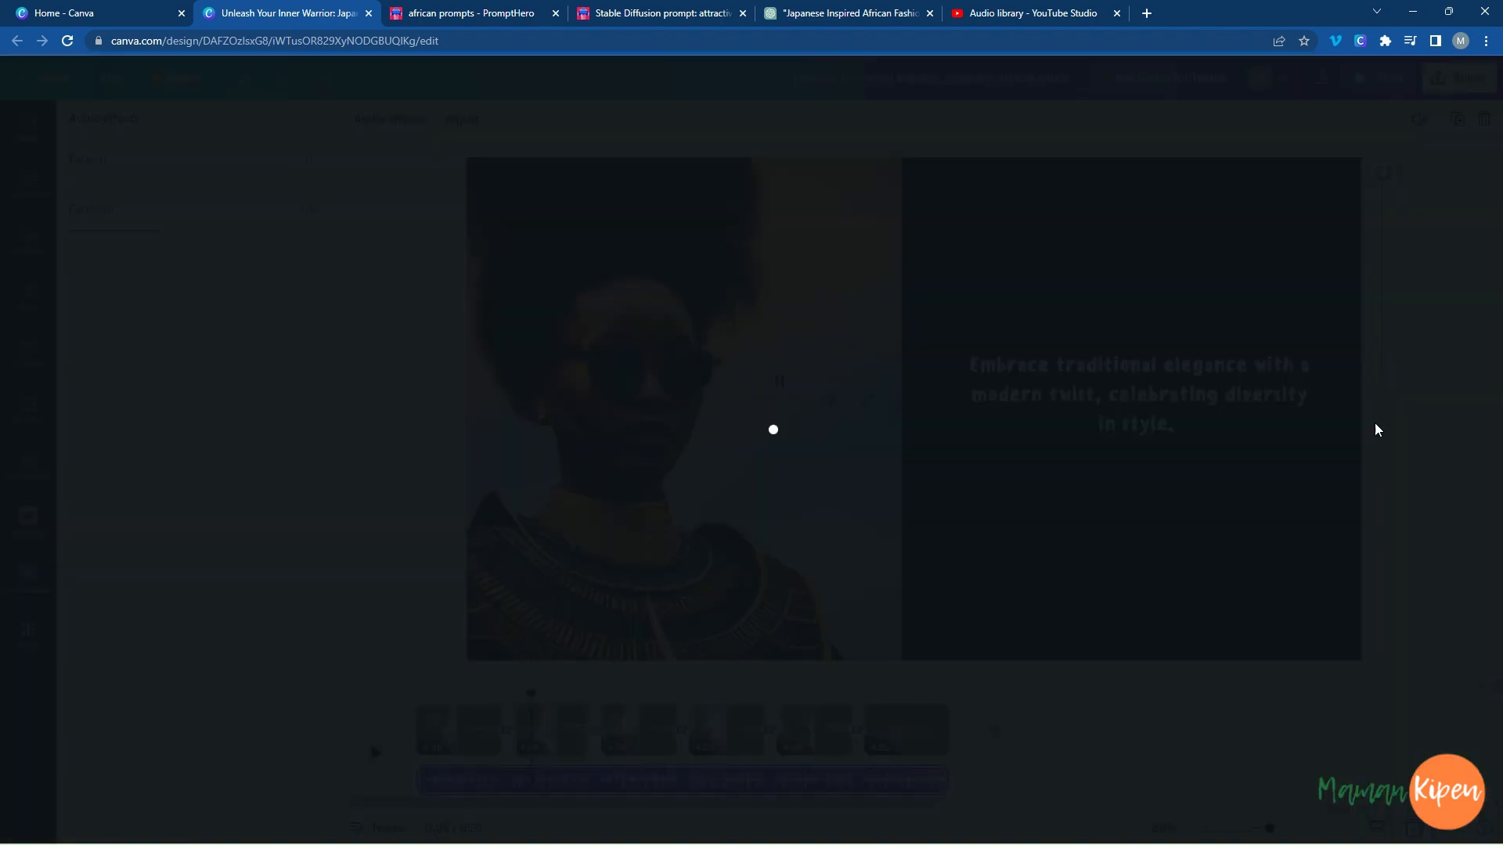